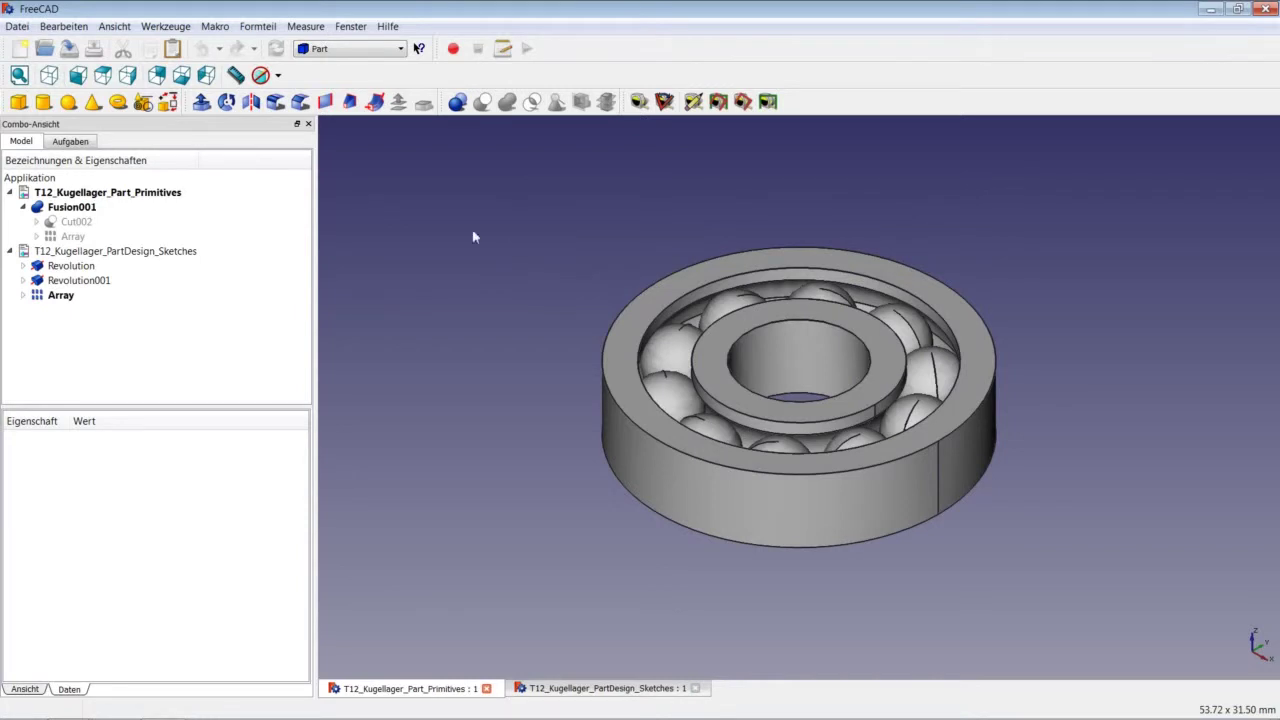
Step: Check the FreeCAD version under Hilfe > Über FreeCAD, then dismiss it
{"action": "left_click", "coordinate": [387, 26]}
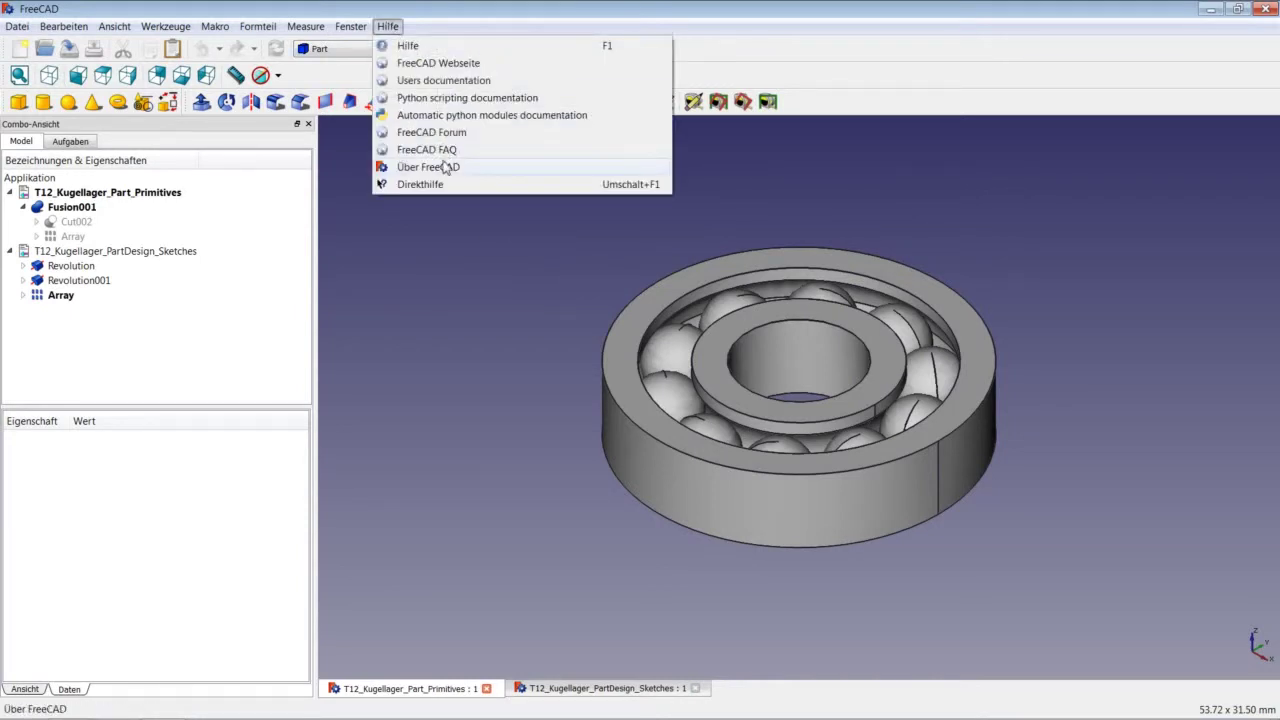
{"action": "left_click", "coordinate": [447, 167]}
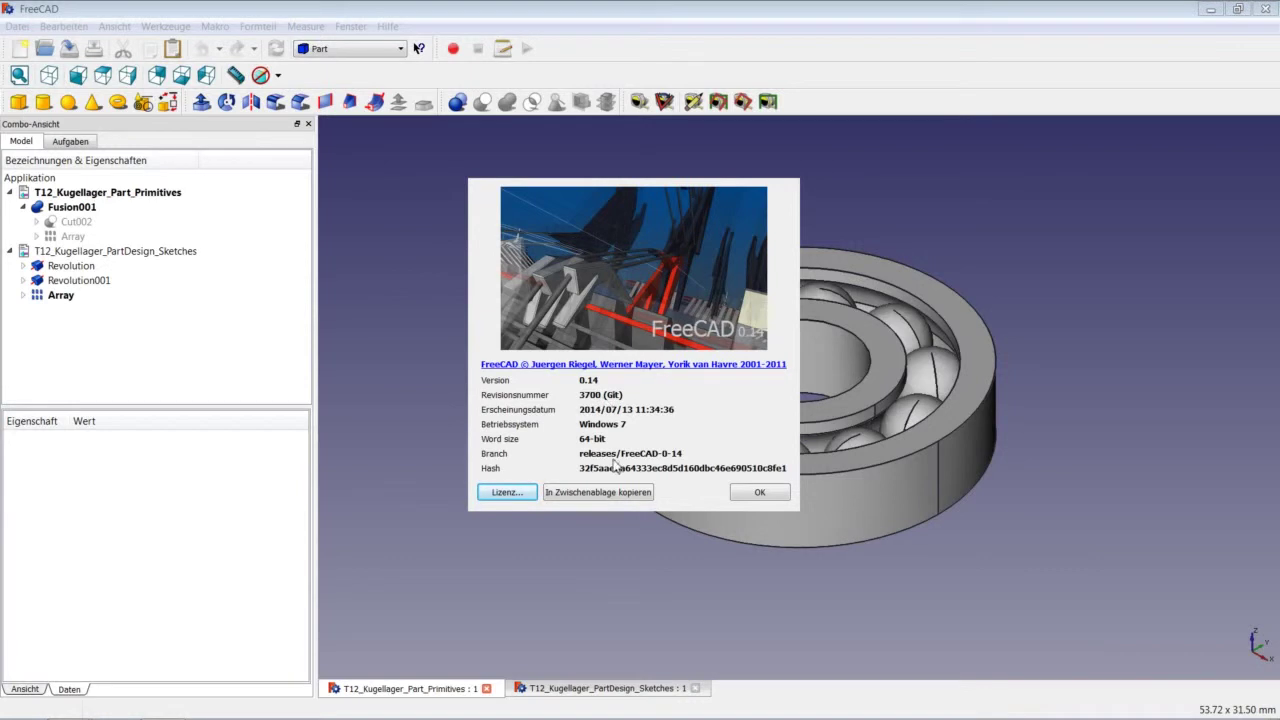
{"action": "left_click", "coordinate": [755, 493]}
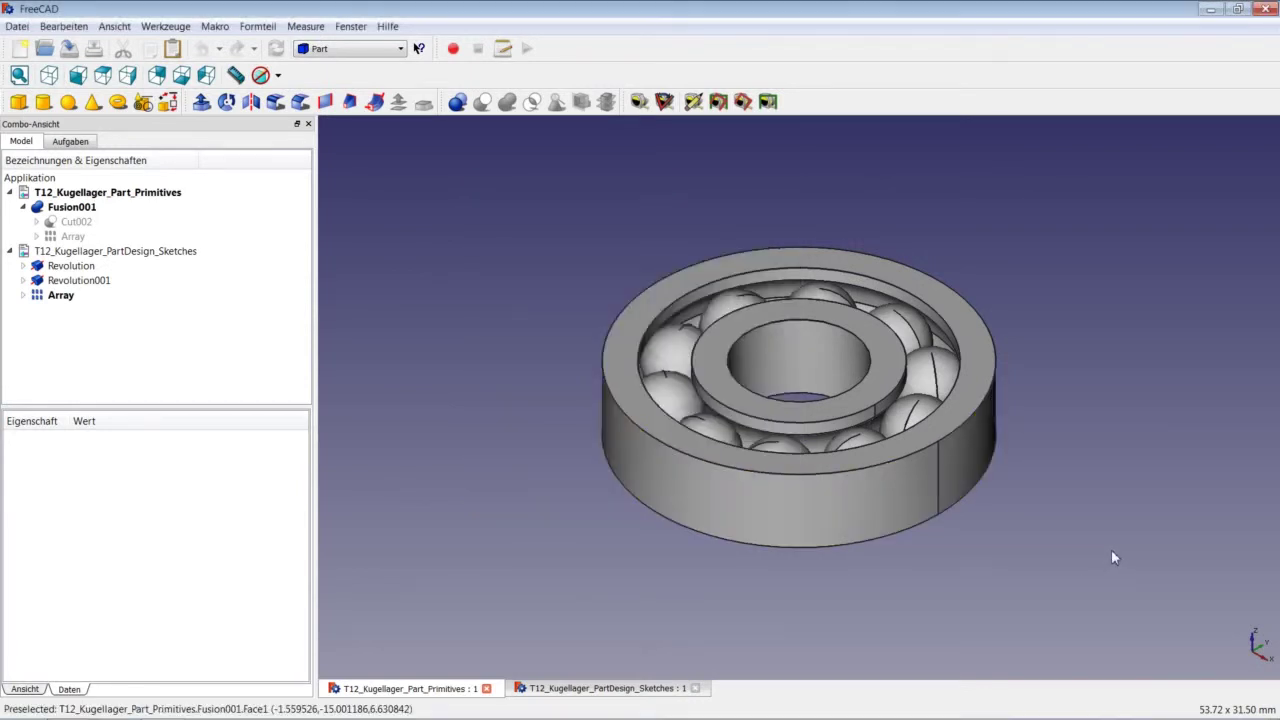
Step: Close both open ball-bearing documents
{"action": "key", "text": "ctrl+Tab"}
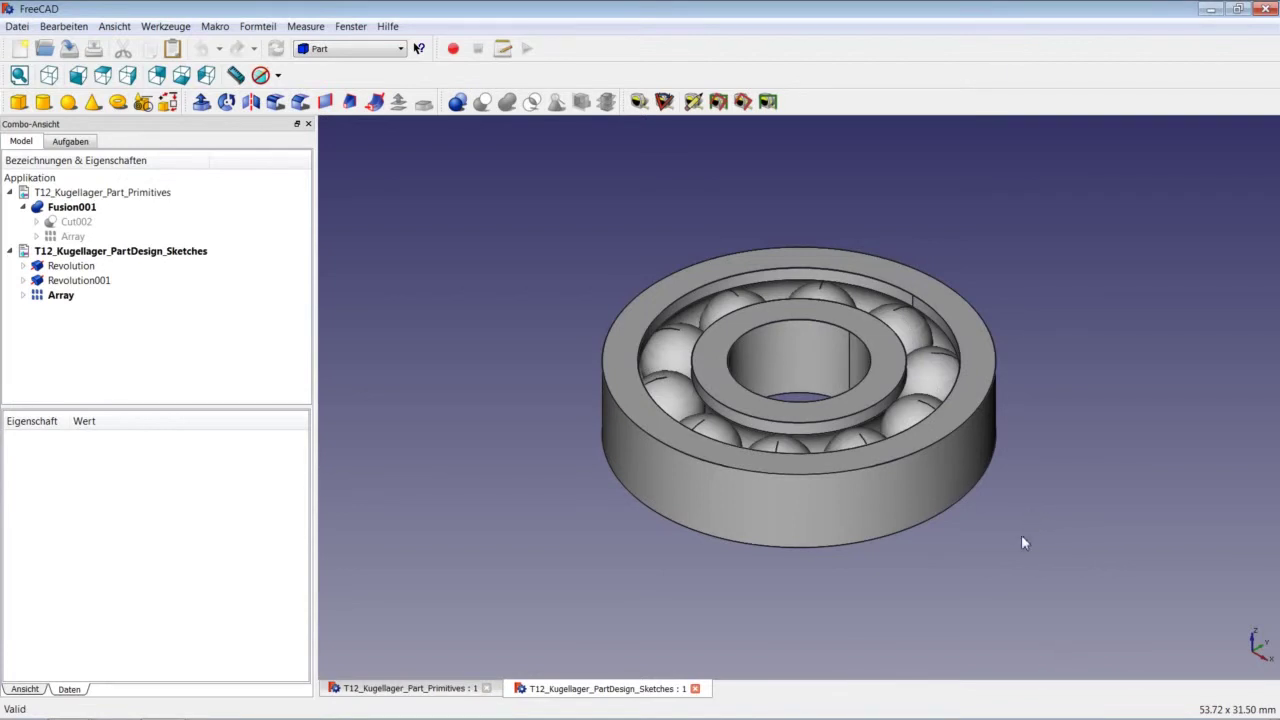
{"action": "left_click", "coordinate": [695, 688]}
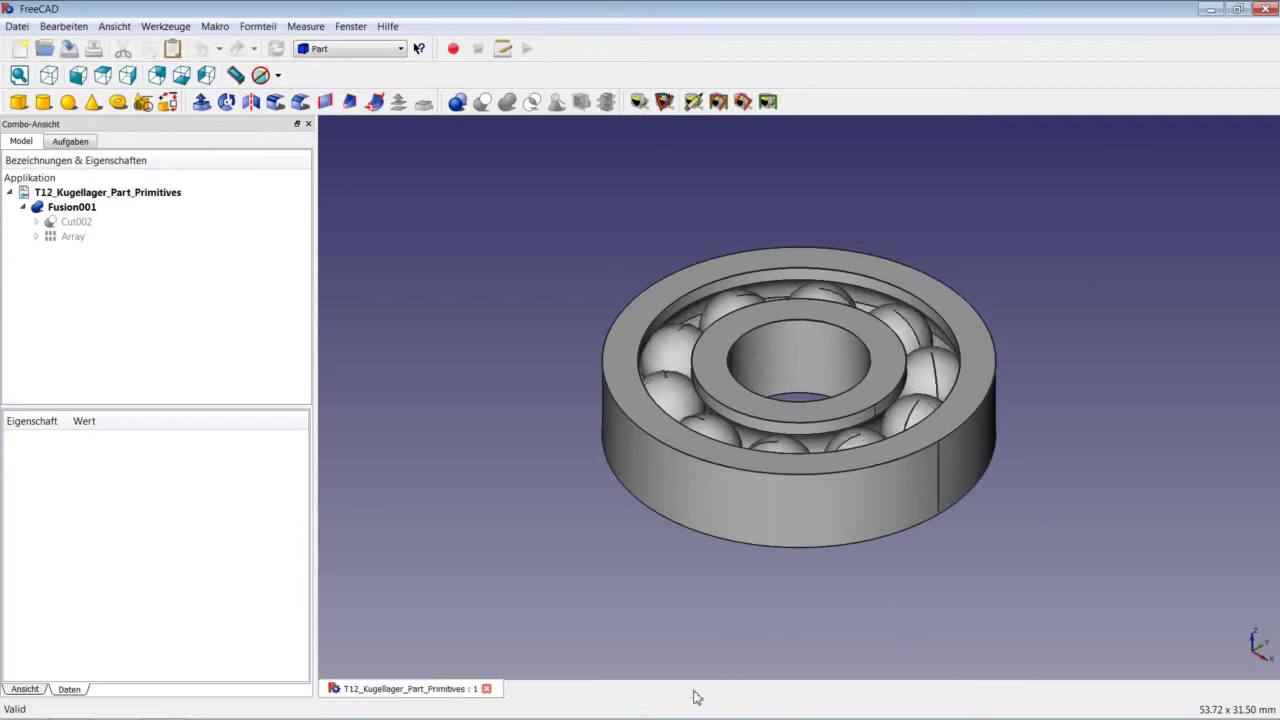
{"action": "left_click", "coordinate": [487, 688]}
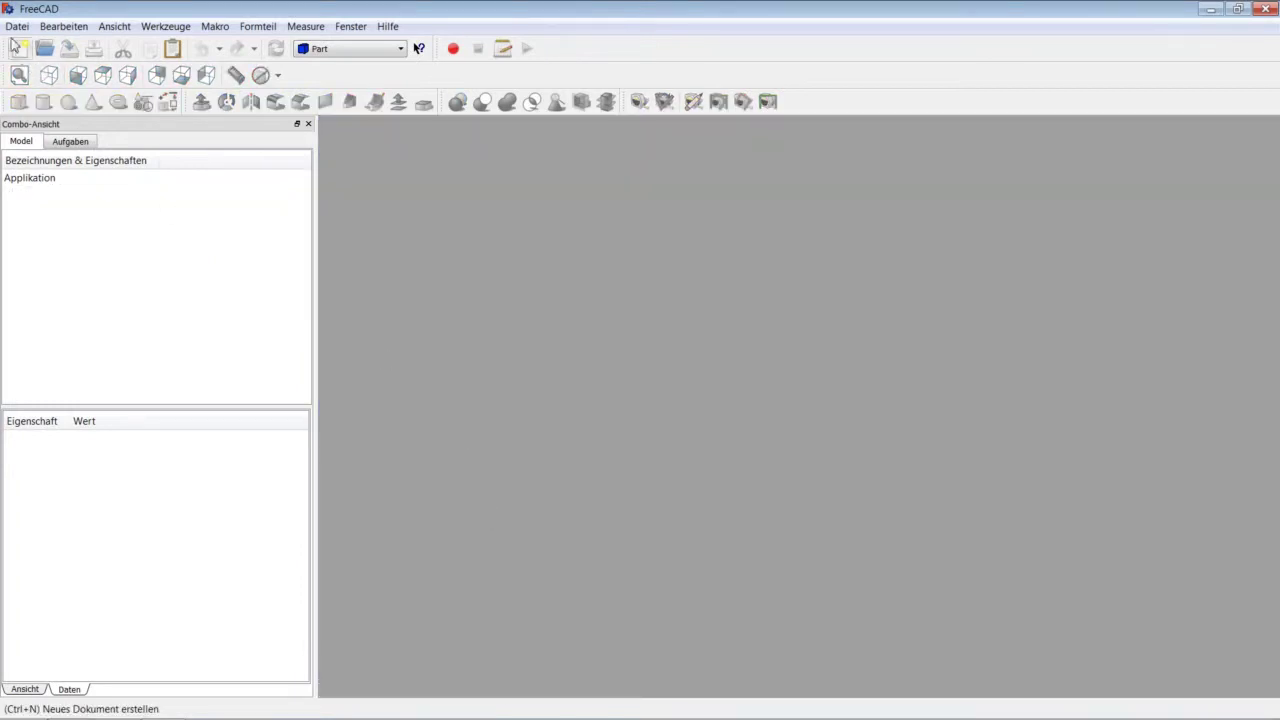
Step: Create a new document with a Part cylinder of radius 11 mm and height 5 mm
{"action": "left_click", "coordinate": [20, 48]}
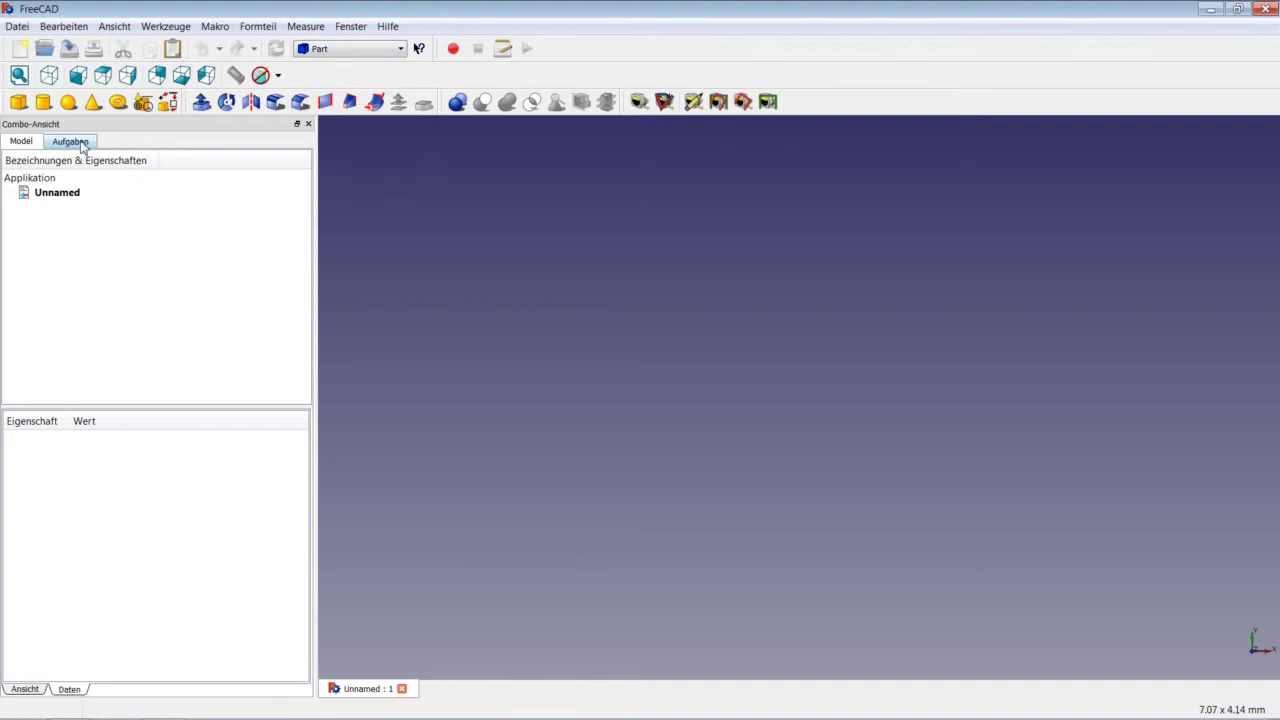
{"action": "left_click", "coordinate": [45, 105]}
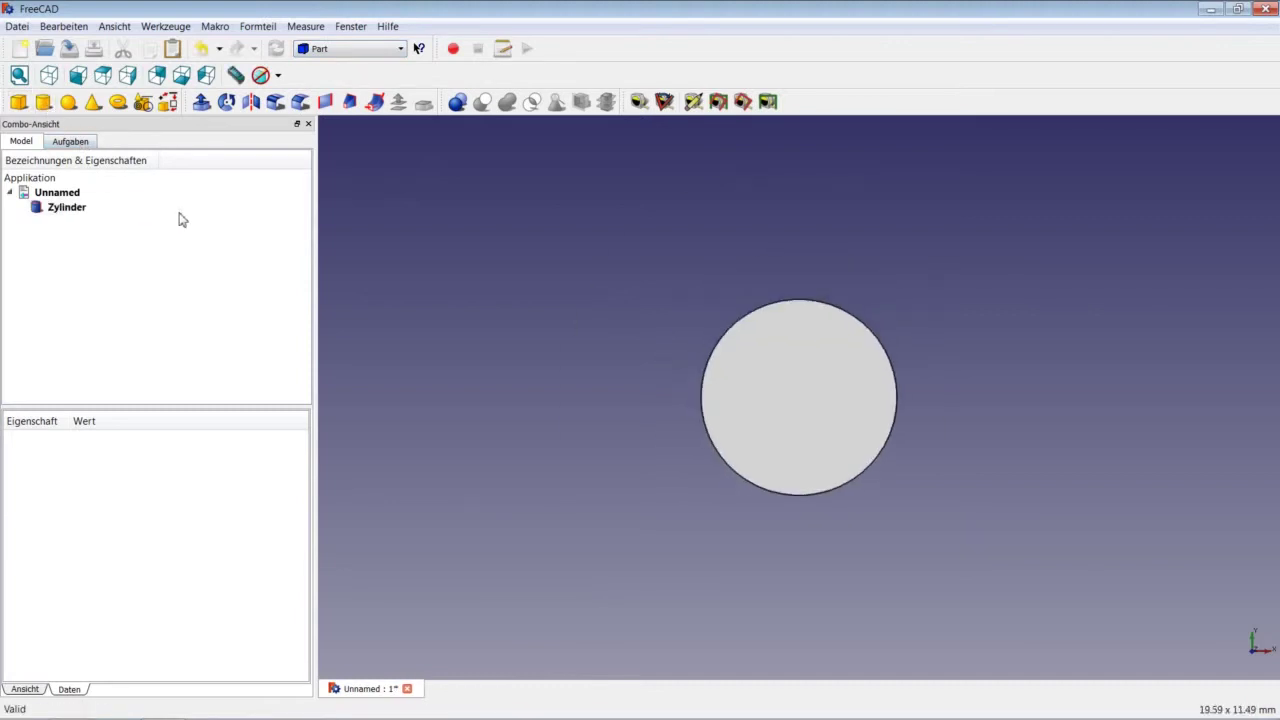
{"action": "left_click", "coordinate": [106, 211]}
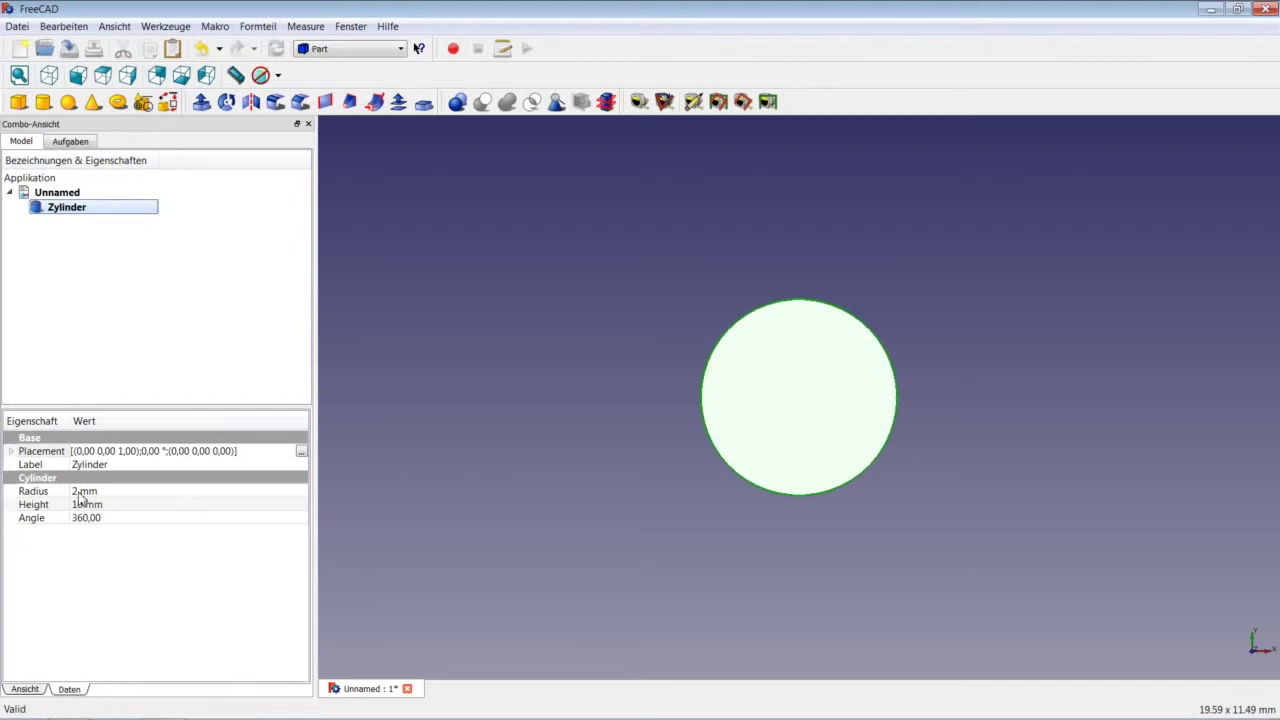
{"action": "left_click", "coordinate": [81, 494]}
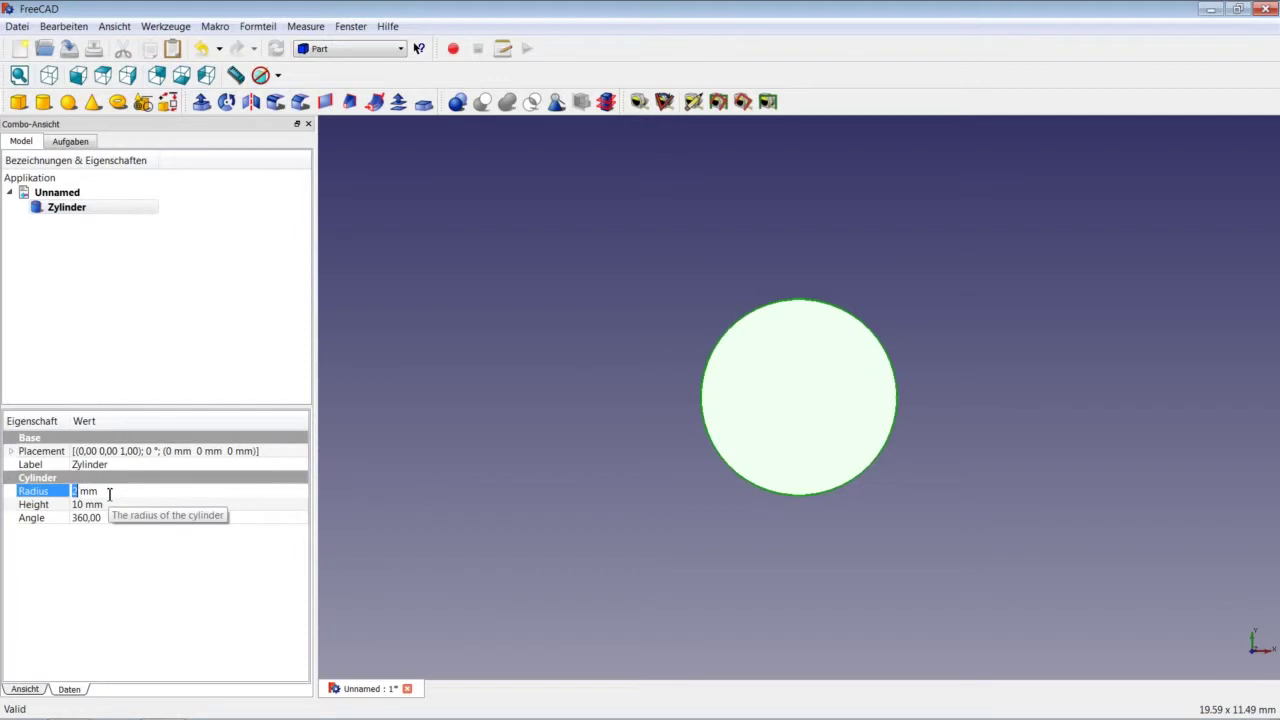
{"action": "type", "text": "11"}
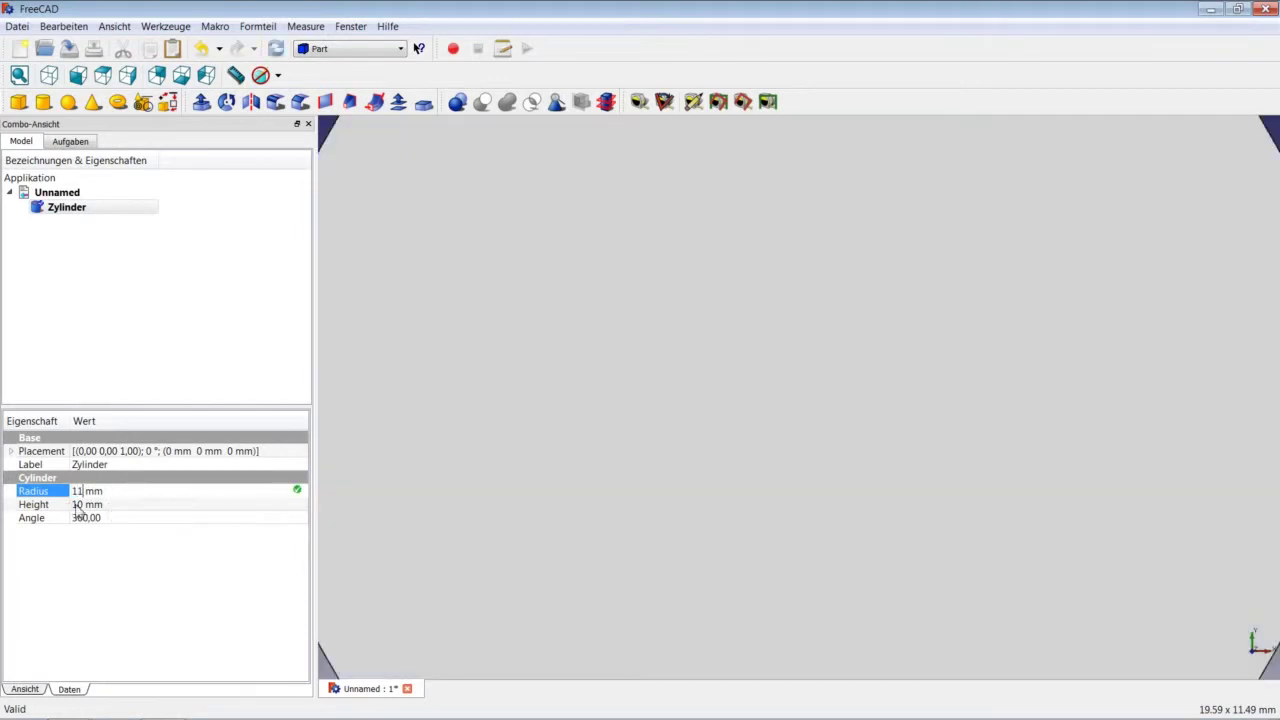
{"action": "left_click", "coordinate": [88, 505]}
{"action": "type", "text": "5"}
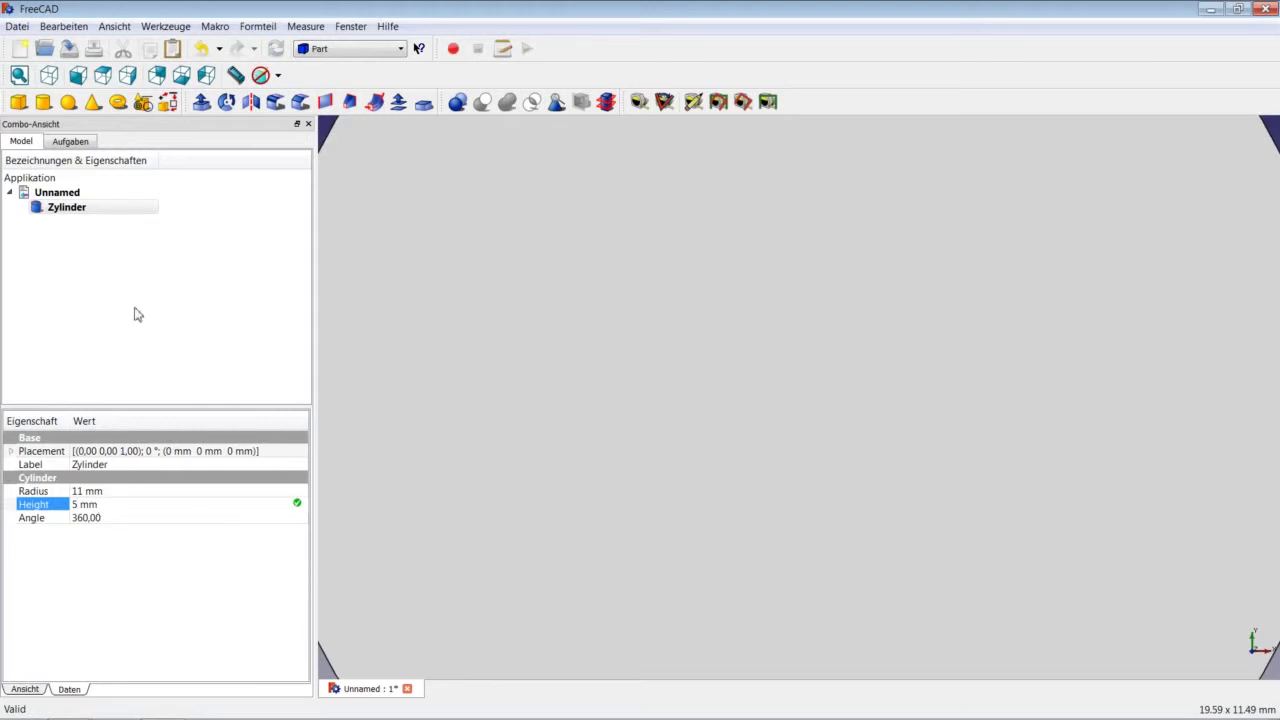
{"action": "left_click", "coordinate": [151, 280]}
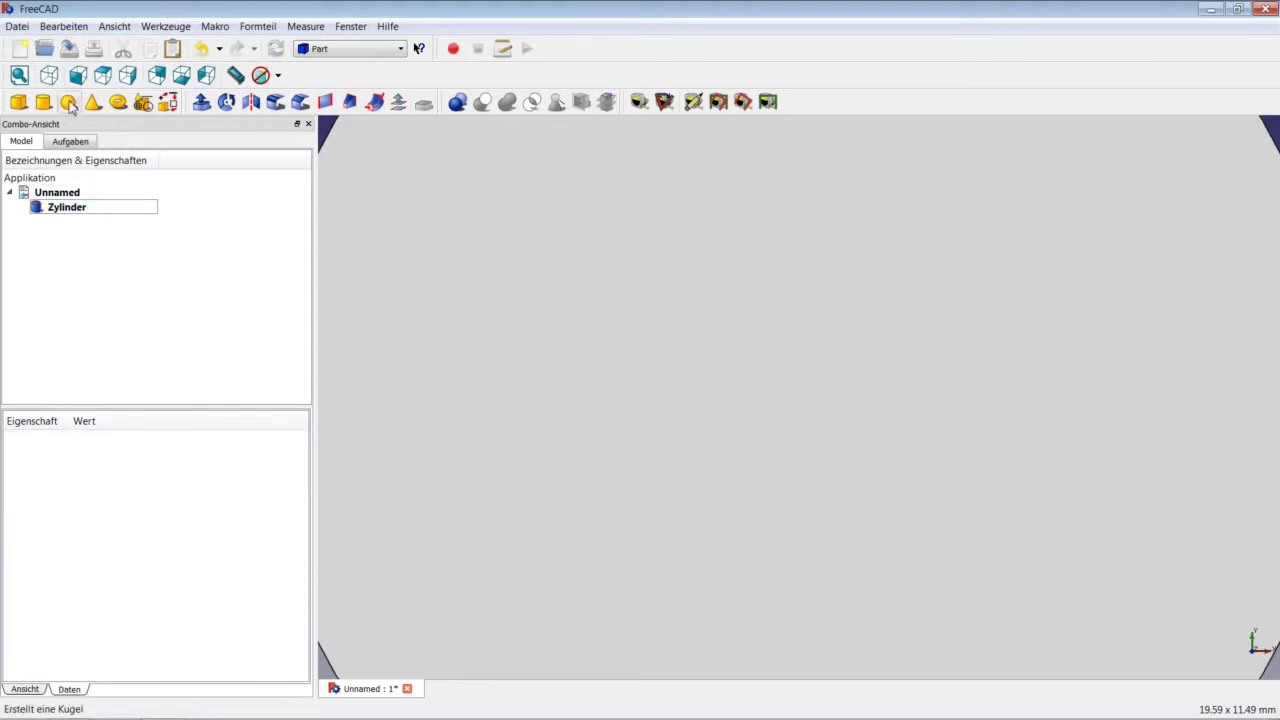
Step: In isometric fitted view, add a second cylinder, Zylinder001, with radius 9 mm
{"action": "left_click", "coordinate": [50, 77]}
{"action": "right_click", "coordinate": [335, 159]}
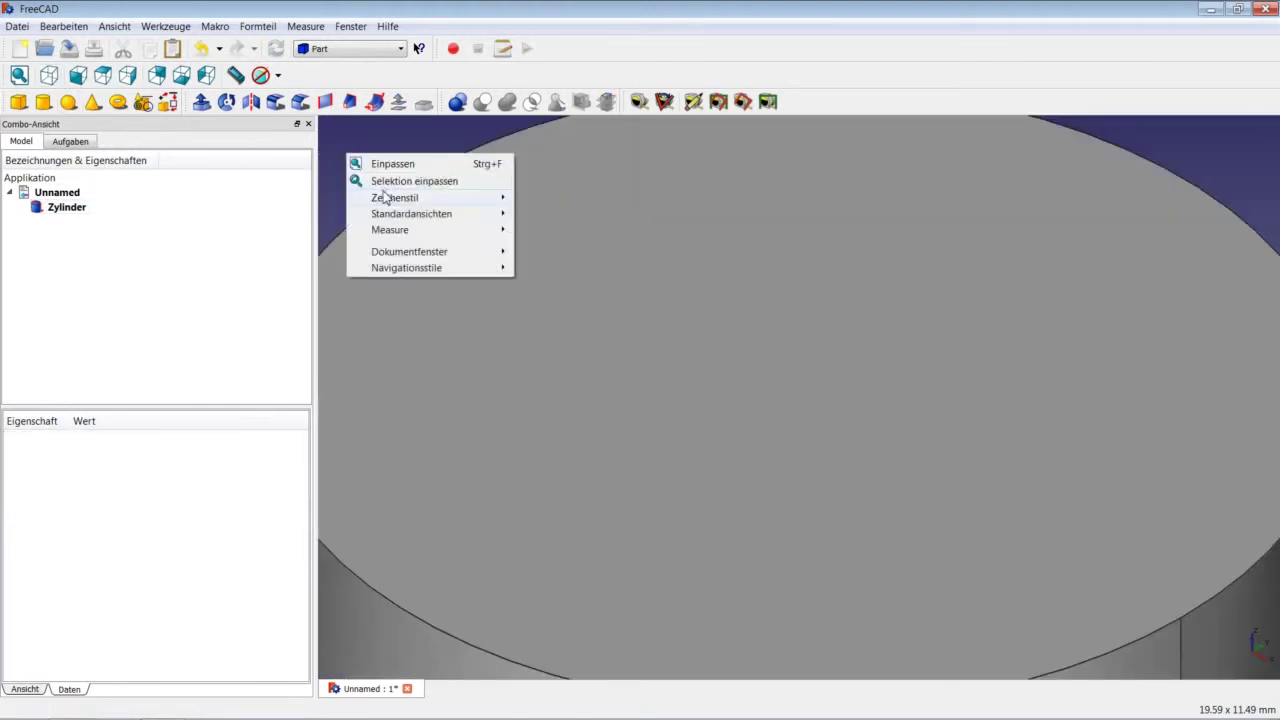
{"action": "left_click", "coordinate": [378, 166]}
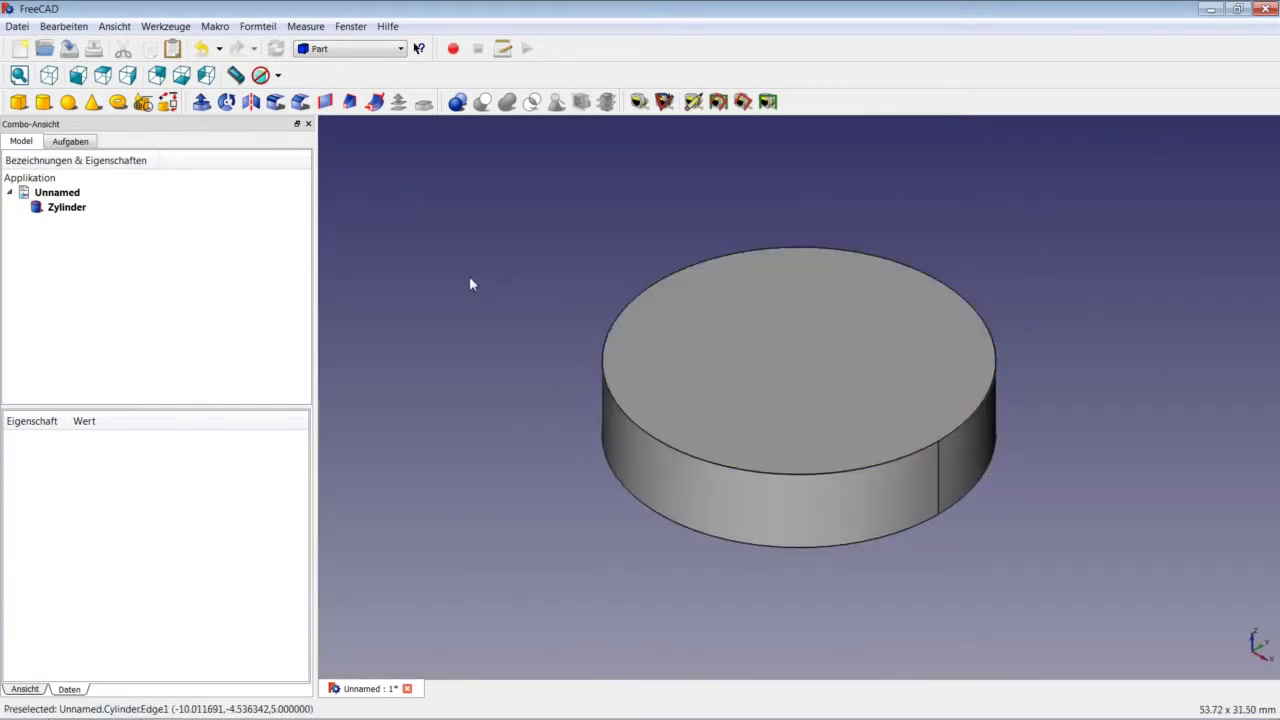
{"action": "left_click", "coordinate": [44, 104]}
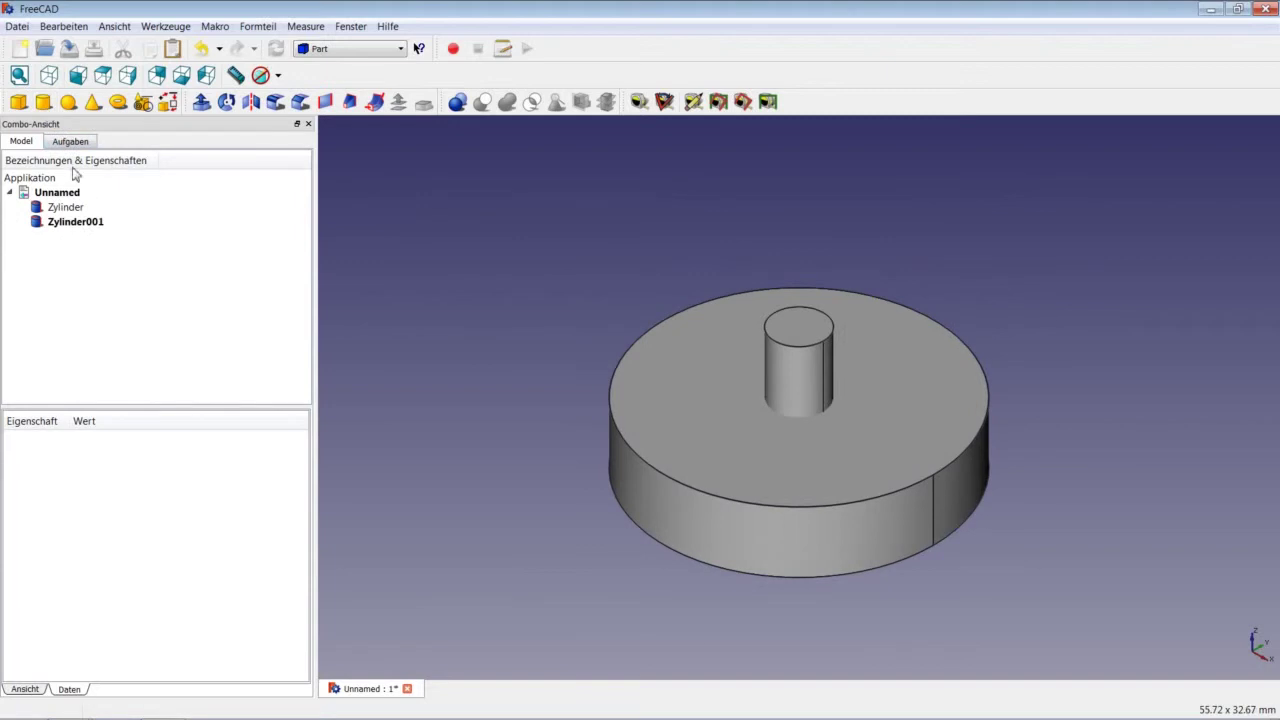
{"action": "left_click", "coordinate": [106, 228]}
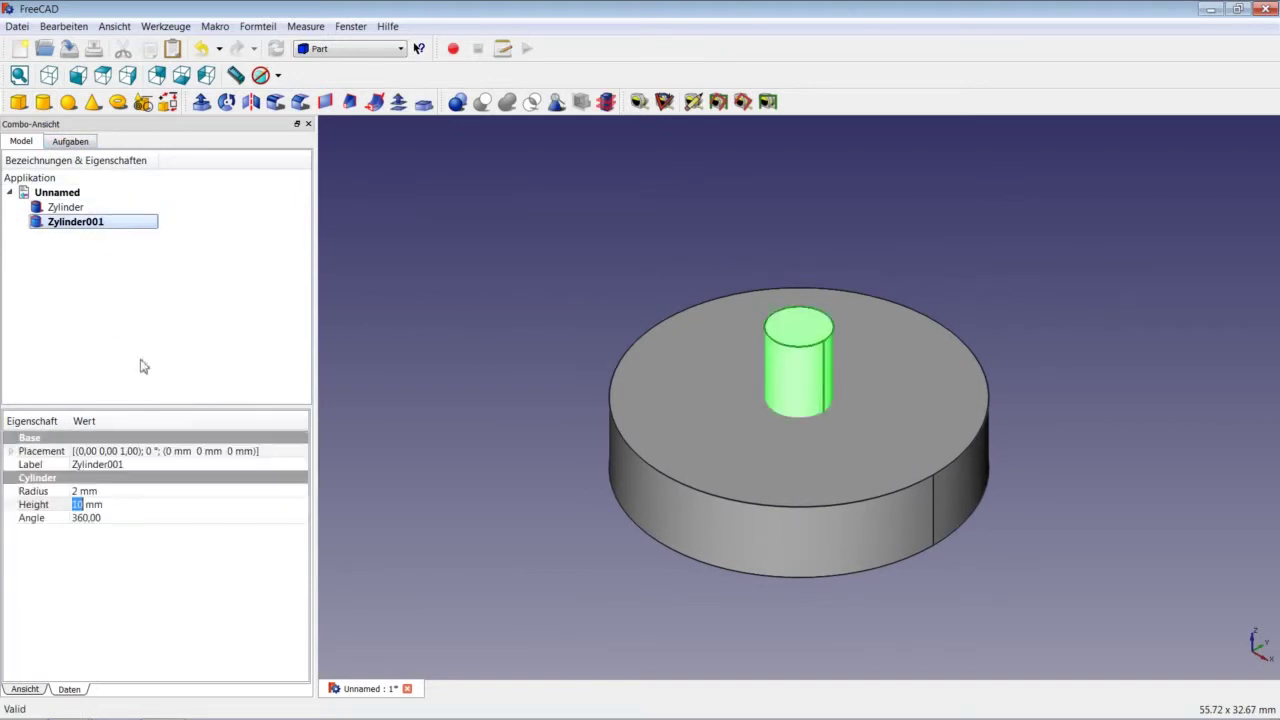
{"action": "left_click", "coordinate": [77, 492]}
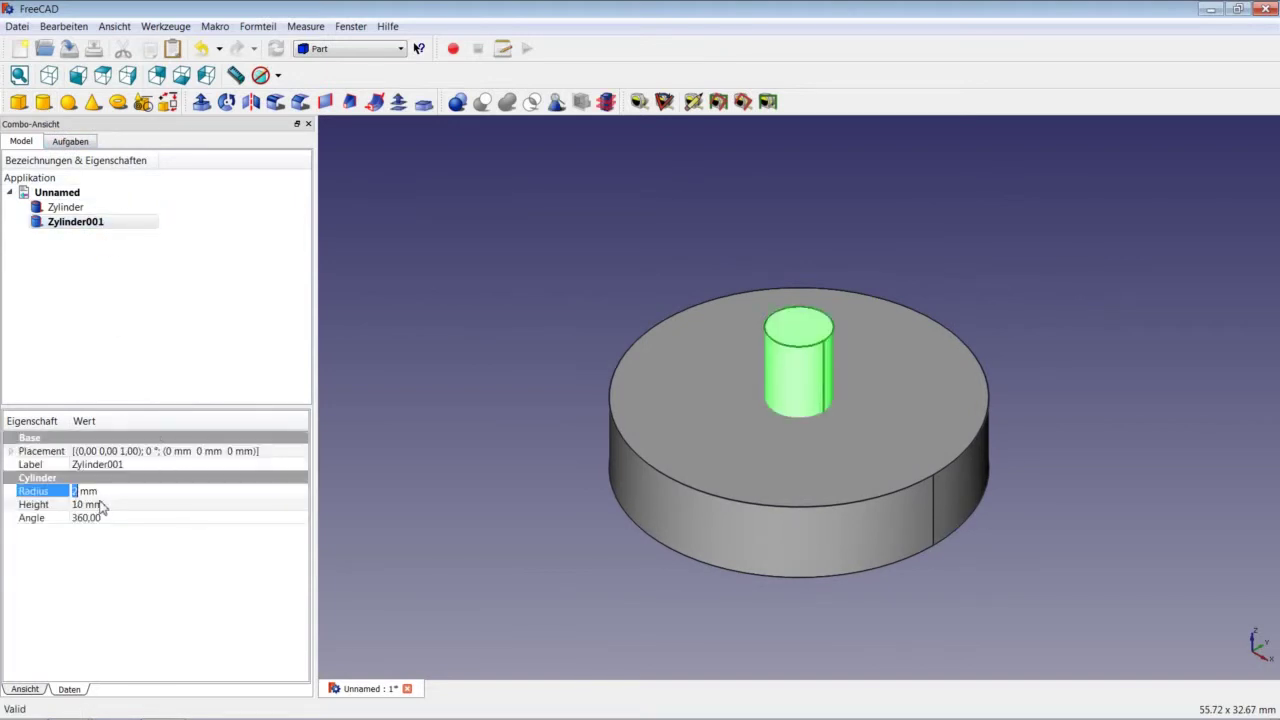
{"action": "type", "text": "9"}
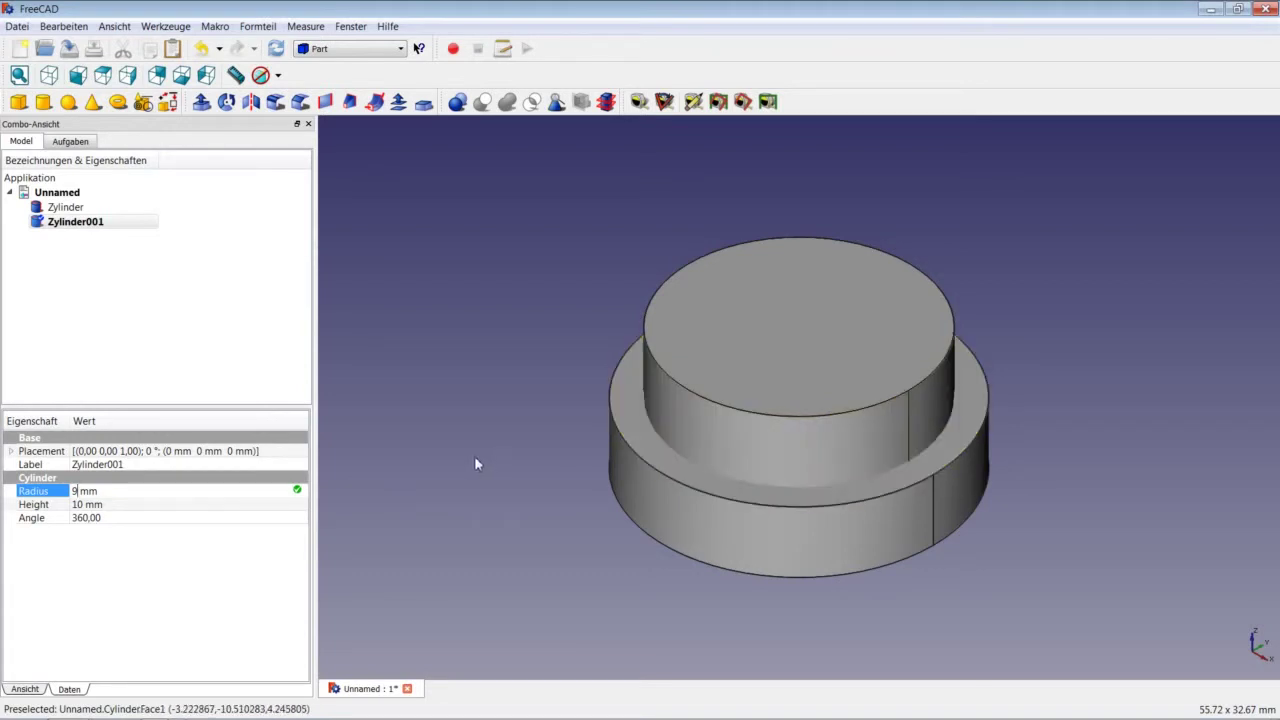
Step: Move Zylinder001 down to Z -1 mm in its Placement
{"action": "left_click", "coordinate": [278, 451]}
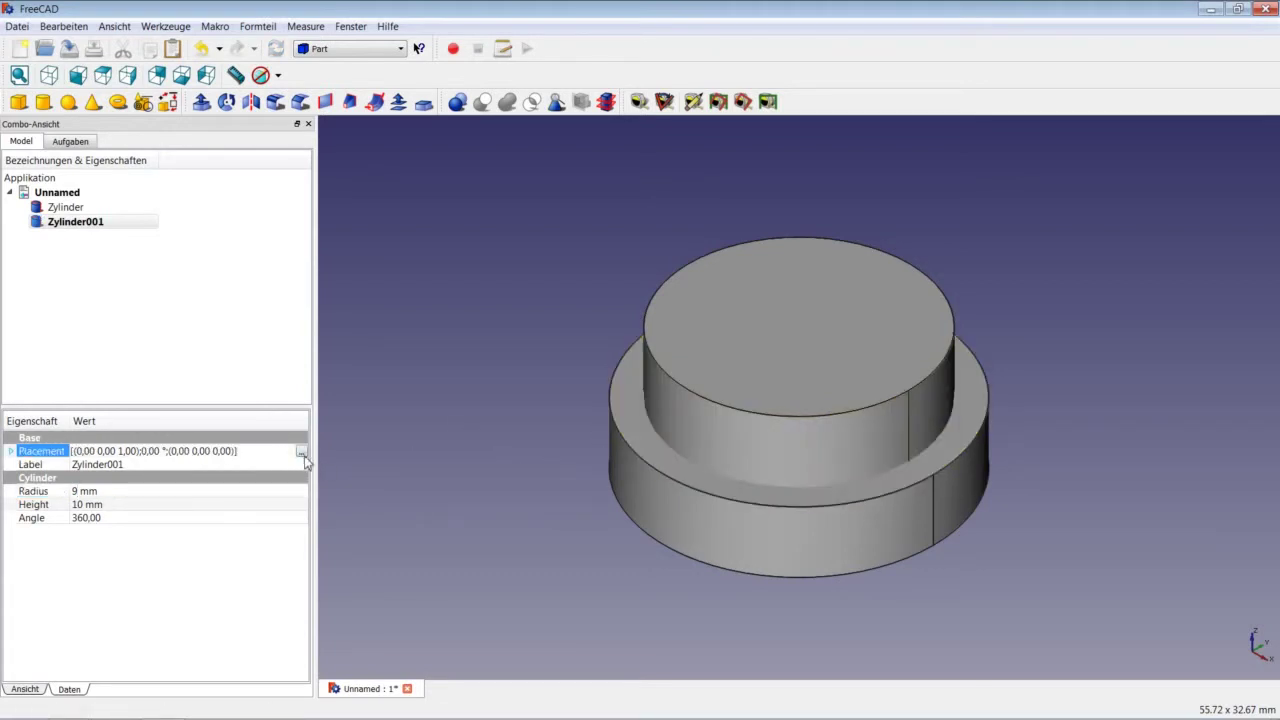
{"action": "left_click", "coordinate": [302, 452]}
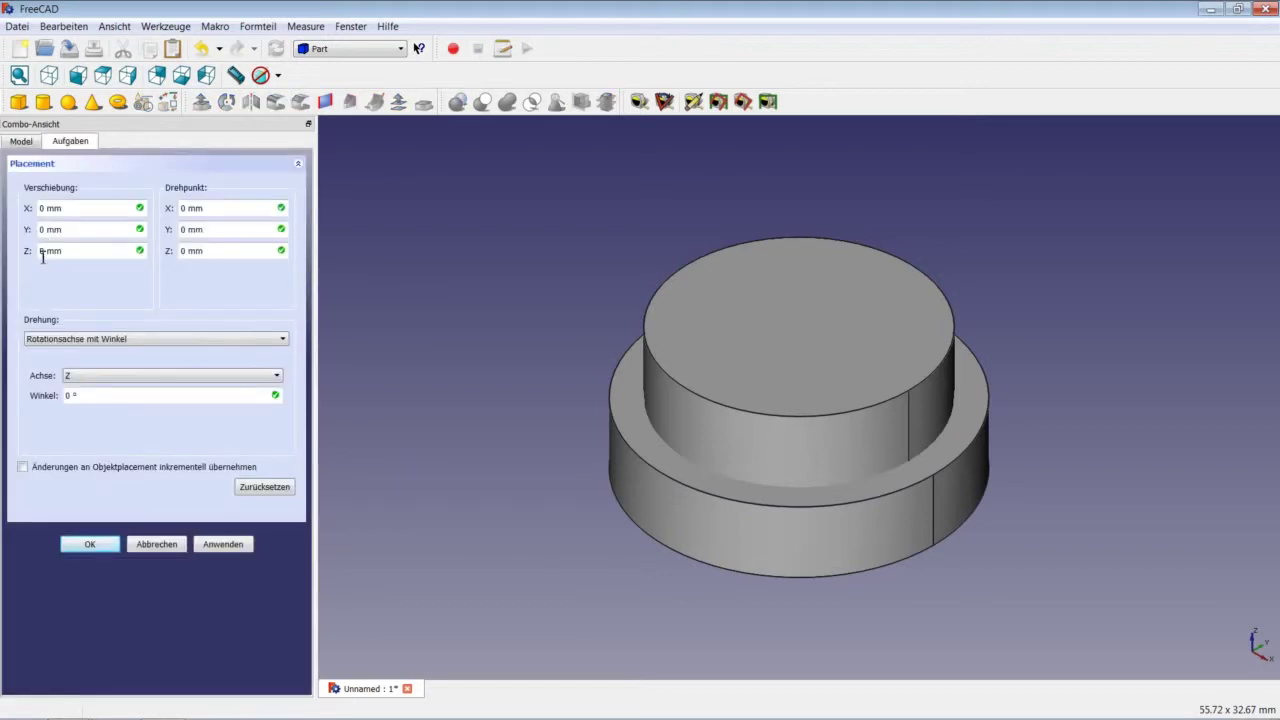
{"action": "left_click", "coordinate": [43, 251]}
{"action": "type", "text": "-"}
{"action": "type", "text": "1"}
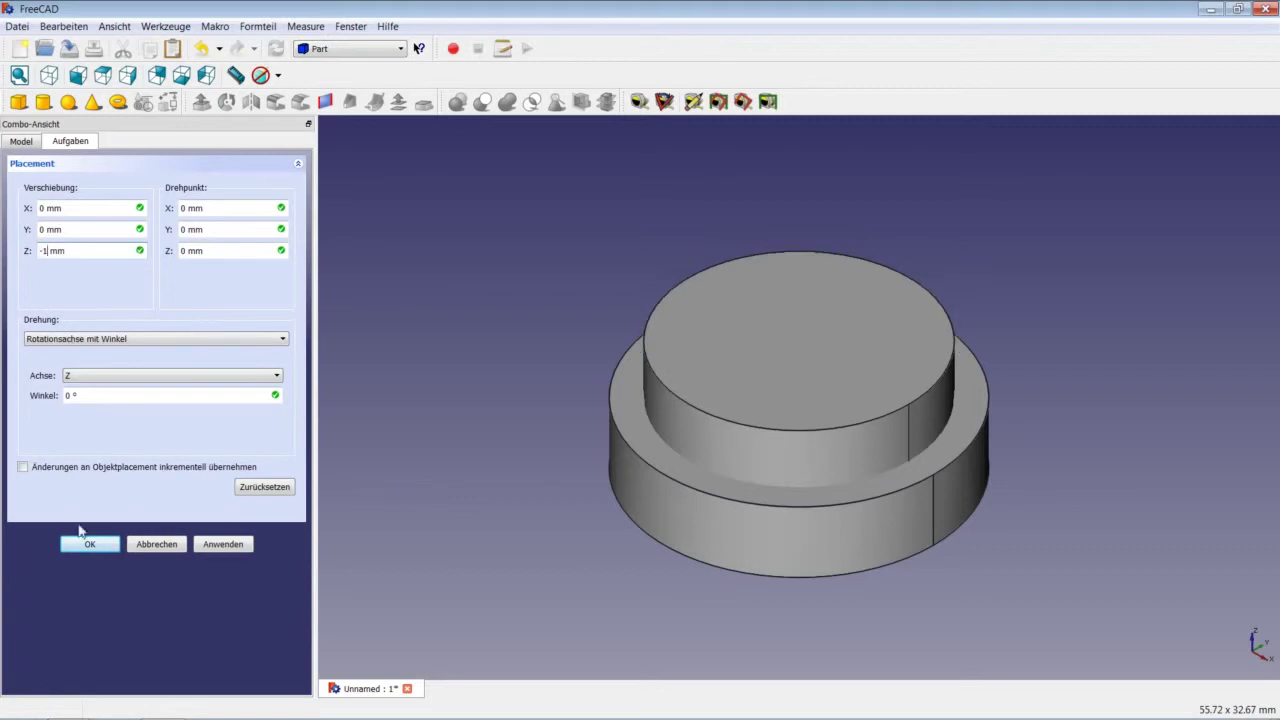
{"action": "left_click", "coordinate": [85, 549]}
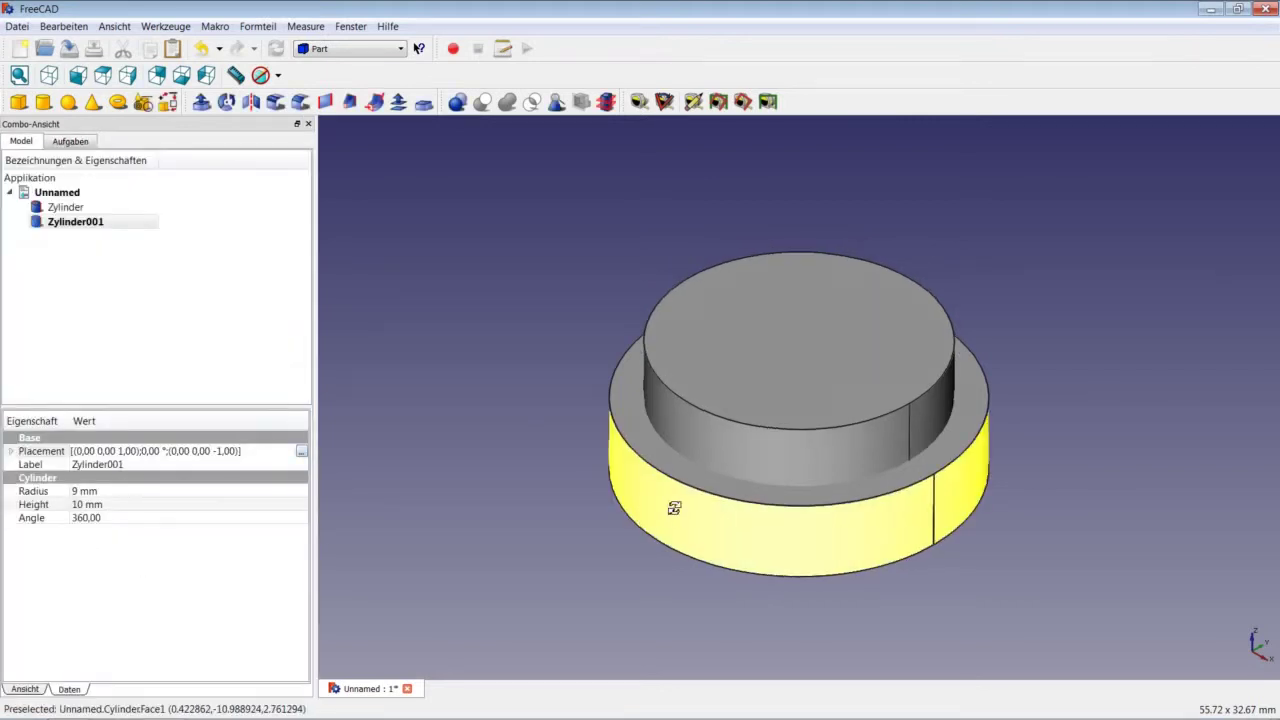
{"action": "middle_click_drag", "start_coordinate": [671, 508], "coordinate": [686, 437]}
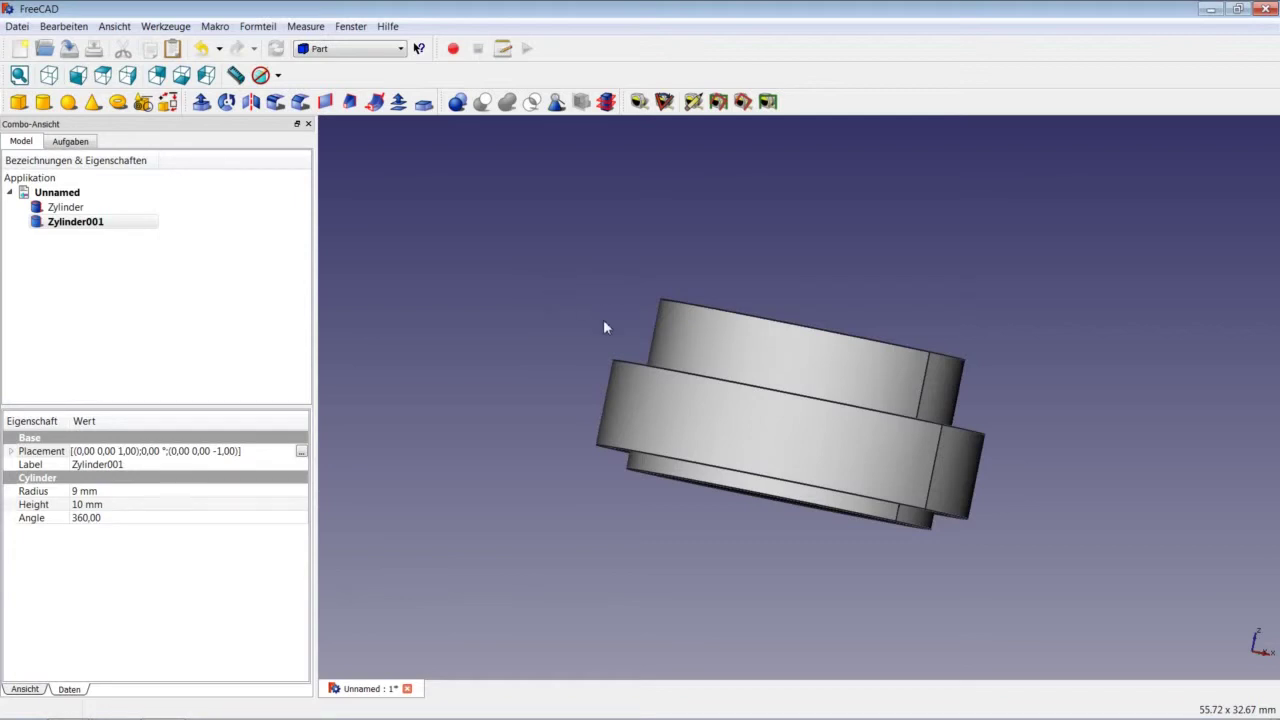
{"action": "mouse_move", "coordinate": [574, 357]}
{"action": "middle_mouse_down"}
{"action": "mouse_move", "coordinate": [674, 351]}
{"action": "mouse_move", "coordinate": [639, 404]}
{"action": "mouse_move", "coordinate": [609, 414]}
{"action": "middle_mouse_up"}
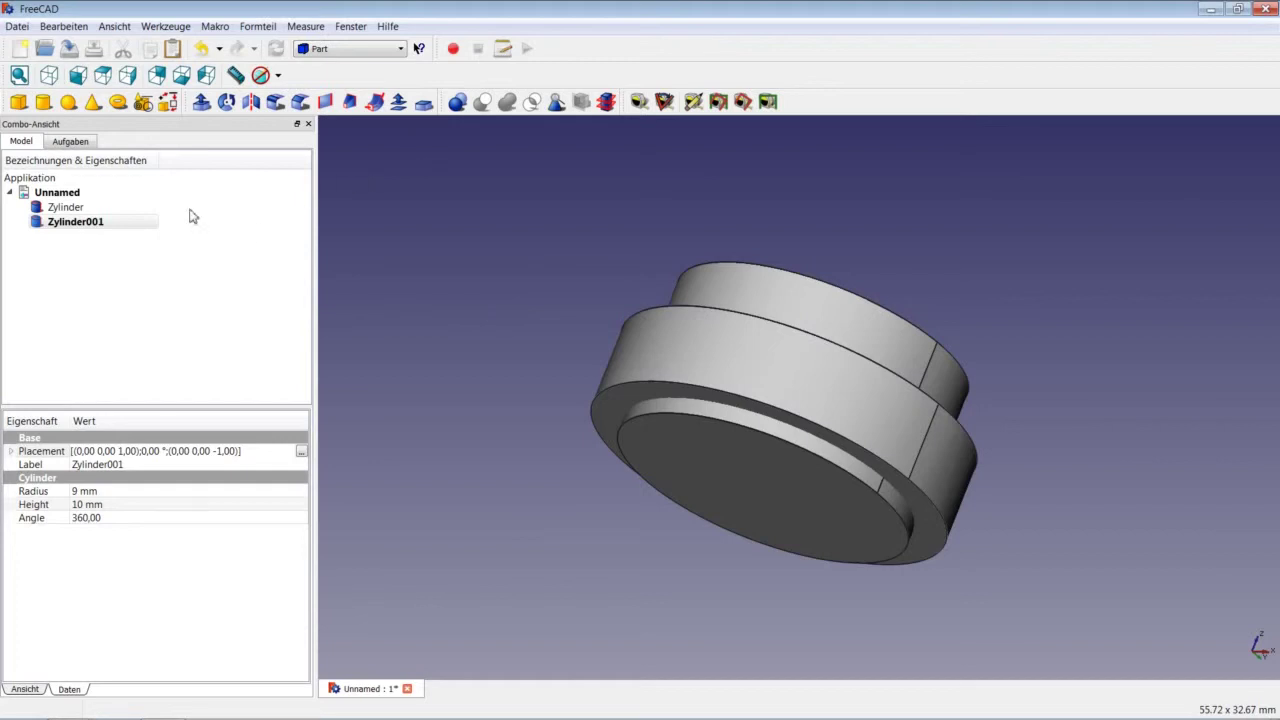
{"action": "left_click", "coordinate": [95, 208]}
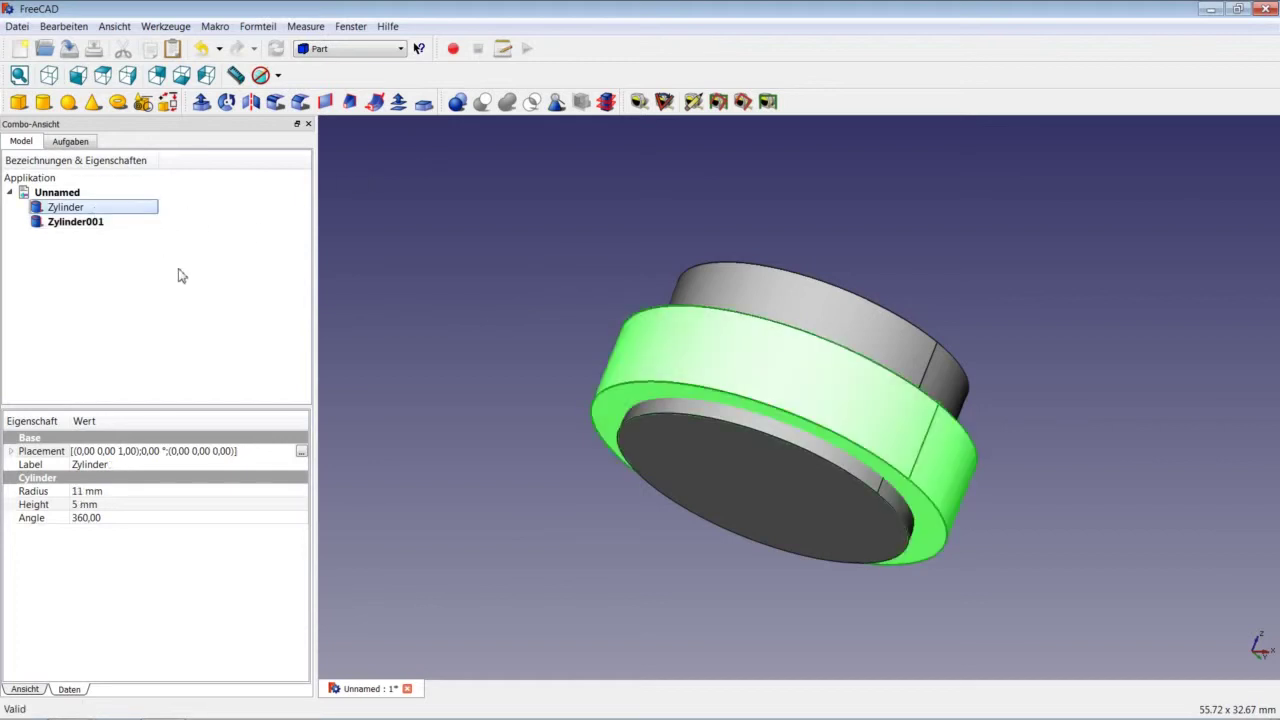
Step: Subtract Zylinder001 from Zylinder with Boolean Cut, then fit the ring in isometric view
{"action": "left_click", "coordinate": [105, 224], "text": "ctrl"}
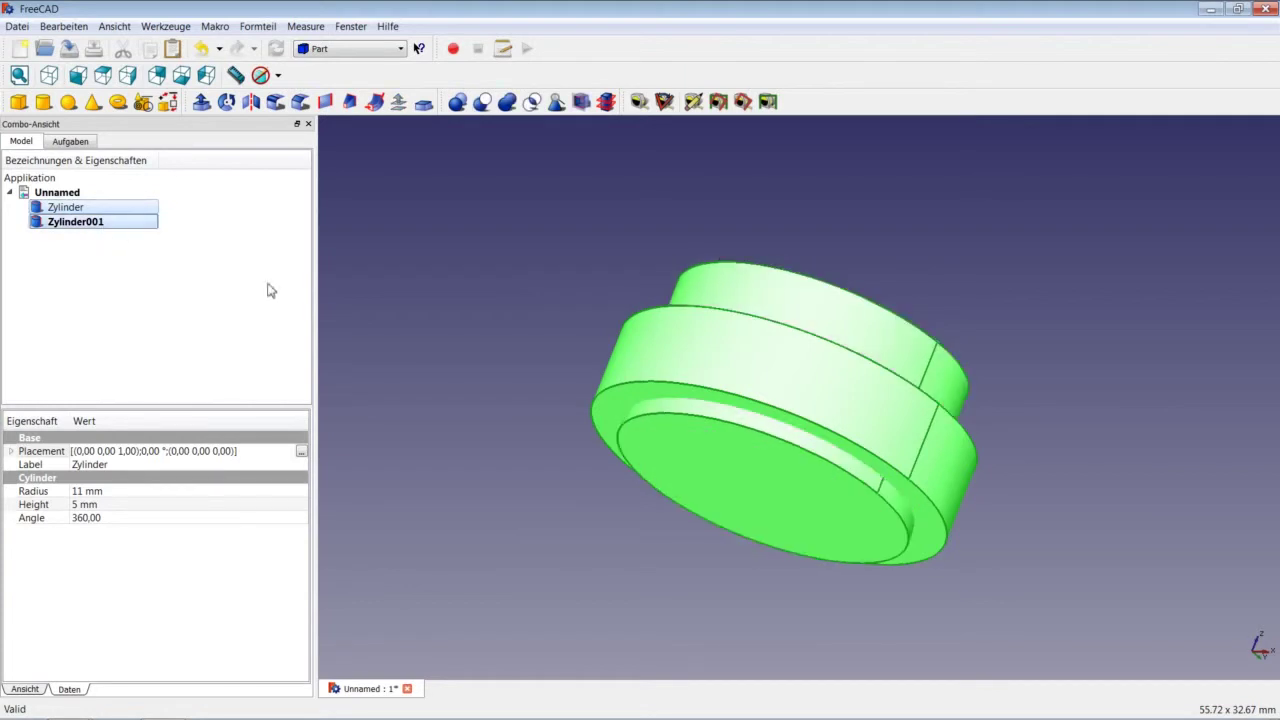
{"action": "left_click", "coordinate": [483, 102]}
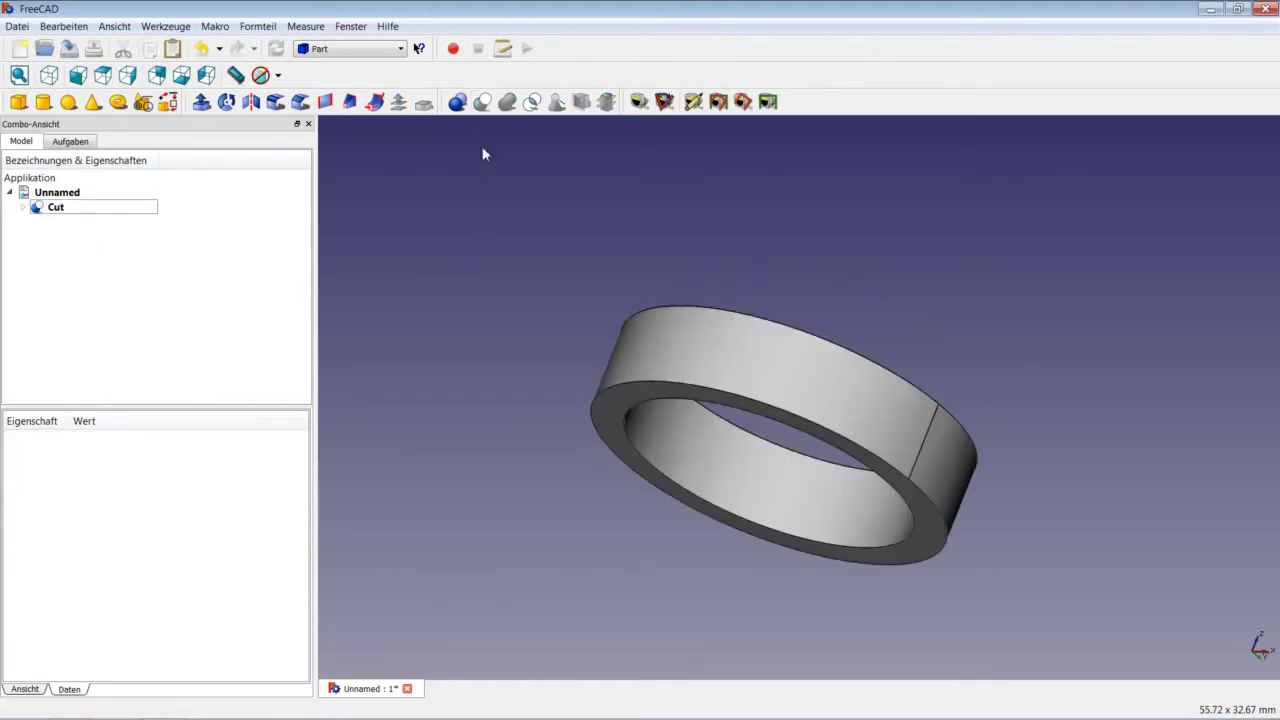
{"action": "middle_click_drag", "start_coordinate": [637, 362], "coordinate": [632, 505]}
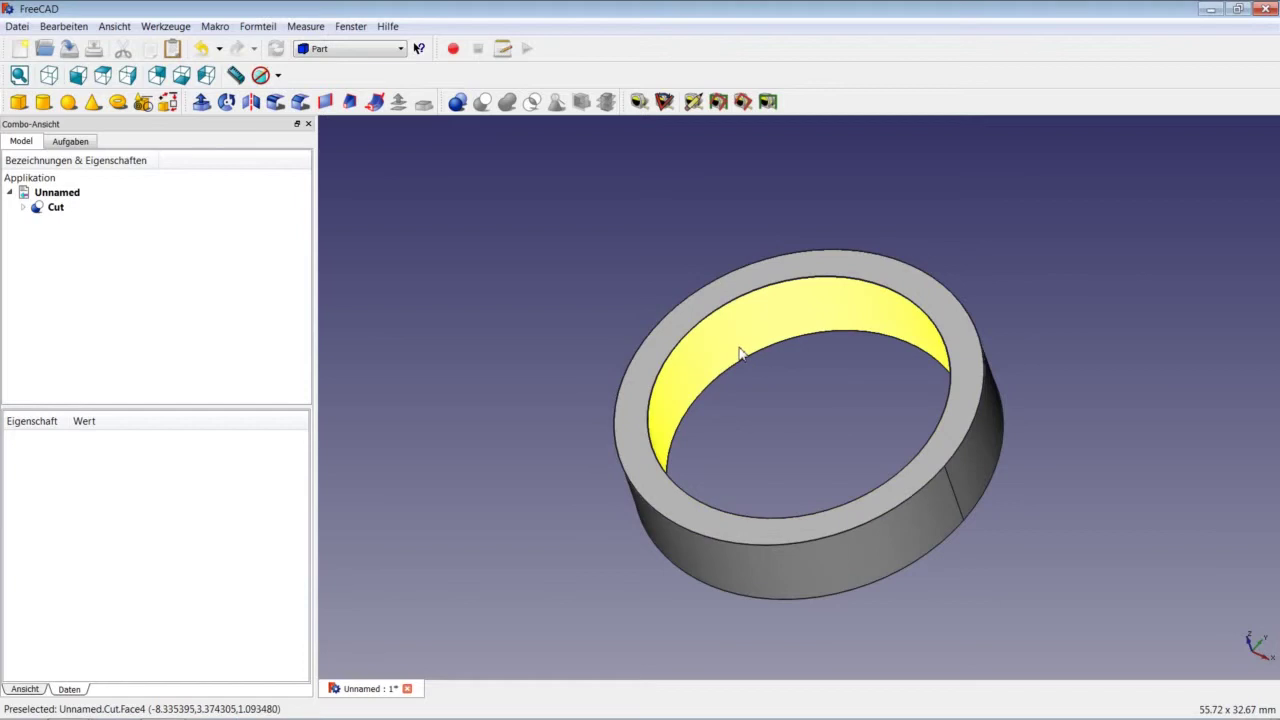
{"action": "left_click", "coordinate": [48, 75]}
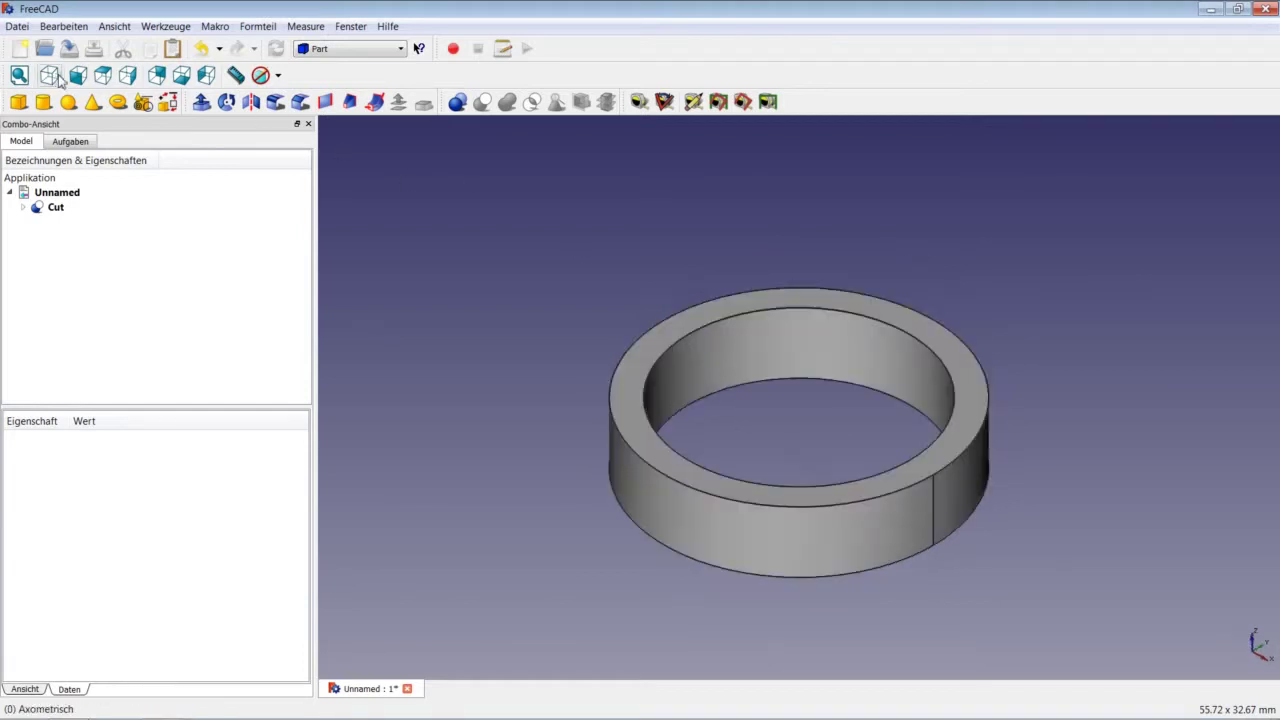
{"action": "right_click", "coordinate": [567, 273]}
{"action": "left_click", "coordinate": [580, 276]}
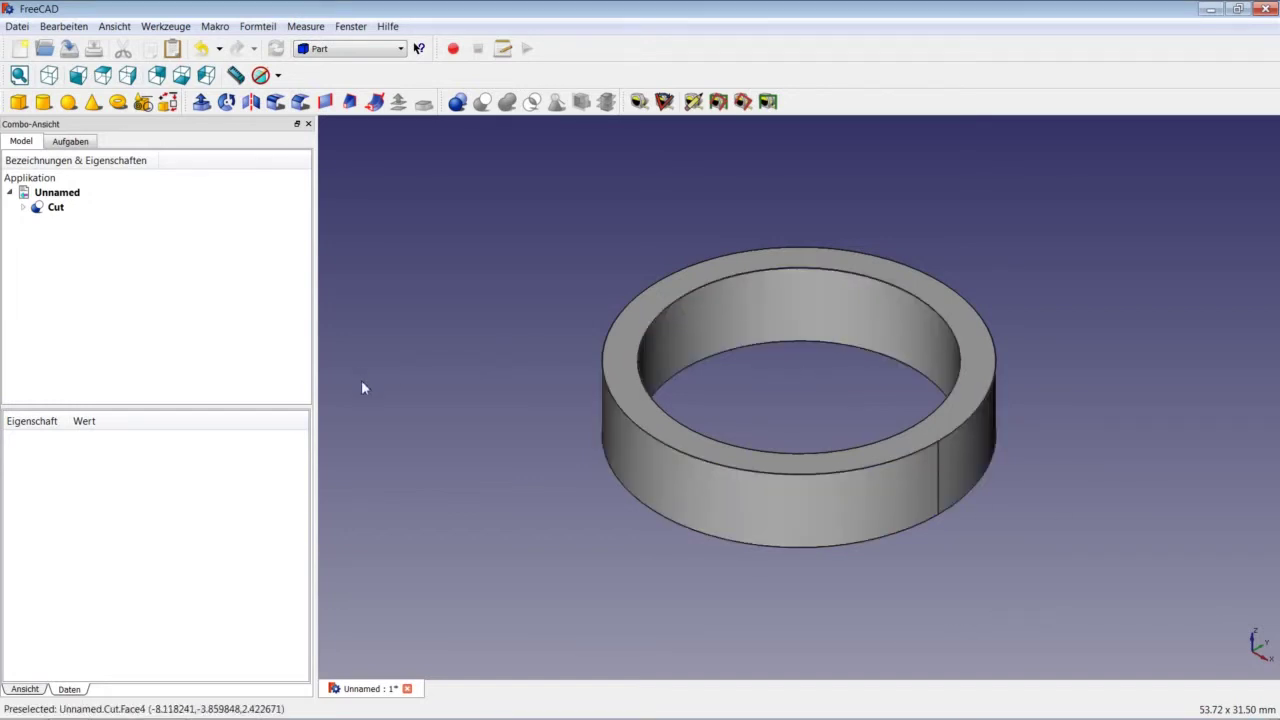
Step: Add cylinder Zylinder002 with radius 6 mm and height 5 mm
{"action": "left_click", "coordinate": [43, 101]}
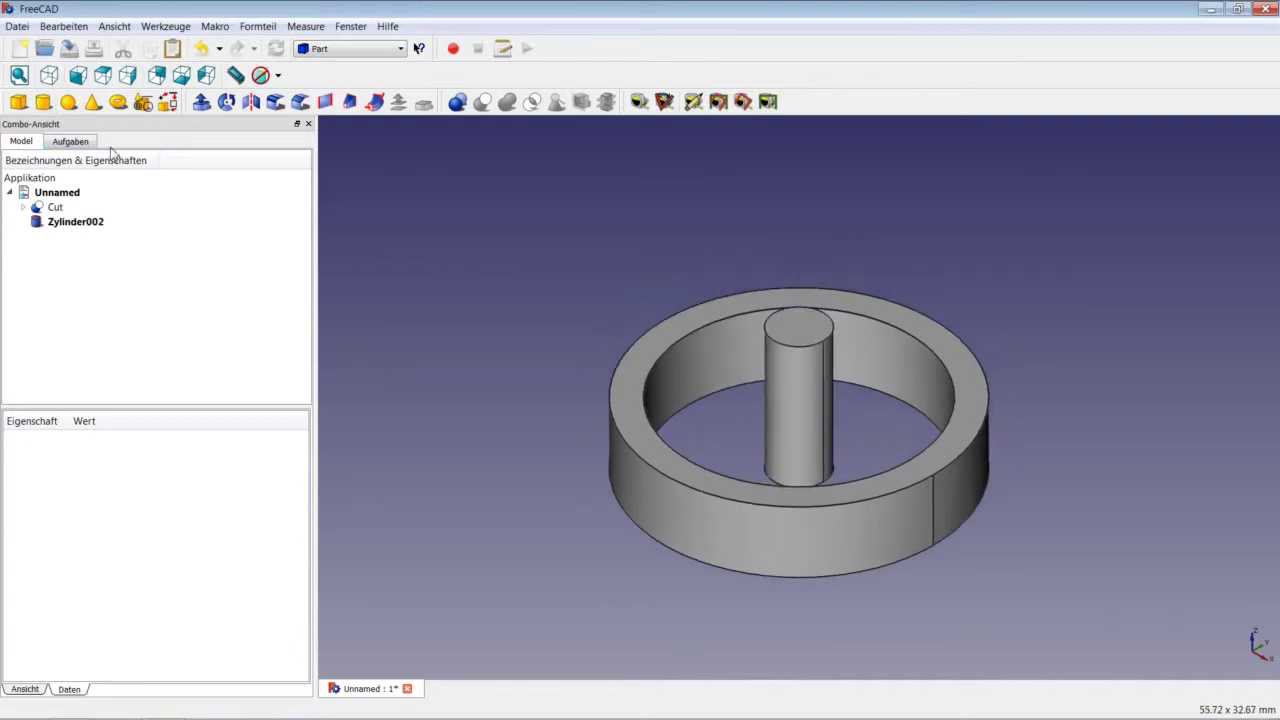
{"action": "left_click", "coordinate": [103, 226]}
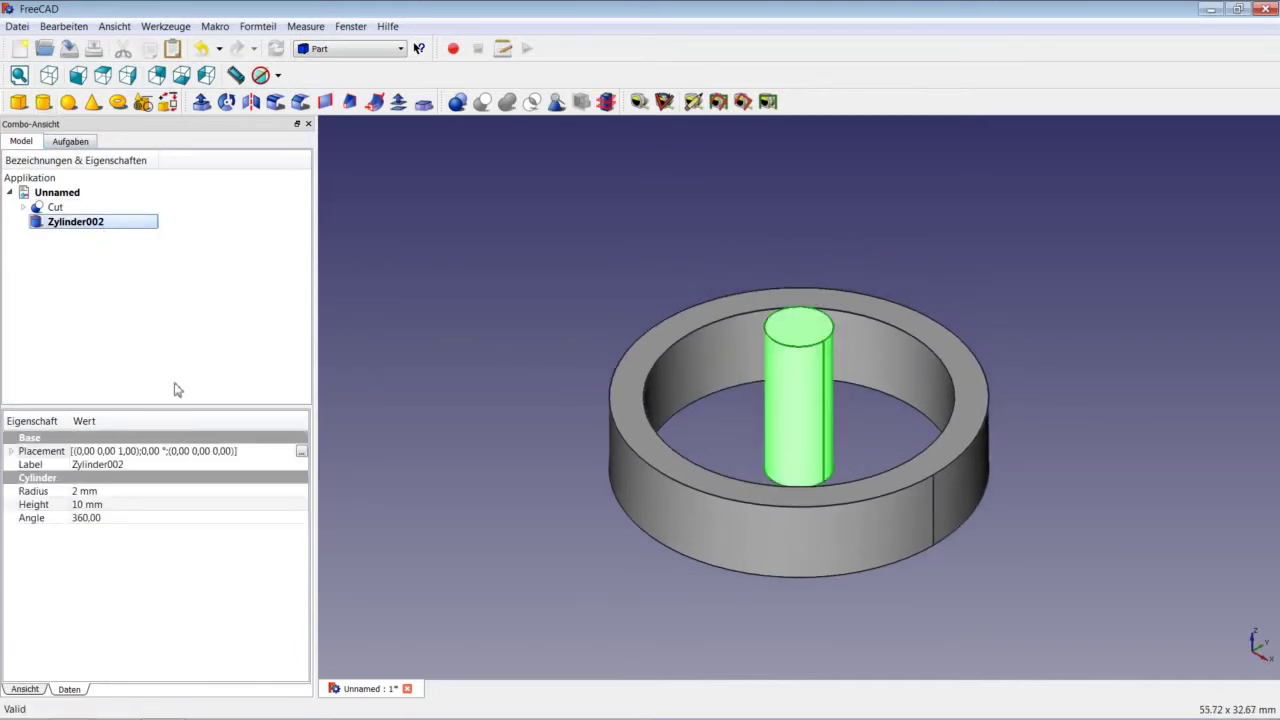
{"action": "left_click", "coordinate": [90, 493]}
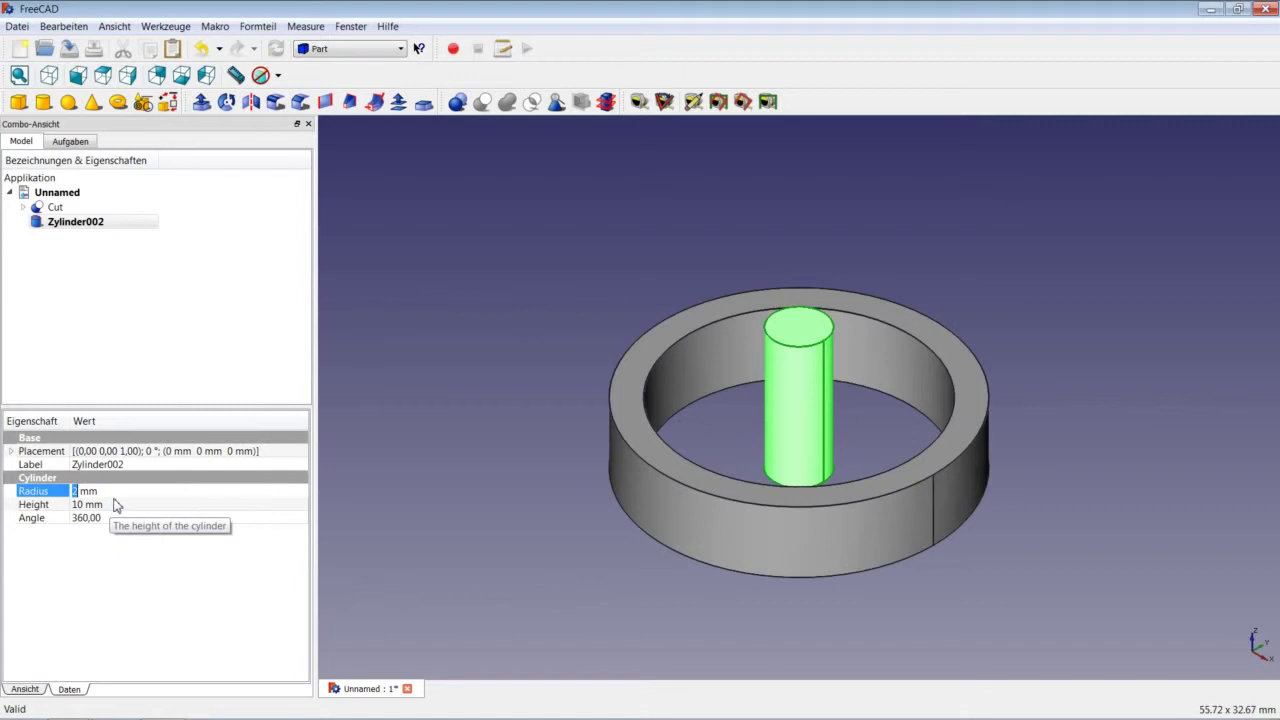
{"action": "type", "text": "6"}
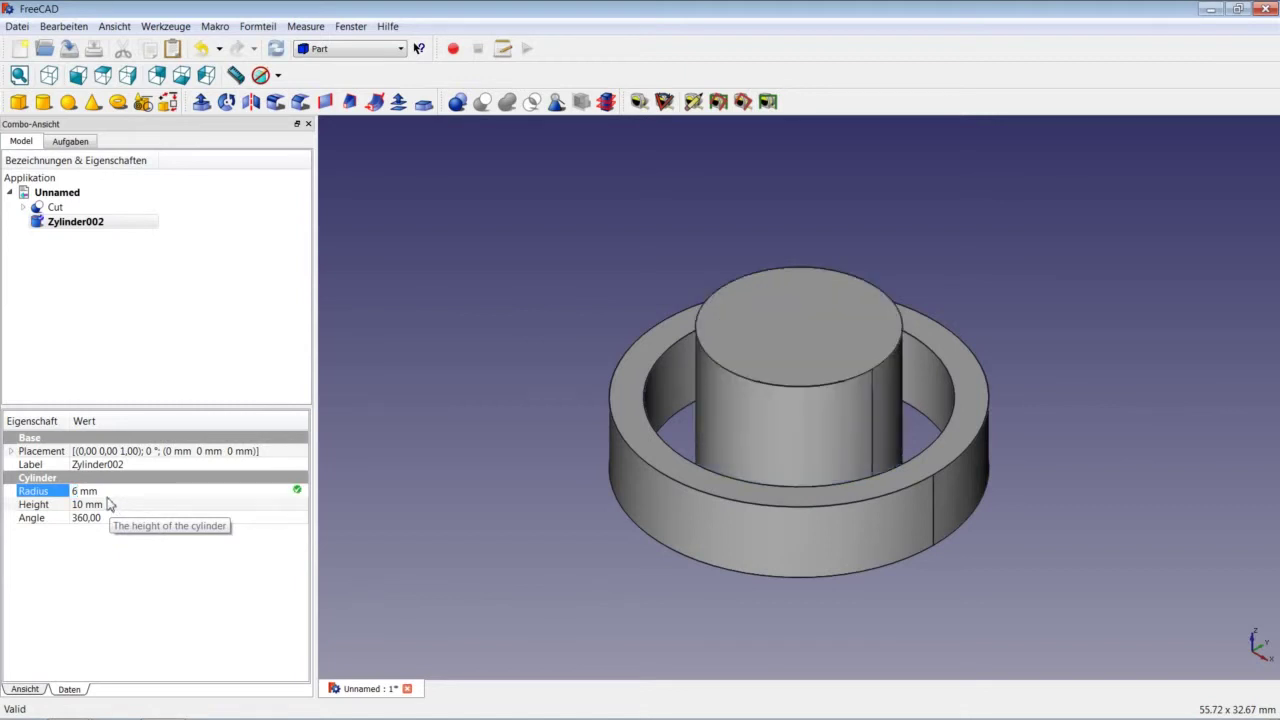
{"action": "left_click", "coordinate": [86, 506]}
{"action": "type", "text": "5"}
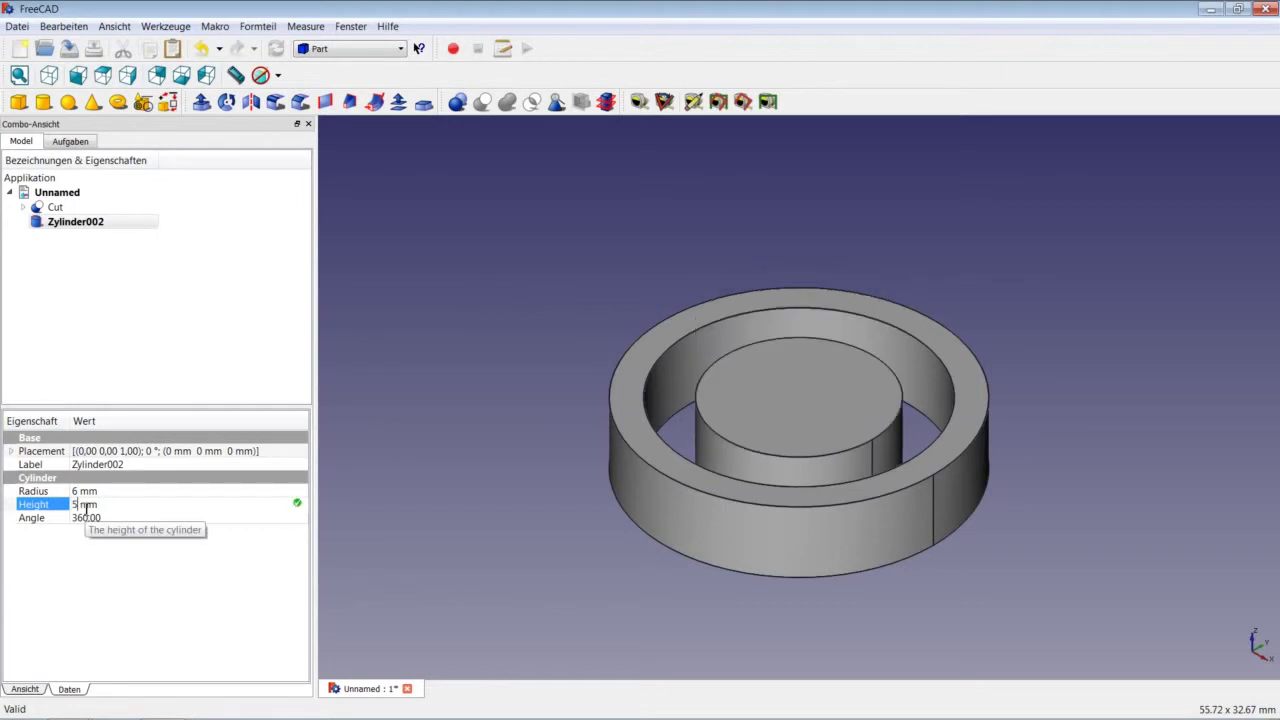
{"action": "left_click", "coordinate": [141, 317]}
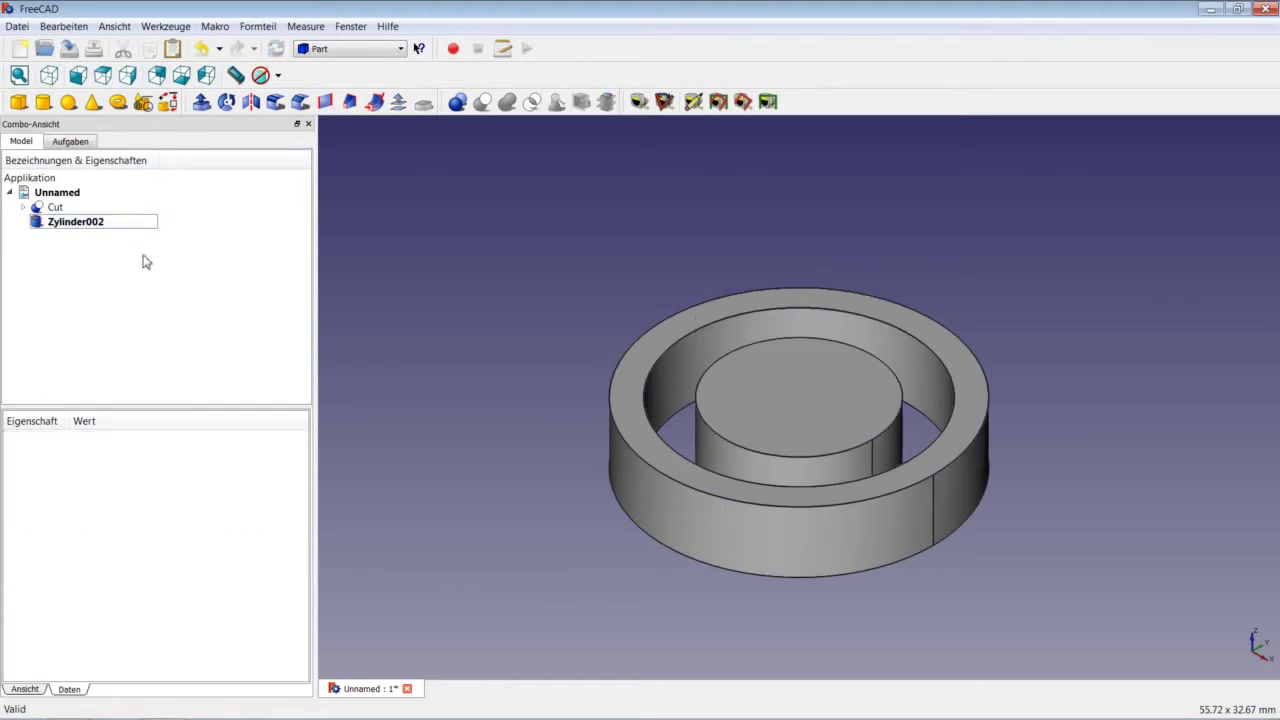
Step: Add cylinder Zylinder003 with a 4 mm radius
{"action": "left_click", "coordinate": [42, 104]}
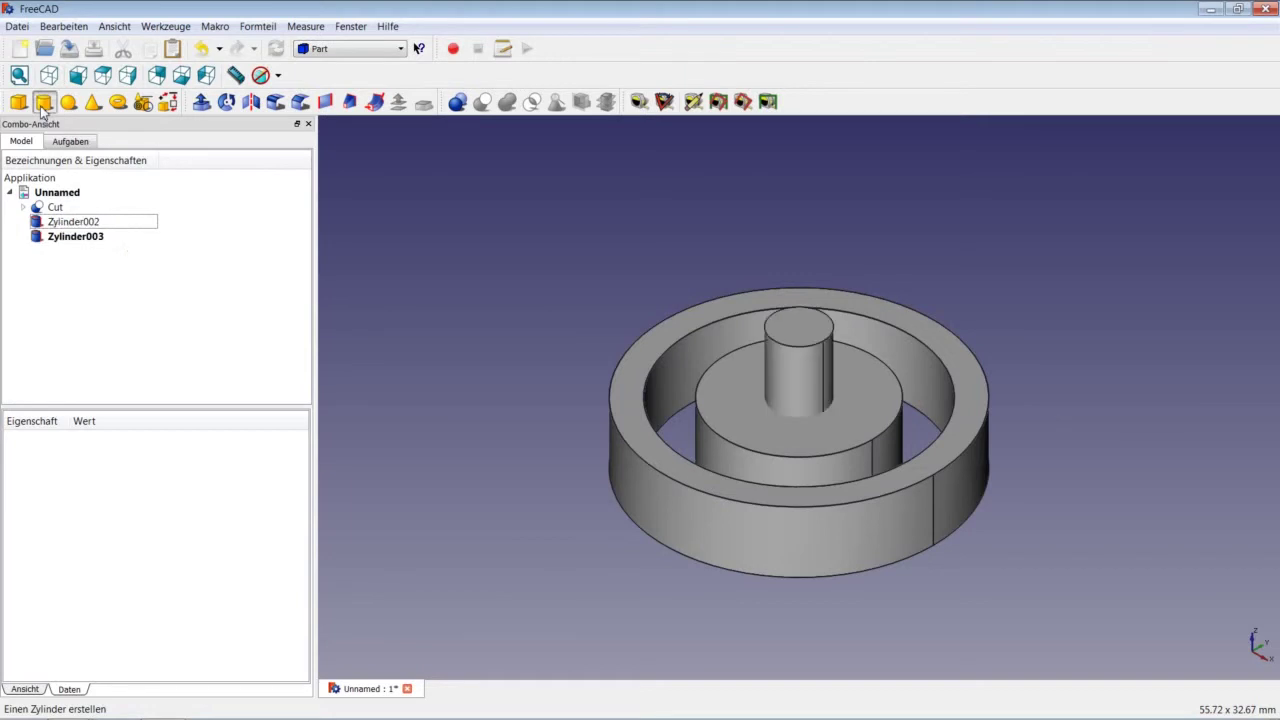
{"action": "left_click", "coordinate": [80, 238]}
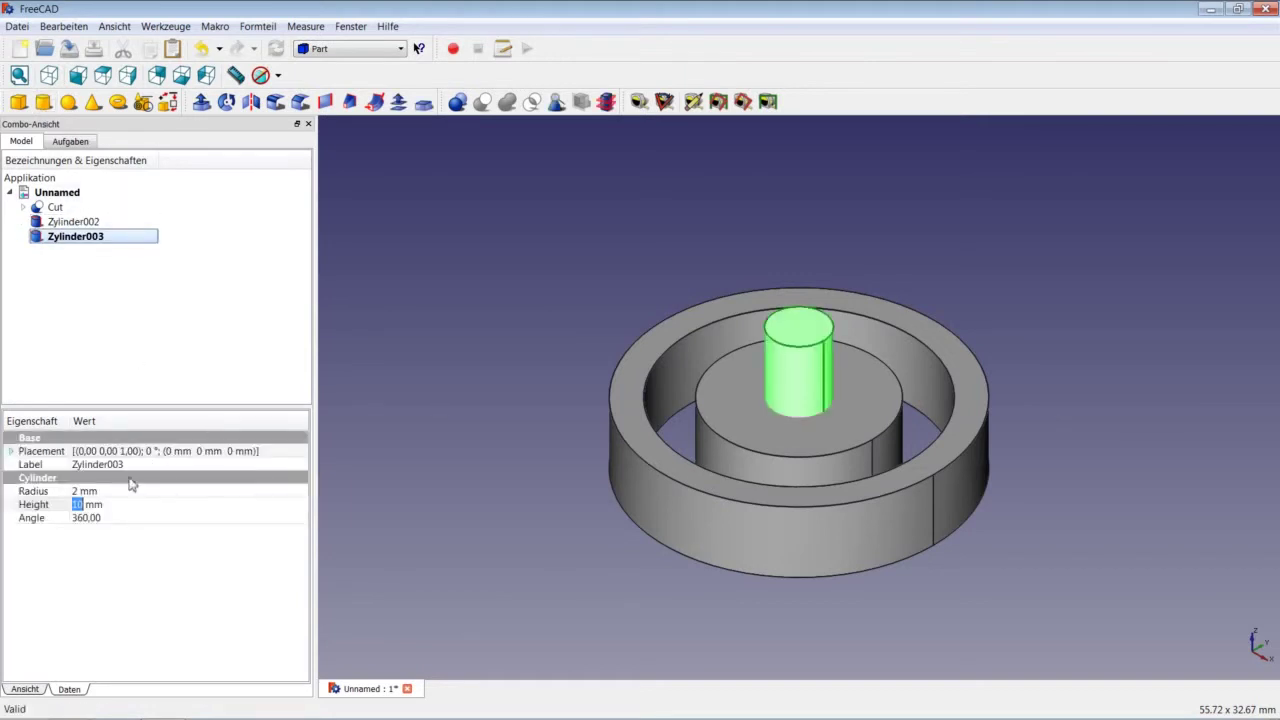
{"action": "left_click", "coordinate": [92, 491]}
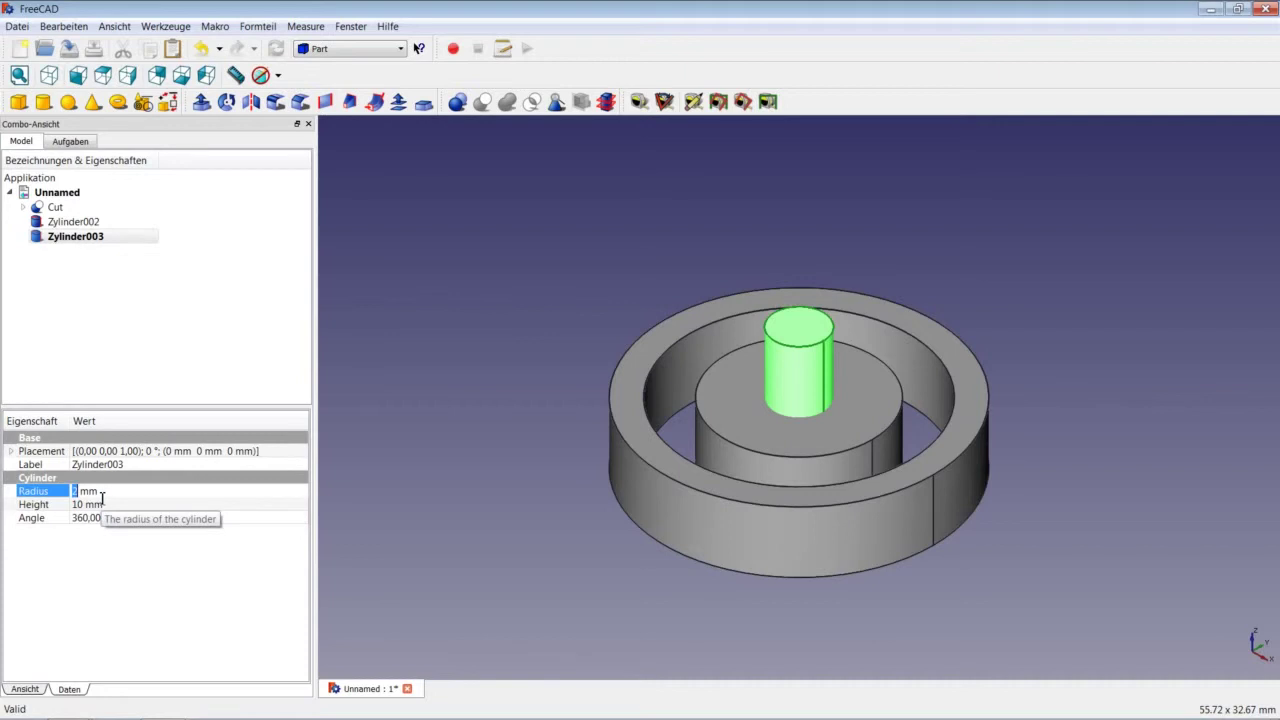
{"action": "type", "text": "4"}
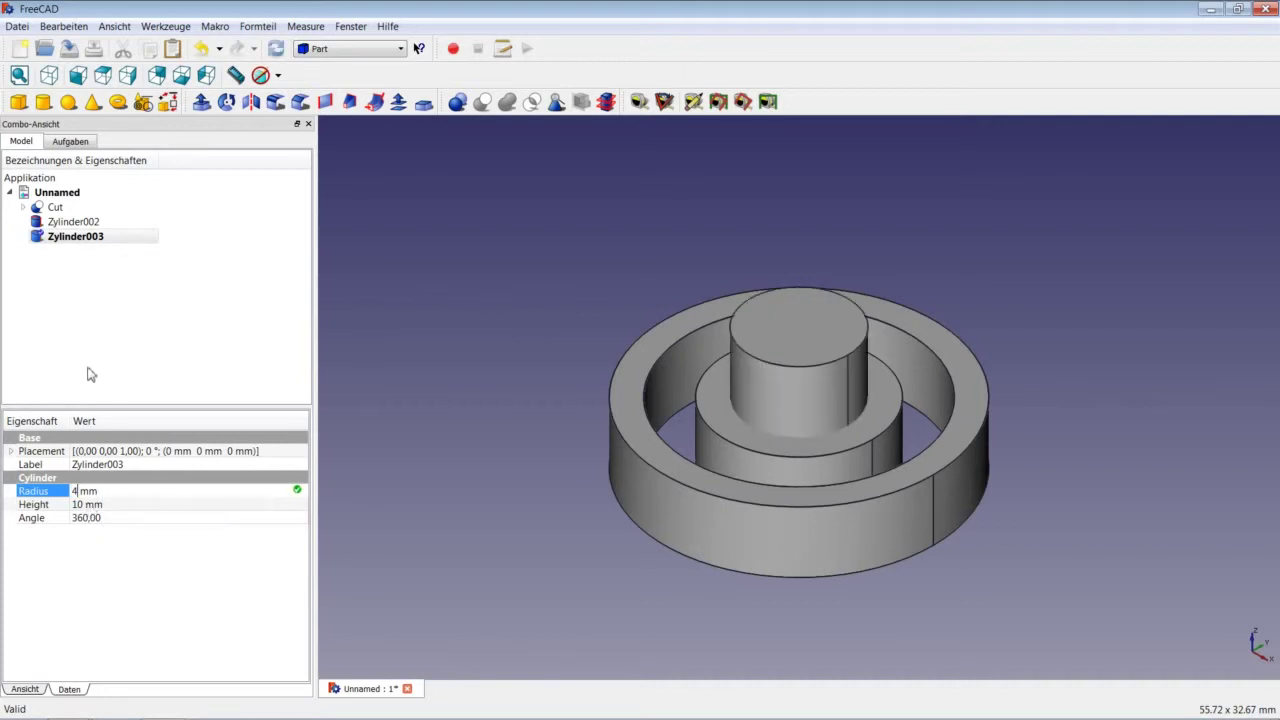
Step: Lower Zylinder003 to Z -1 mm, then select Zylinder002 and Zylinder003
{"action": "left_click", "coordinate": [250, 452]}
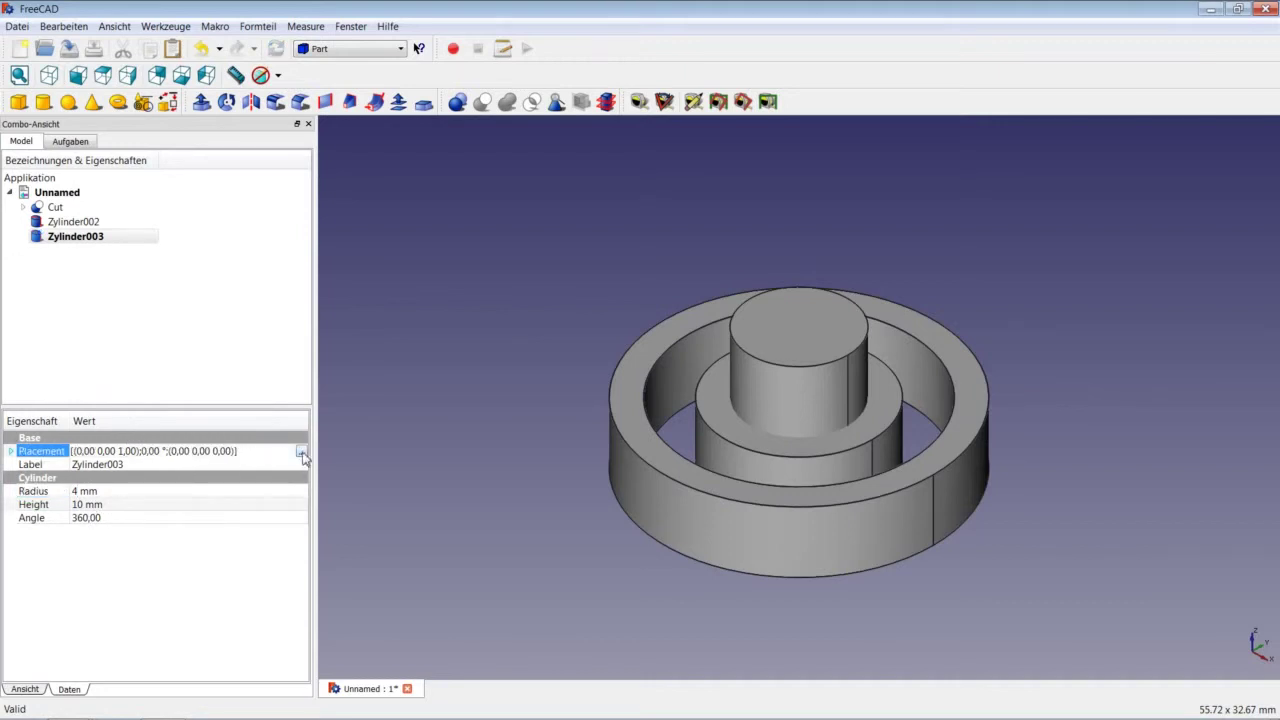
{"action": "left_click", "coordinate": [301, 452]}
{"action": "left_click_drag", "start_coordinate": [44, 257], "coordinate": [19, 254]}
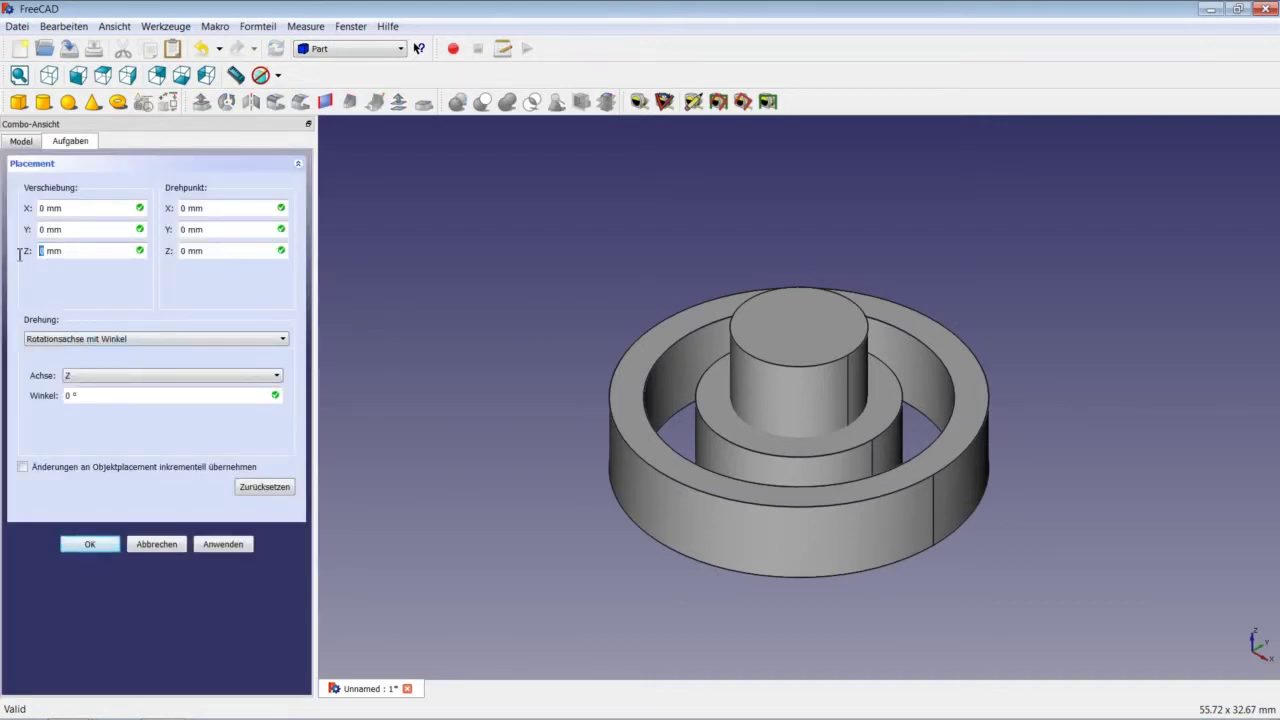
{"action": "type", "text": "1"}
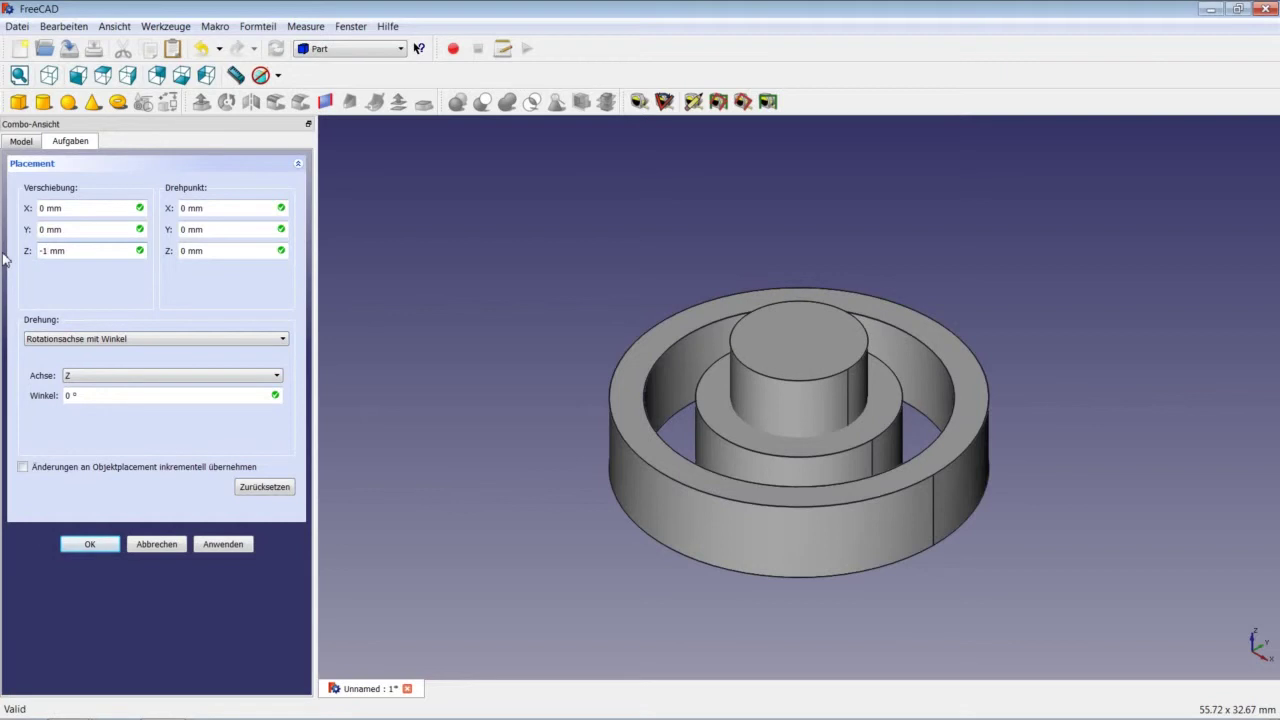
{"action": "left_click", "coordinate": [100, 544]}
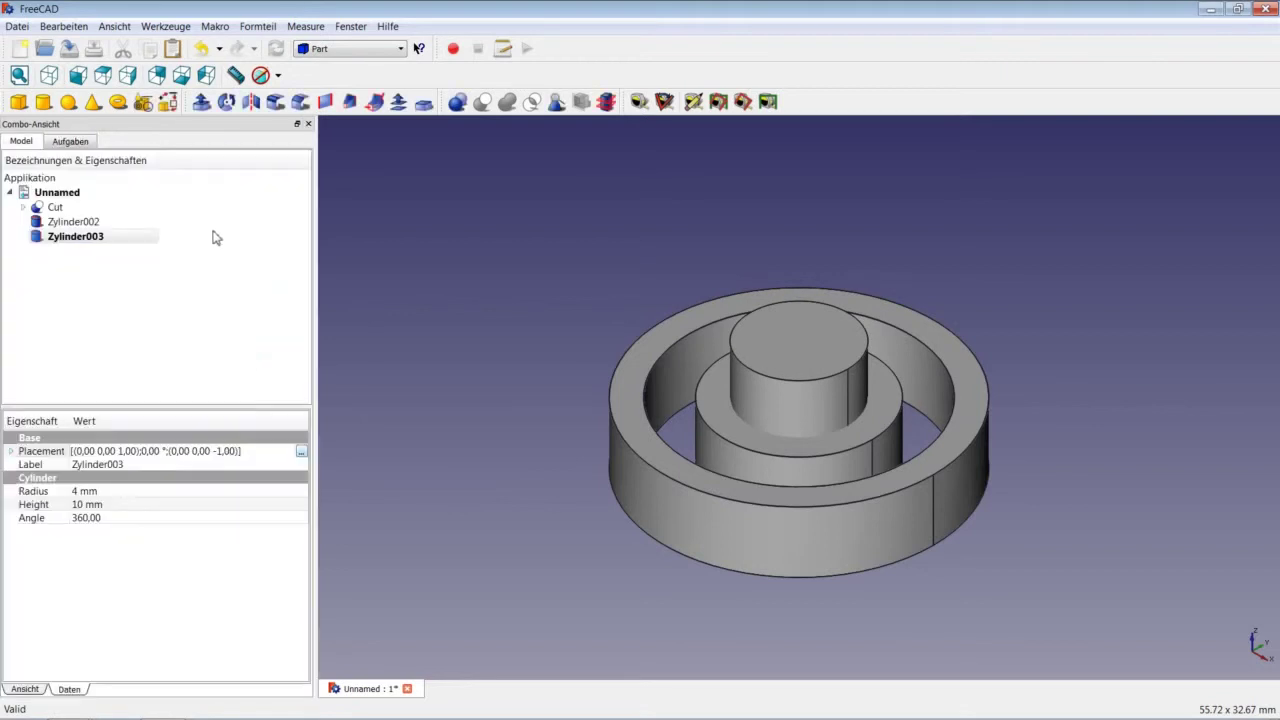
{"action": "left_click", "coordinate": [100, 222]}
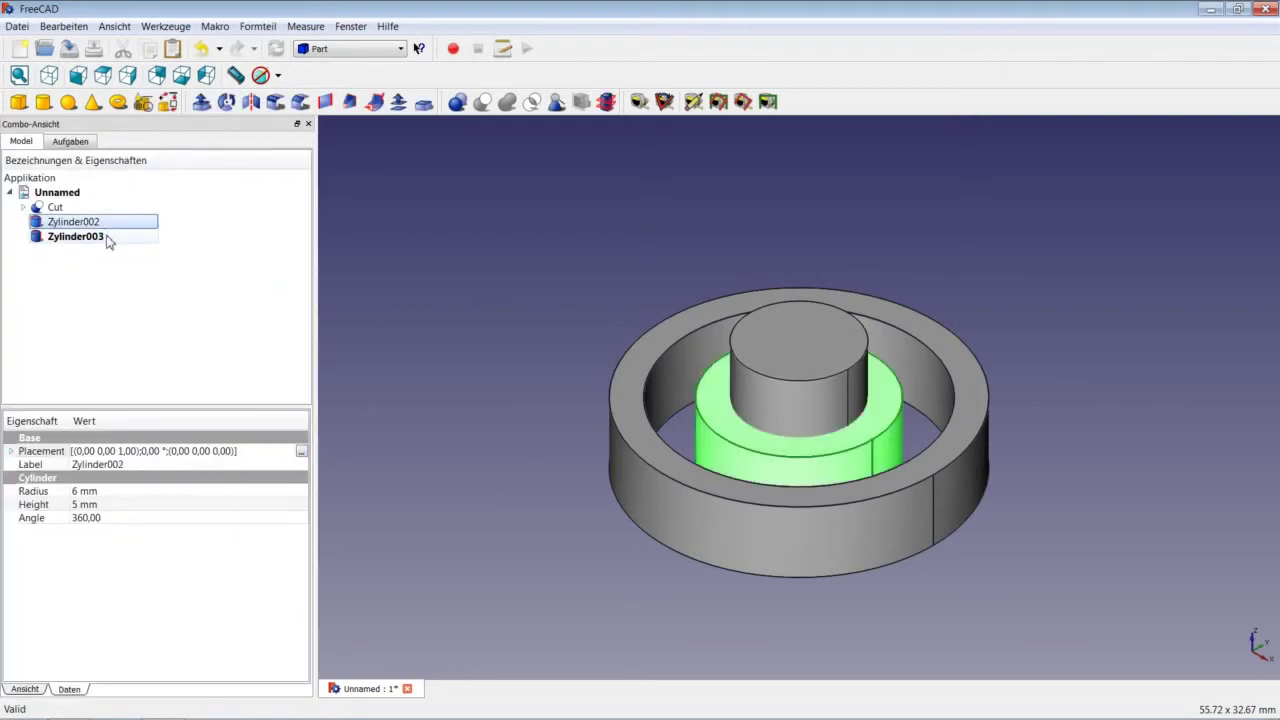
{"action": "left_click", "coordinate": [106, 239], "text": "ctrl"}
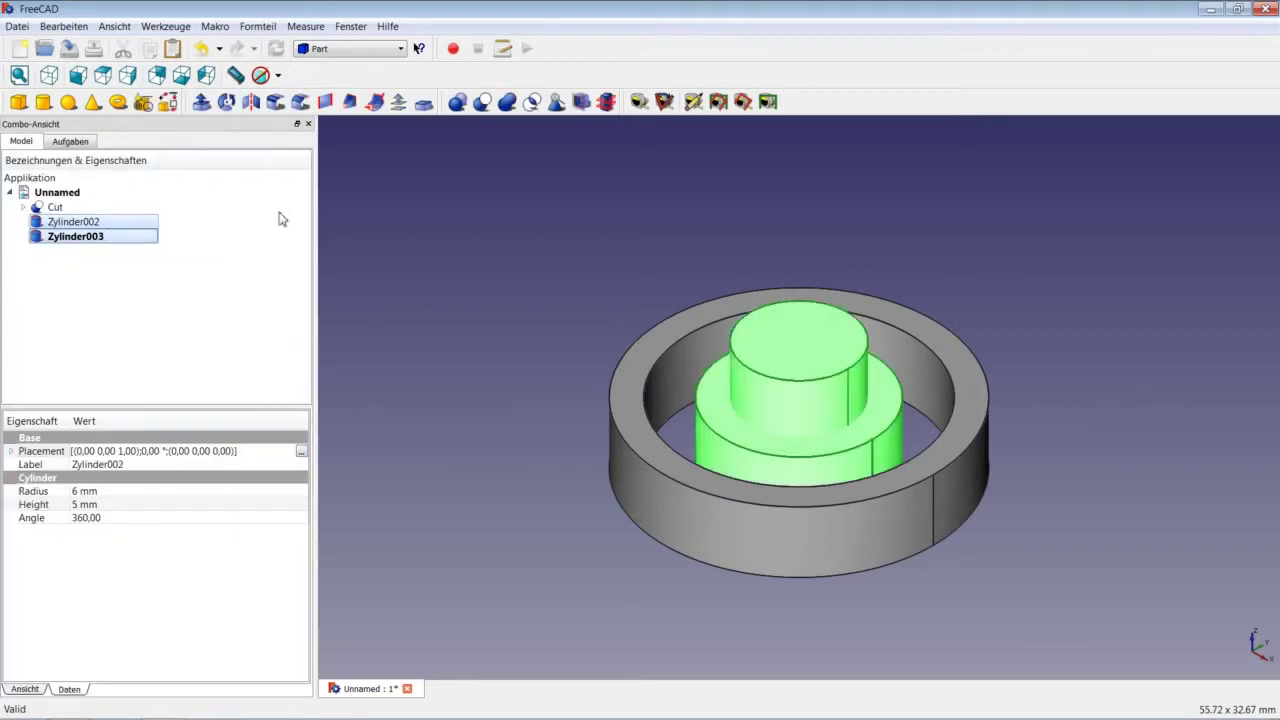
Step: Apply Part Cut to subtract Zylinder003 from Zylinder002, creating inner ring Cut001
{"action": "left_click", "coordinate": [482, 104]}
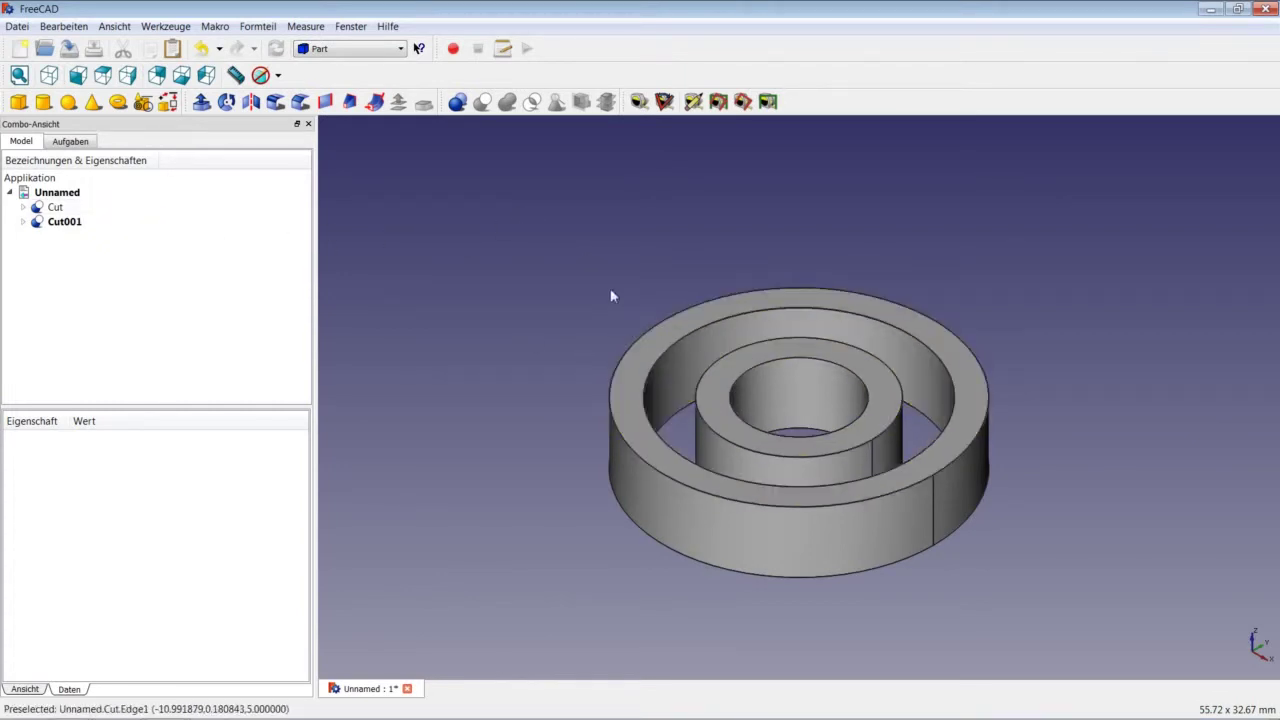
Step: Unite the rings Cut and Cut001 with a Boolean Union (Vereinigung)
{"action": "left_click", "coordinate": [56, 207]}
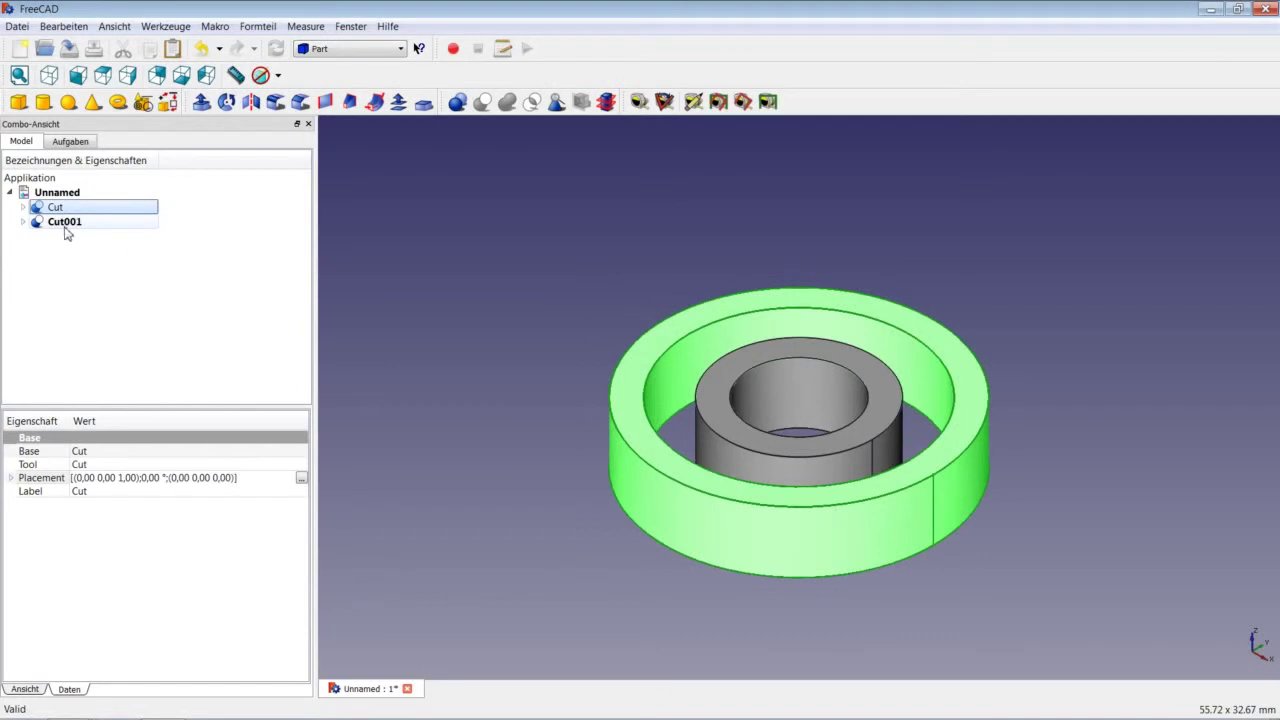
{"action": "left_click", "coordinate": [64, 222], "text": "ctrl"}
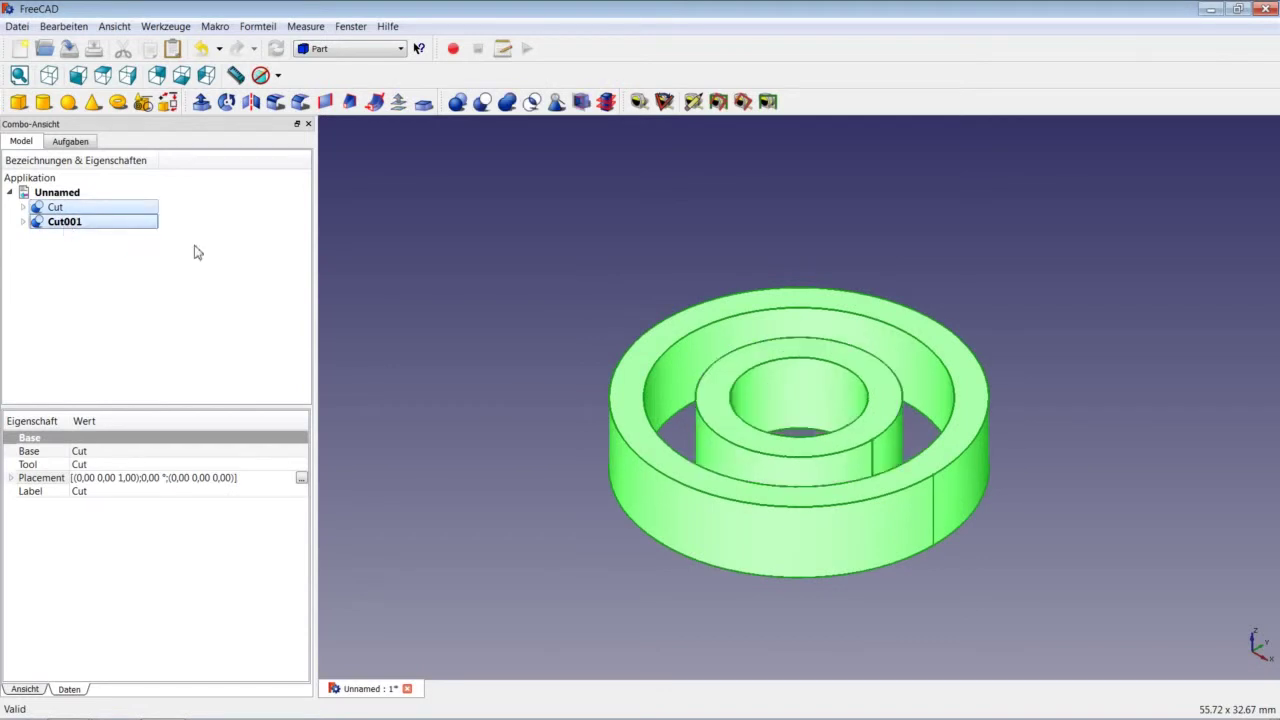
{"action": "left_click", "coordinate": [456, 102]}
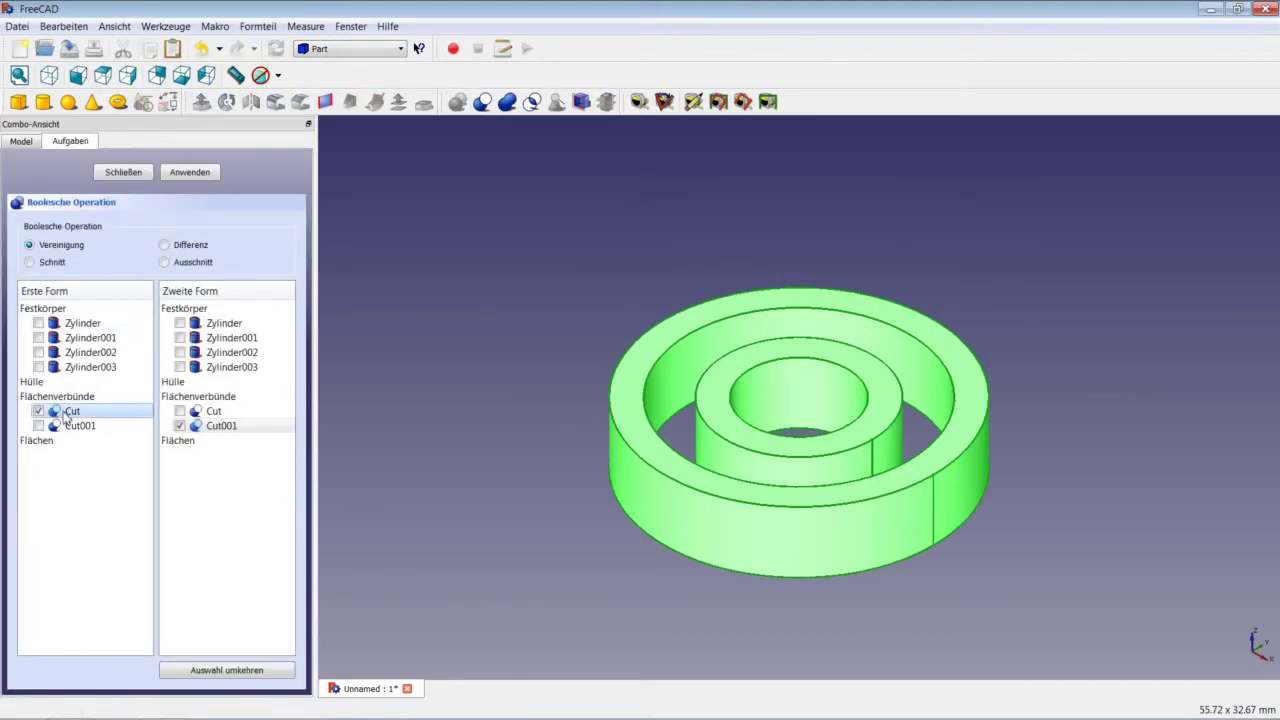
{"action": "left_click", "coordinate": [220, 432]}
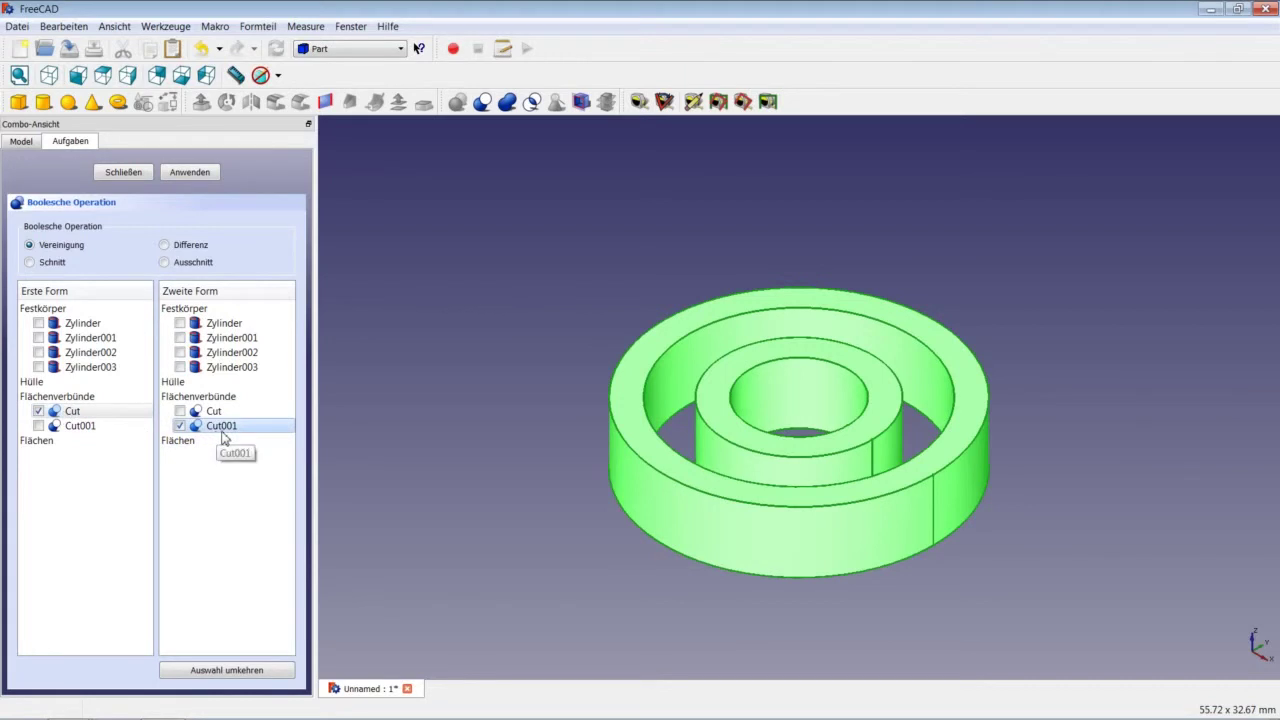
{"action": "left_click", "coordinate": [172, 176]}
{"action": "left_click", "coordinate": [130, 175]}
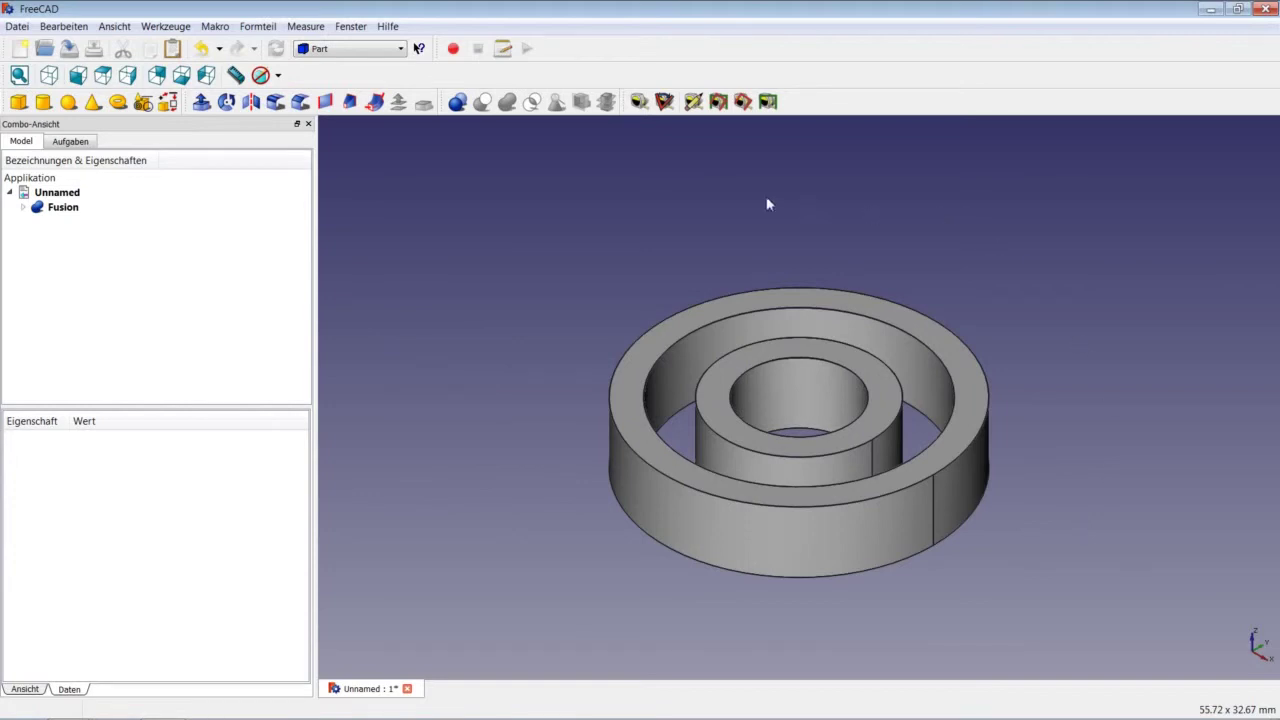
Step: Add a Torus with Radius1 7.5 mm and Radius2 2.25 mm
{"action": "left_click", "coordinate": [120, 104]}
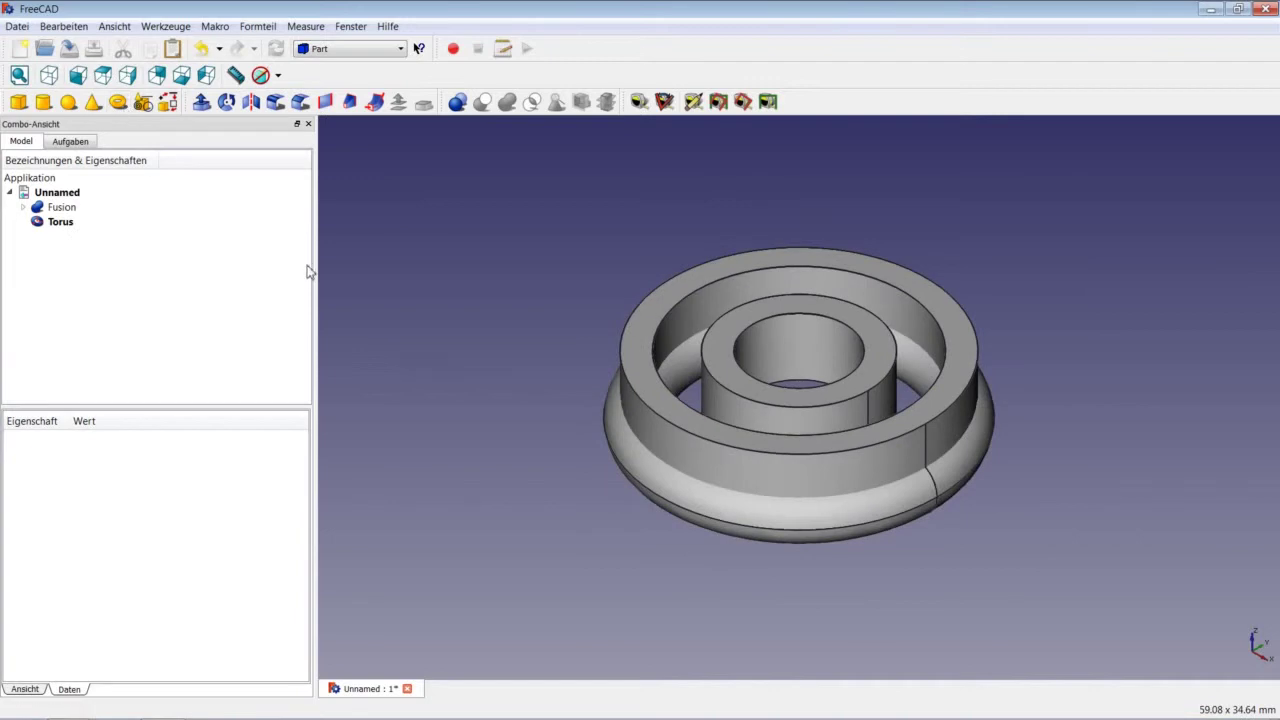
{"action": "left_click", "coordinate": [60, 222]}
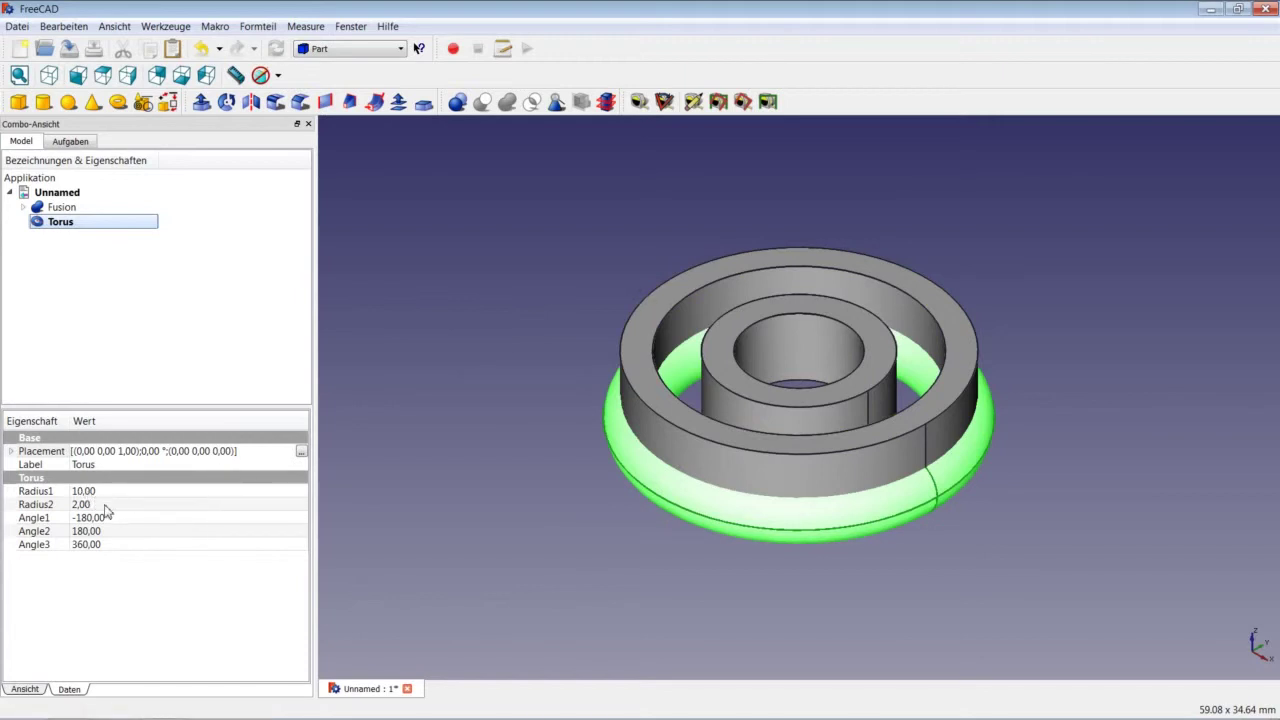
{"action": "left_click", "coordinate": [88, 507]}
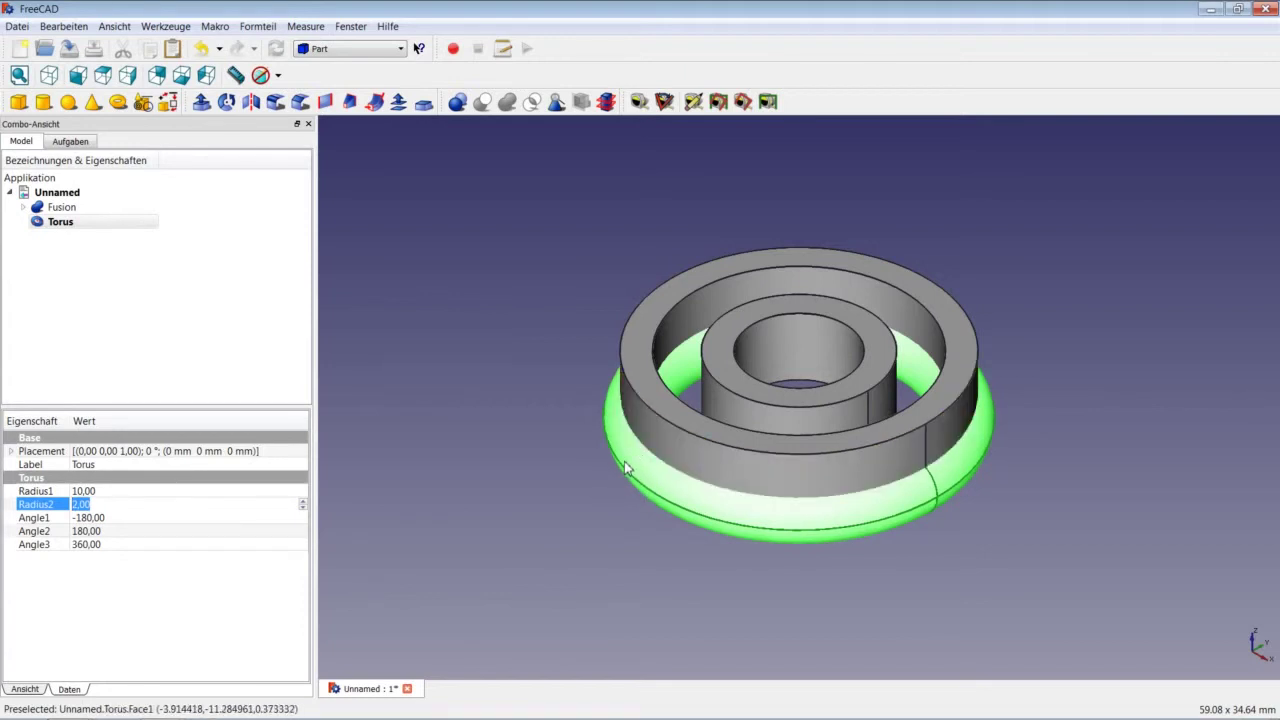
{"action": "type", "text": "25"}
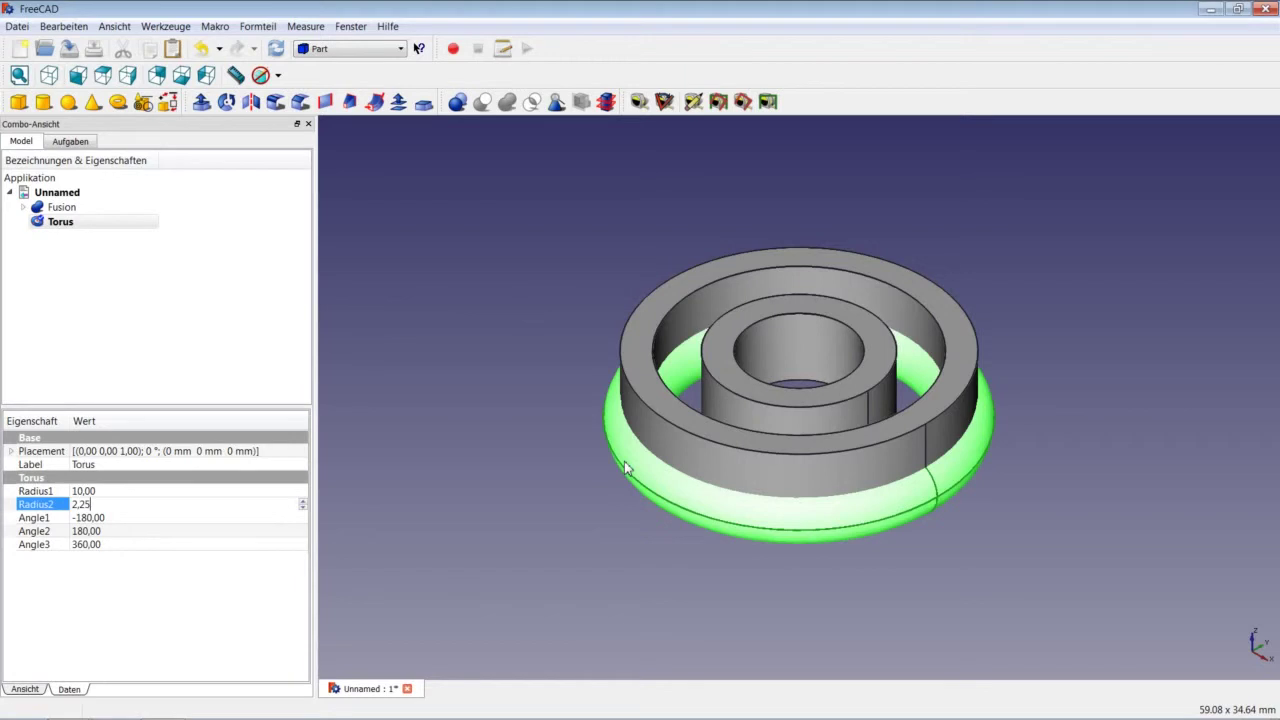
{"action": "left_click", "coordinate": [98, 492]}
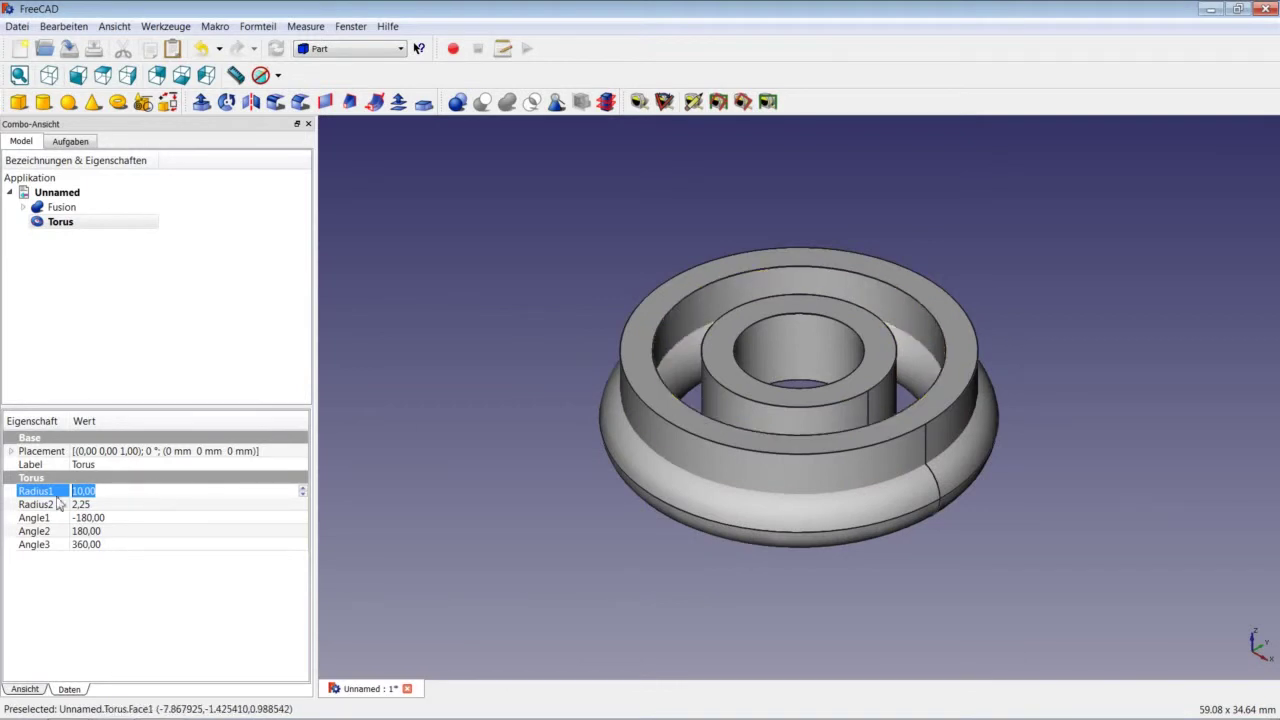
{"action": "type", "text": "7,5"}
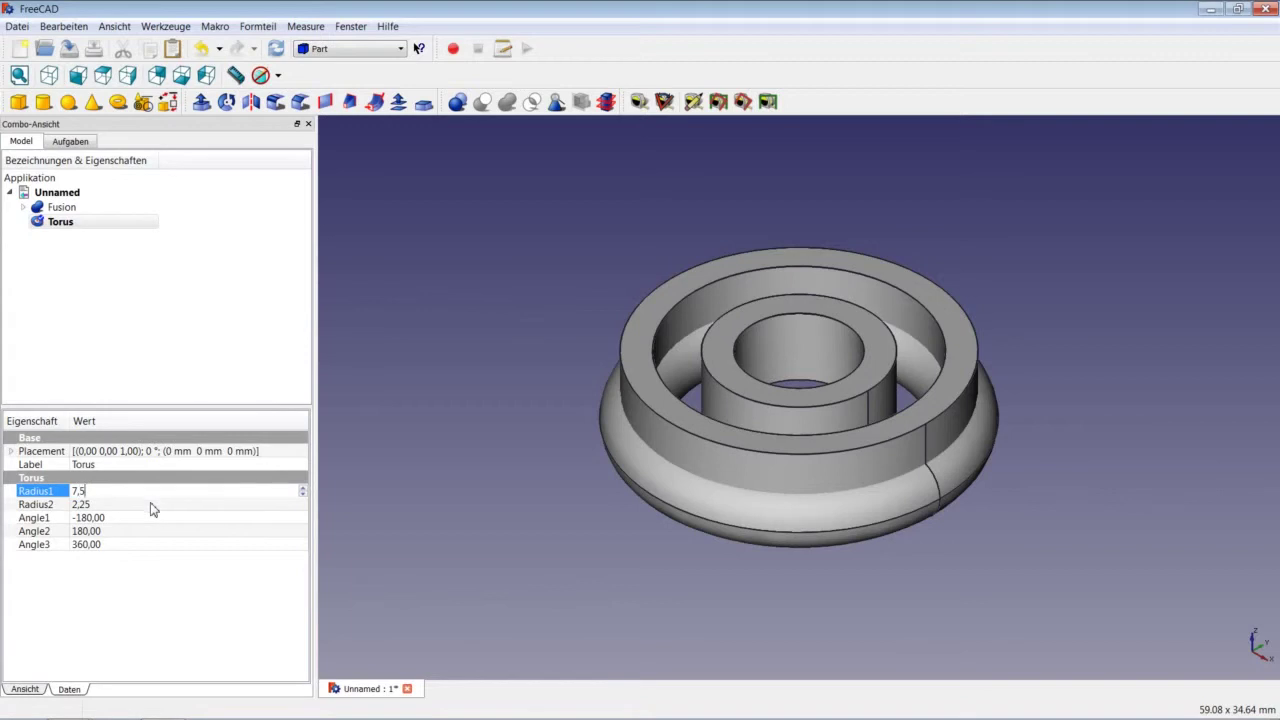
{"action": "left_click", "coordinate": [151, 506]}
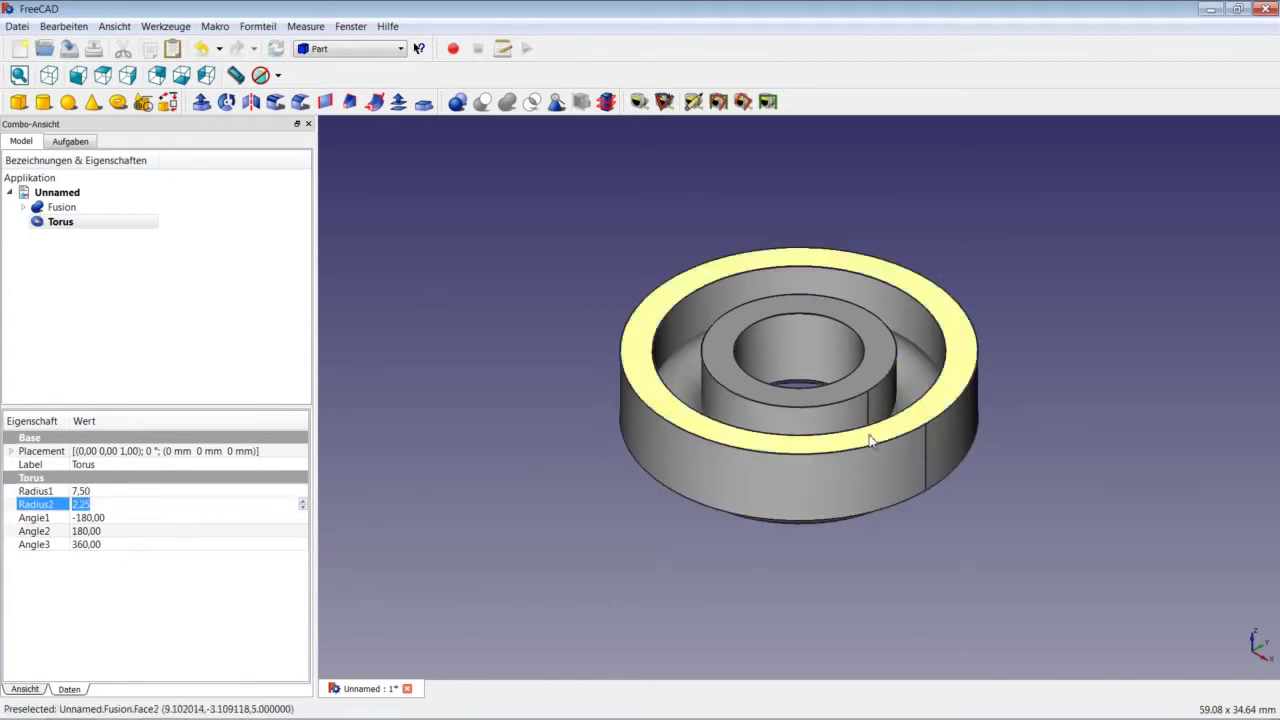
{"action": "mouse_move", "coordinate": [829, 494]}
{"action": "middle_mouse_down"}
{"action": "mouse_move", "coordinate": [835, 387]}
{"action": "mouse_move", "coordinate": [823, 503]}
{"action": "middle_mouse_up"}
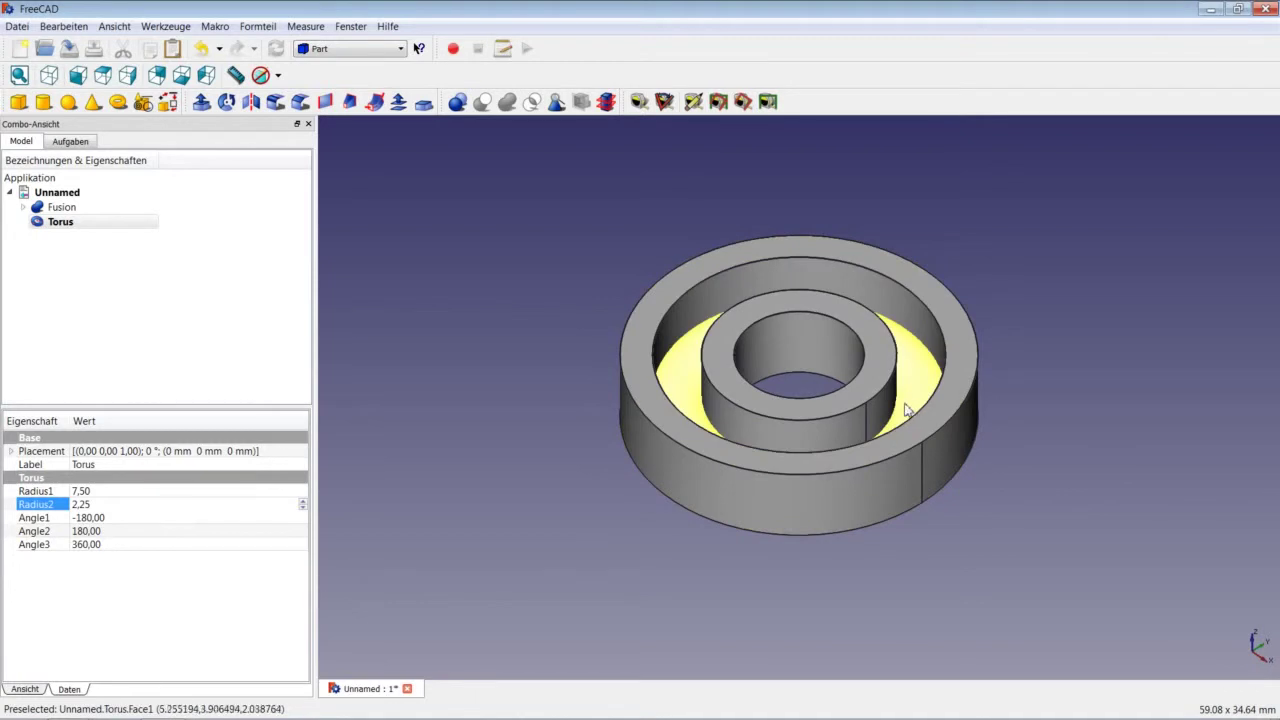
Step: Raise the Torus to Z 2.5 mm via its Placement, then select the Fusion
{"action": "left_click", "coordinate": [147, 452]}
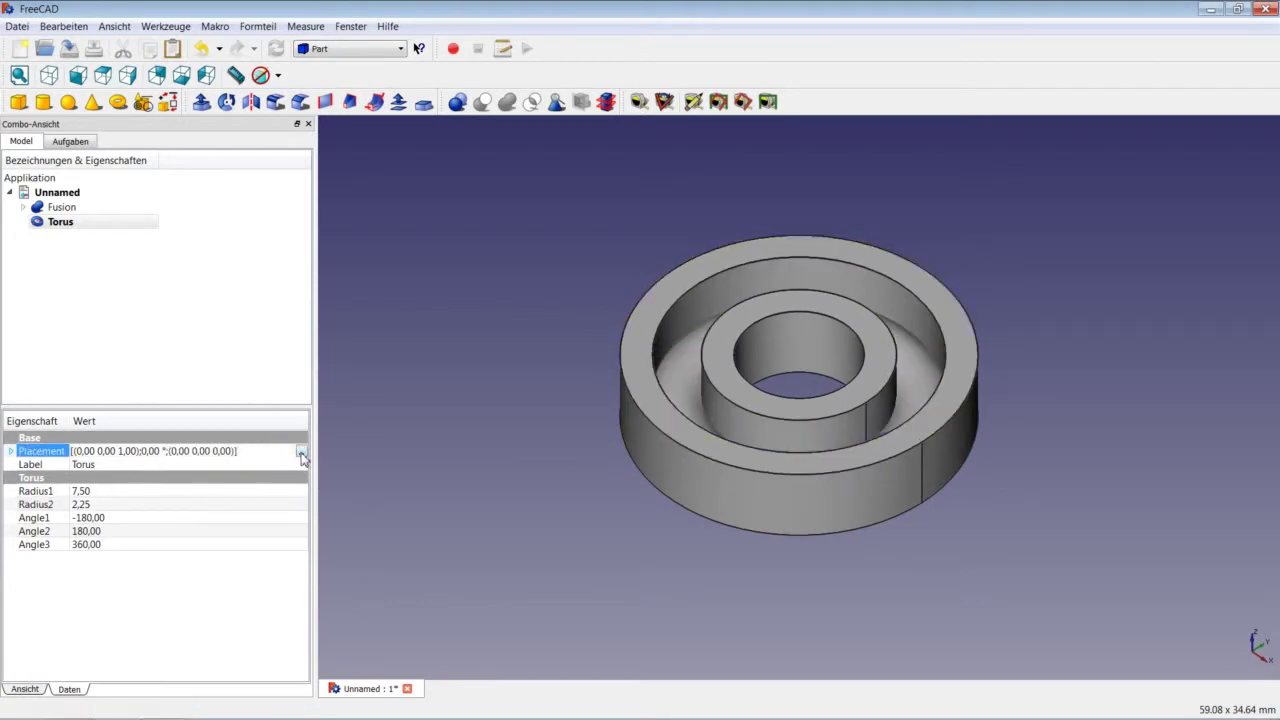
{"action": "left_click", "coordinate": [302, 453]}
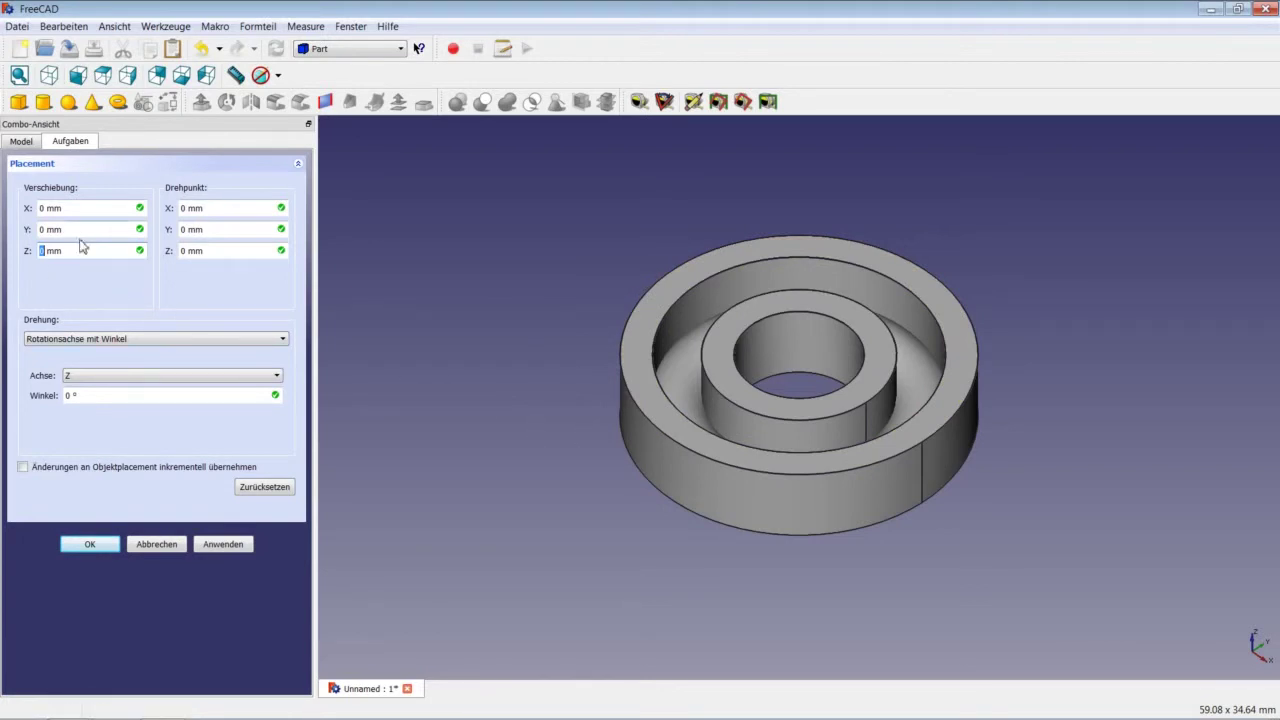
{"action": "type", "text": "2,5"}
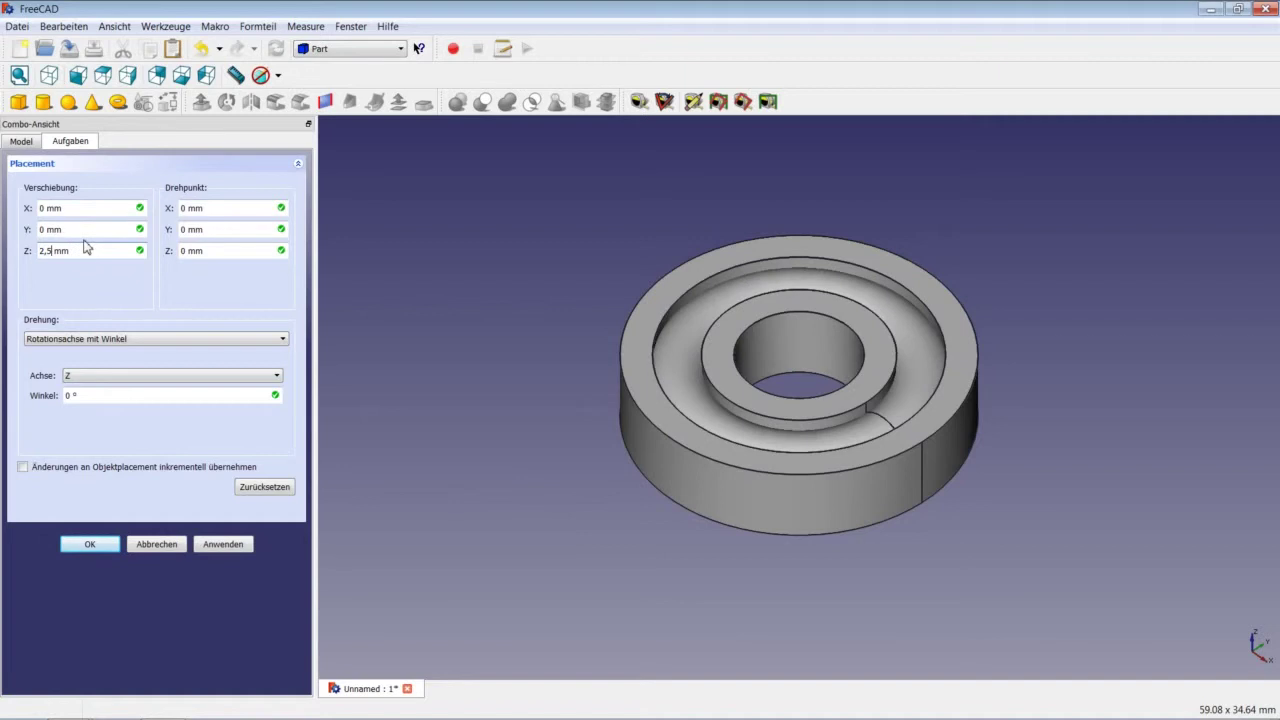
{"action": "left_click", "coordinate": [92, 544]}
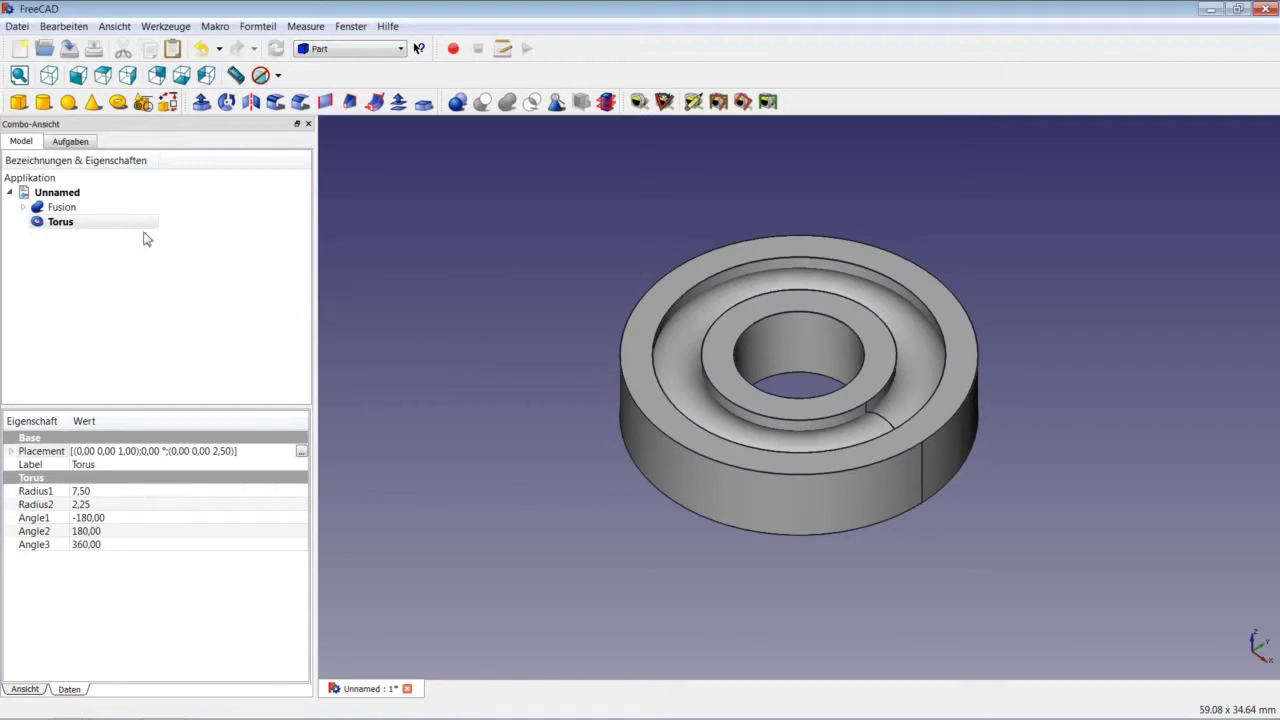
{"action": "left_click", "coordinate": [69, 209]}
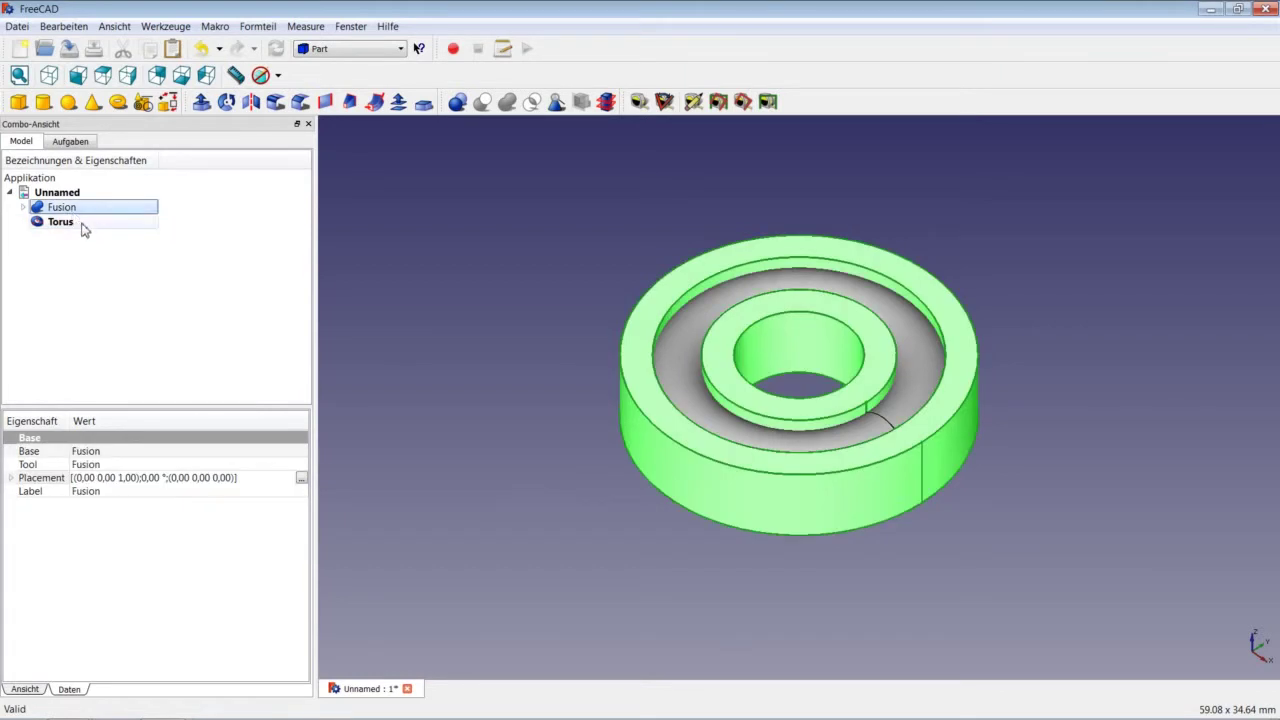
Step: Subtract the Torus from the Fusion so the raceway groove is carved into both rings, giving Cut002
{"action": "left_click", "coordinate": [79, 229], "text": "ctrl"}
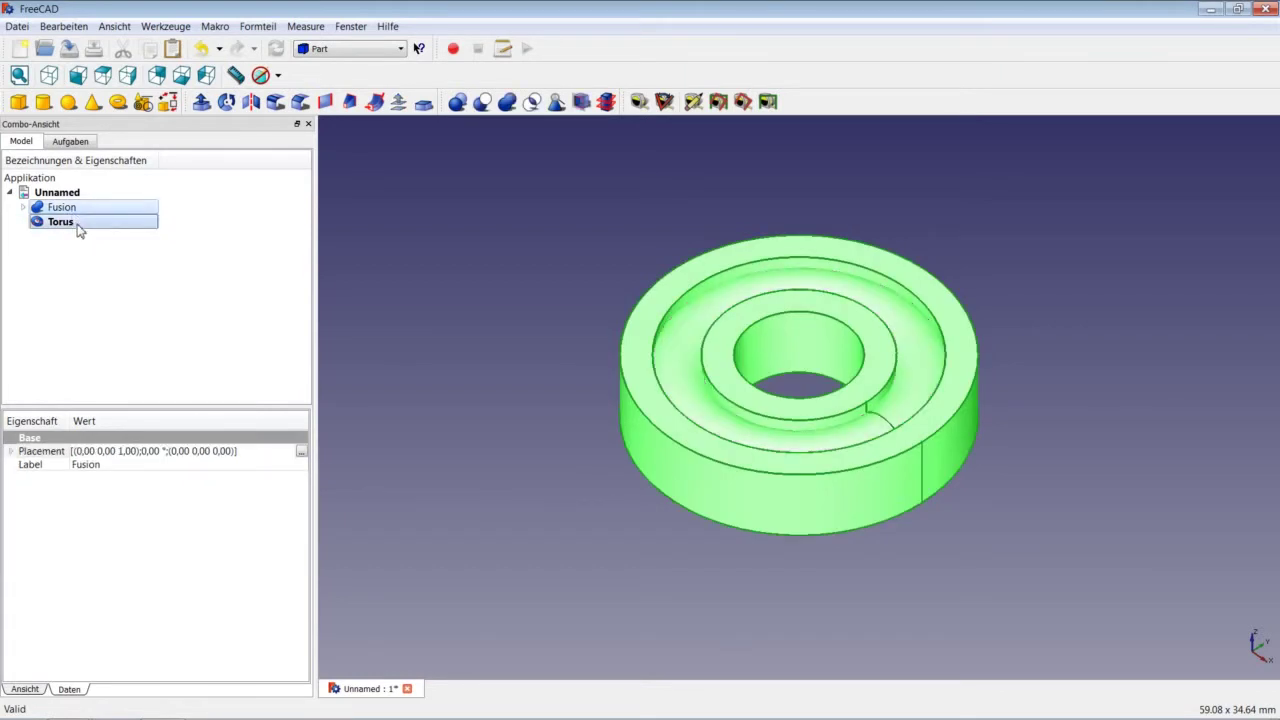
{"action": "left_click", "coordinate": [483, 103]}
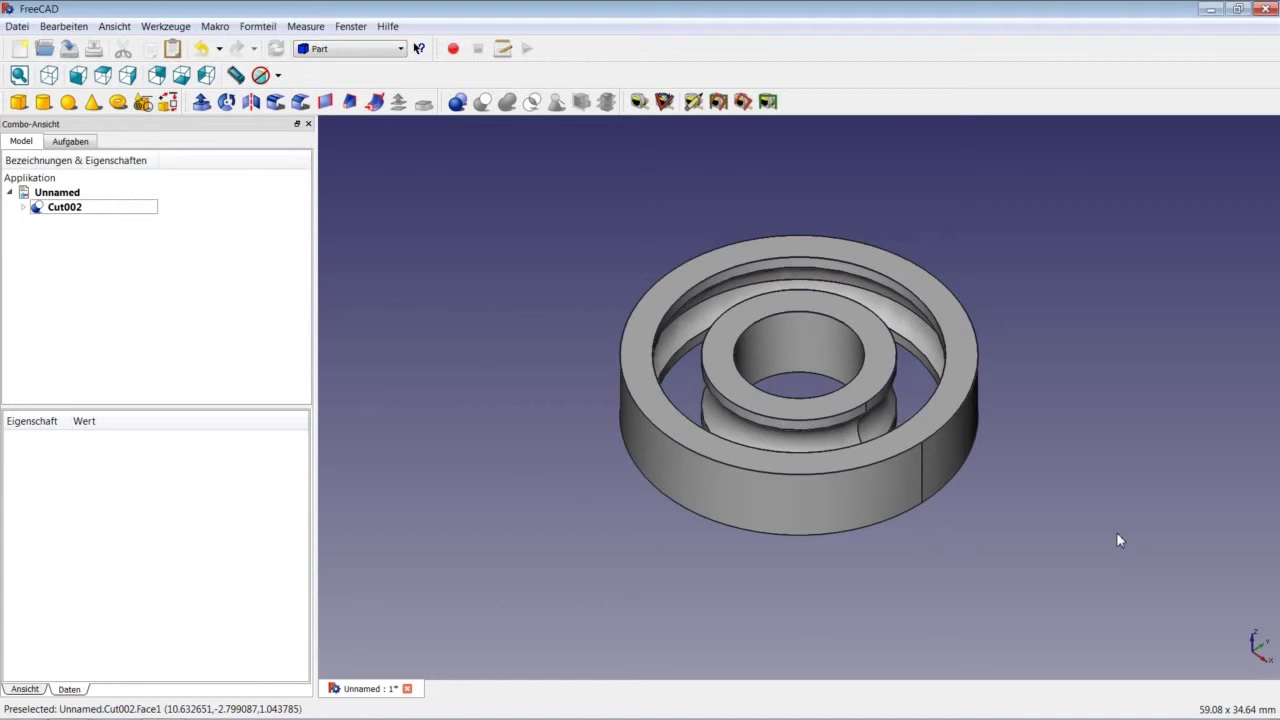
{"action": "key", "text": "0"}
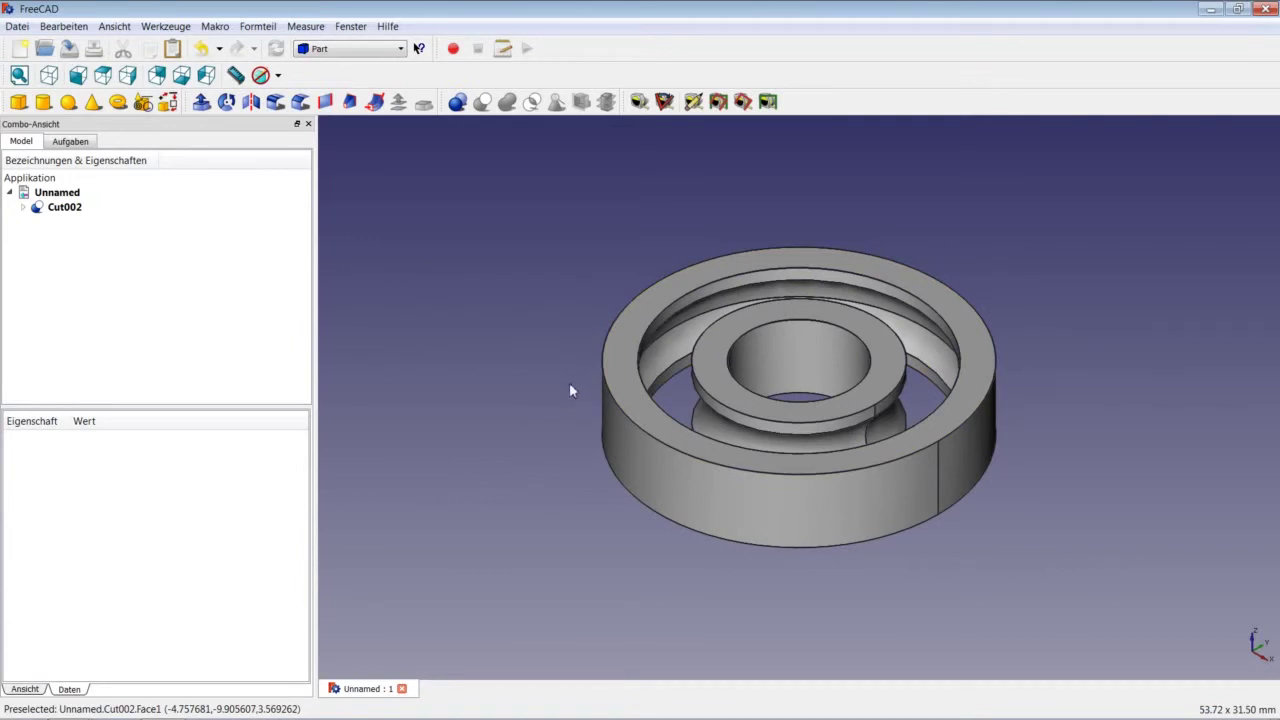
Step: Add a sphere named Kugel and set its radius to 2,2 mm
{"action": "left_click", "coordinate": [68, 101]}
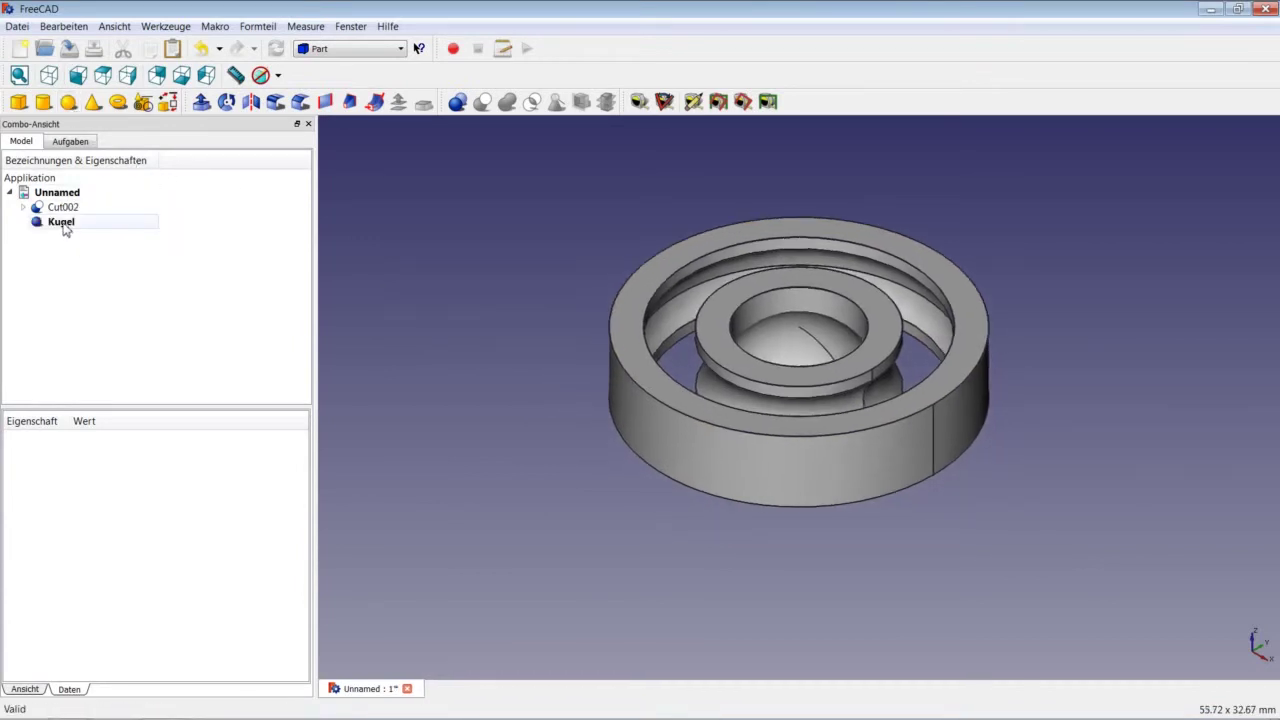
{"action": "left_click", "coordinate": [62, 223]}
{"action": "left_click", "coordinate": [100, 491]}
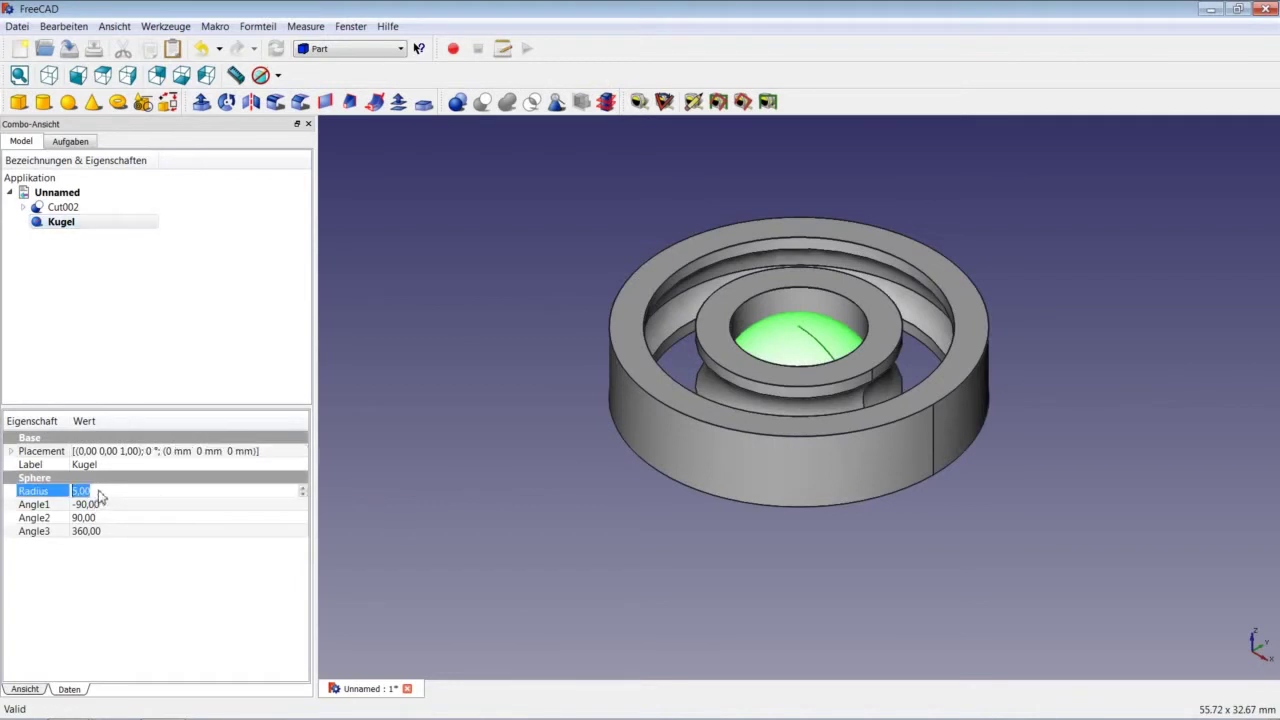
{"action": "type", "text": "2,2"}
{"action": "left_click", "coordinate": [230, 370]}
{"action": "mouse_move", "coordinate": [370, 373]}
{"action": "middle_mouse_down"}
{"action": "mouse_move", "coordinate": [517, 380]}
{"action": "mouse_move", "coordinate": [549, 449]}
{"action": "middle_mouse_up"}
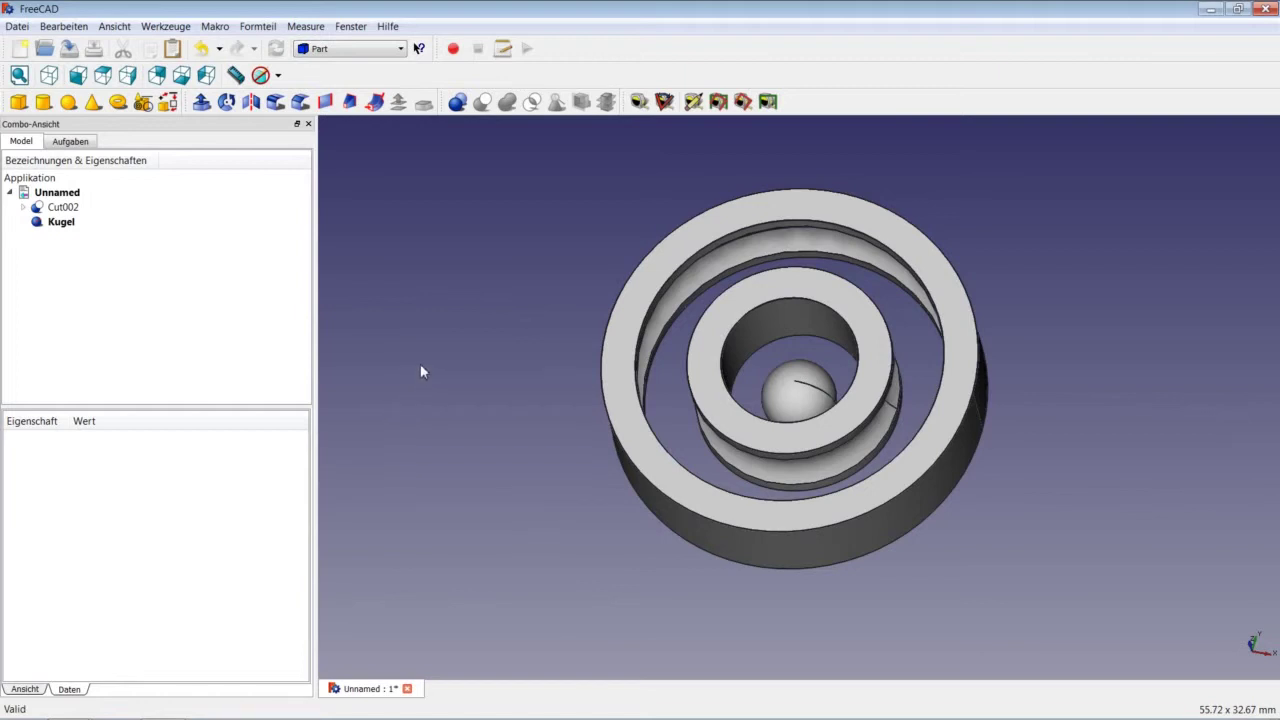
Step: Activate the Draft workbench and start choosing a working plane
{"action": "left_click", "coordinate": [339, 52]}
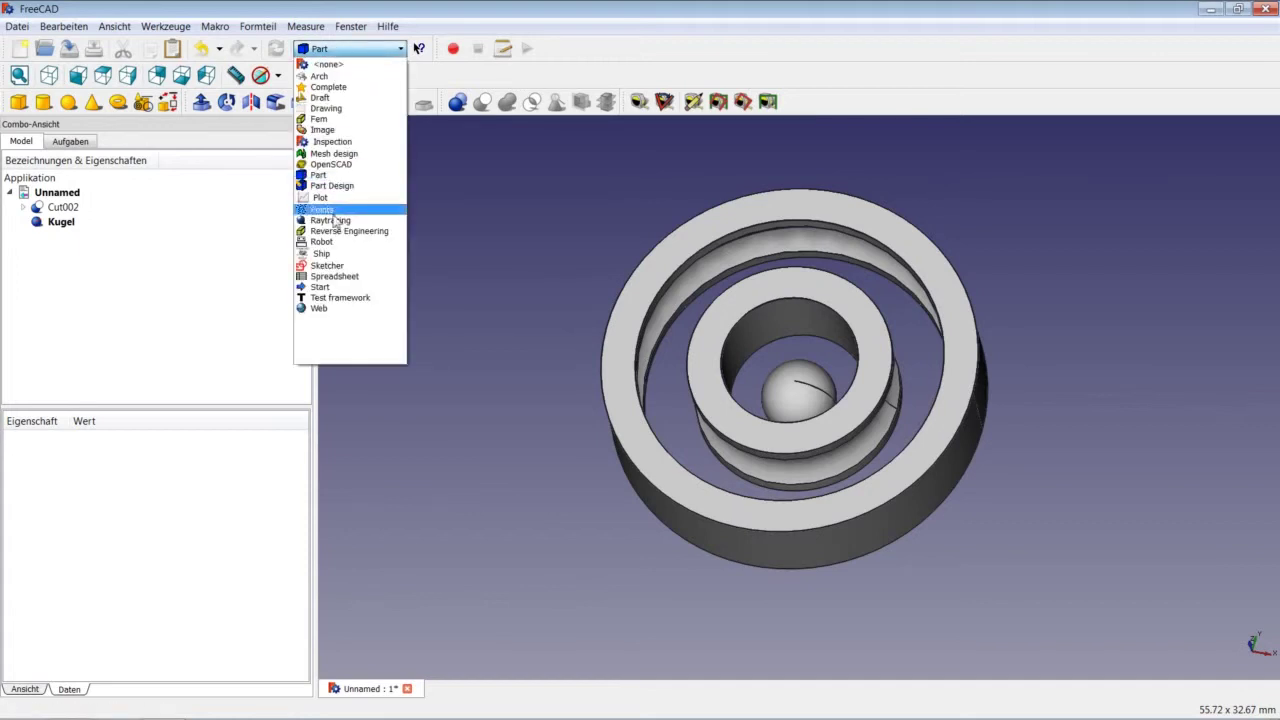
{"action": "left_click", "coordinate": [322, 97]}
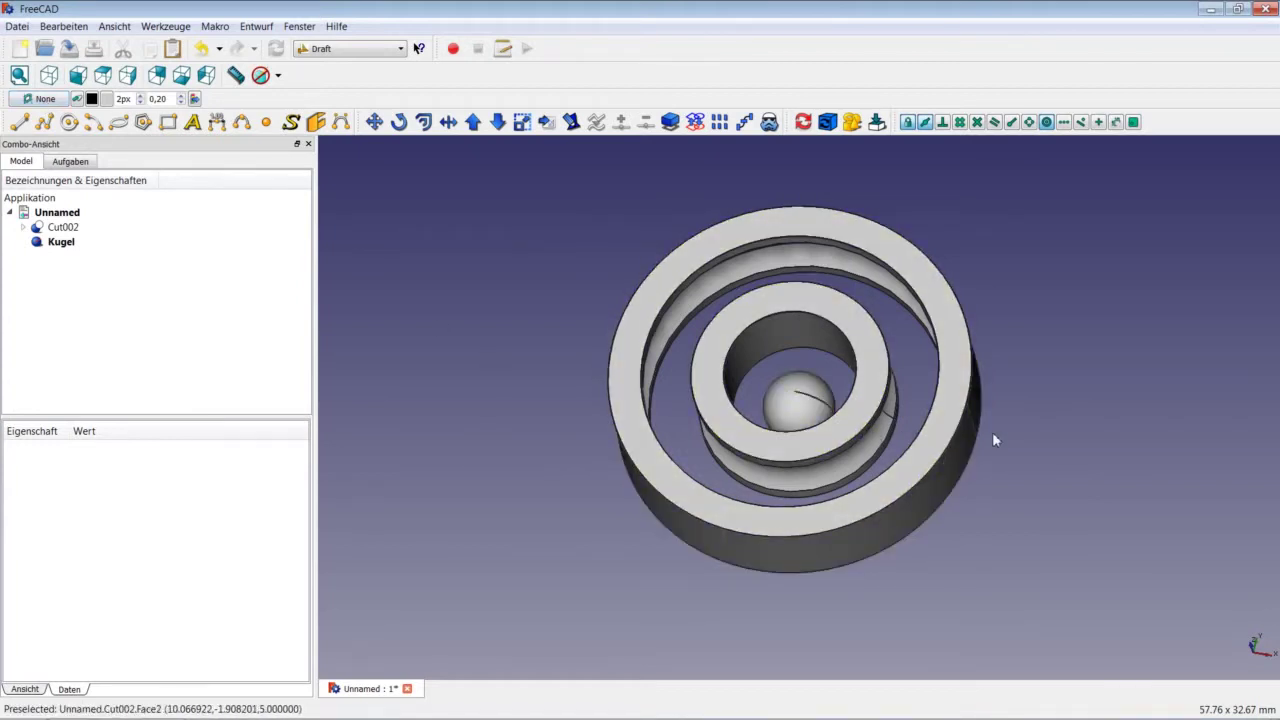
{"action": "middle_click_drag", "start_coordinate": [1250, 650], "coordinate": [1249, 591]}
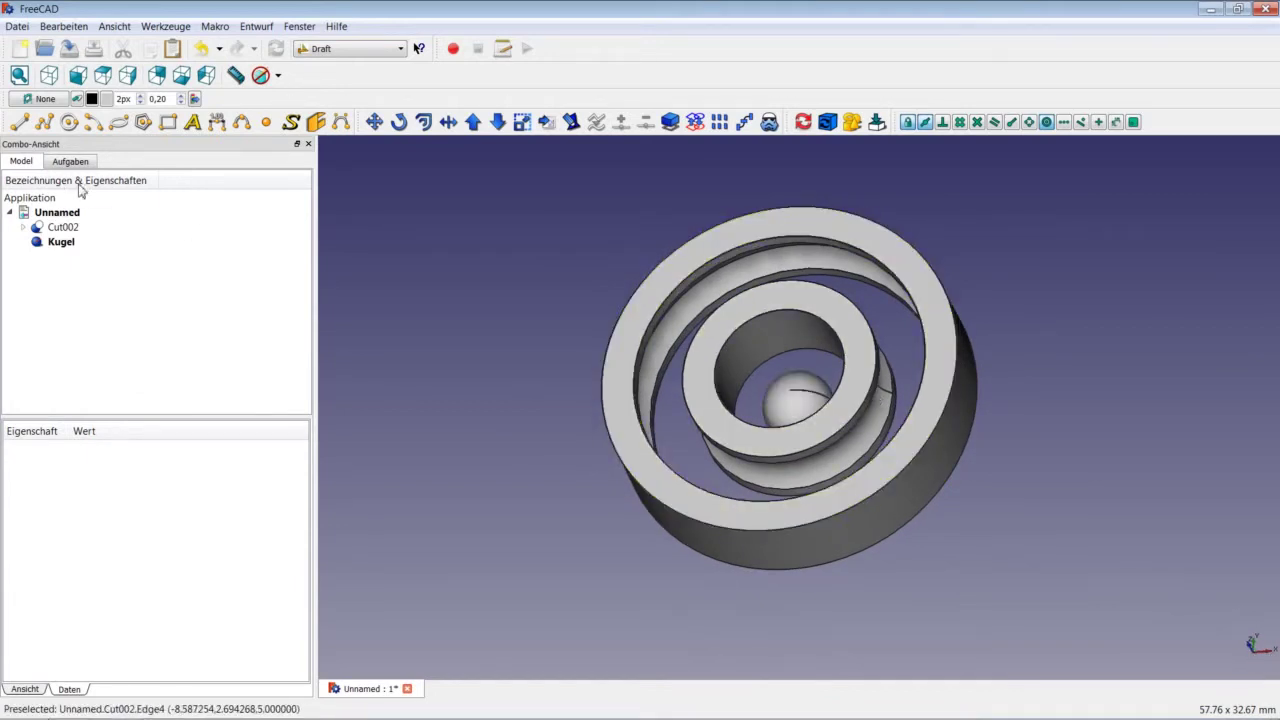
{"action": "left_click", "coordinate": [45, 100]}
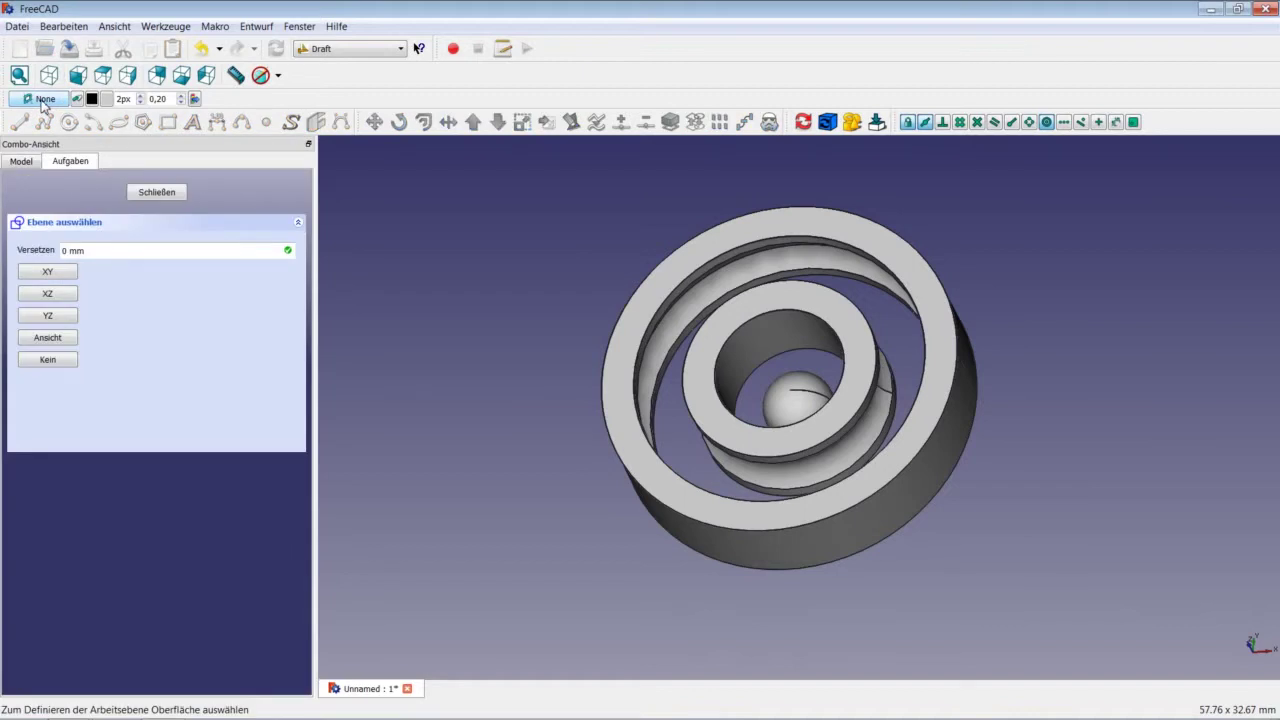
Step: Set the Draft working plane to the front XZ plane
{"action": "left_click", "coordinate": [58, 298]}
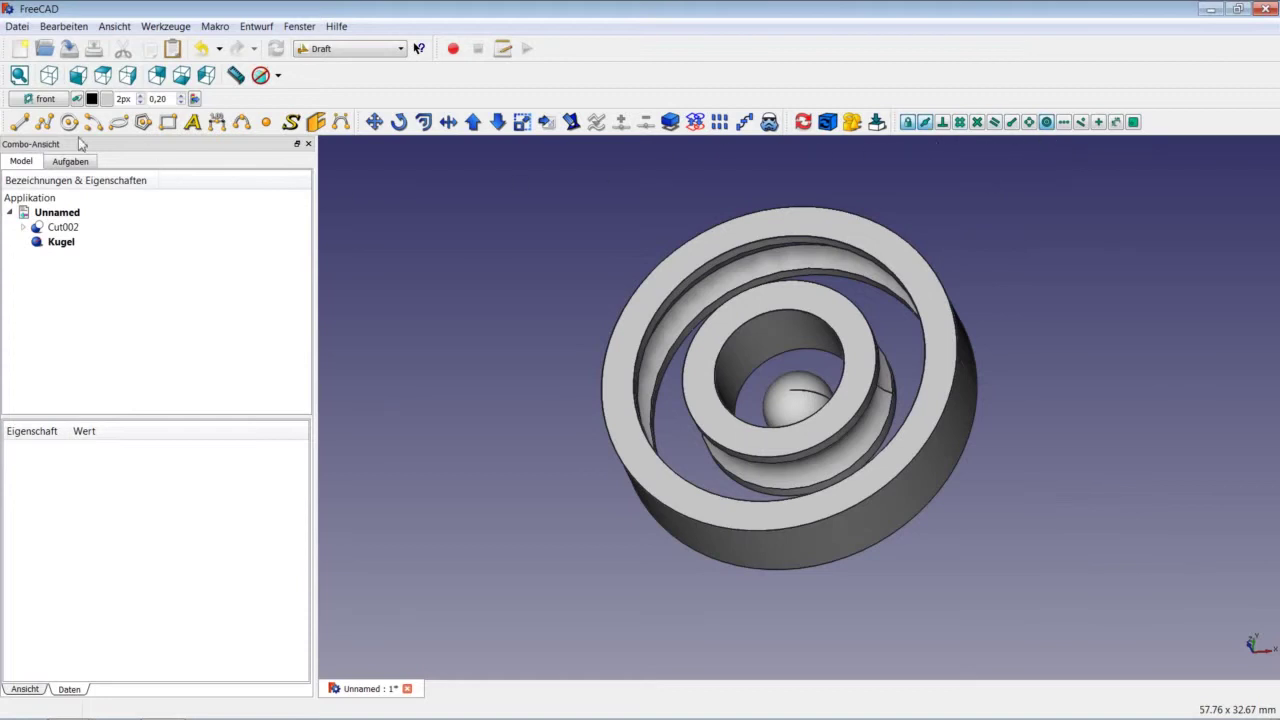
Step: Draw a Draft line from (11, 0, 2.5) on the outer ring to (4, 0, 2.5) on the inner ring
{"action": "left_click", "coordinate": [19, 122]}
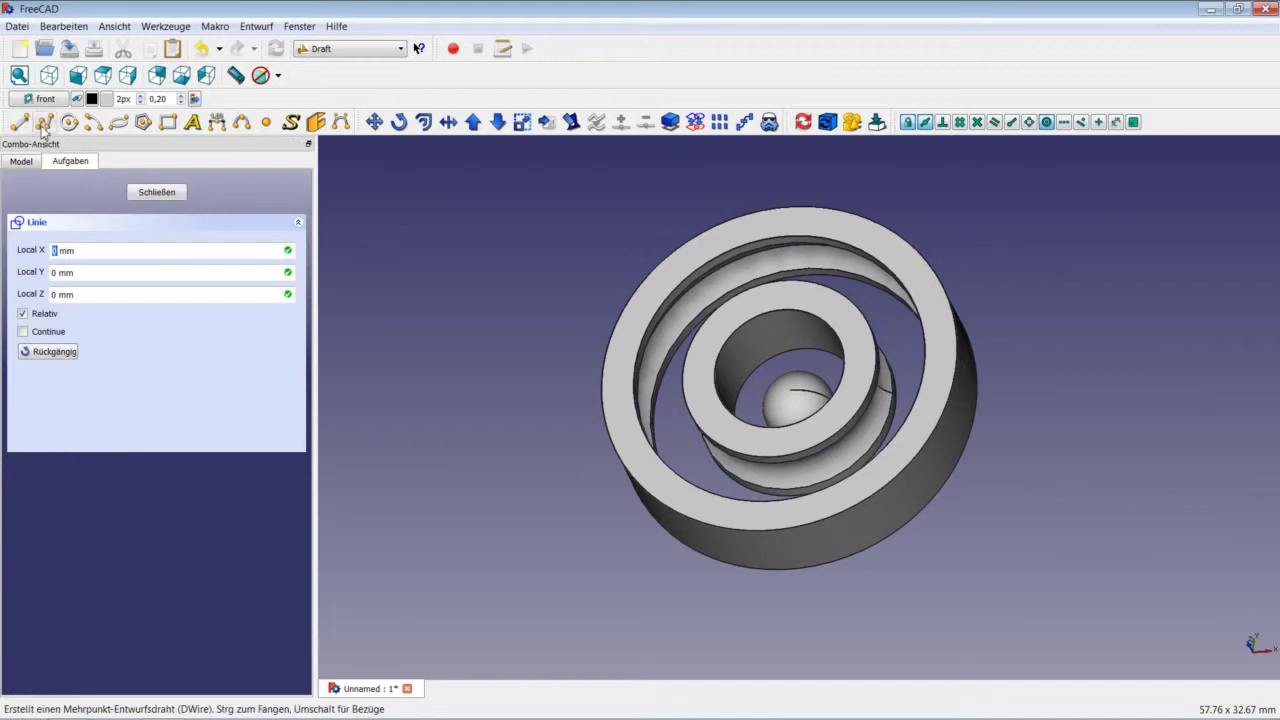
{"action": "scroll", "coordinate": [1022, 286], "scroll_direction": "up", "scroll_amount": 2}
{"action": "scroll", "coordinate": [1049, 397], "scroll_direction": "up", "scroll_amount": 1}
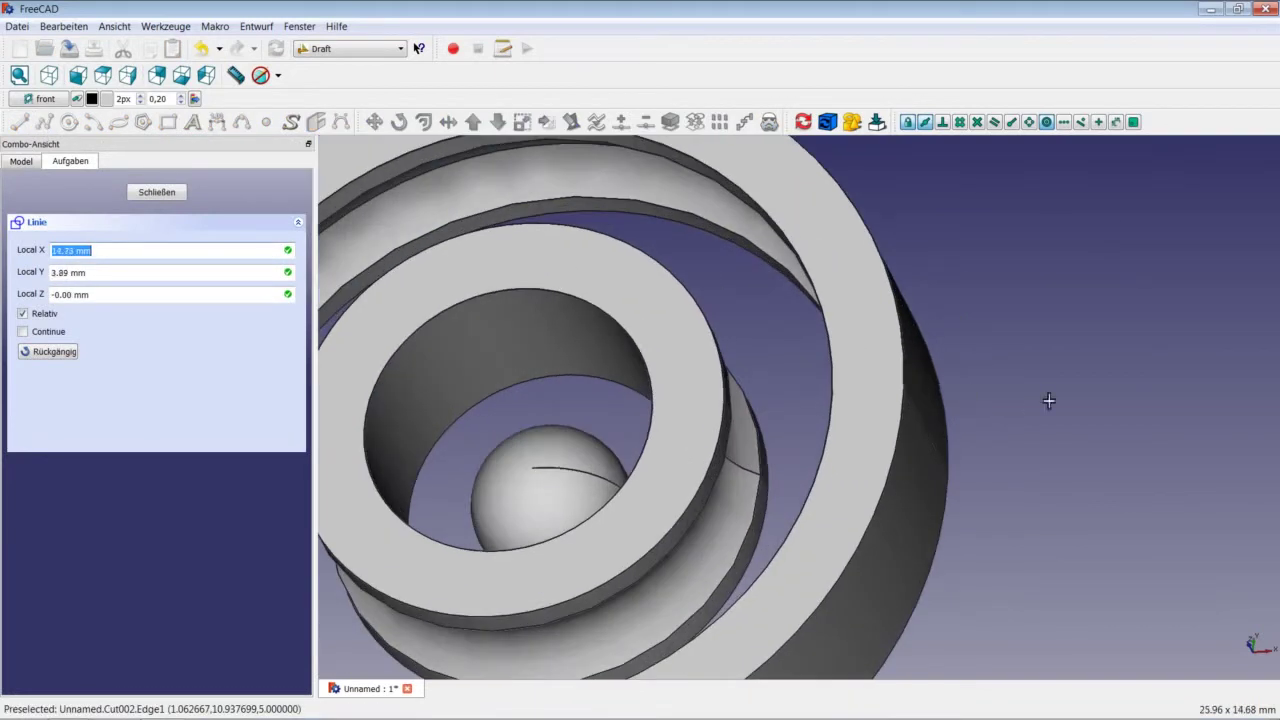
{"action": "scroll", "coordinate": [1031, 423], "scroll_direction": "up", "scroll_amount": 1}
{"action": "scroll", "coordinate": [1000, 417], "scroll_direction": "up", "scroll_amount": 2}
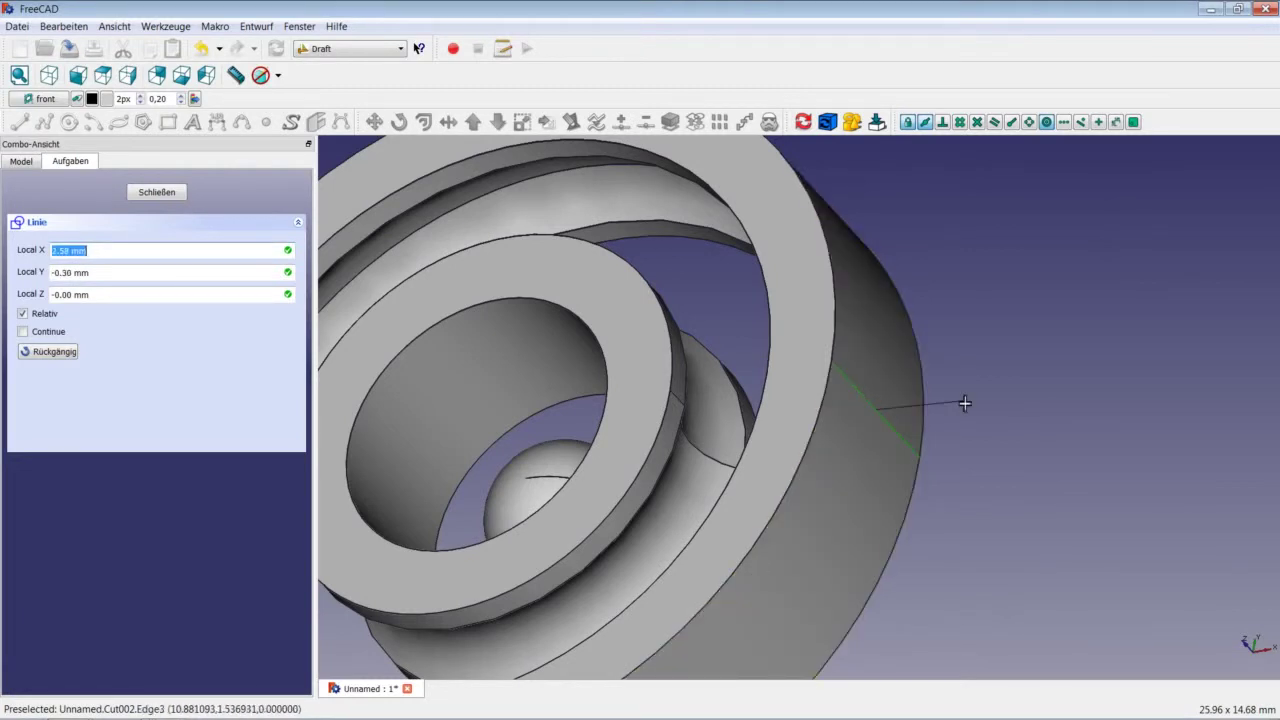
{"action": "scroll", "coordinate": [676, 412], "scroll_direction": "up", "scroll_amount": 1}
{"action": "scroll", "coordinate": [676, 412], "scroll_direction": "down", "scroll_amount": 1}
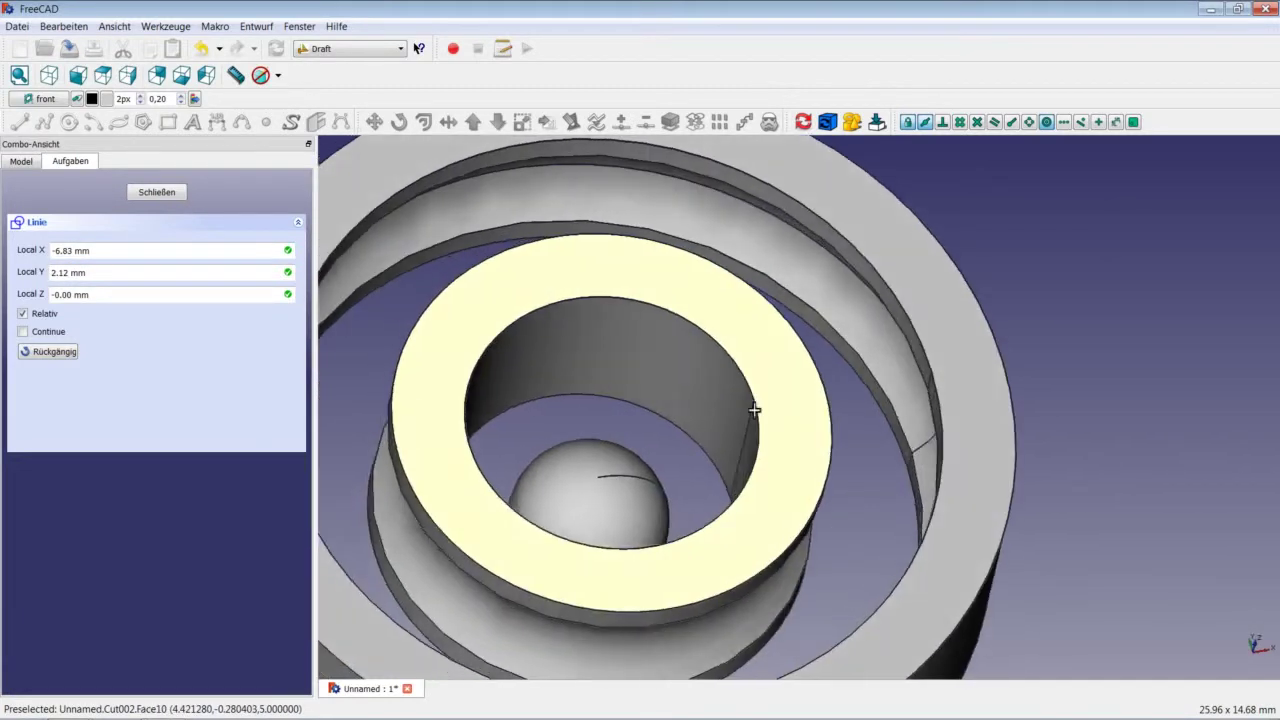
{"action": "middle_click_drag", "start_coordinate": [676, 412], "coordinate": [740, 430]}
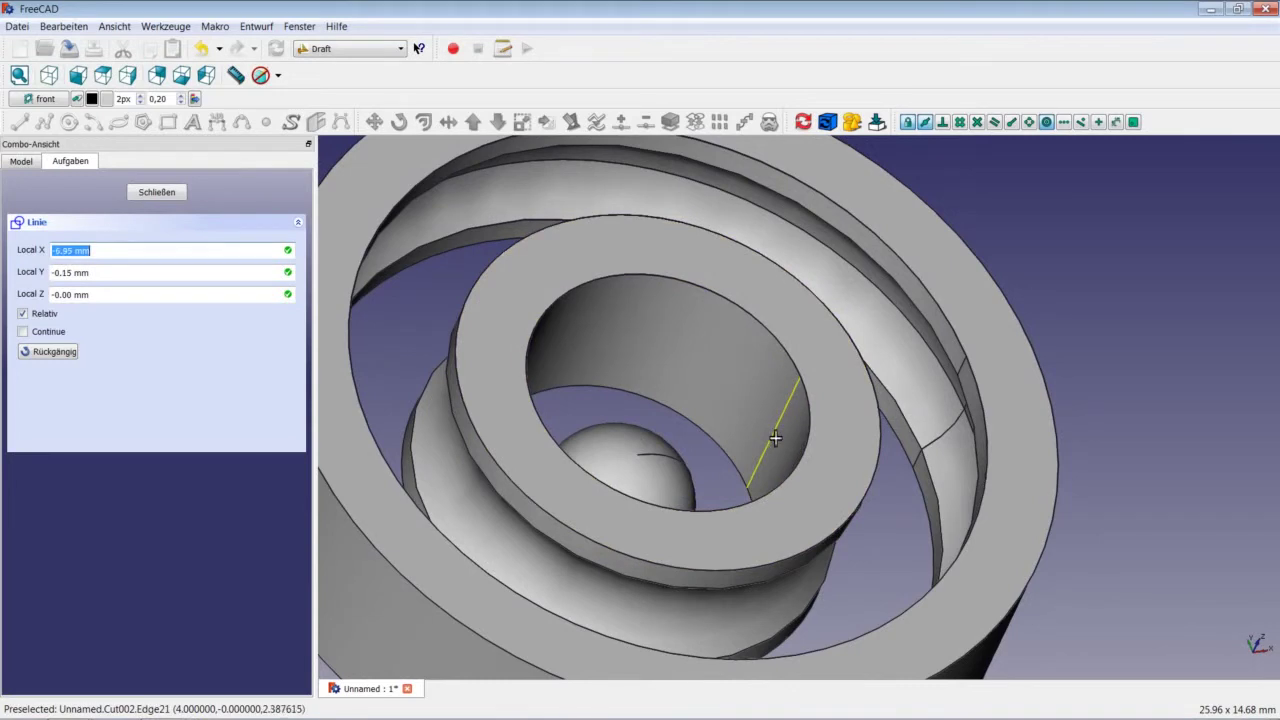
{"action": "left_click", "coordinate": [774, 440]}
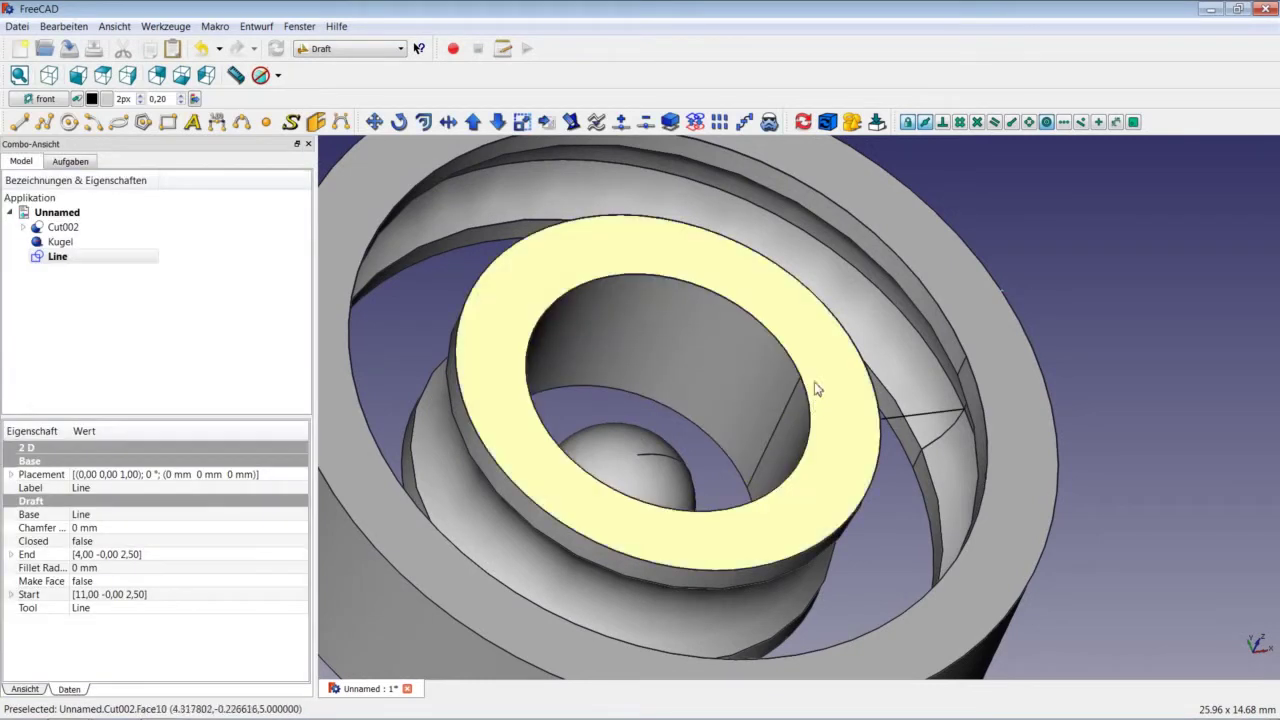
{"action": "middle_click_drag", "start_coordinate": [814, 386], "coordinate": [740, 390]}
{"action": "scroll", "coordinate": [800, 405], "scroll_direction": "down", "scroll_amount": 2}
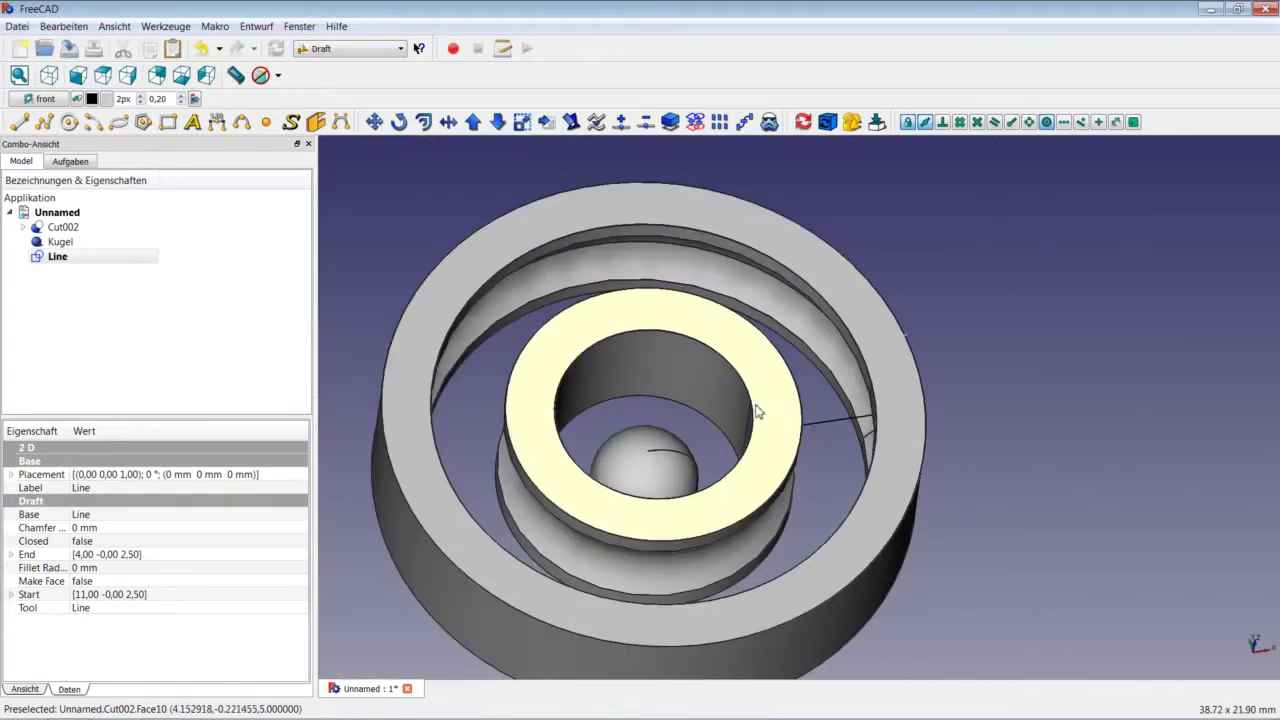
{"action": "middle_click_drag", "start_coordinate": [771, 411], "coordinate": [720, 434]}
{"action": "left_click", "coordinate": [50, 258]}
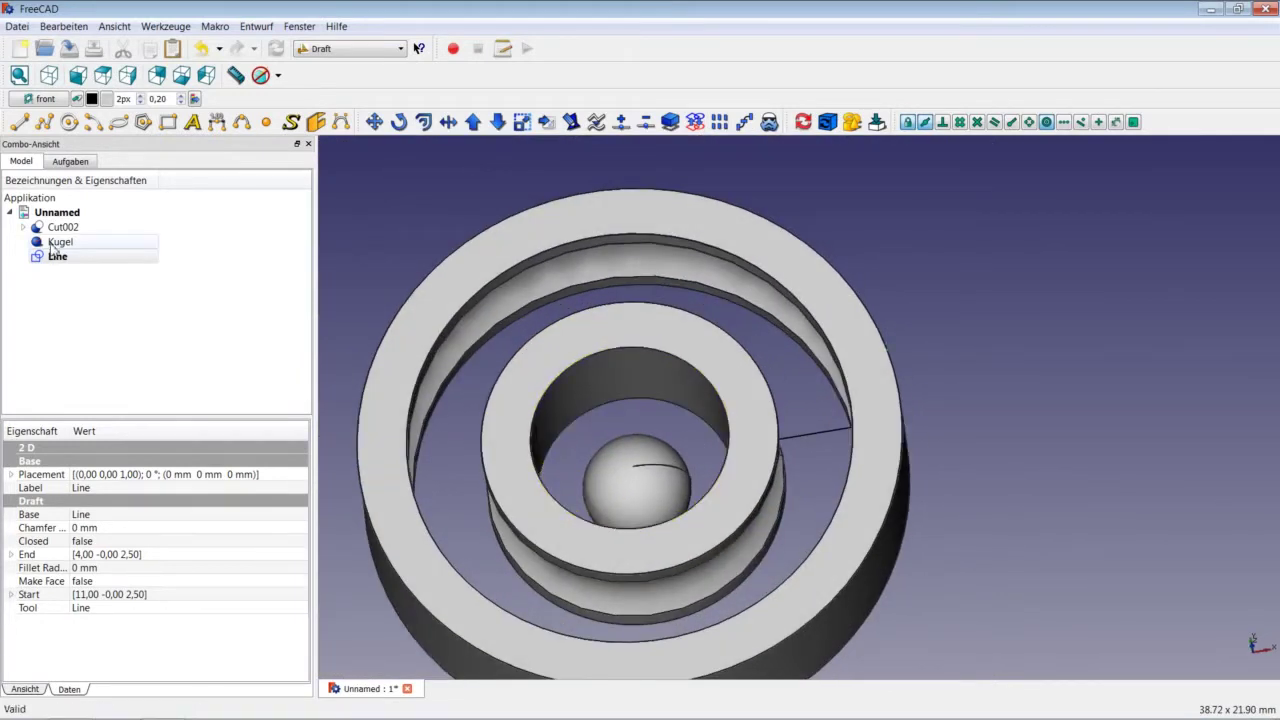
Step: Move the Kugel sphere into the raceway groove at X 7.5 mm, Z 2.5 mm
{"action": "left_click", "coordinate": [56, 242]}
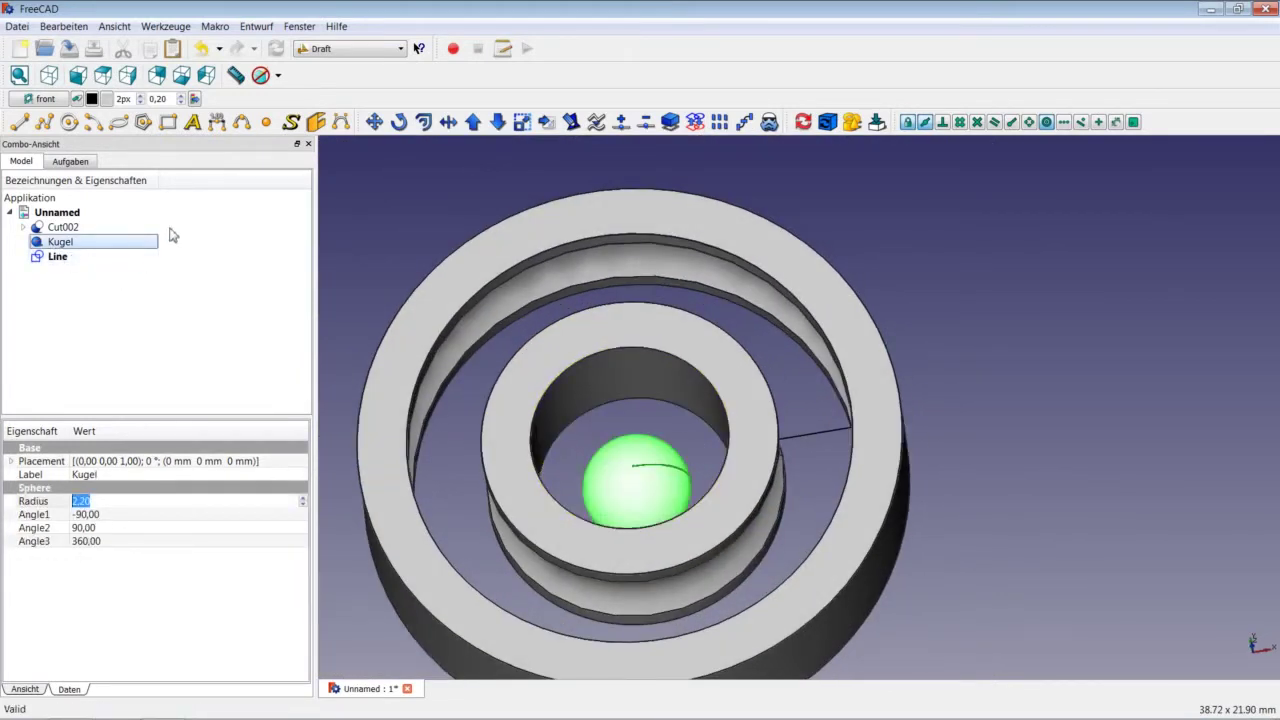
{"action": "left_click", "coordinate": [374, 122]}
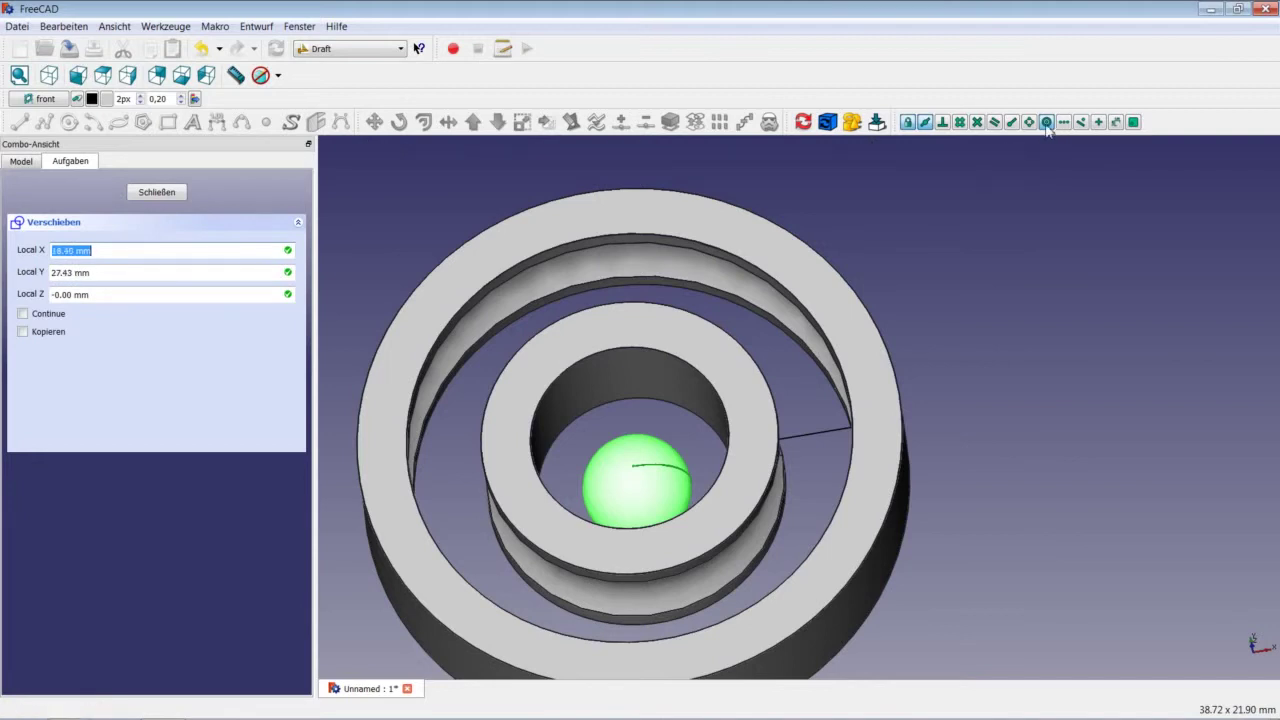
{"action": "left_click", "coordinate": [674, 459]}
{"action": "left_click", "coordinate": [662, 467]}
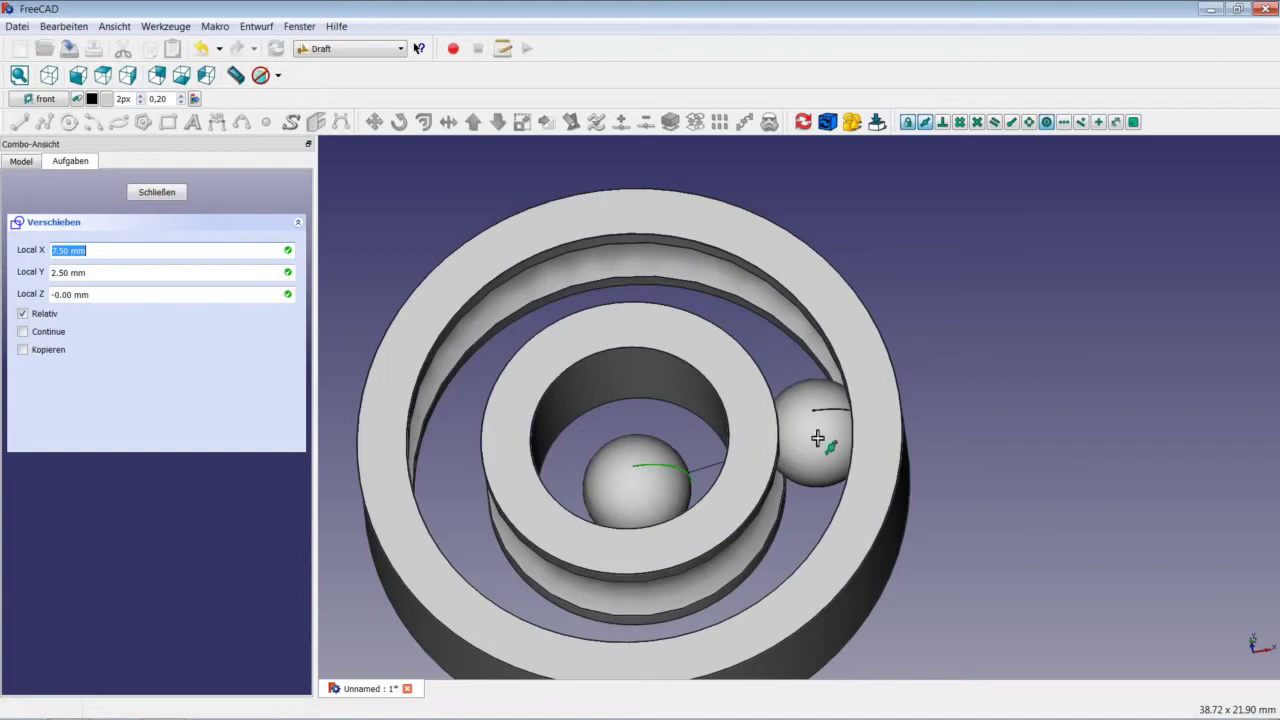
{"action": "key", "text": "Escape"}
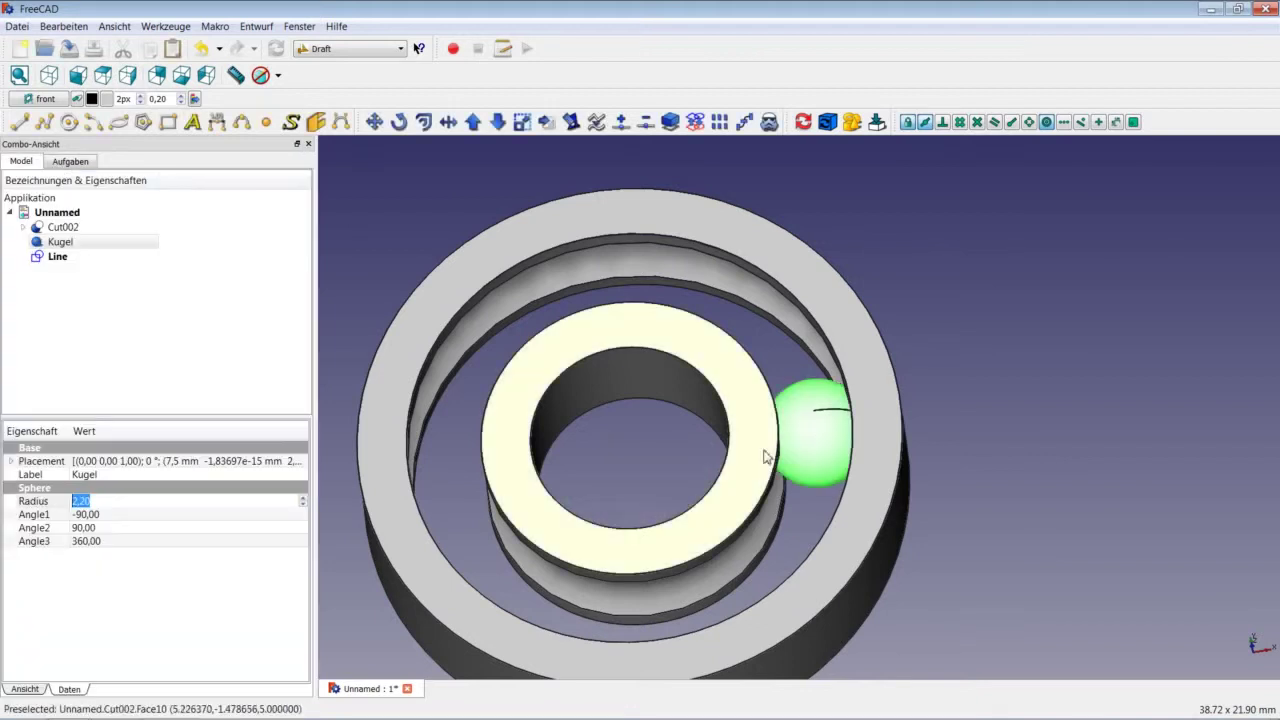
{"action": "mouse_move", "coordinate": [600, 462]}
{"action": "middle_mouse_down"}
{"action": "mouse_move", "coordinate": [622, 375]}
{"action": "mouse_move", "coordinate": [586, 323]}
{"action": "mouse_move", "coordinate": [669, 414]}
{"action": "mouse_move", "coordinate": [680, 409]}
{"action": "mouse_move", "coordinate": [578, 406]}
{"action": "mouse_move", "coordinate": [608, 420]}
{"action": "middle_mouse_up"}
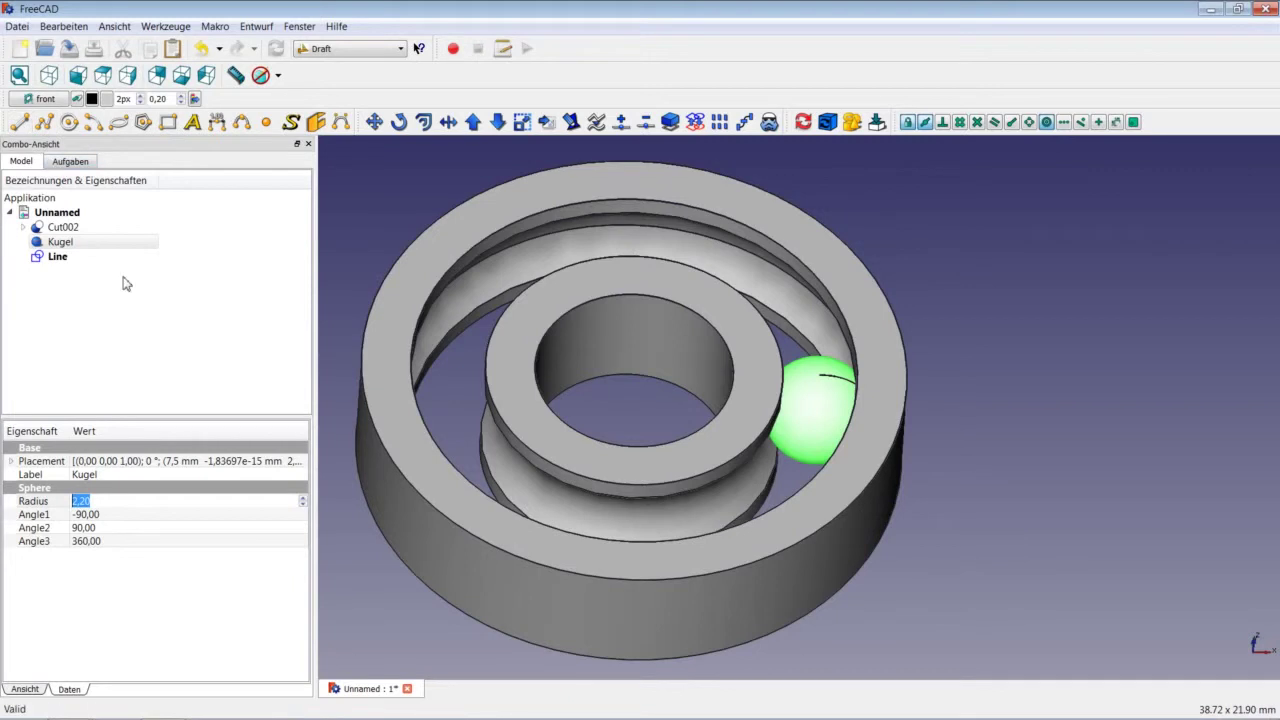
Step: Zoom out to the whole bearing and select Kugel as the ball to repeat
{"action": "left_click", "coordinate": [62, 258]}
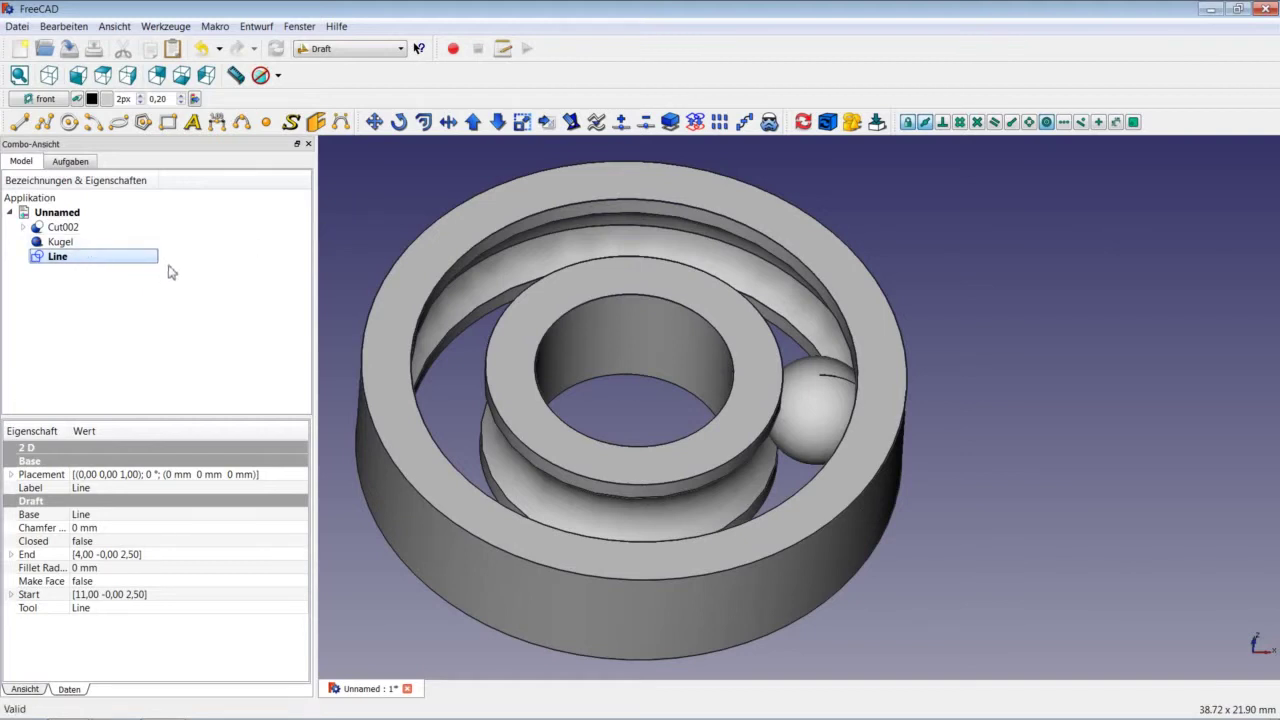
{"action": "scroll", "coordinate": [410, 280], "scroll_direction": "down", "scroll_amount": 2}
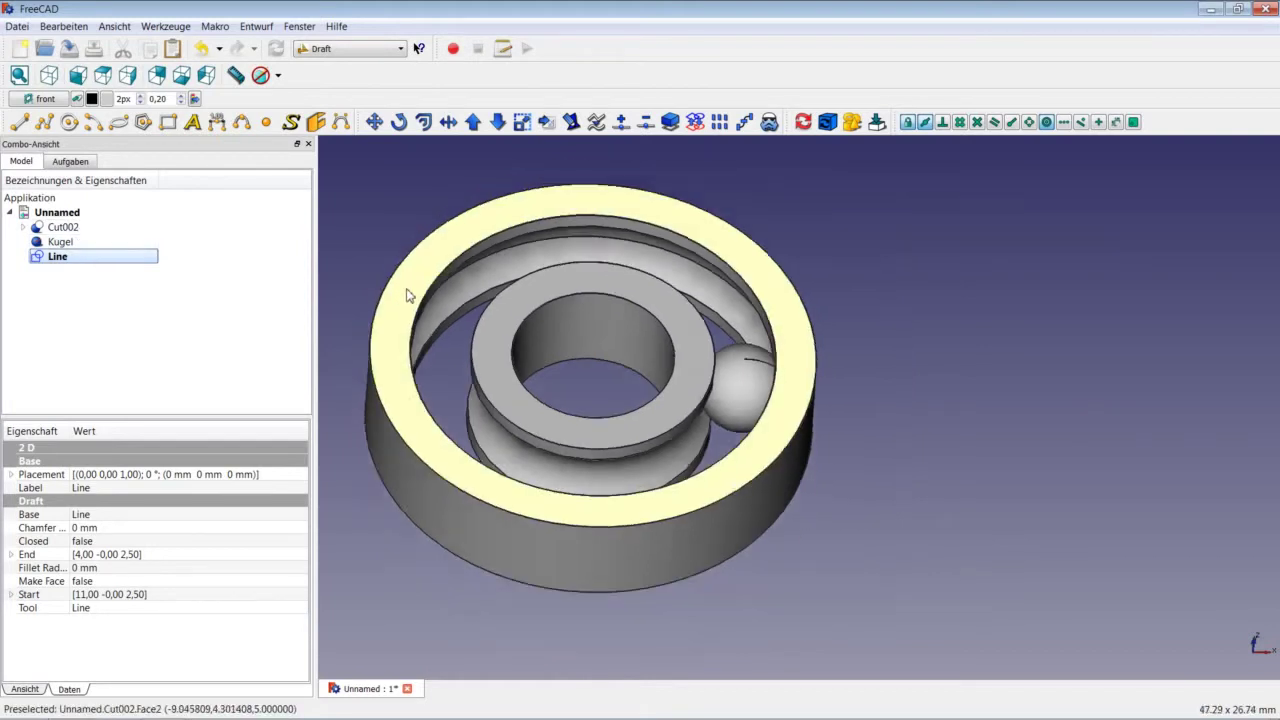
{"action": "scroll", "coordinate": [400, 285], "scroll_direction": "down", "scroll_amount": 3}
{"action": "left_click", "coordinate": [98, 233]}
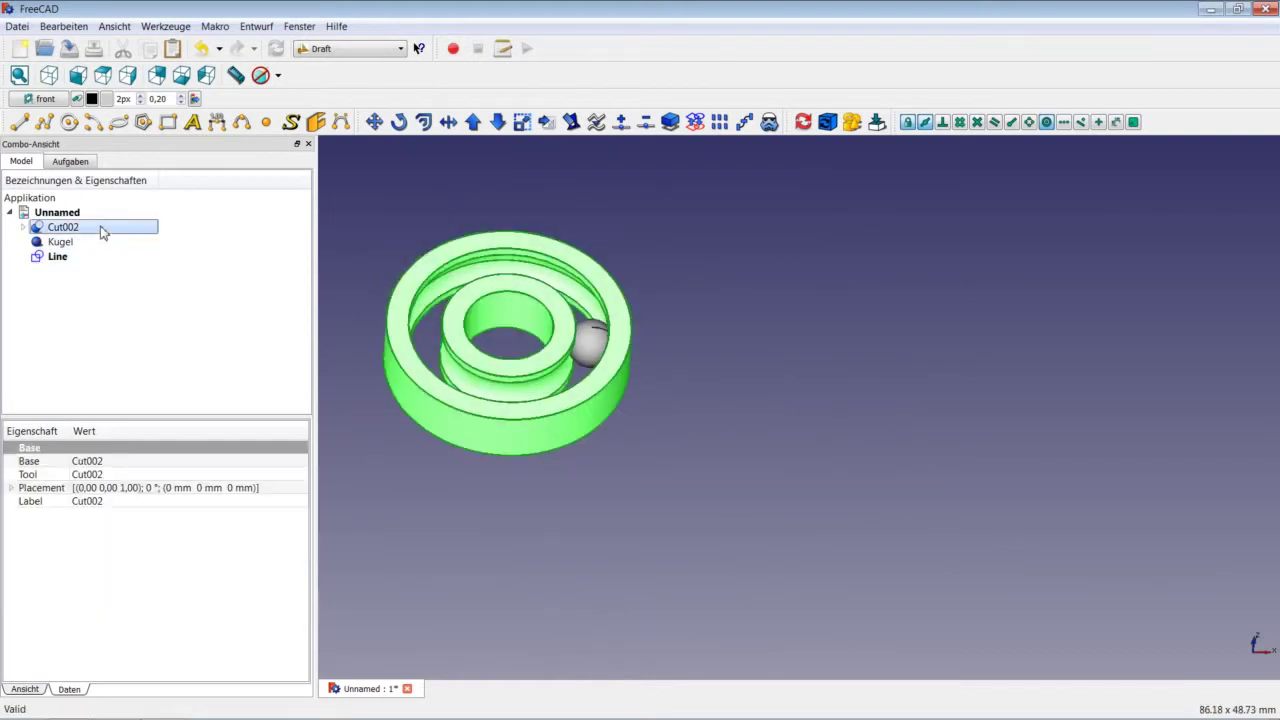
{"action": "left_click", "coordinate": [82, 244]}
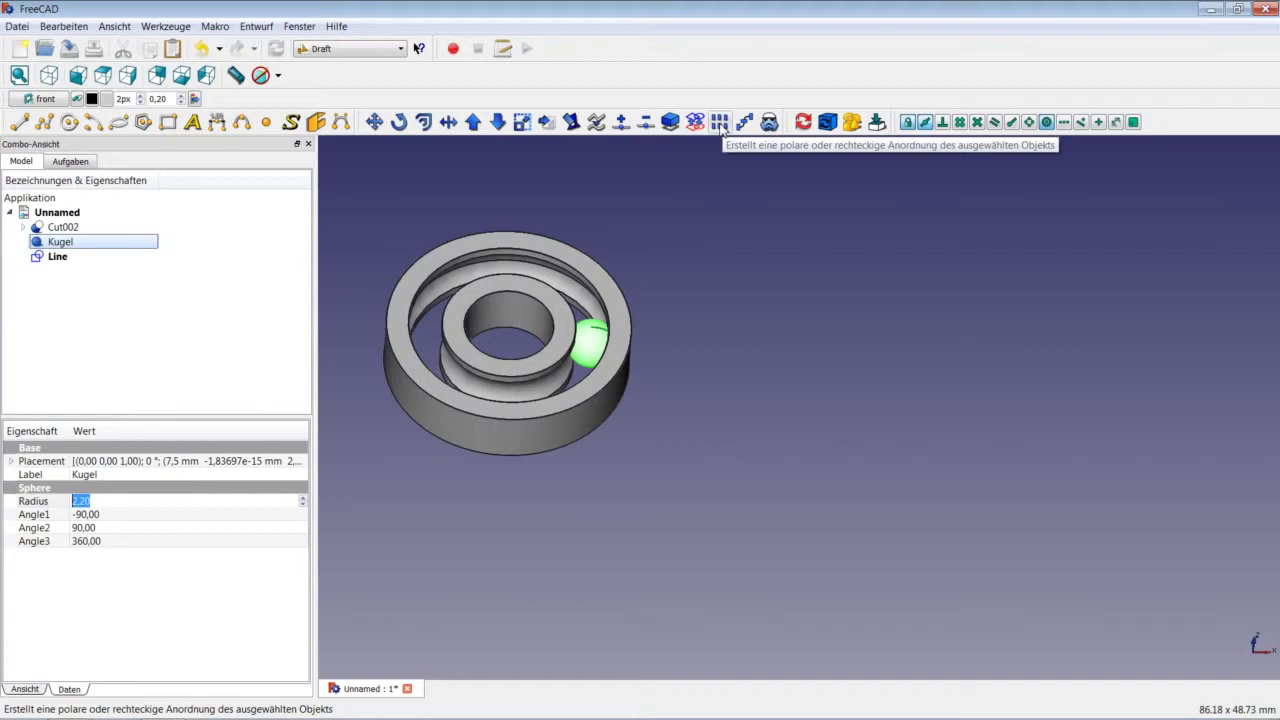
Step: Turn Kugel into a polar Draft Array of 10 balls around the raceway and fit the view
{"action": "left_click", "coordinate": [720, 122]}
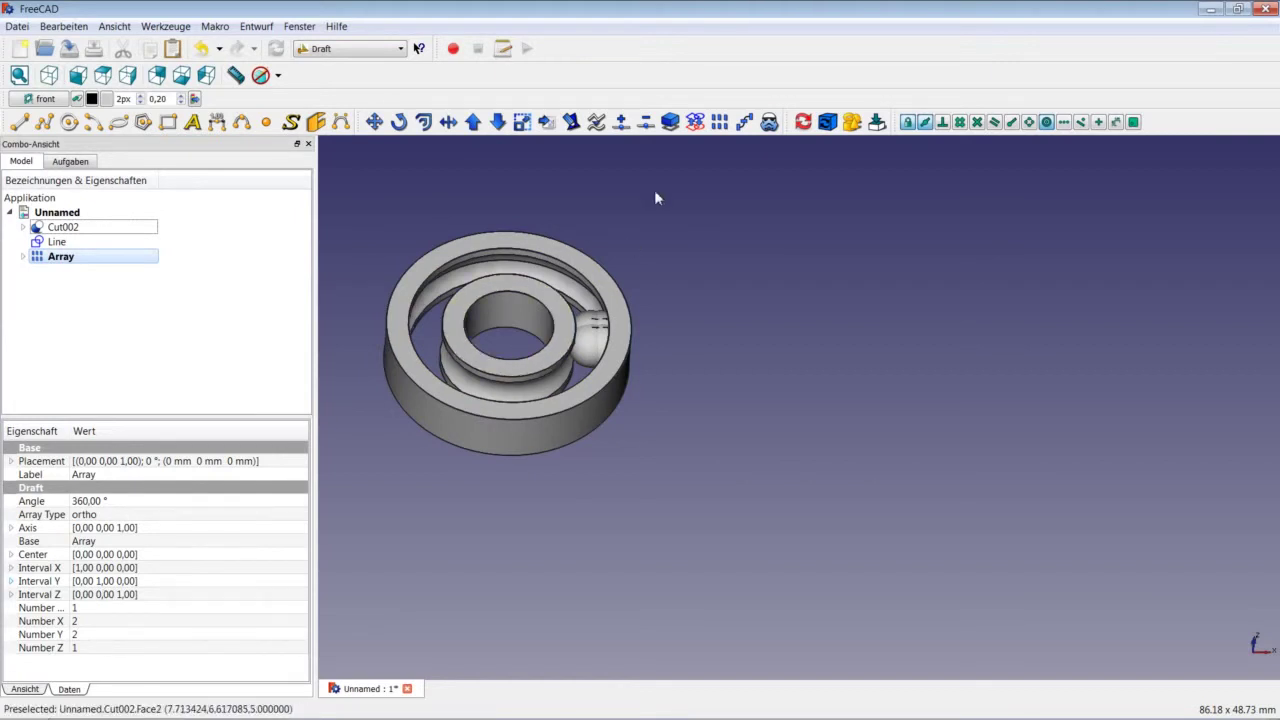
{"action": "left_click", "coordinate": [108, 516]}
{"action": "left_click", "coordinate": [115, 516]}
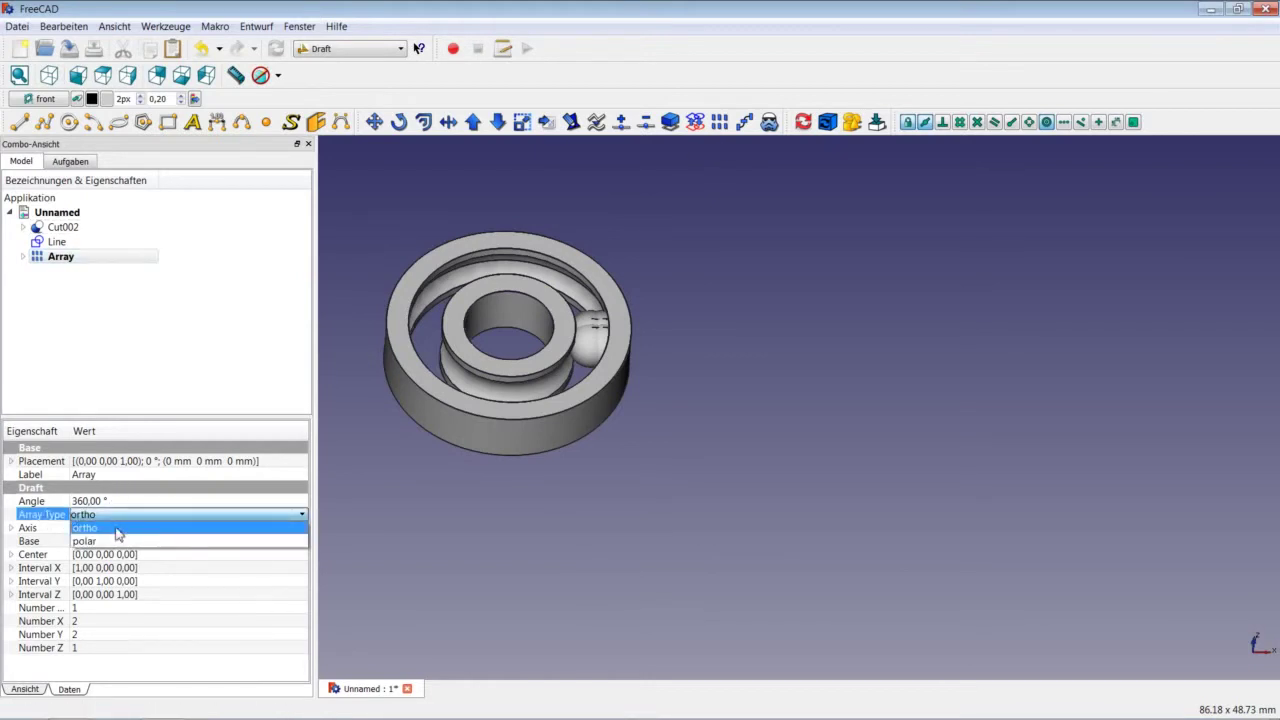
{"action": "left_click", "coordinate": [118, 540]}
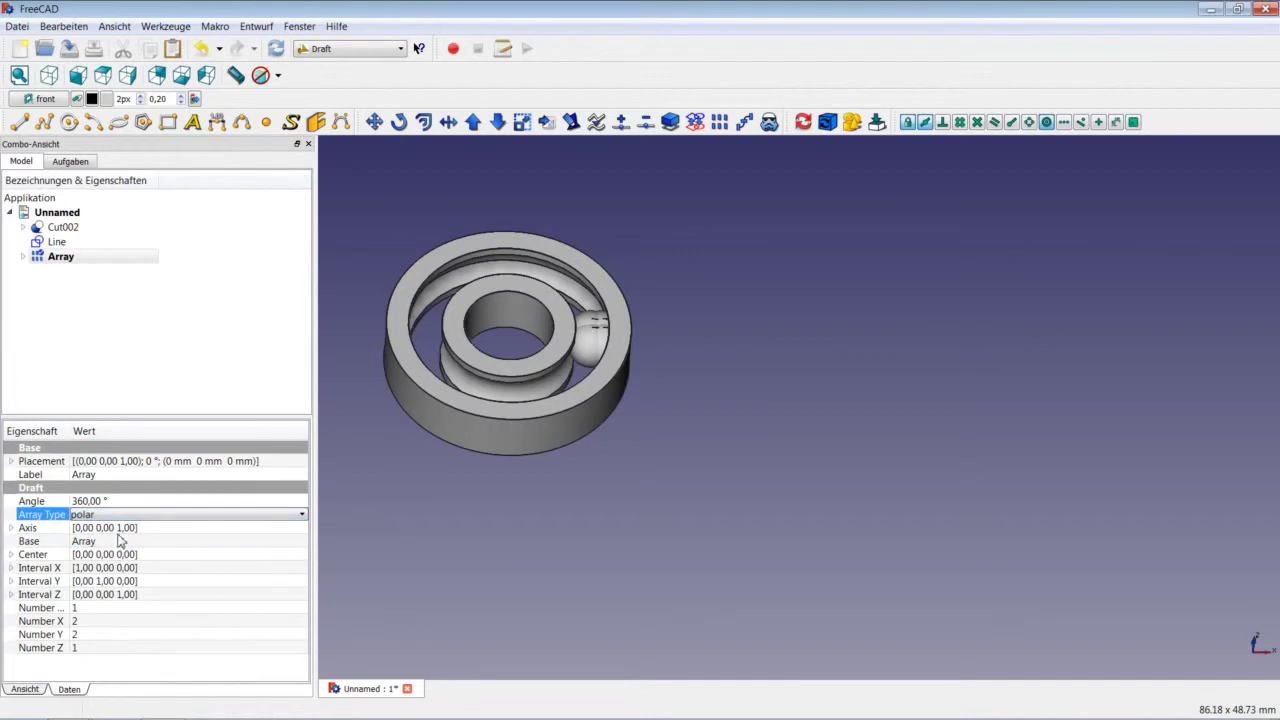
{"action": "left_click", "coordinate": [98, 610]}
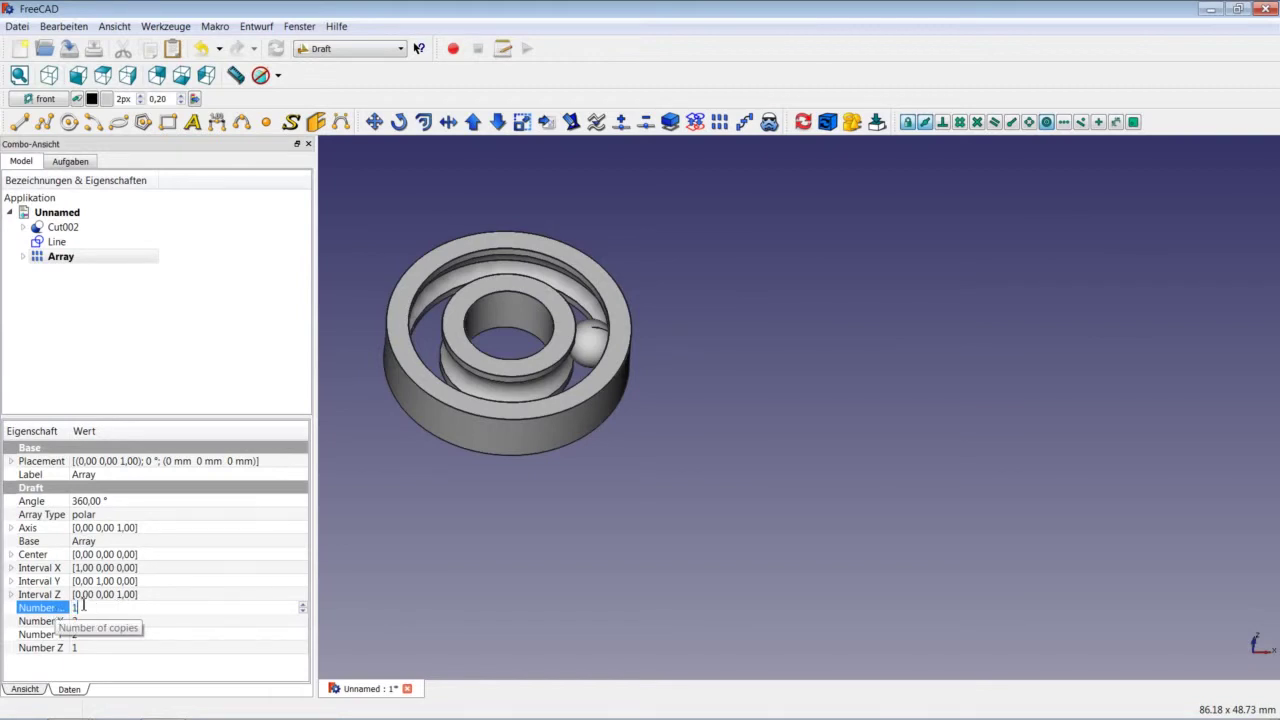
{"action": "type", "text": "0"}
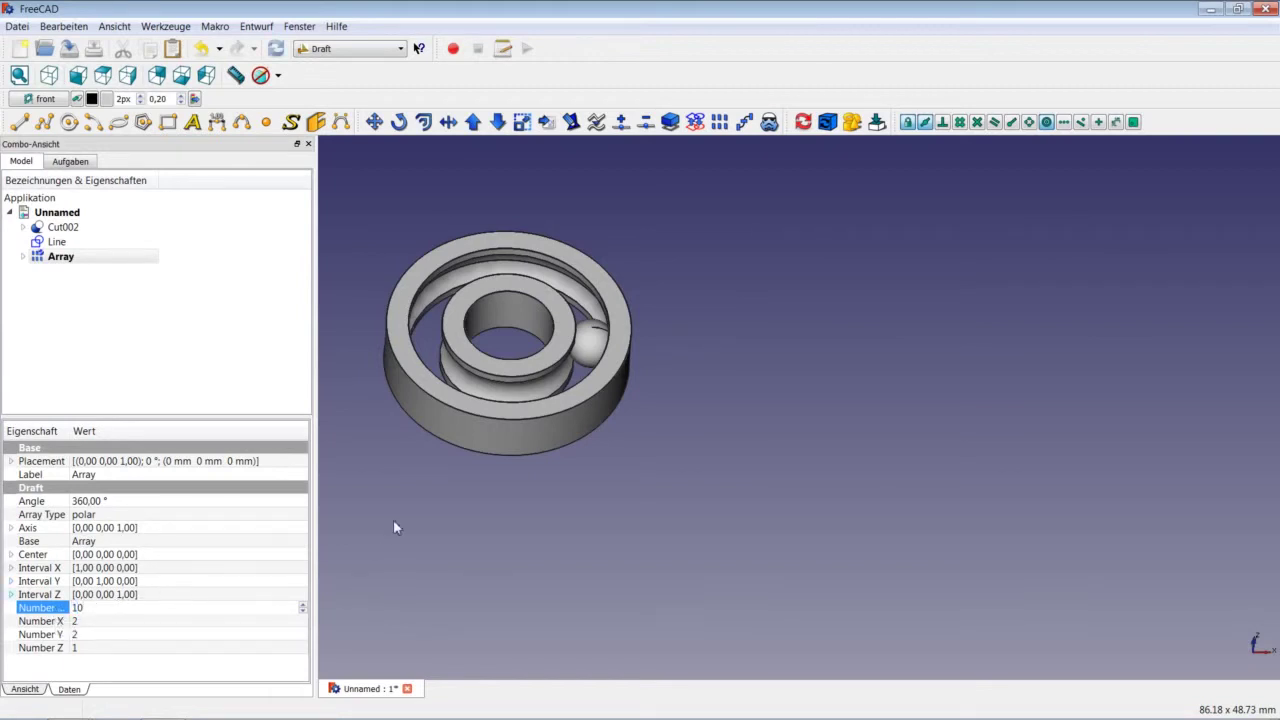
{"action": "left_click", "coordinate": [393, 527]}
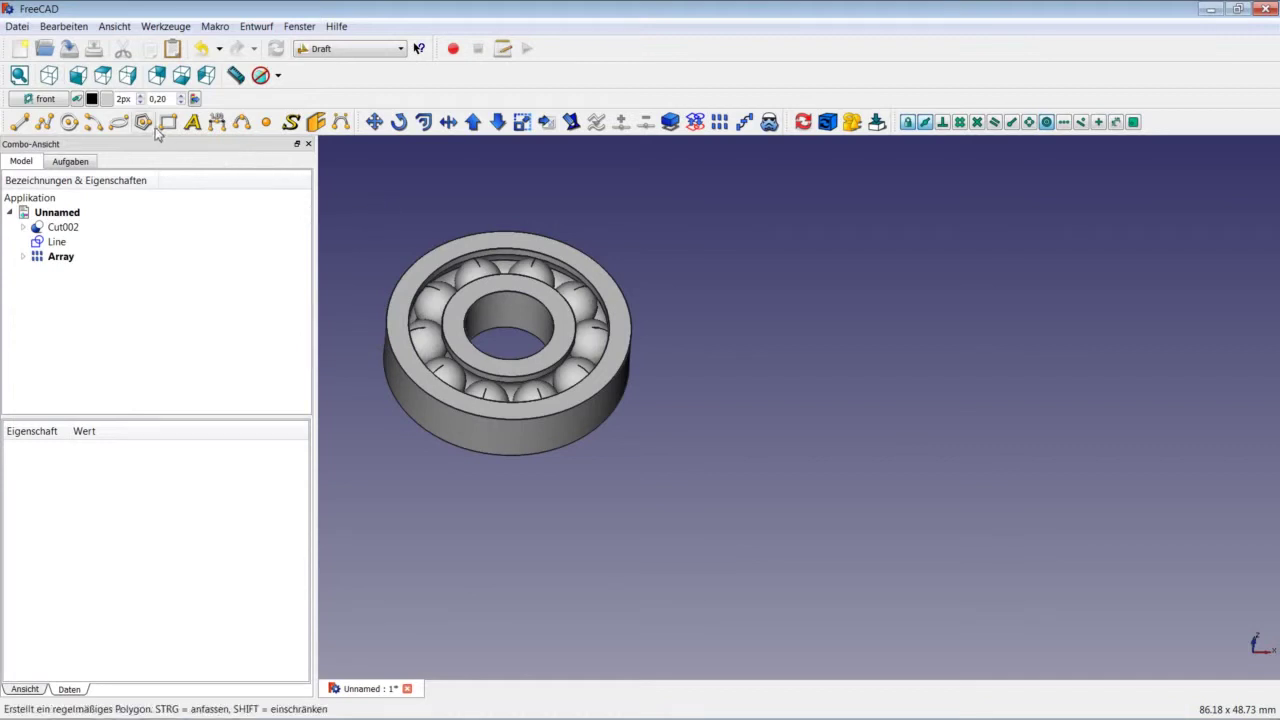
{"action": "middle_click_drag", "start_coordinate": [340, 300], "coordinate": [350, 222]}
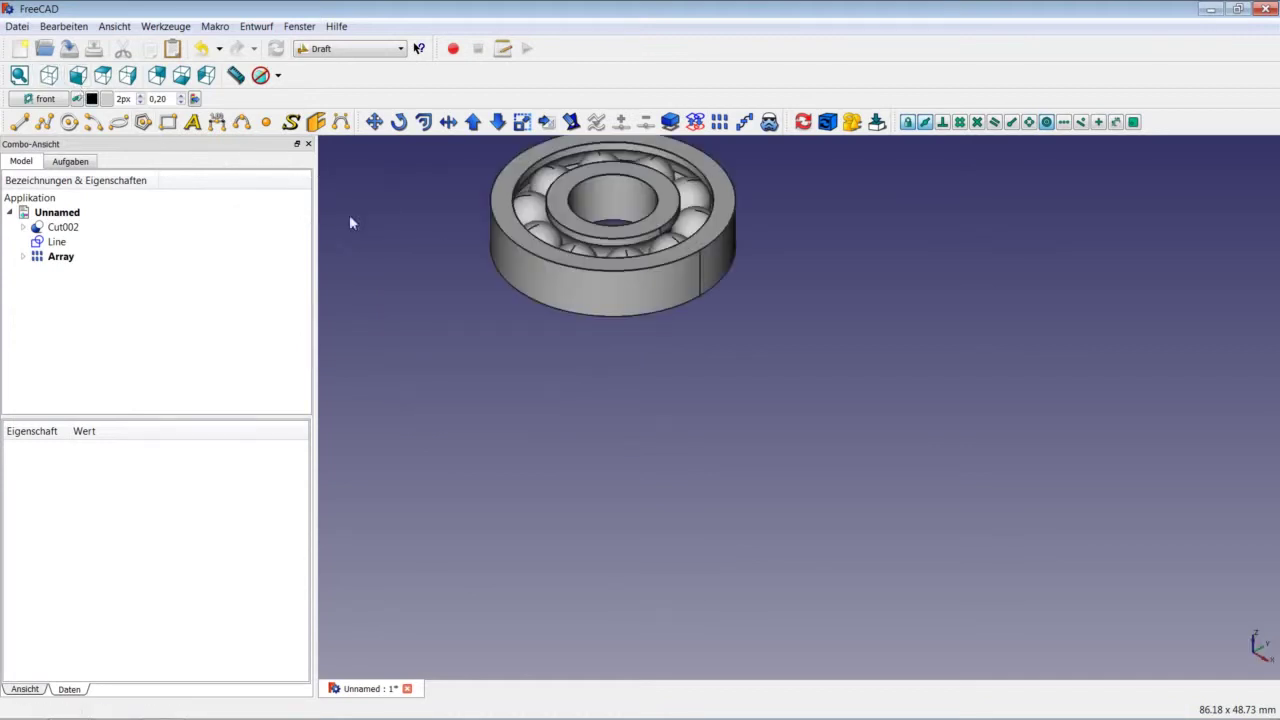
{"action": "right_click", "coordinate": [431, 232]}
{"action": "left_click", "coordinate": [445, 236]}
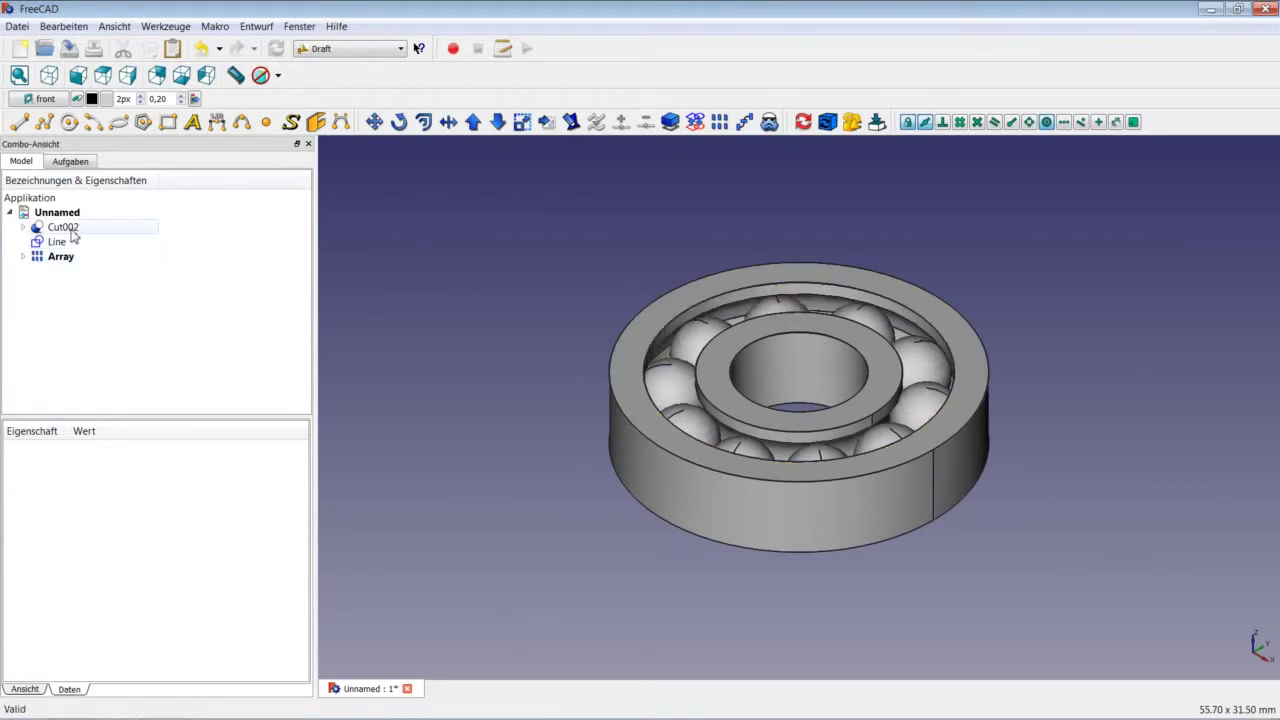
Step: Select Cut002 together with the ball Array and switch to the Part workbench
{"action": "left_click", "coordinate": [71, 233]}
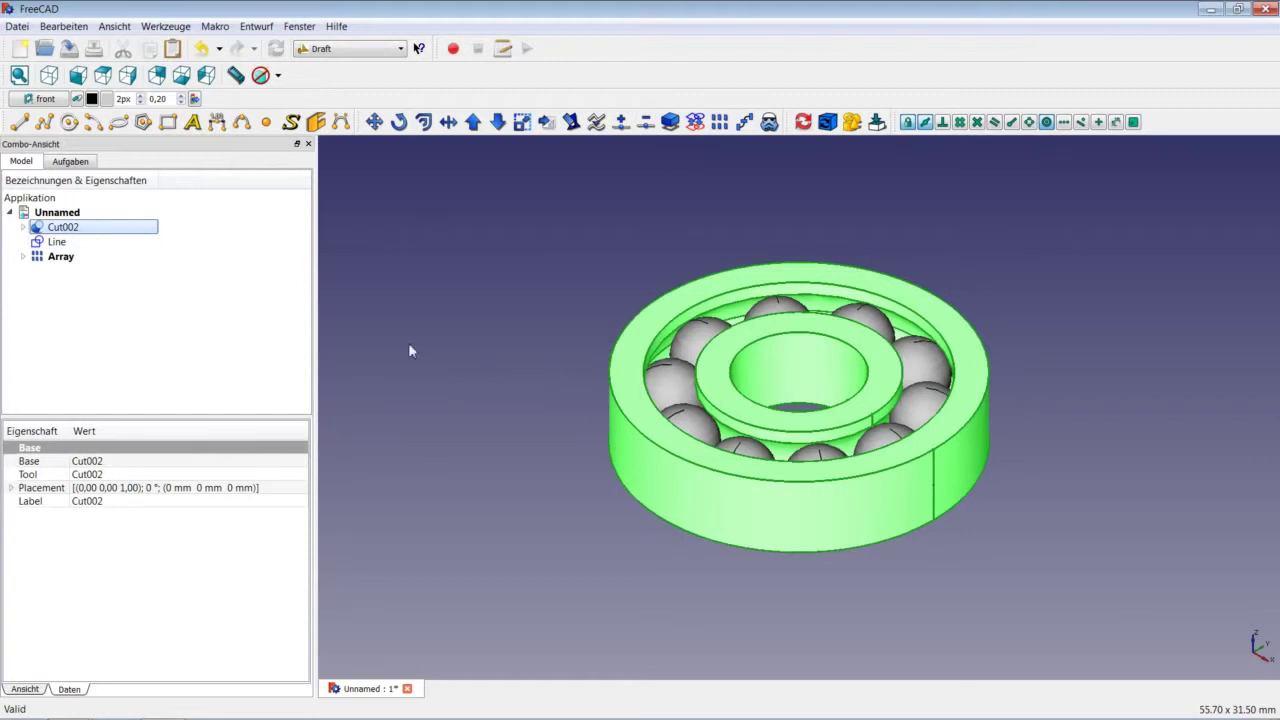
{"action": "left_click", "coordinate": [23, 257]}
{"action": "left_click", "coordinate": [23, 257]}
{"action": "left_click", "coordinate": [58, 258]}
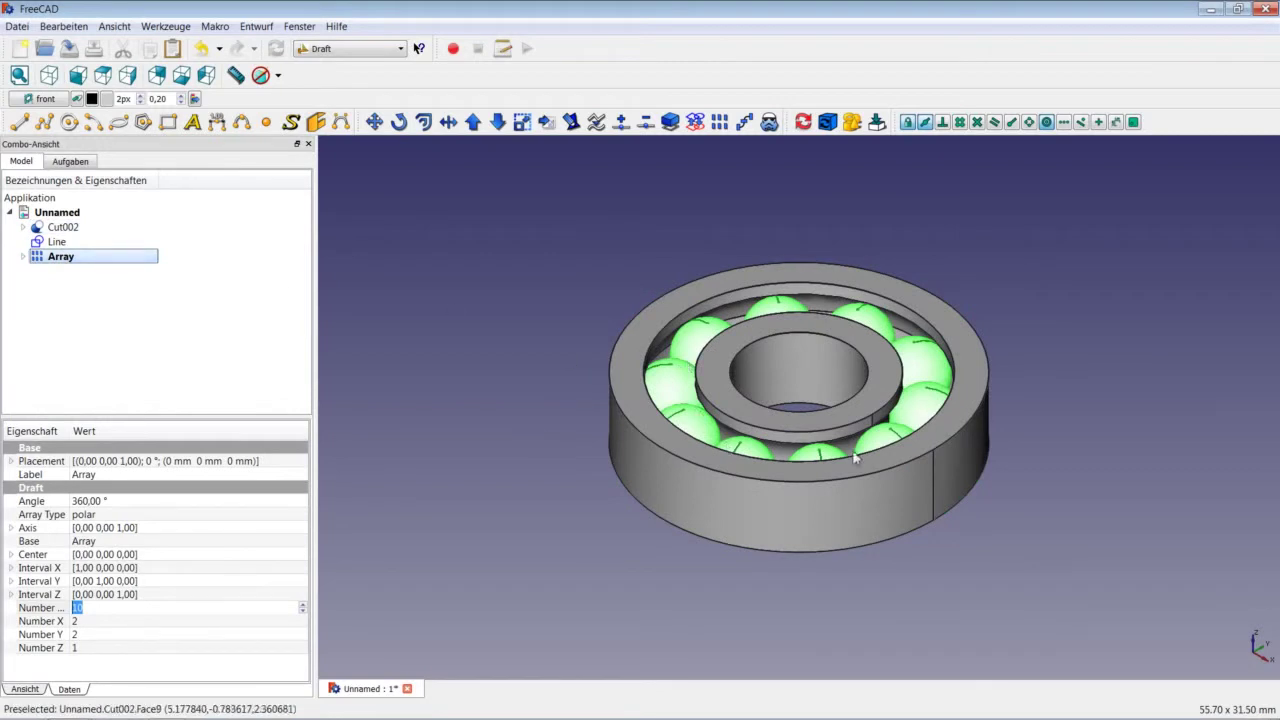
{"action": "left_click", "coordinate": [430, 279]}
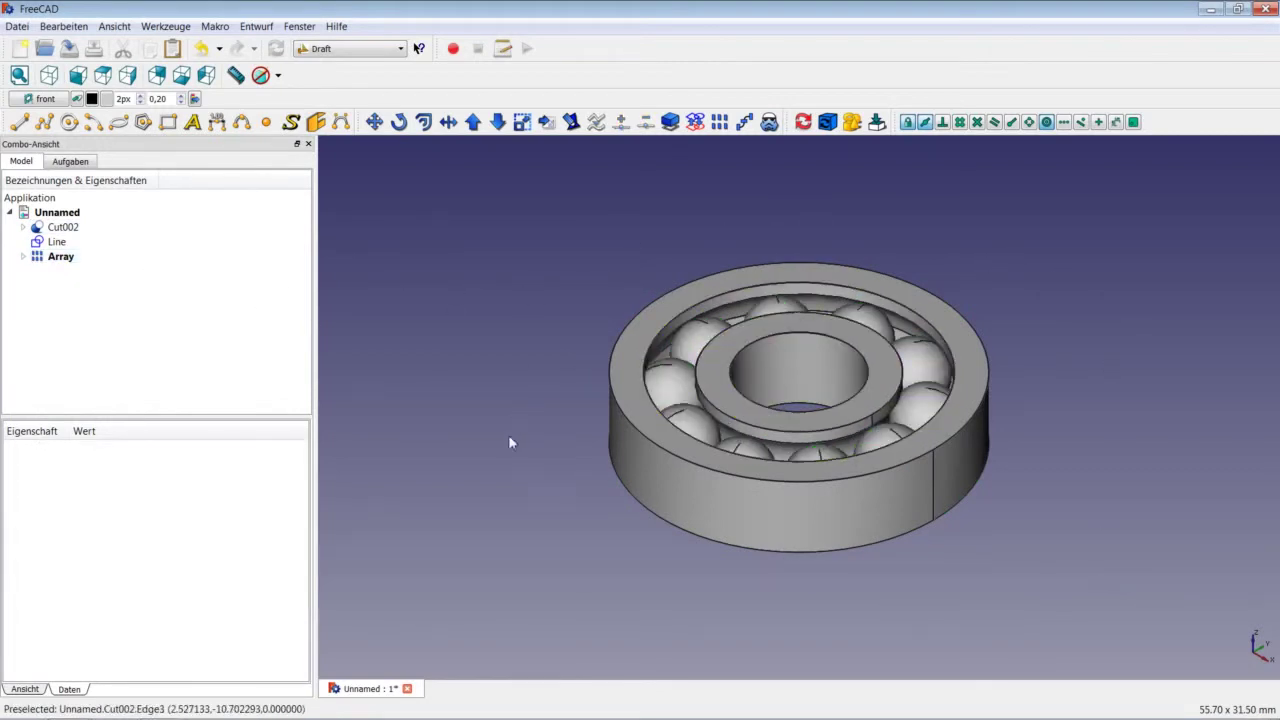
{"action": "left_click", "coordinate": [101, 230]}
{"action": "left_click", "coordinate": [100, 259], "text": "ctrl"}
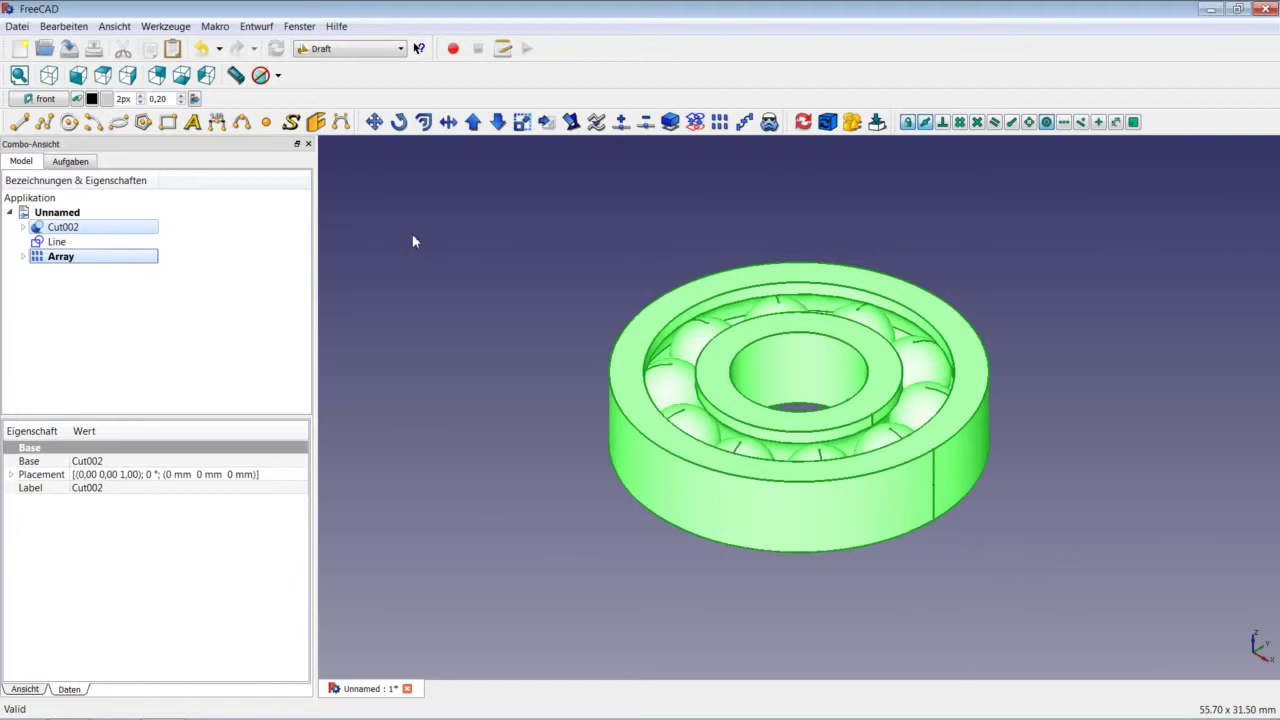
{"action": "left_click", "coordinate": [355, 48]}
{"action": "left_click", "coordinate": [338, 175]}
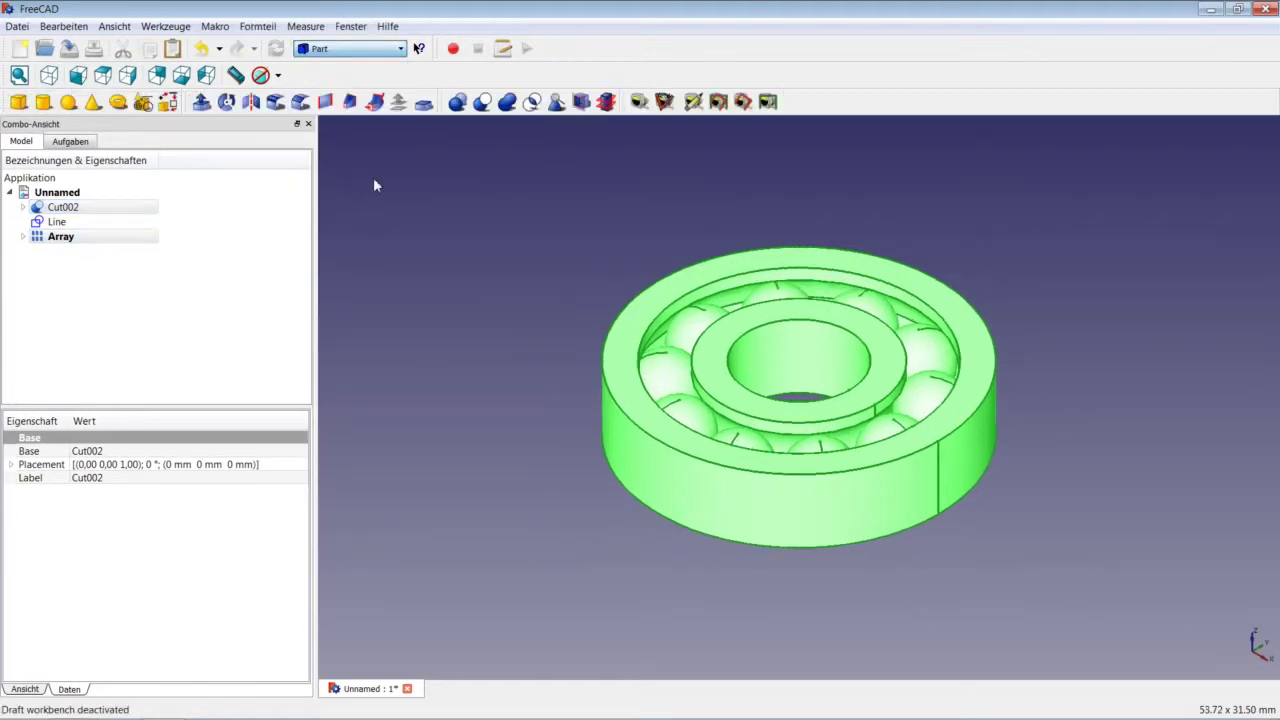
Step: Union Cut002 and the ball Array into a single solid, Fusion001
{"action": "left_click", "coordinate": [457, 104]}
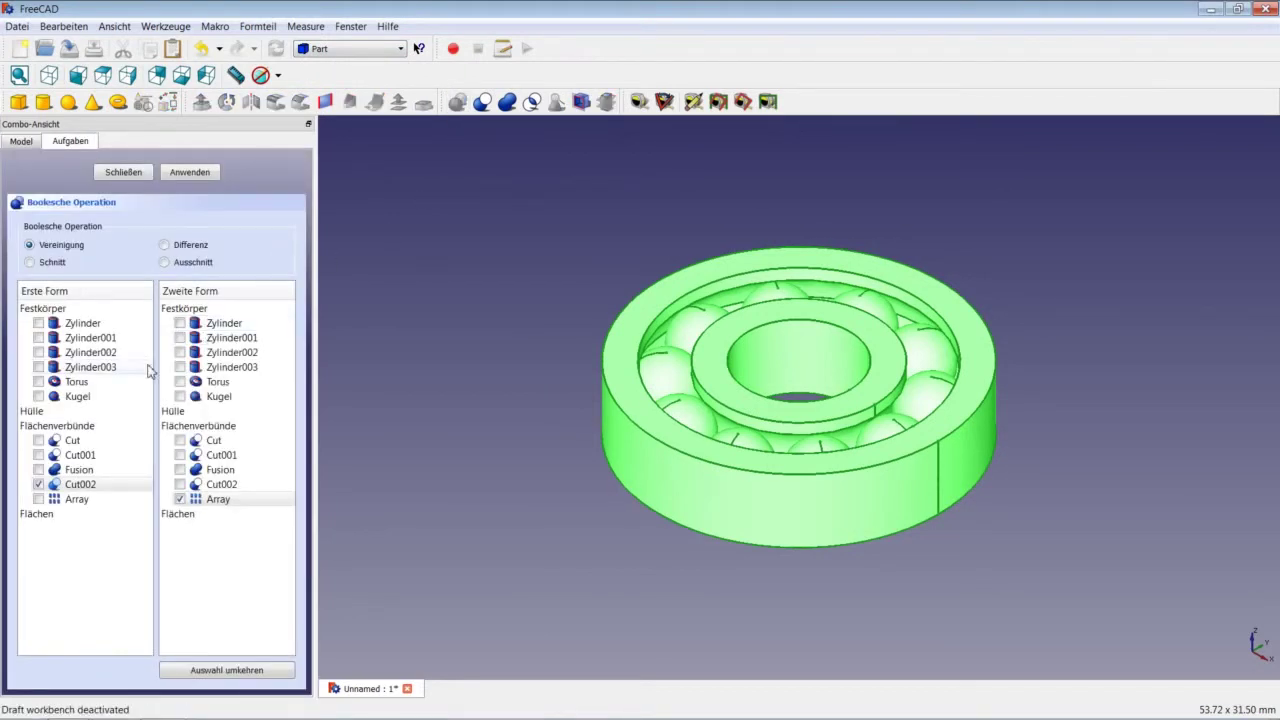
{"action": "left_click", "coordinate": [200, 172]}
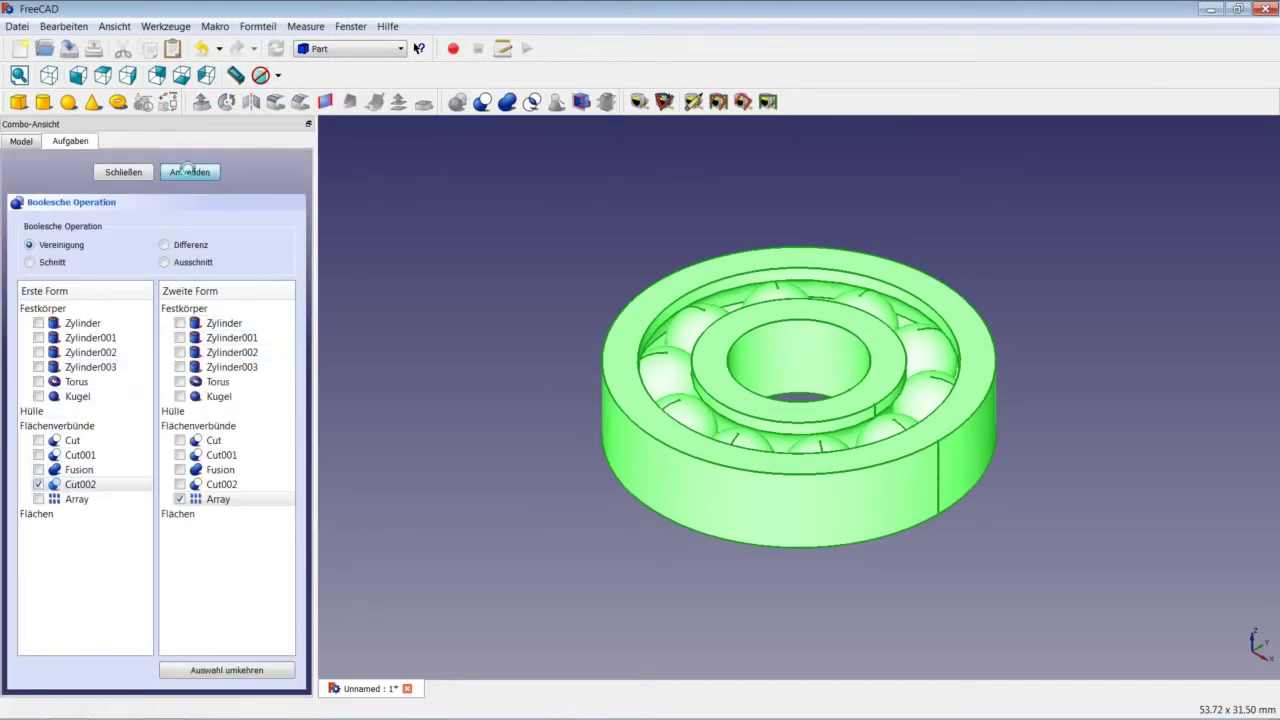
{"action": "left_click", "coordinate": [131, 174]}
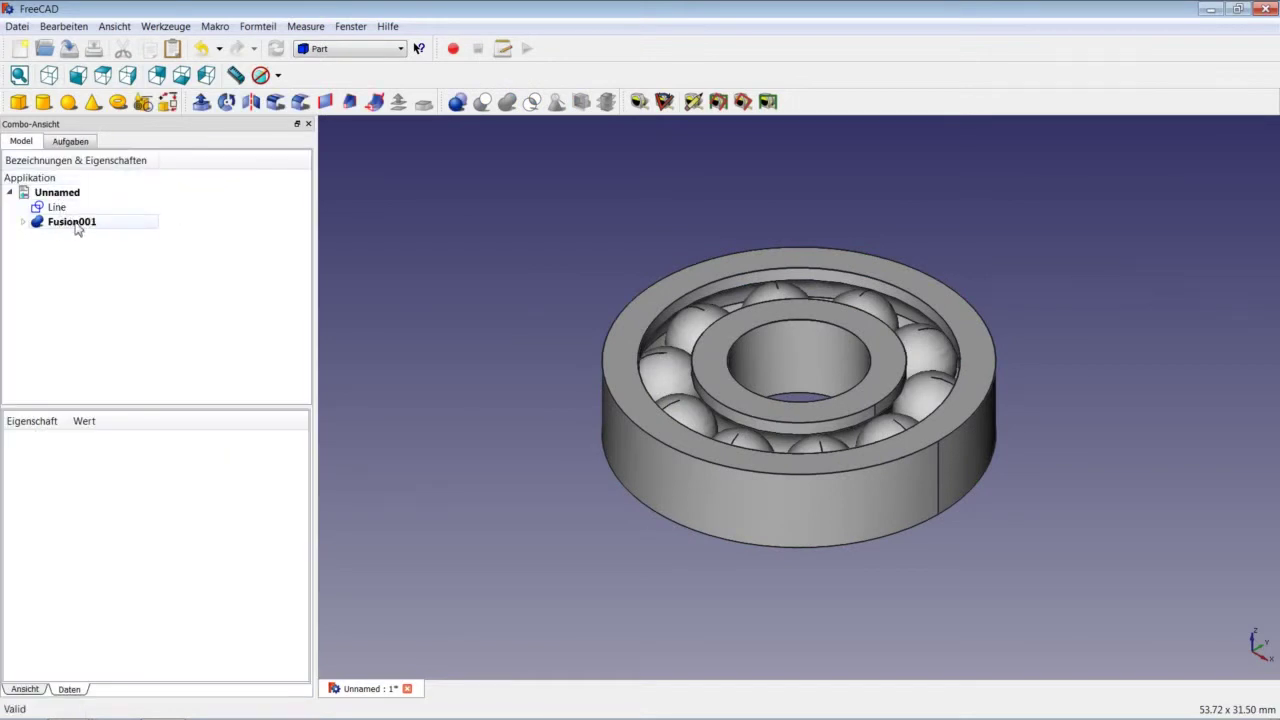
{"action": "left_click", "coordinate": [78, 230]}
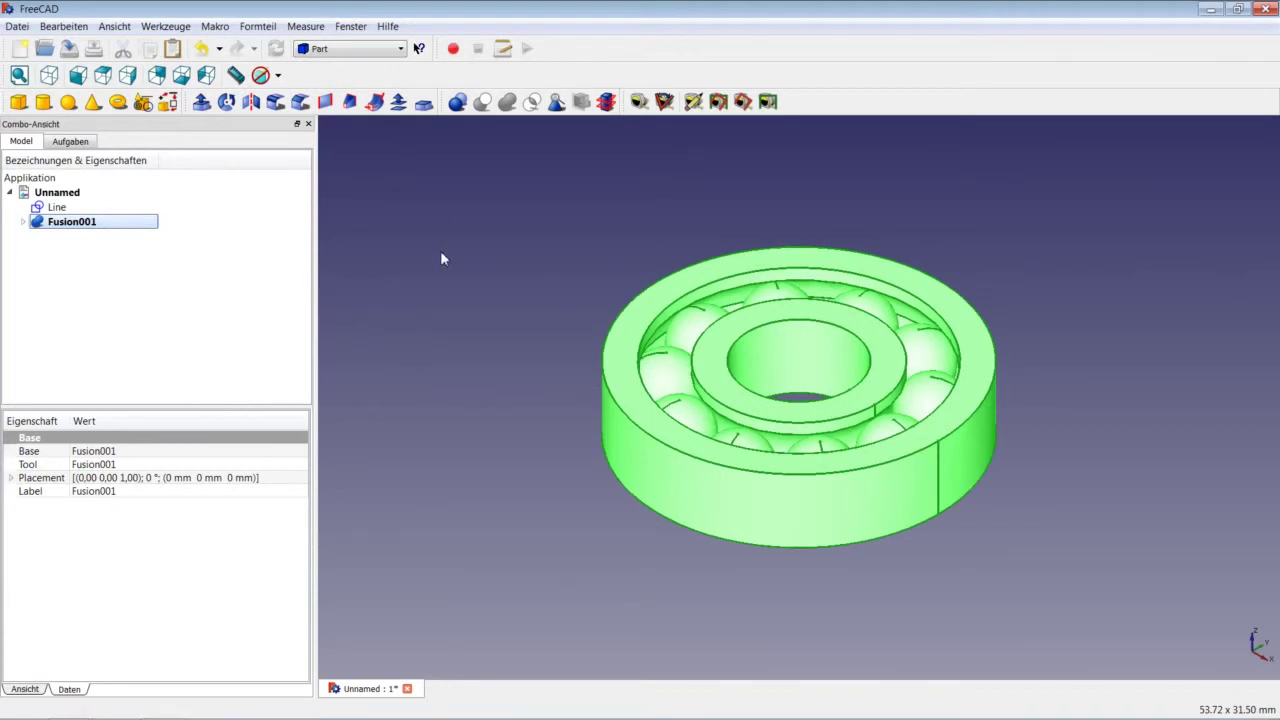
{"action": "left_click", "coordinate": [330, 48]}
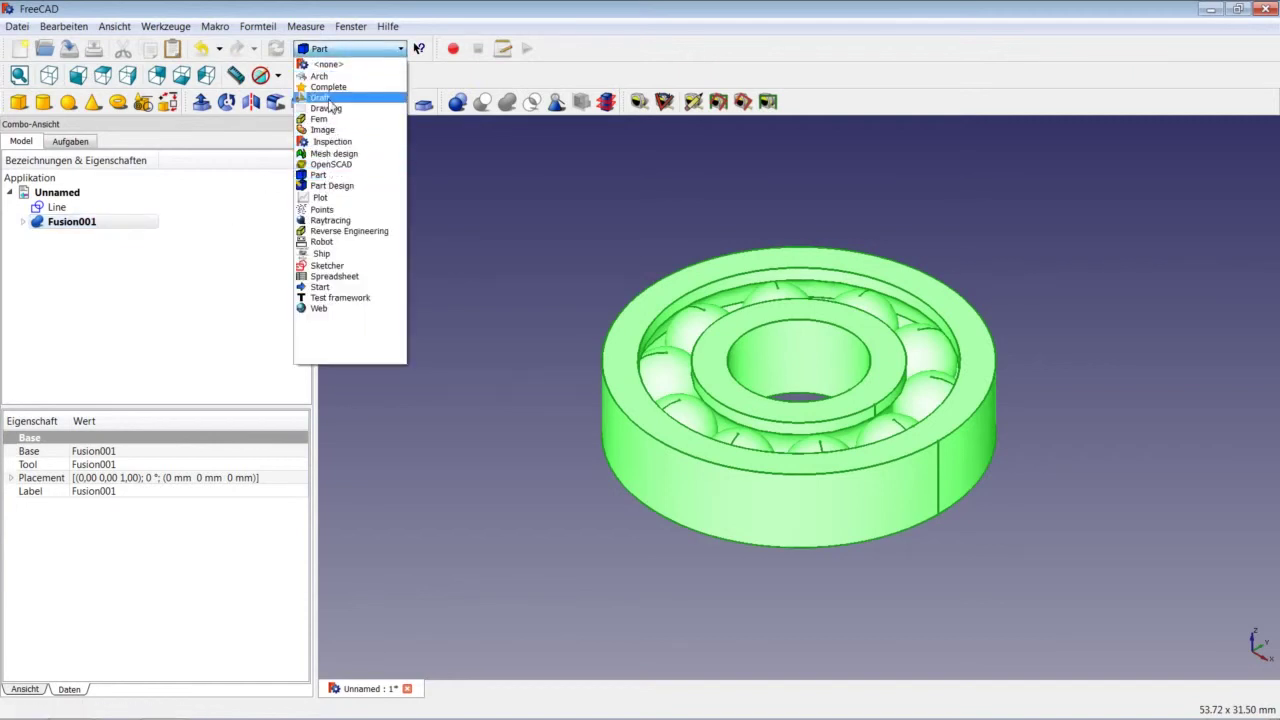
Step: In Draft, move Fusion001 off the origin to the upper left and delete the helper Line
{"action": "left_click", "coordinate": [320, 97]}
{"action": "left_click", "coordinate": [100, 243]}
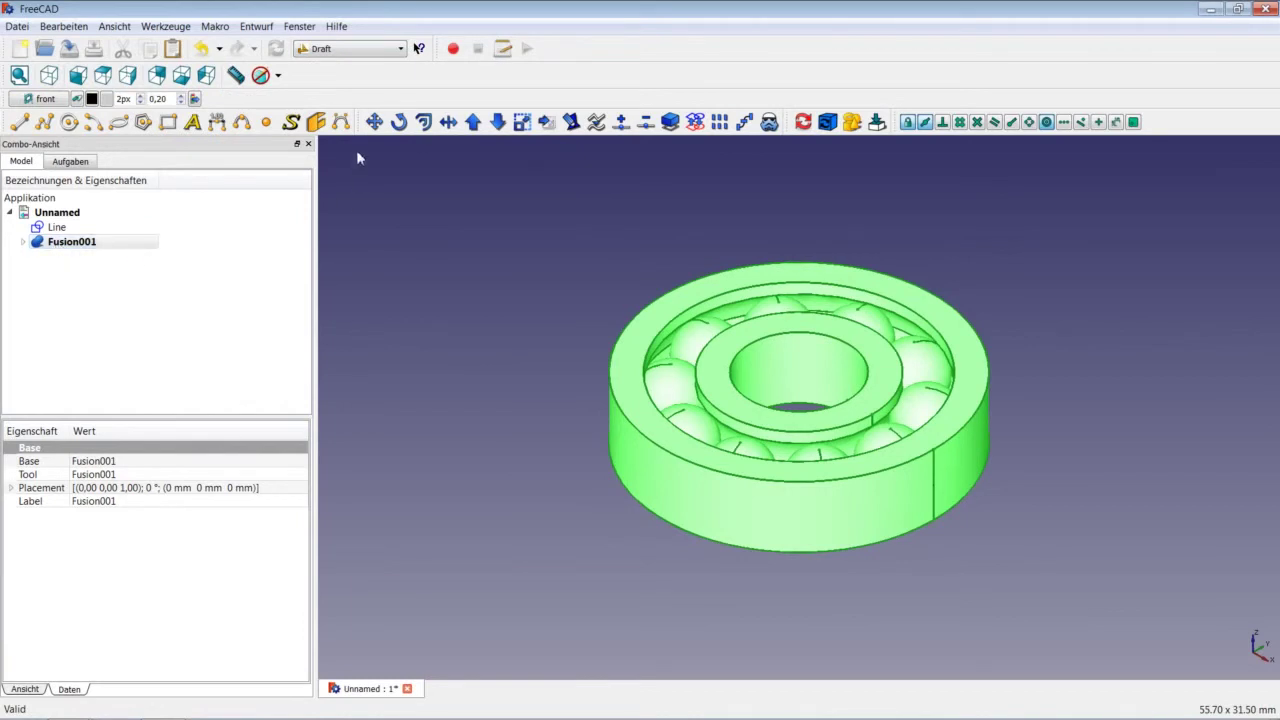
{"action": "left_click", "coordinate": [238, 295]}
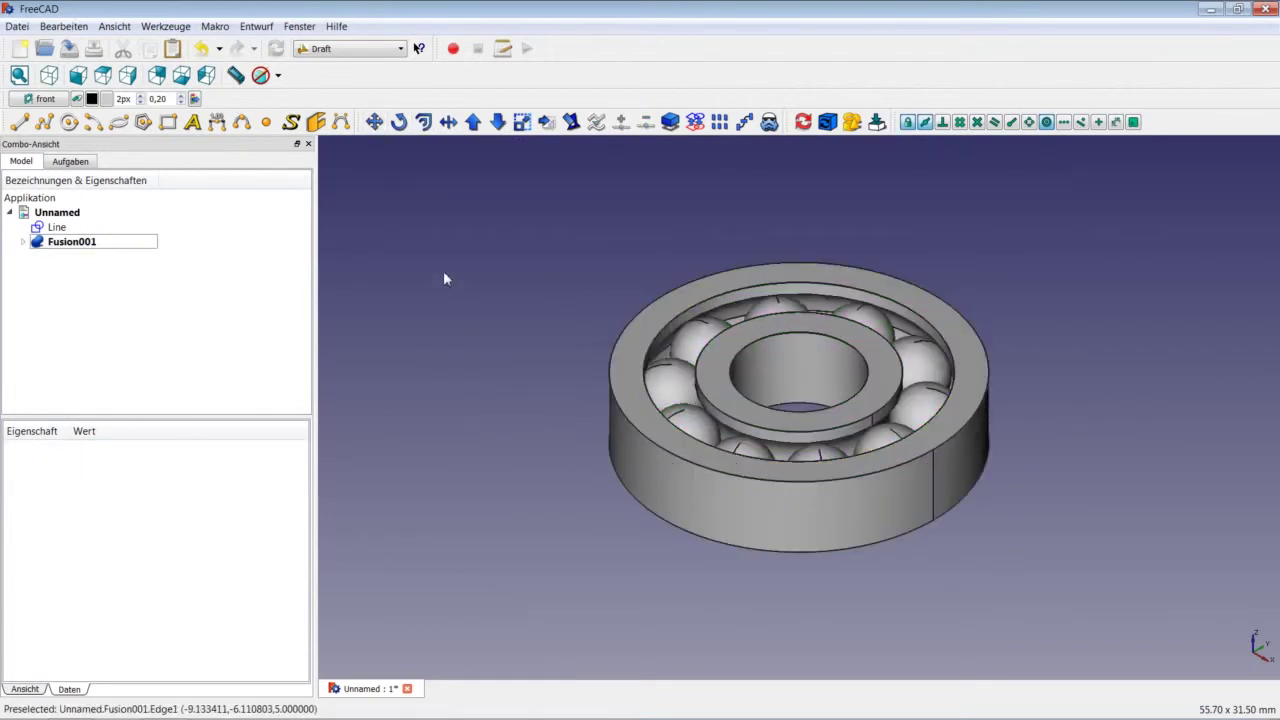
{"action": "left_click", "coordinate": [95, 244]}
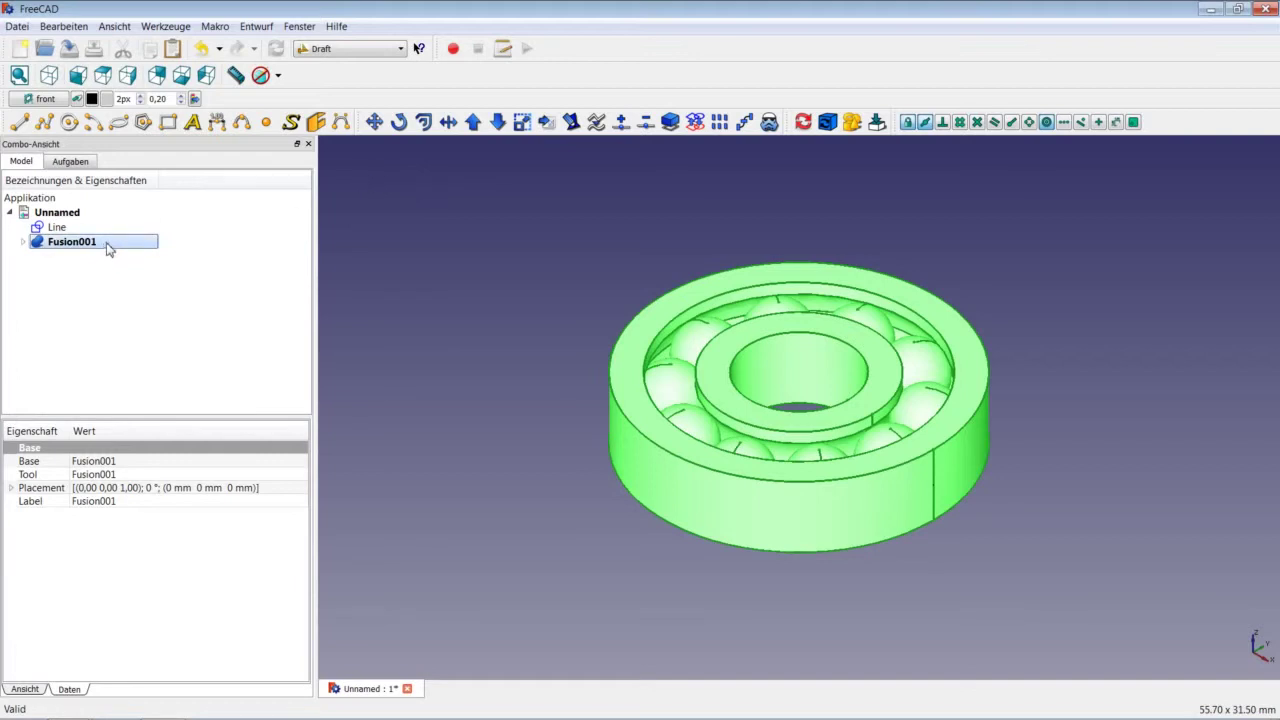
{"action": "left_click", "coordinate": [375, 122]}
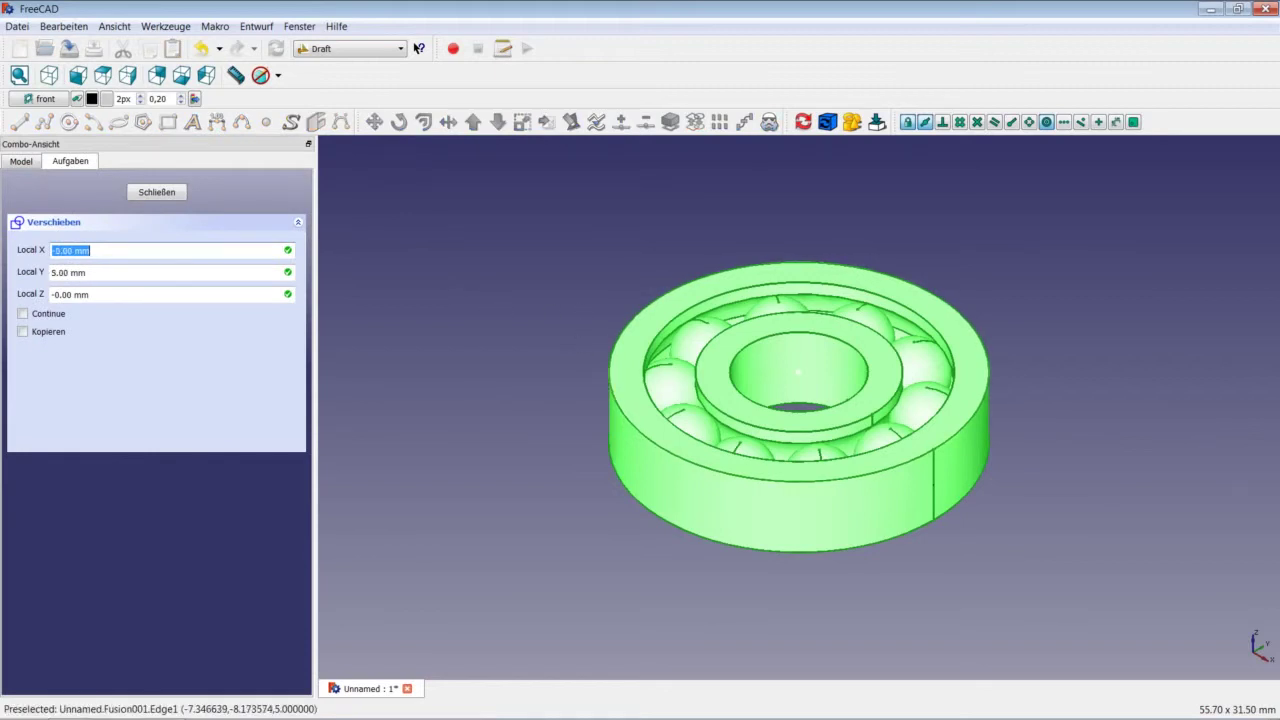
{"action": "left_click", "coordinate": [614, 380]}
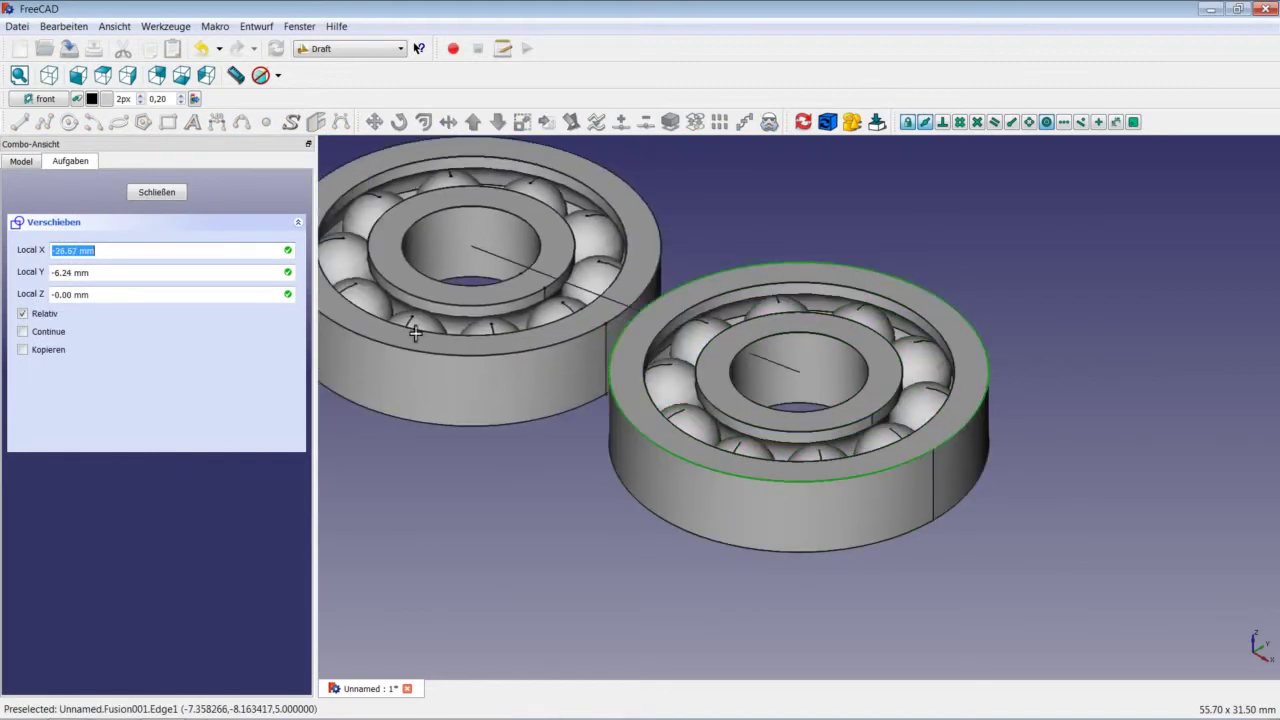
{"action": "left_click", "coordinate": [423, 261]}
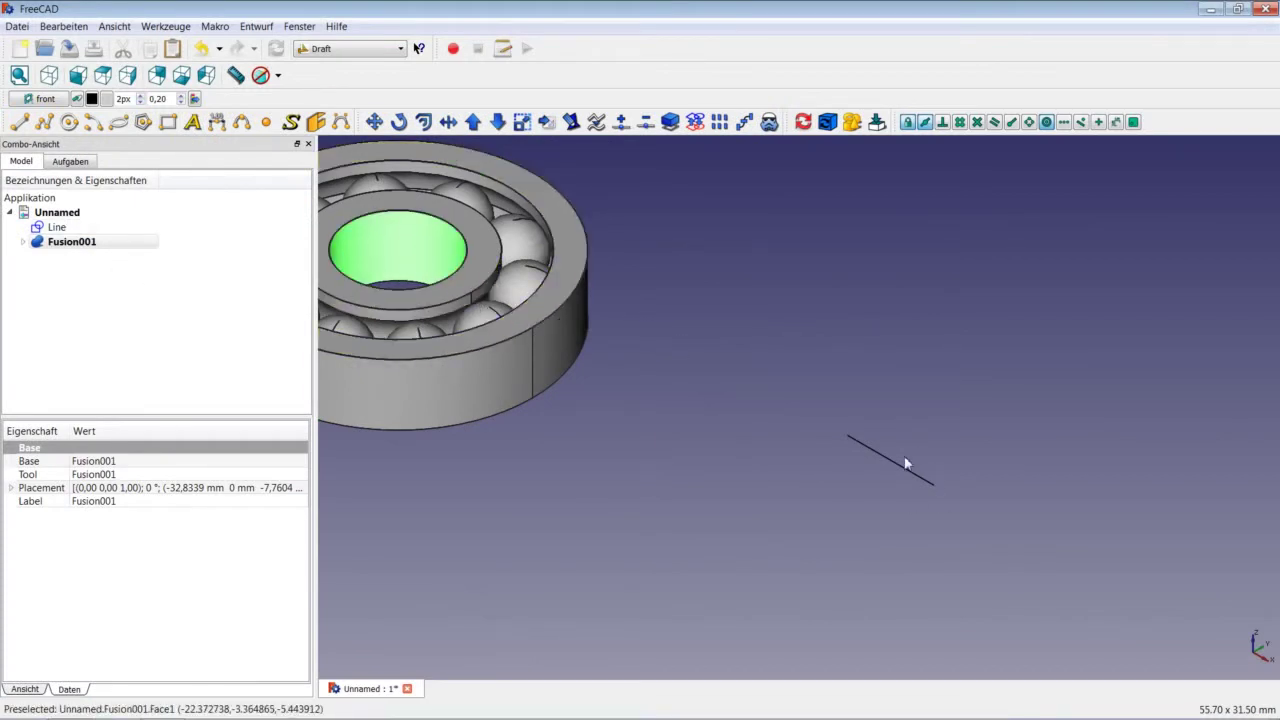
{"action": "left_click", "coordinate": [86, 227]}
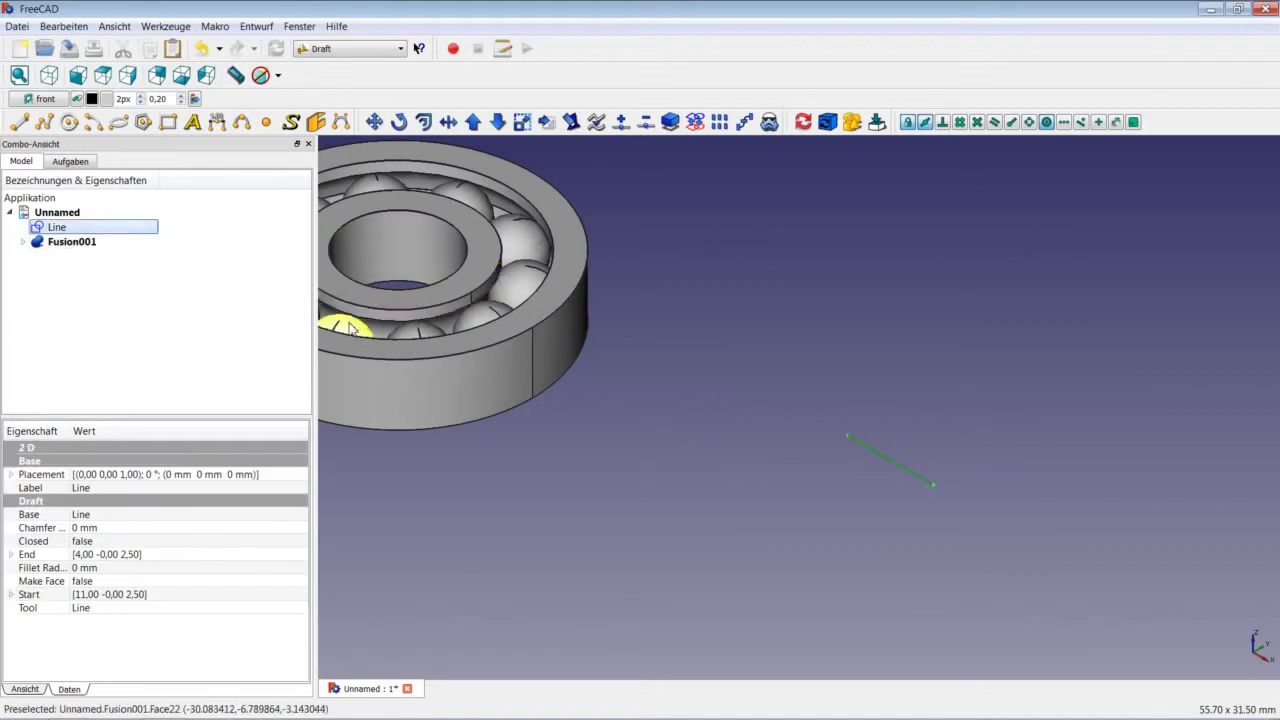
{"action": "key", "text": "Delete"}
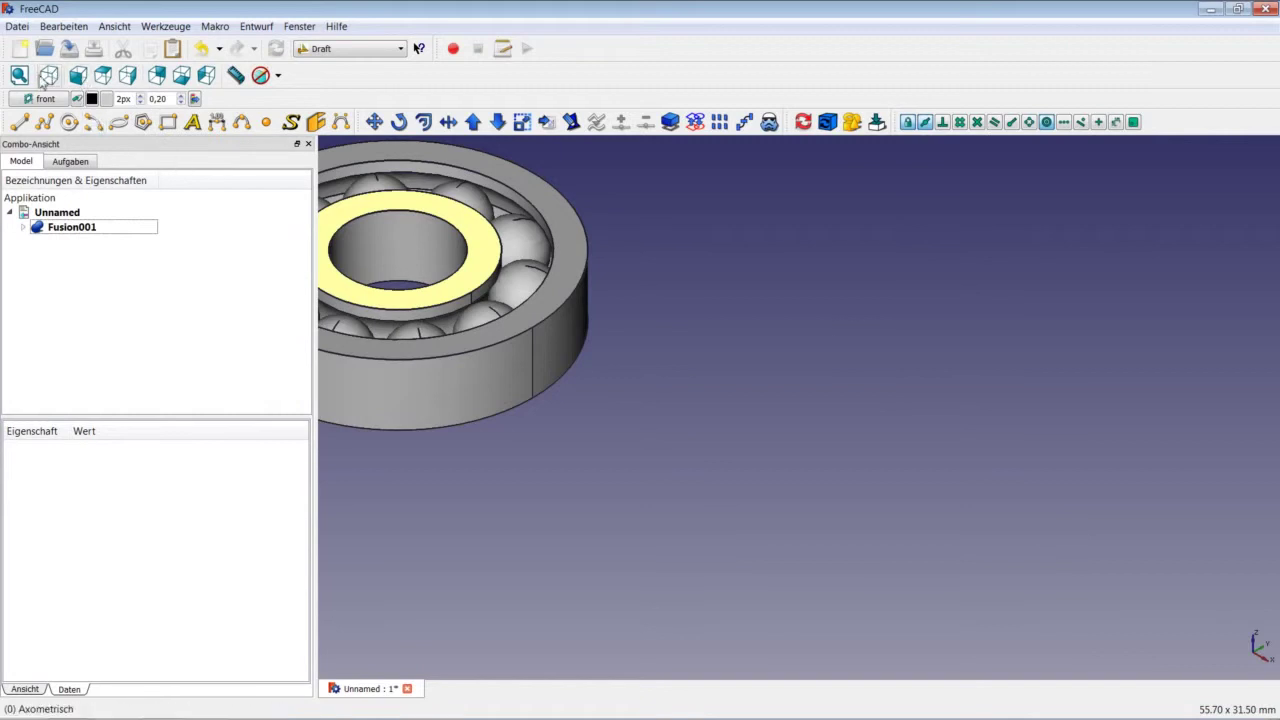
Step: Fit the finished bearing in the view and switch to the Part workbench
{"action": "right_click", "coordinate": [461, 497]}
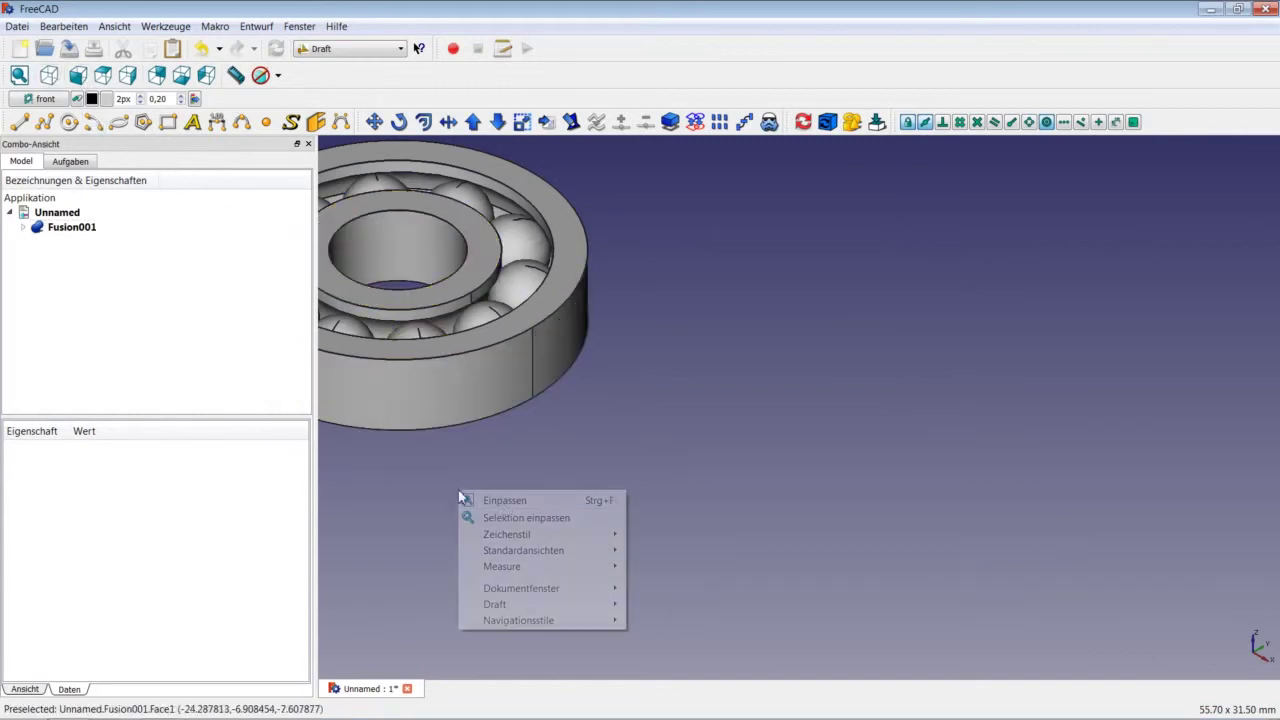
{"action": "left_click", "coordinate": [469, 503]}
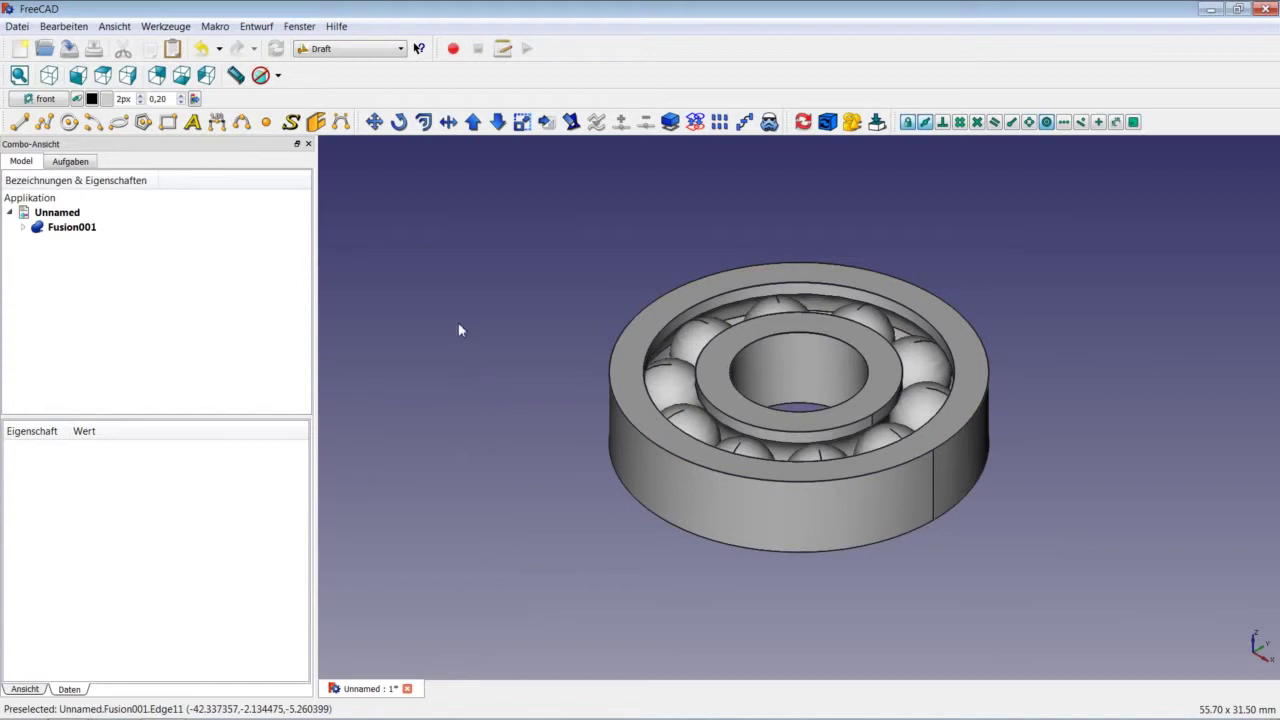
{"action": "left_click", "coordinate": [355, 48]}
{"action": "left_click", "coordinate": [338, 178]}
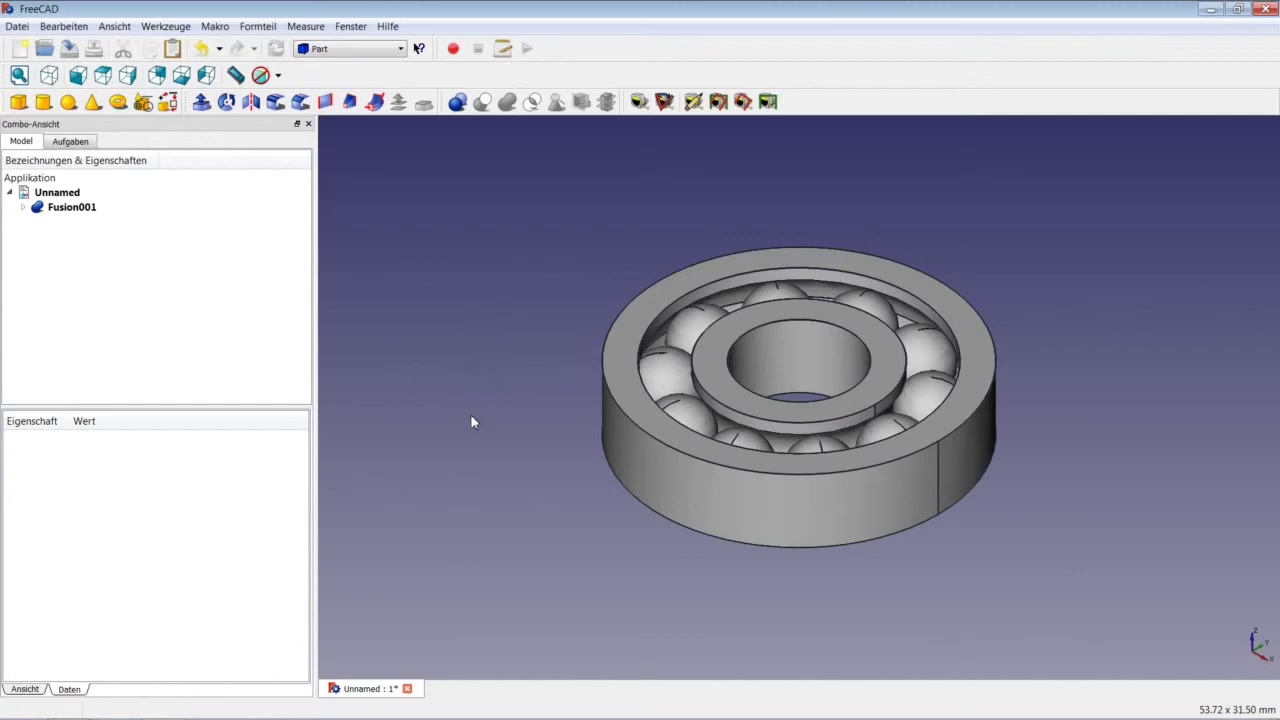
Step: Close the bearing document, answering the save prompt, and create a new empty document
{"action": "left_click", "coordinate": [407, 689]}
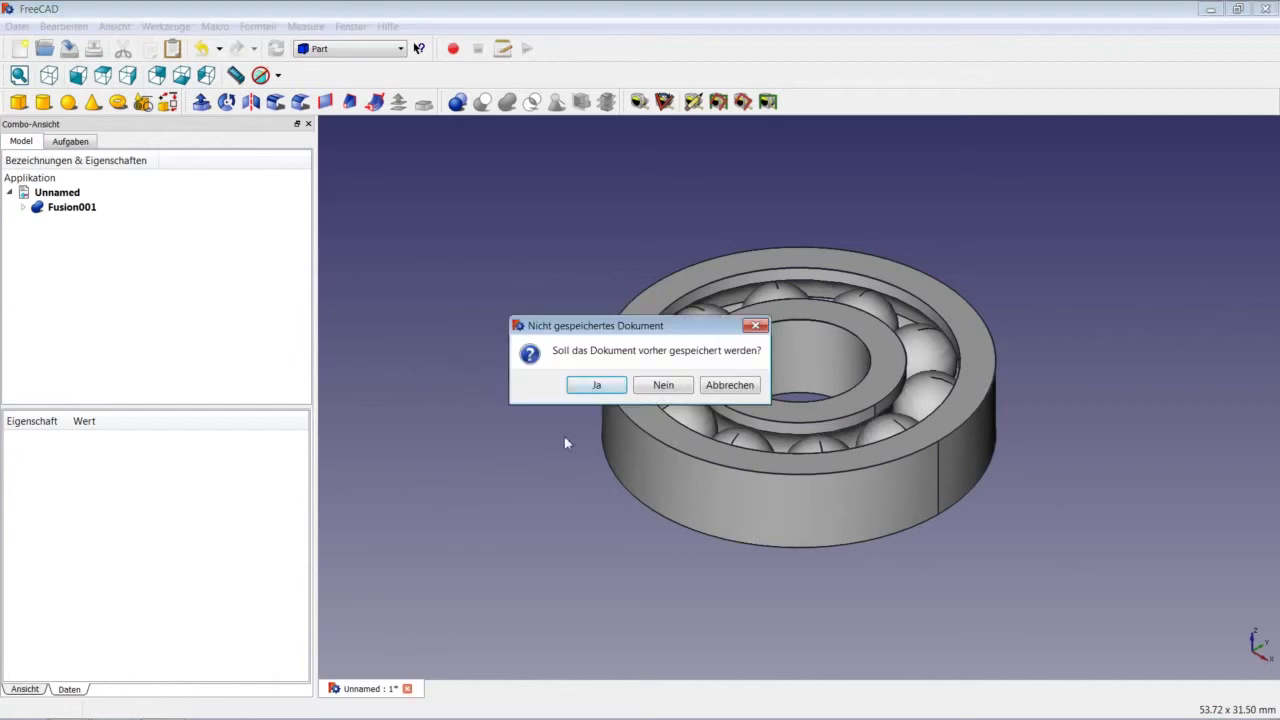
{"action": "left_click", "coordinate": [584, 386]}
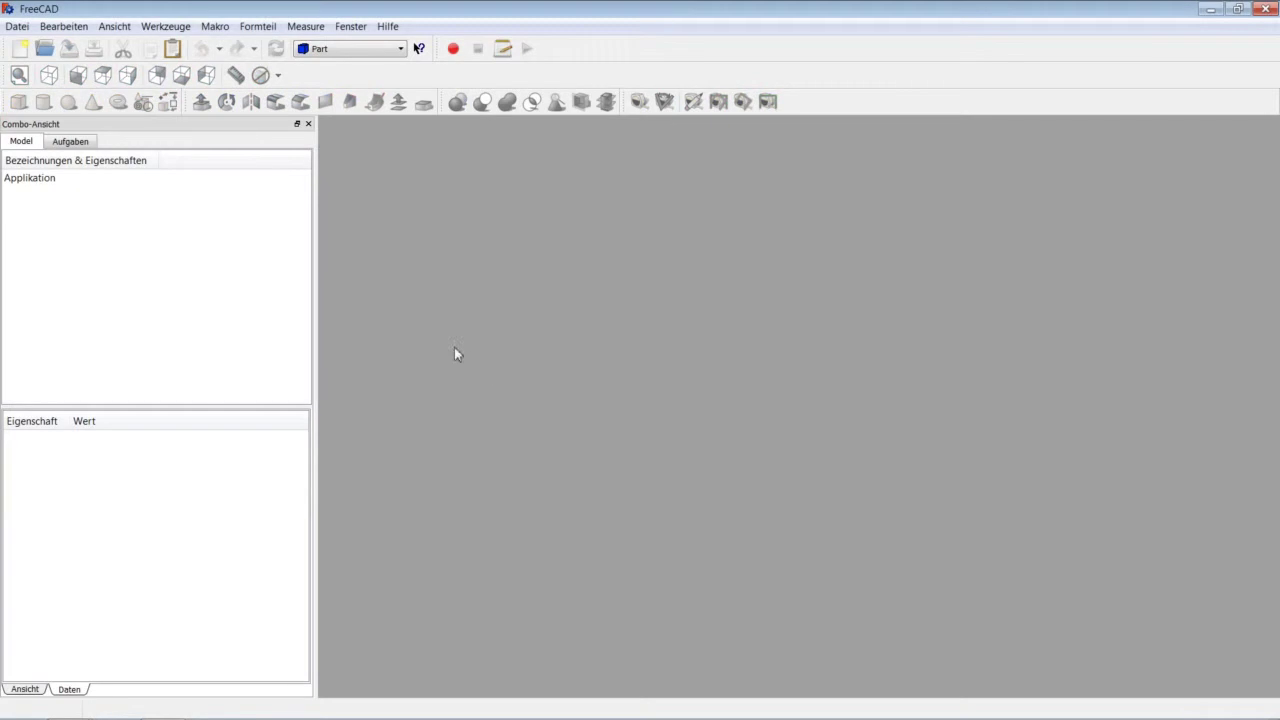
{"action": "left_click", "coordinate": [20, 50]}
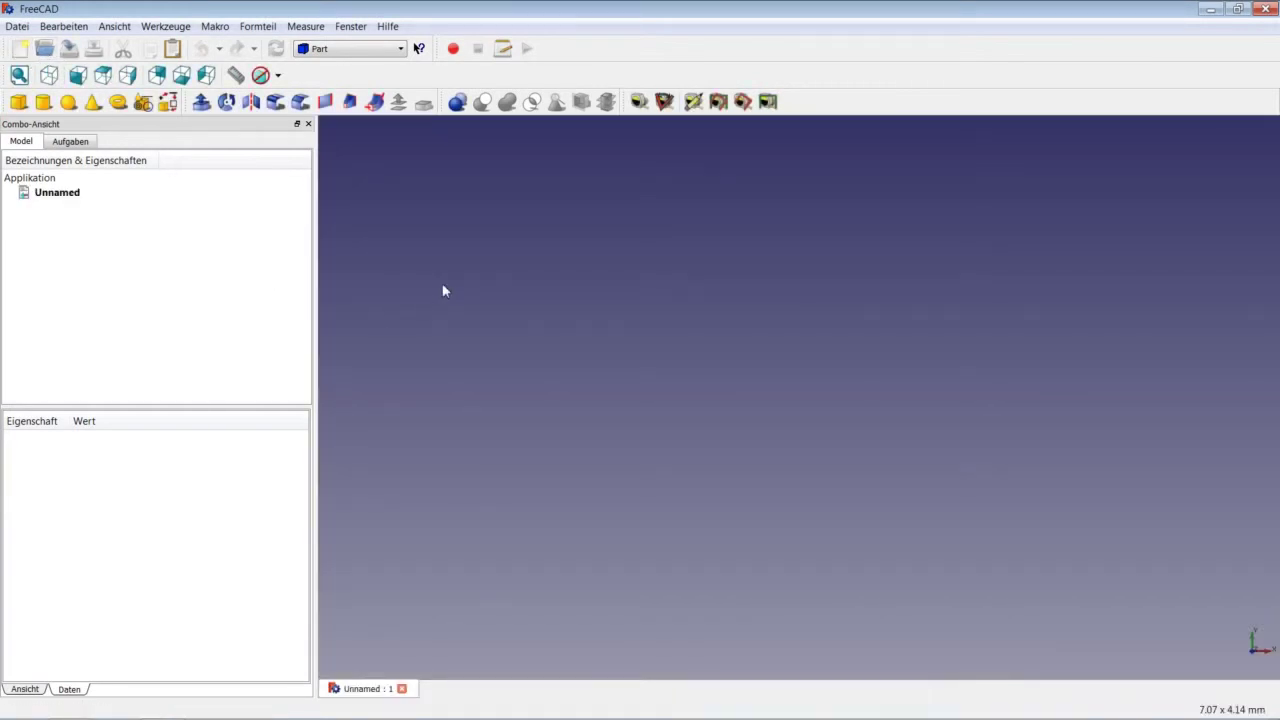
Step: Switch to Part Design, show the model tree and begin a sketch on the YZ plane
{"action": "left_click", "coordinate": [350, 48]}
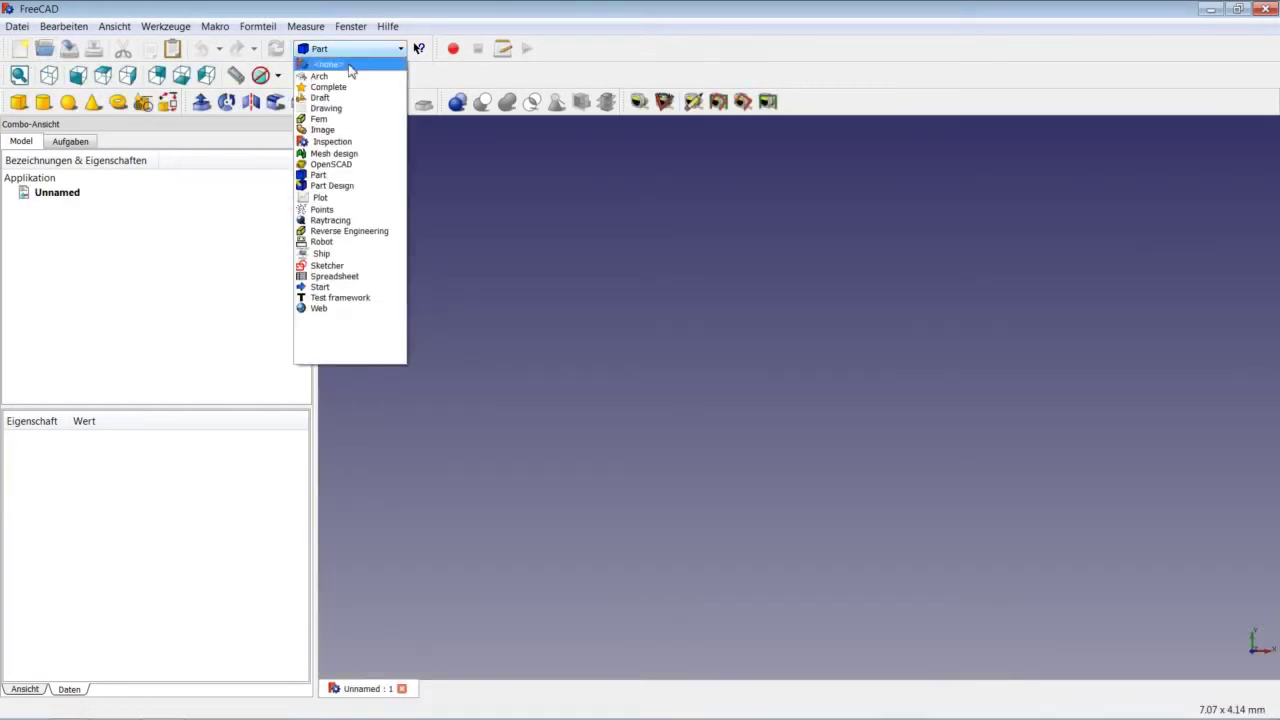
{"action": "left_click", "coordinate": [330, 185]}
{"action": "left_click", "coordinate": [21, 141]}
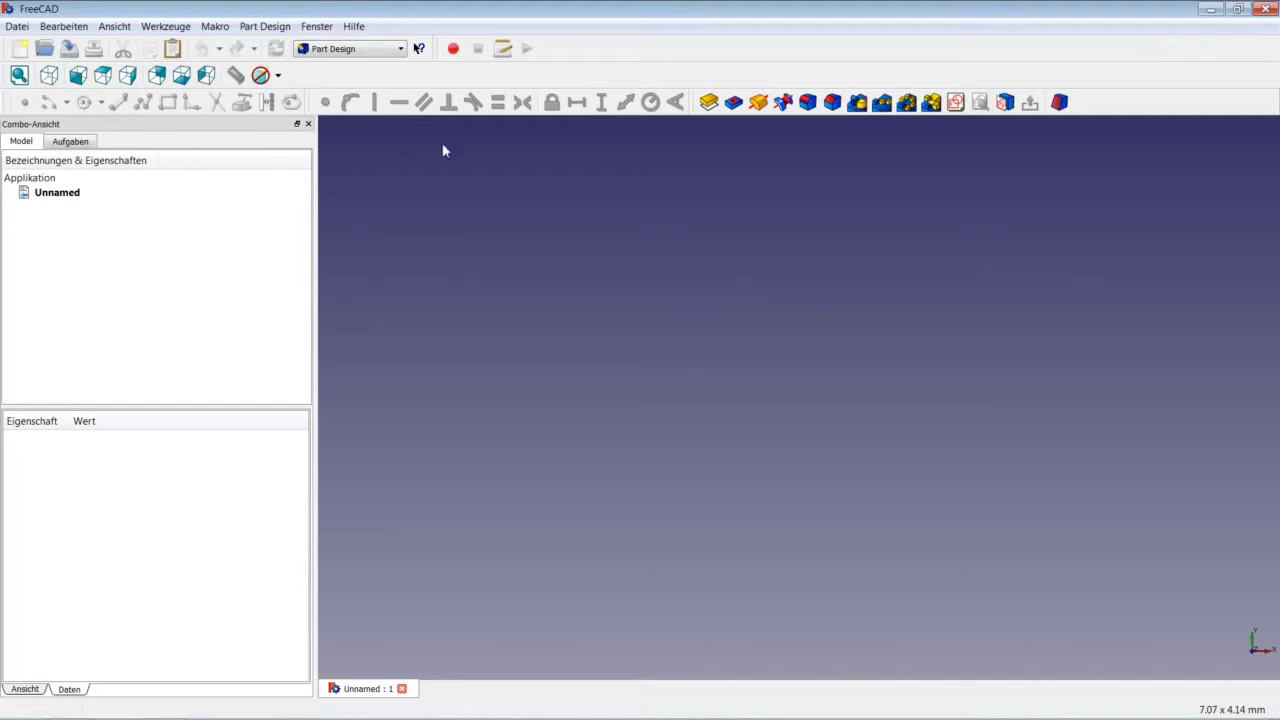
{"action": "left_click", "coordinate": [955, 102]}
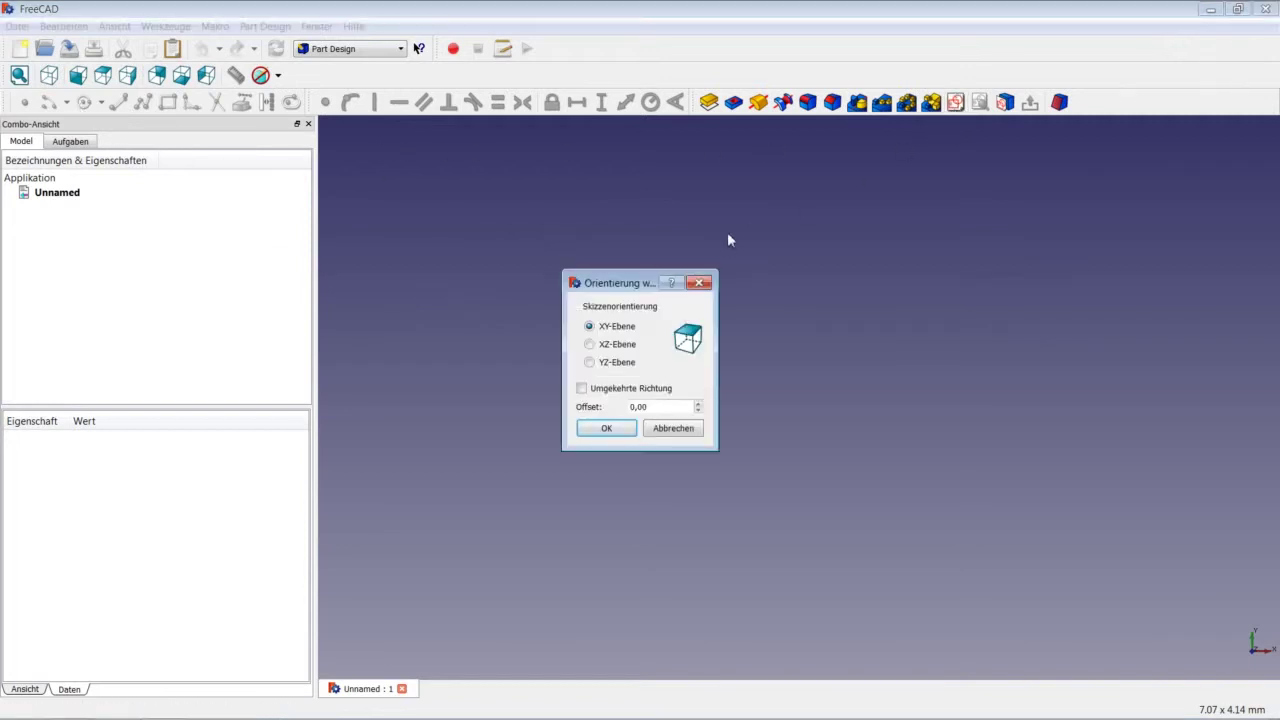
{"action": "left_click", "coordinate": [618, 366]}
Step: Draw a five-segment bracket-shaped polyline to the right of the vertical axis on the YZ sketch
{"action": "left_click", "coordinate": [607, 430]}
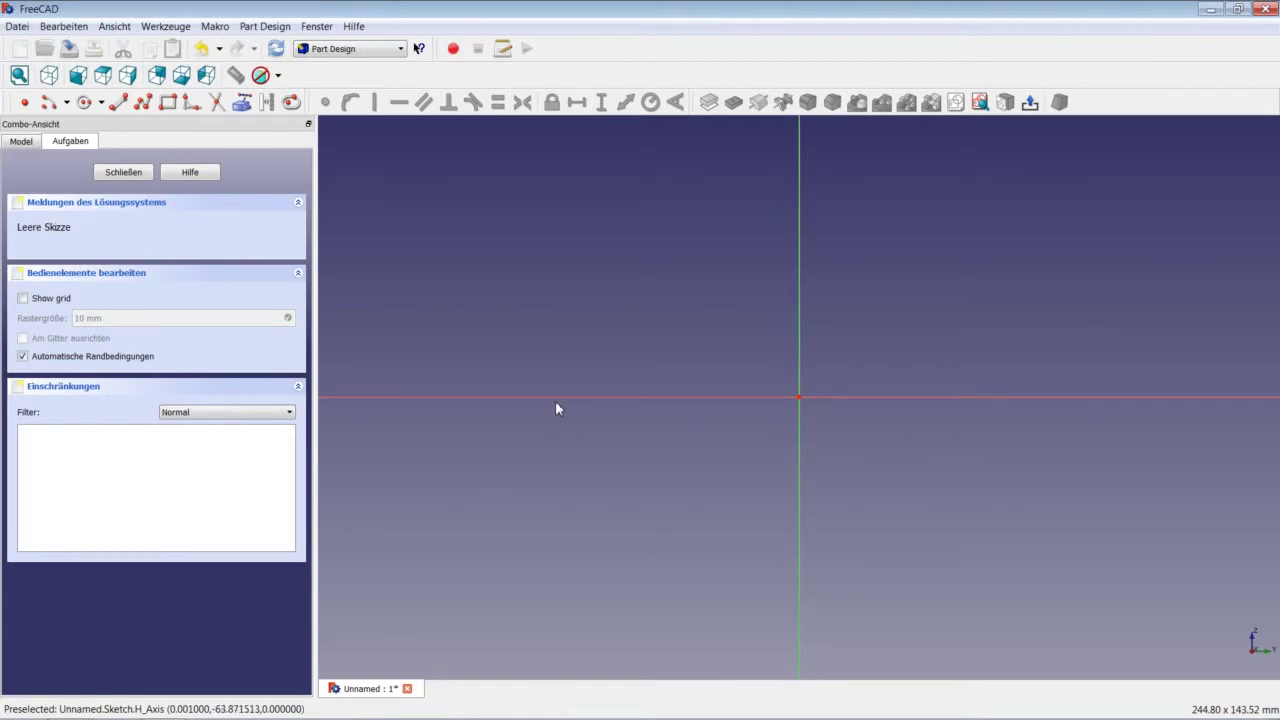
{"action": "left_click", "coordinate": [158, 108]}
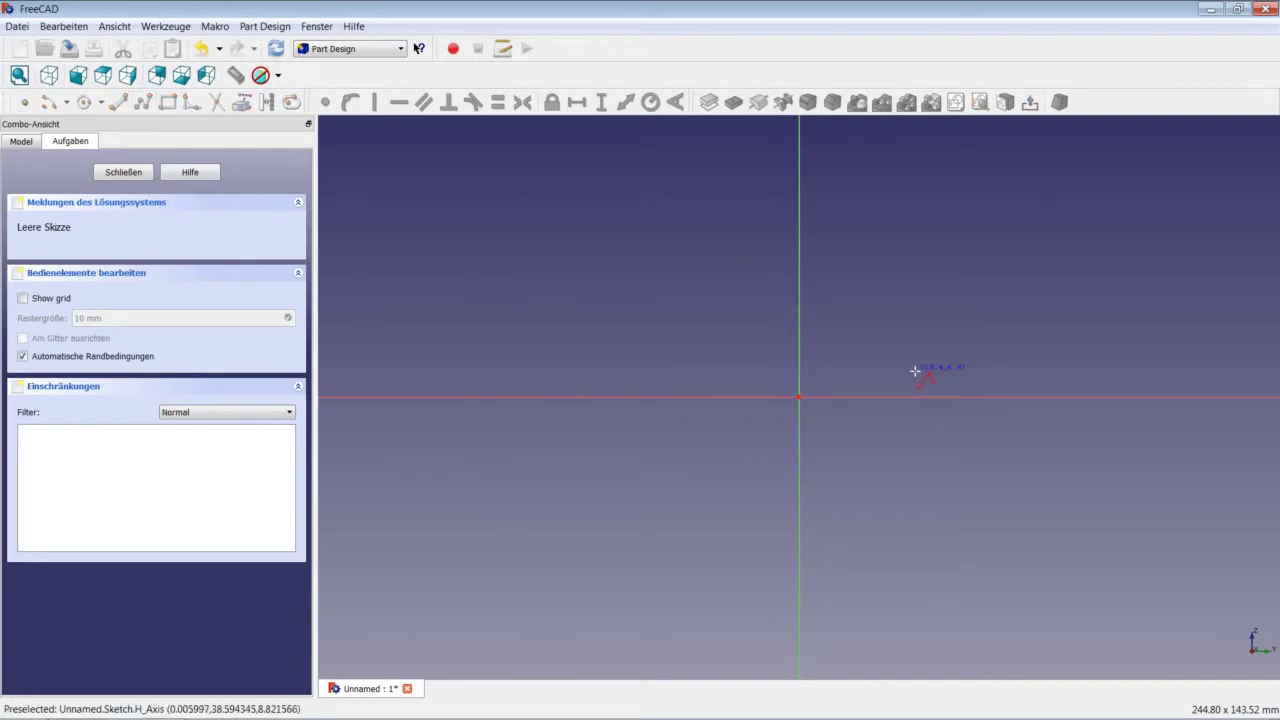
{"action": "scroll", "coordinate": [916, 377], "scroll_direction": "up", "scroll_amount": 2}
{"action": "scroll", "coordinate": [916, 377], "scroll_direction": "up", "scroll_amount": 2}
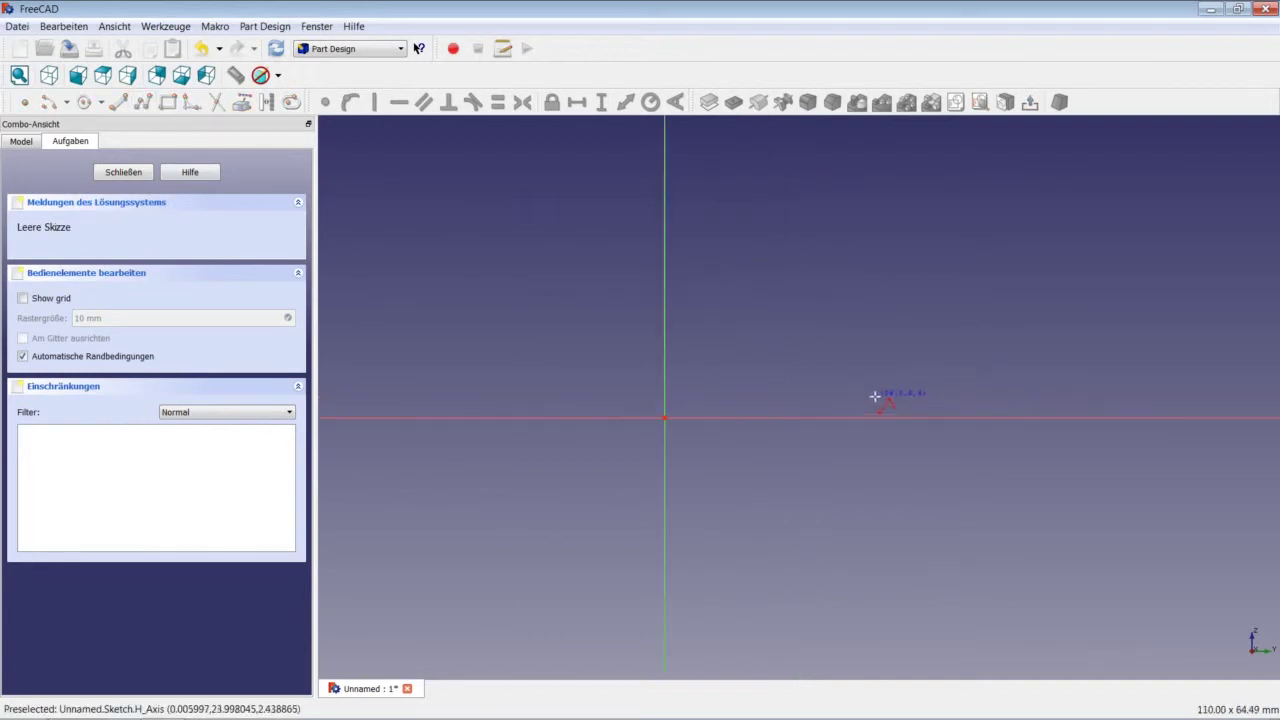
{"action": "left_click", "coordinate": [838, 357]}
{"action": "left_click", "coordinate": [838, 330]}
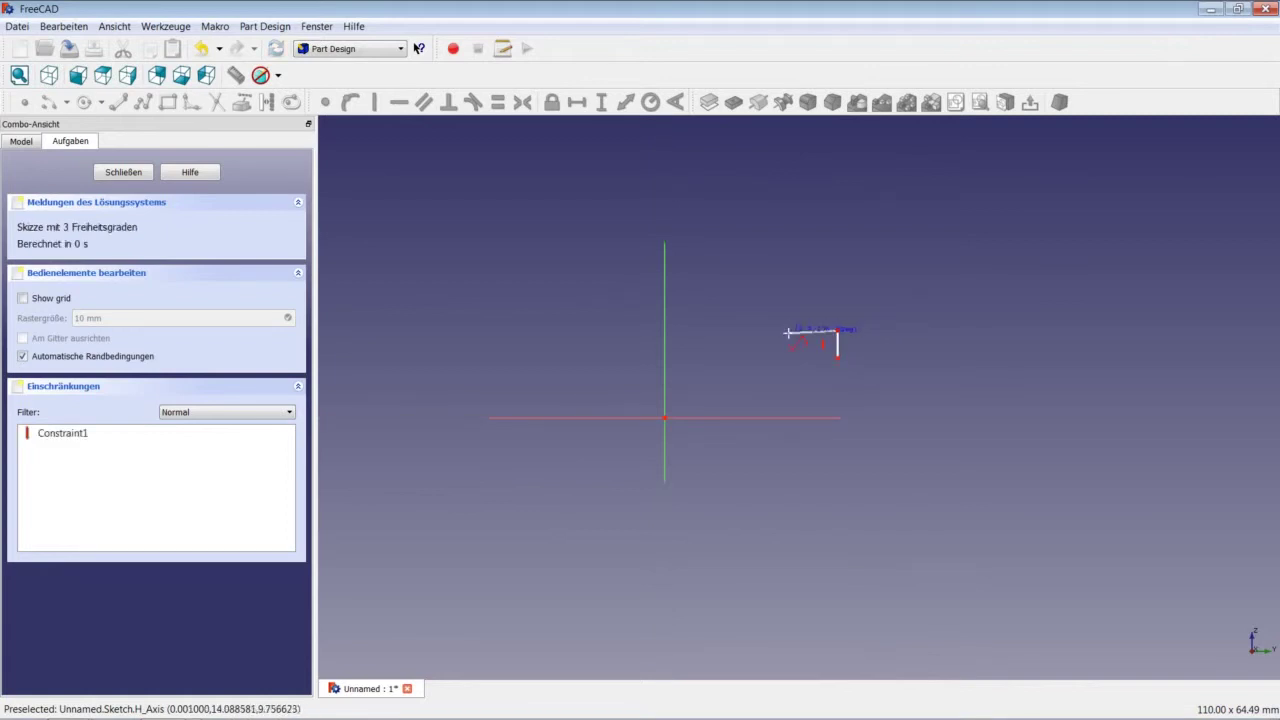
{"action": "left_click", "coordinate": [788, 330]}
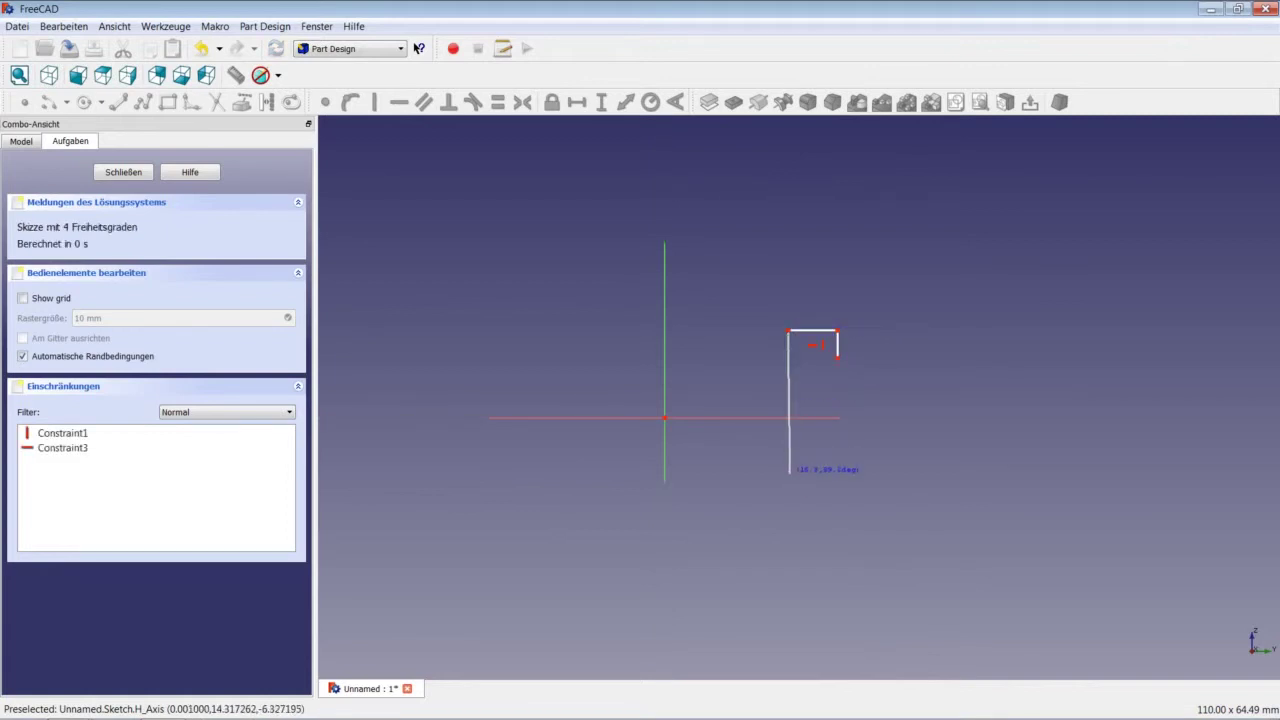
{"action": "left_click", "coordinate": [789, 477]}
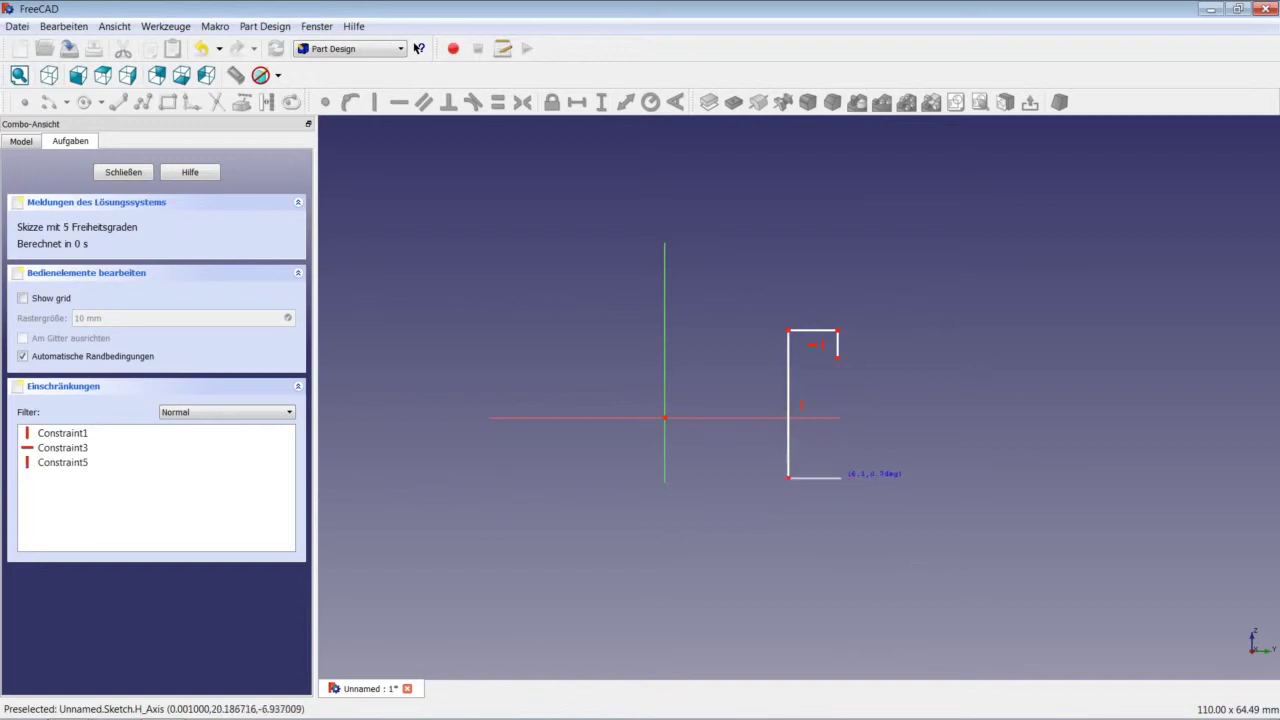
{"action": "left_click", "coordinate": [840, 477]}
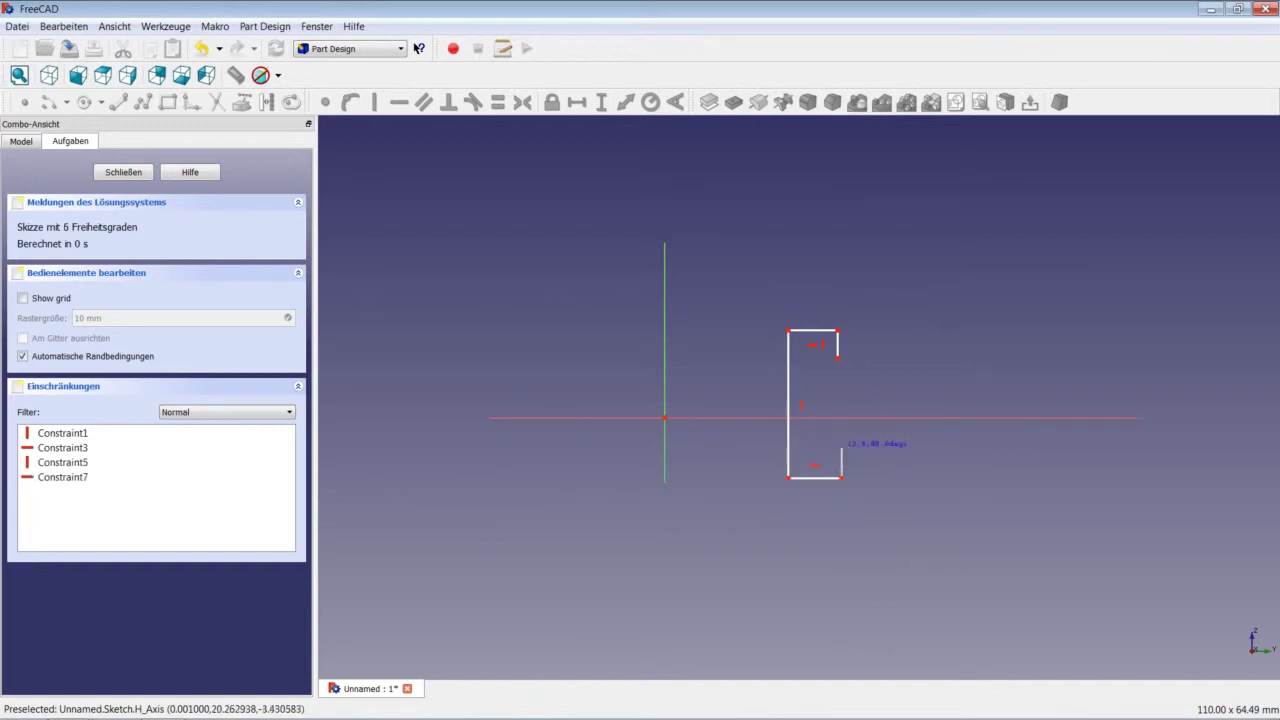
{"action": "left_click", "coordinate": [842, 447]}
{"action": "right_click", "coordinate": [874, 392]}
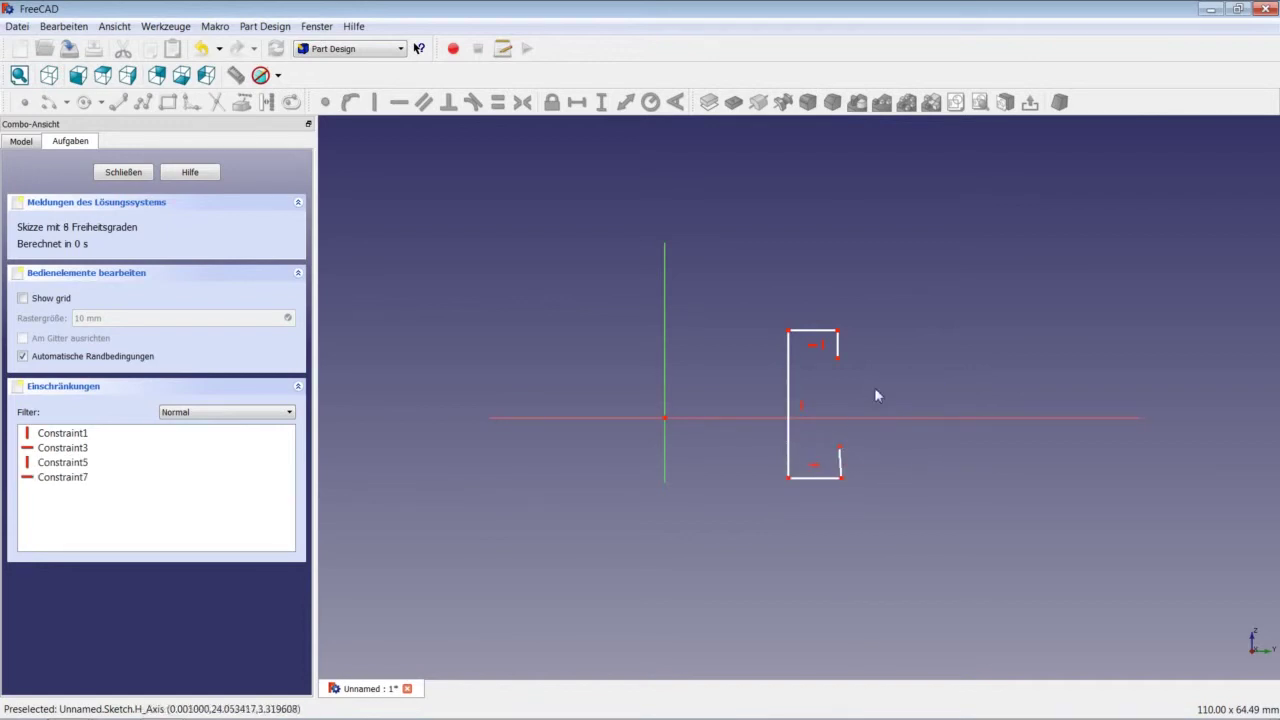
Step: Constrain the short lower-right edge to be vertical
{"action": "left_click", "coordinate": [842, 465]}
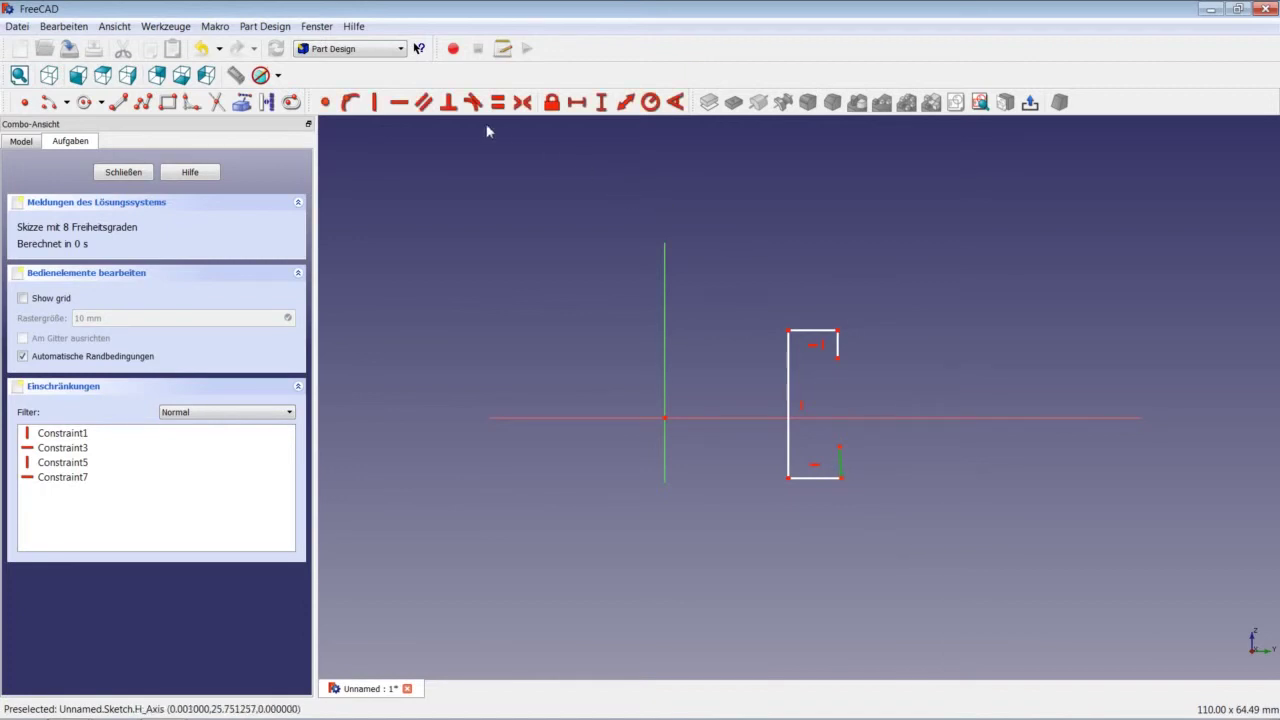
{"action": "left_click", "coordinate": [375, 102]}
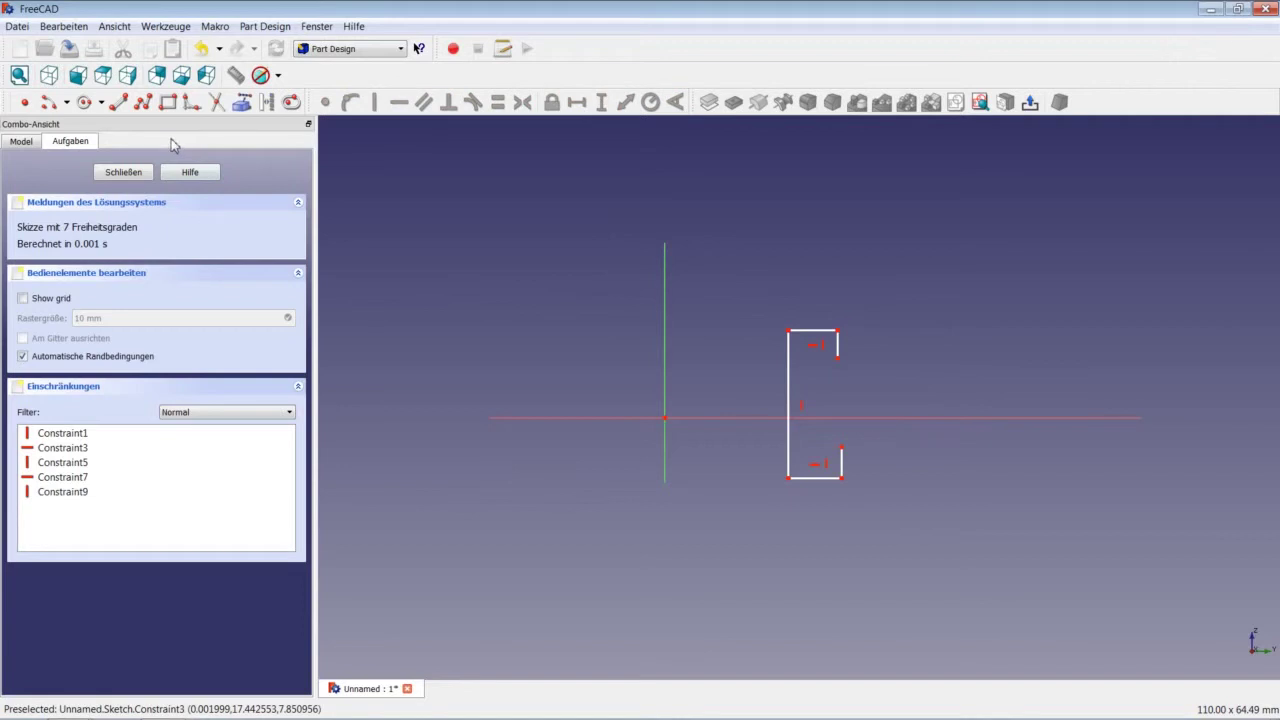
{"action": "left_click", "coordinate": [52, 105]}
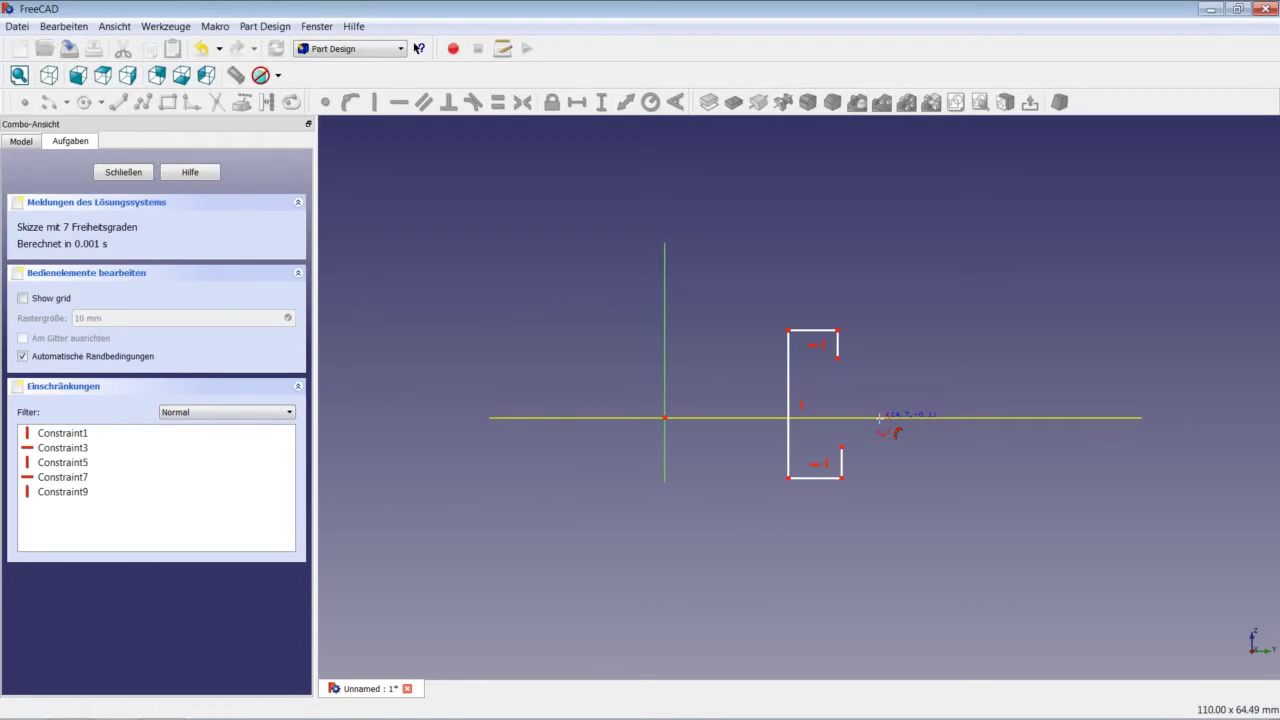
Step: Draw an arc centred on the horizontal axis from the upper open end to the lower-right vertex
{"action": "left_click", "coordinate": [880, 418]}
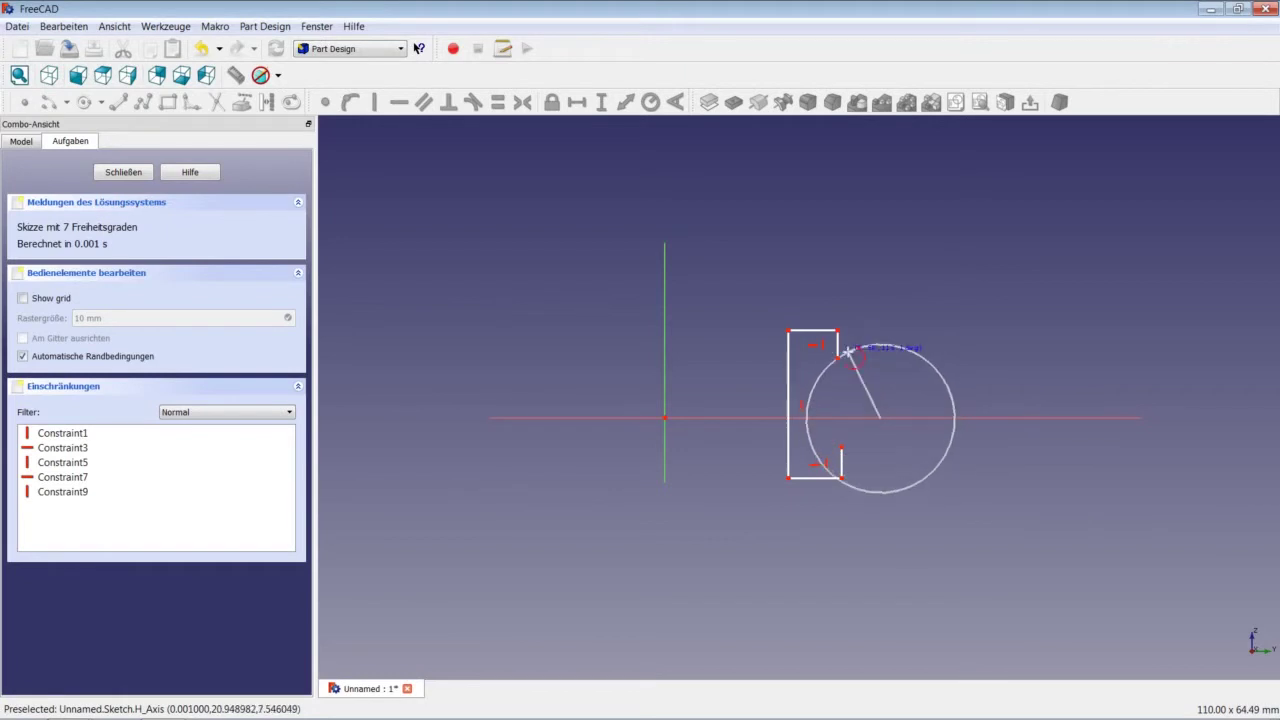
{"action": "left_click", "coordinate": [848, 352]}
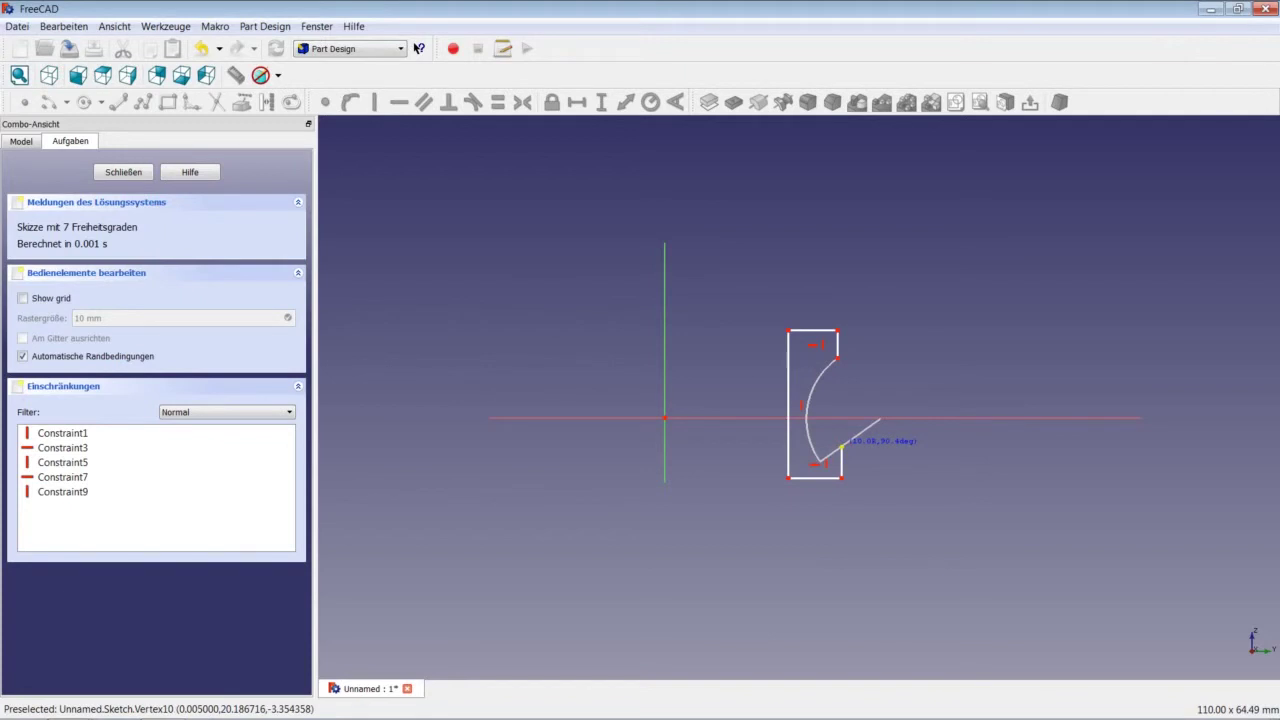
{"action": "left_click", "coordinate": [842, 446]}
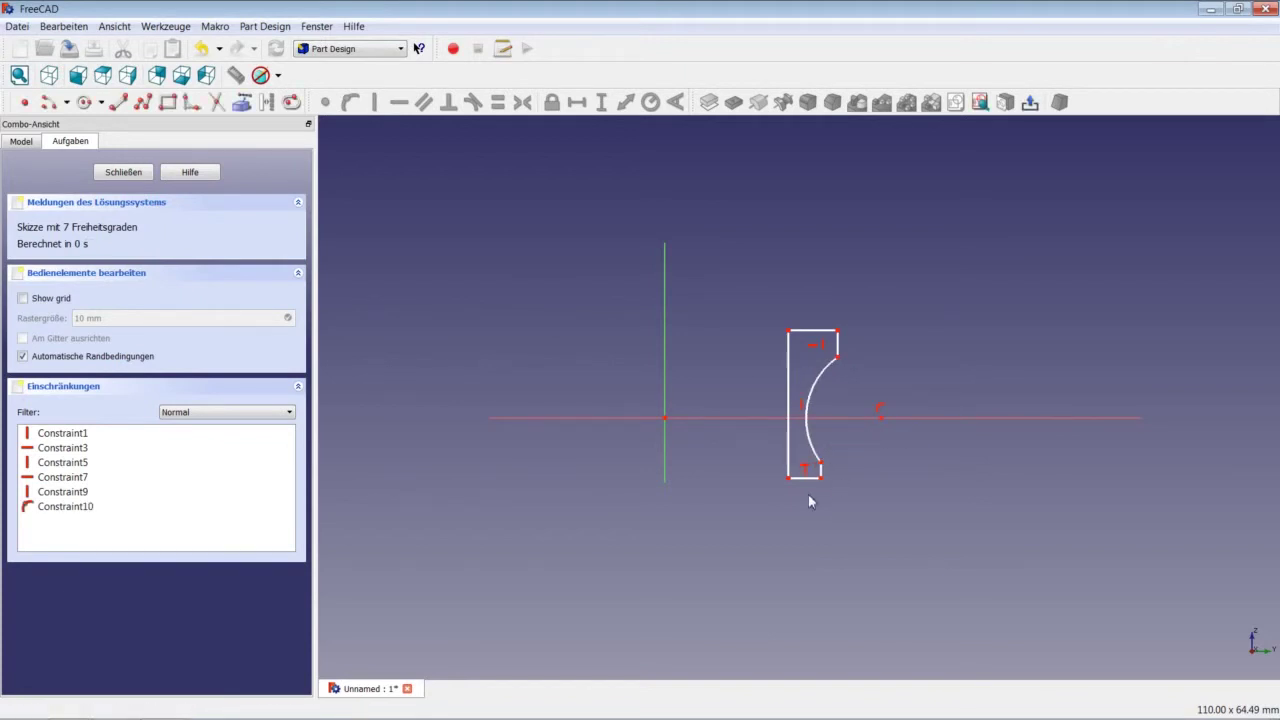
Step: Make the top and bottom edges equal, and the two short right edges equal
{"action": "left_click", "coordinate": [800, 329]}
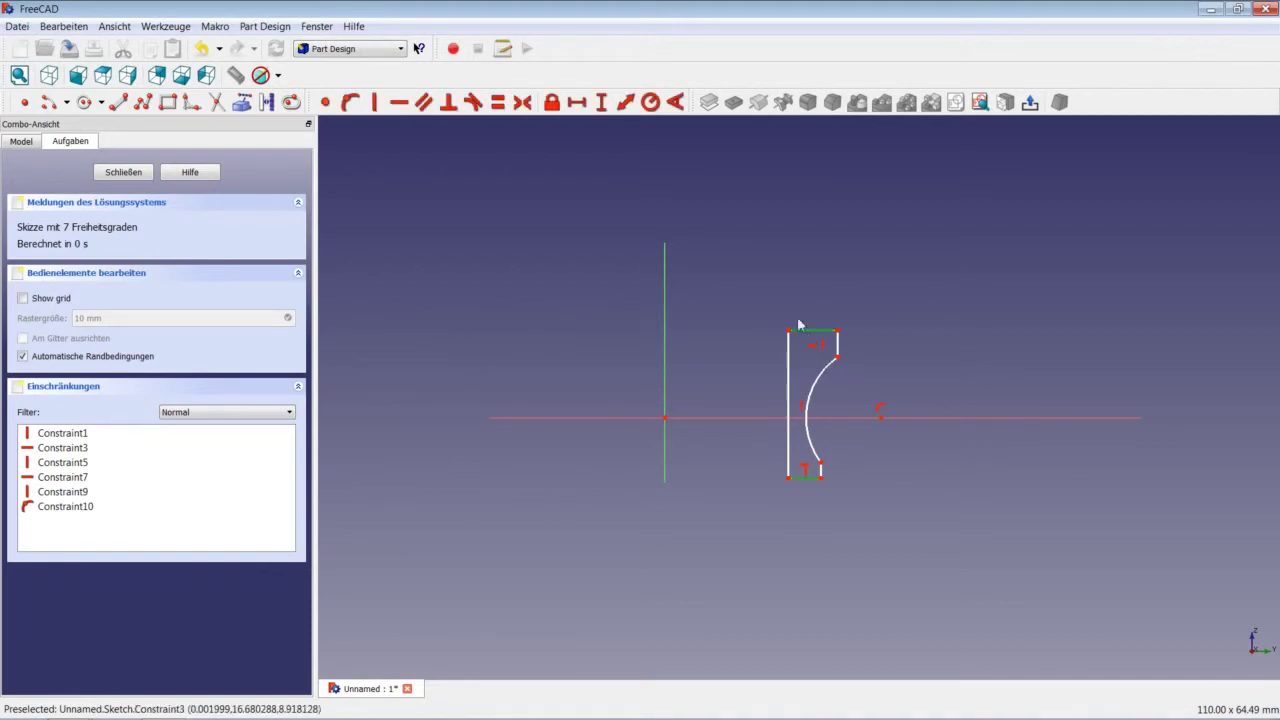
{"action": "left_click", "coordinate": [497, 102]}
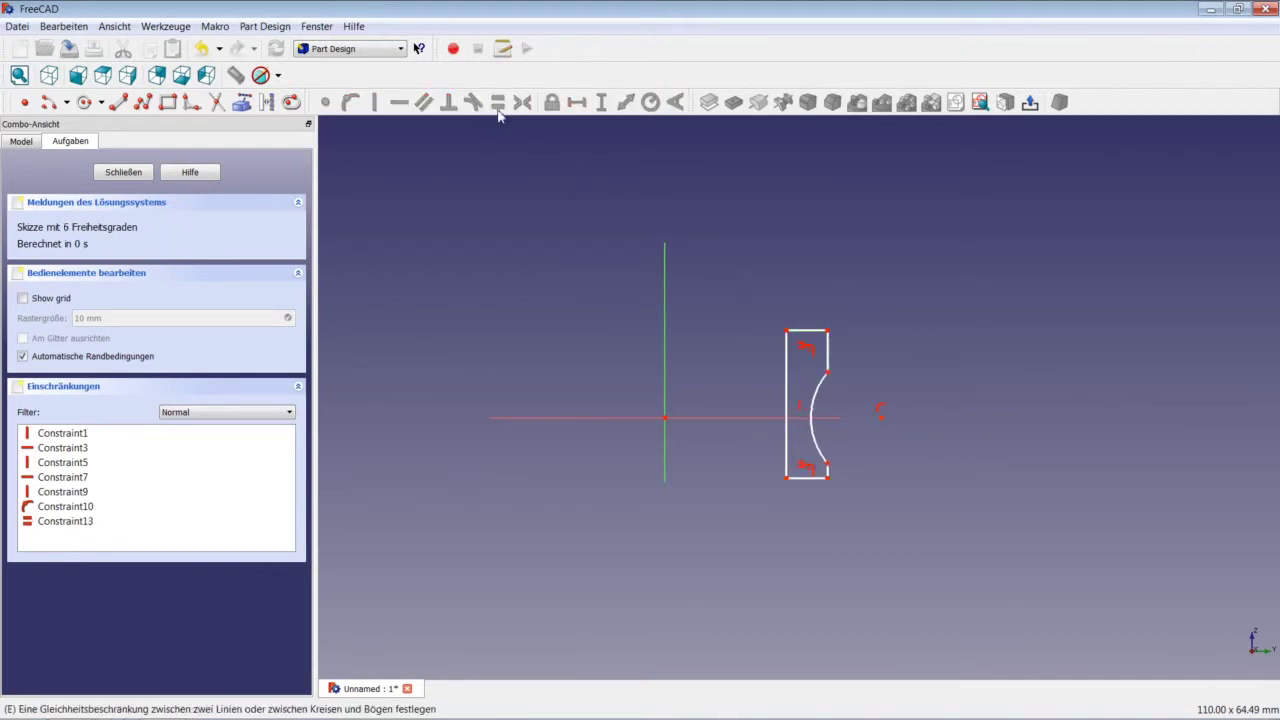
{"action": "left_click", "coordinate": [828, 474]}
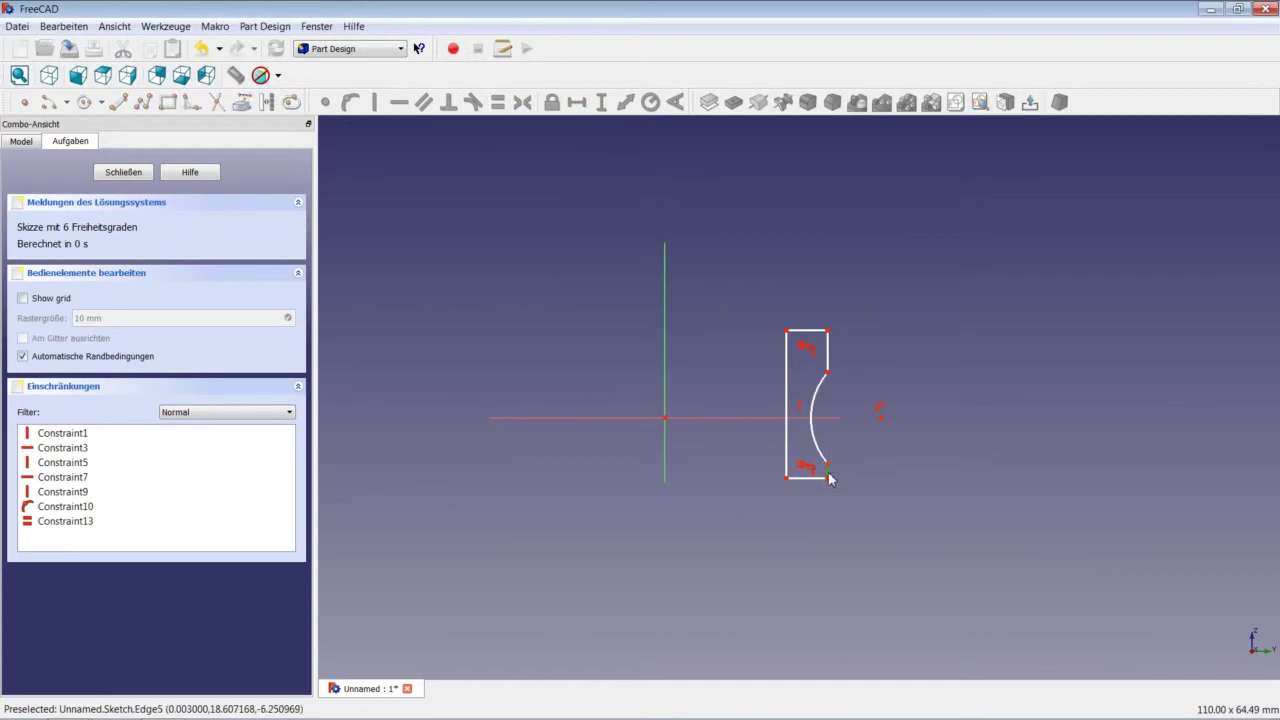
{"action": "left_click", "coordinate": [828, 352]}
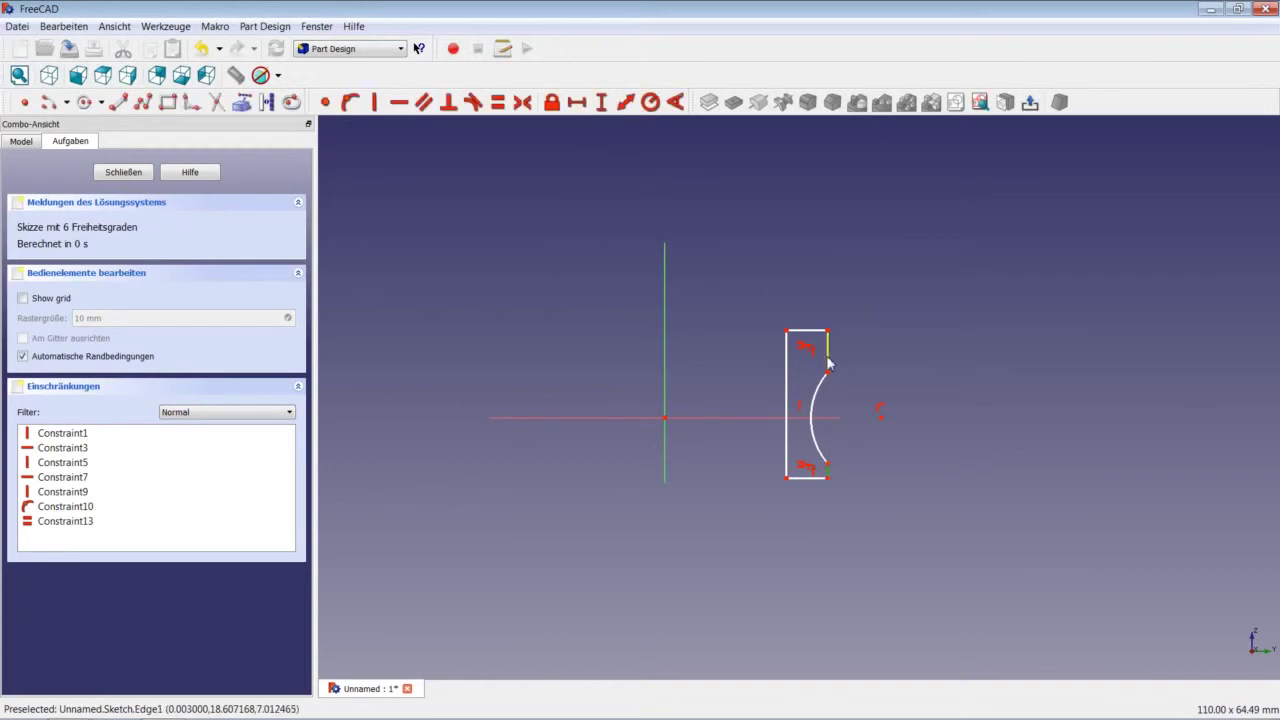
{"action": "left_click", "coordinate": [497, 102]}
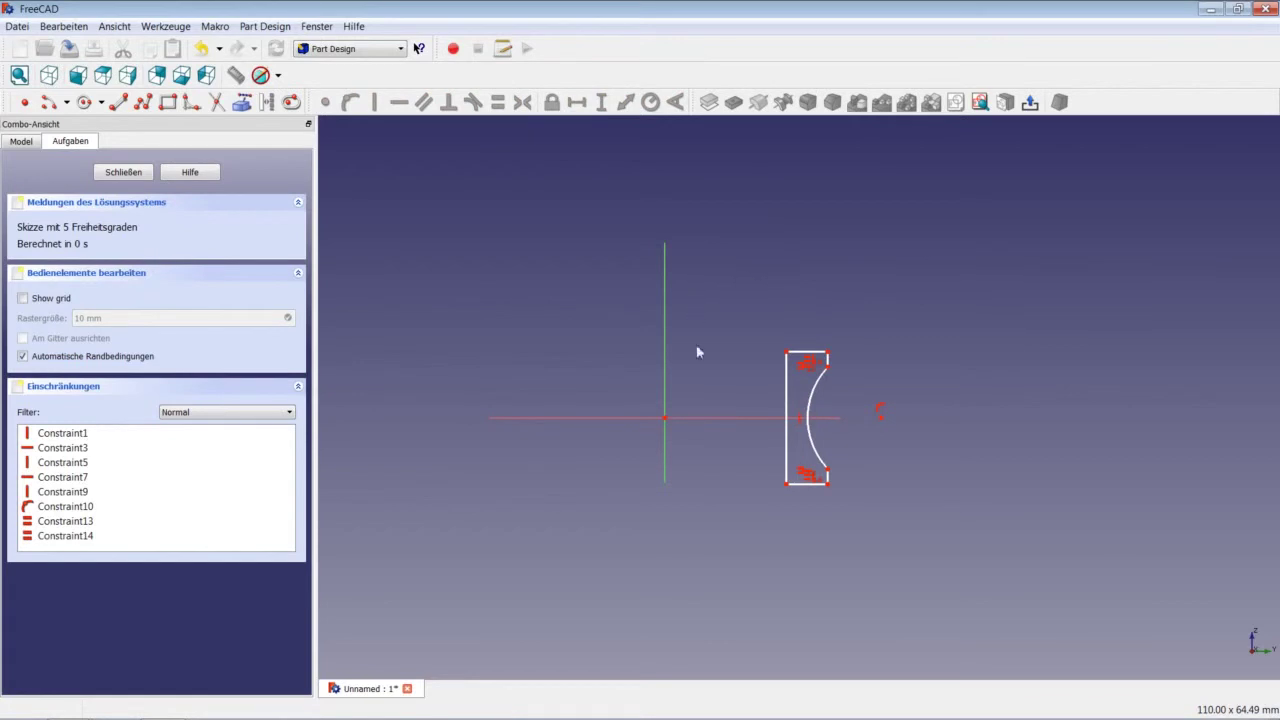
{"action": "left_click", "coordinate": [787, 398]}
Step: Set the left edge's vertical length to 5 mm
{"action": "left_click", "coordinate": [601, 102]}
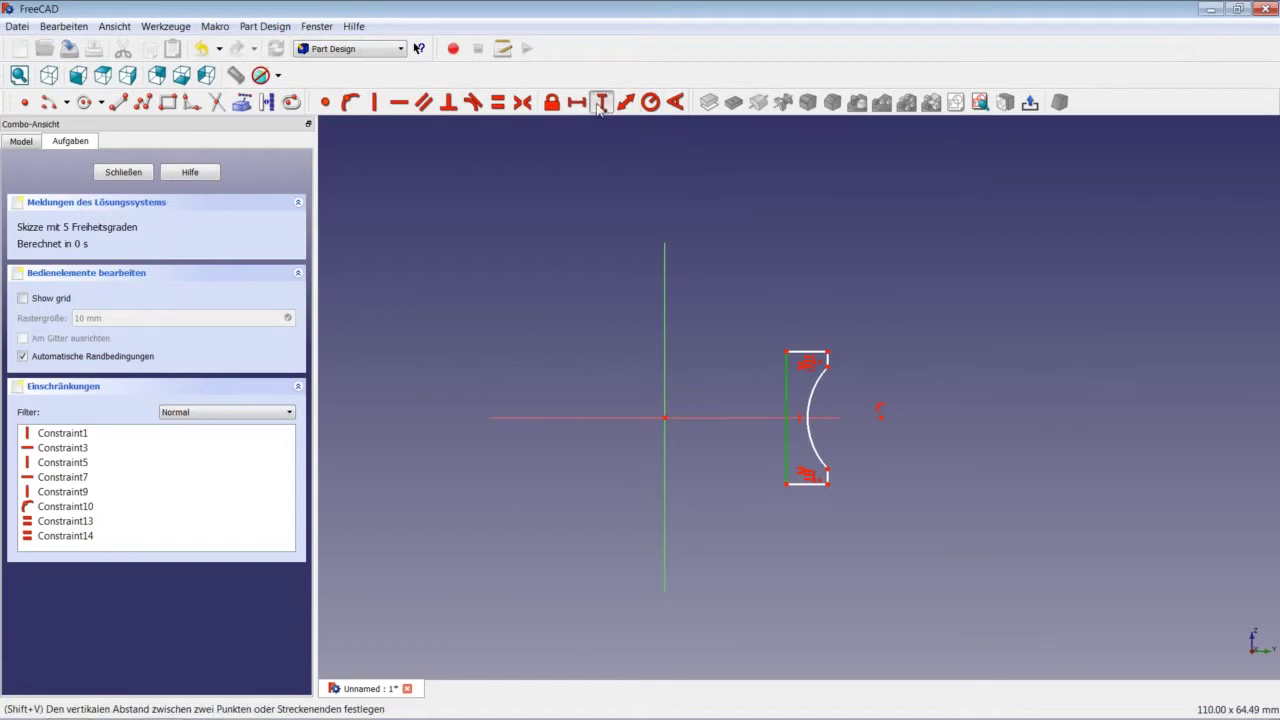
{"action": "type", "text": "5"}
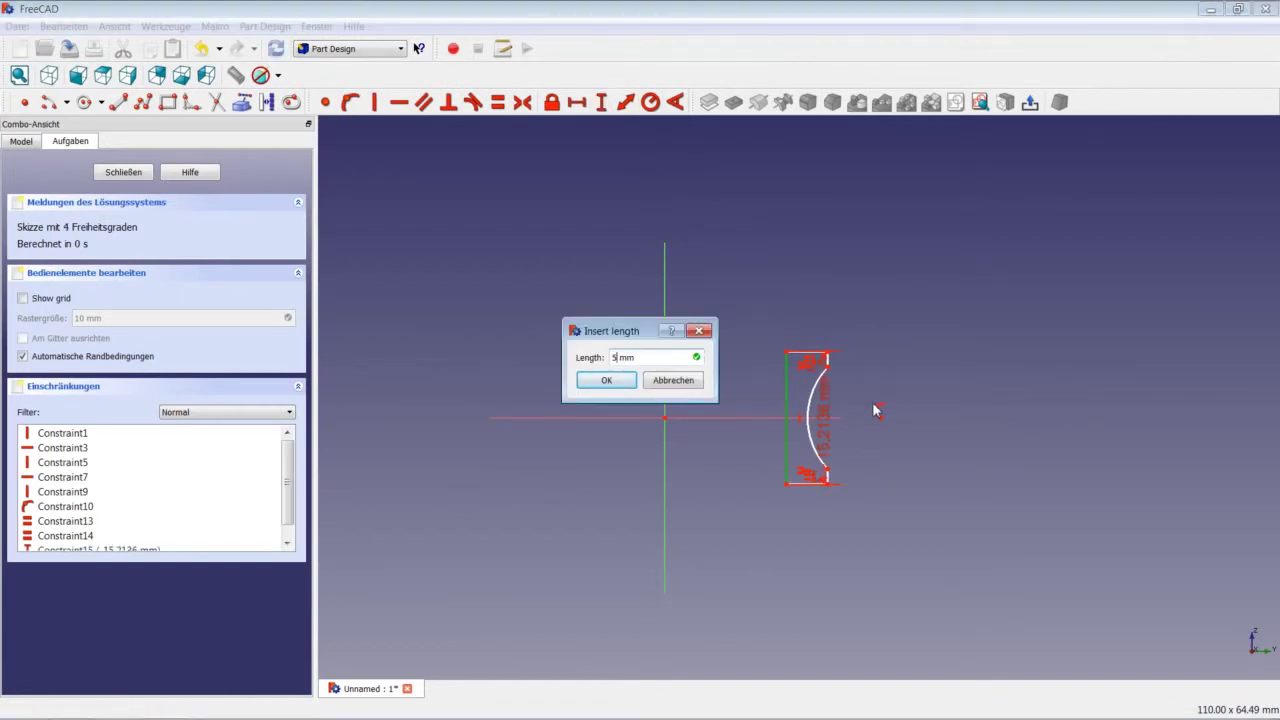
{"action": "key", "text": "Return"}
Step: Give the raceway arc a 2.25 mm radius
{"action": "scroll", "coordinate": [794, 428], "scroll_direction": "up", "scroll_amount": 1}
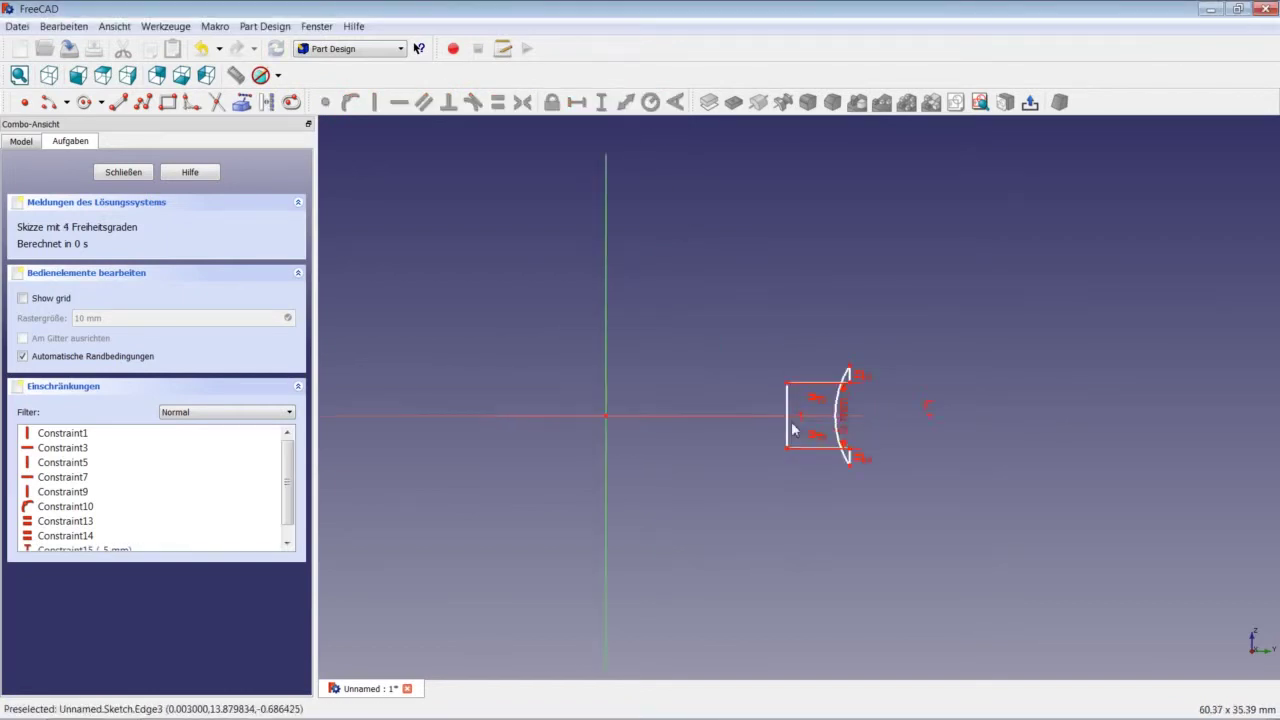
{"action": "scroll", "coordinate": [794, 428], "scroll_direction": "up", "scroll_amount": 3}
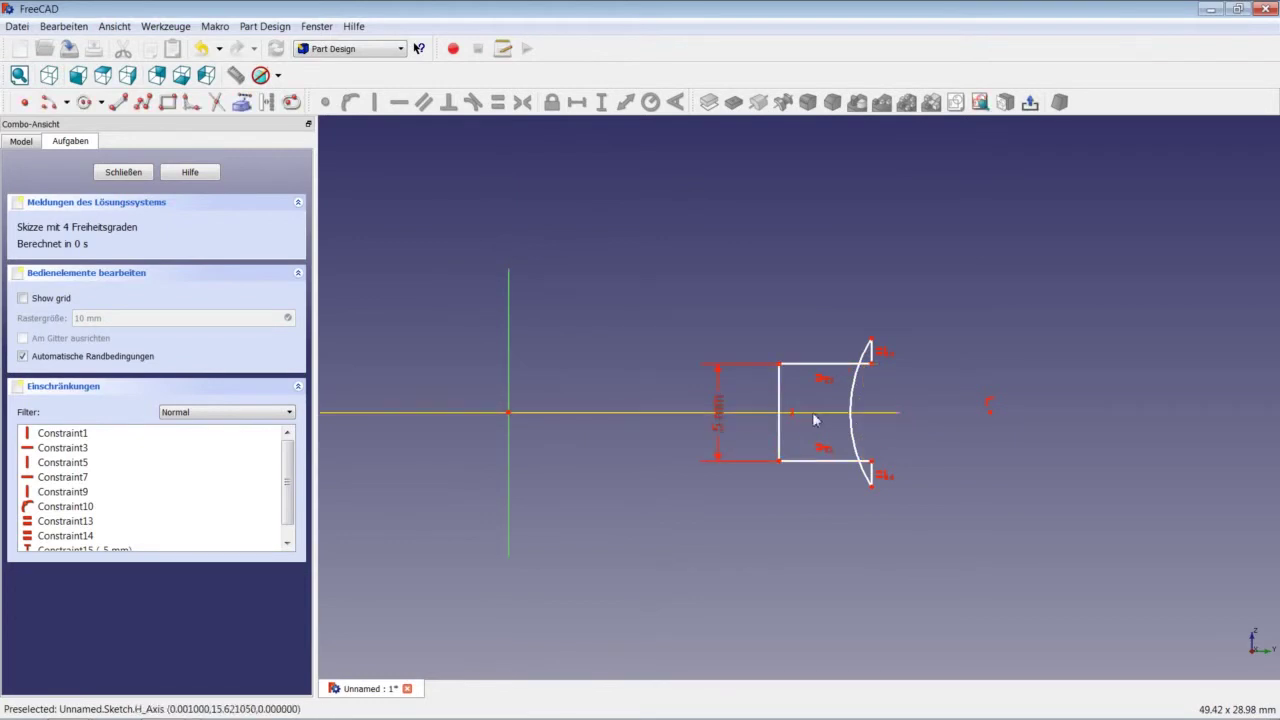
{"action": "left_click", "coordinate": [850, 425]}
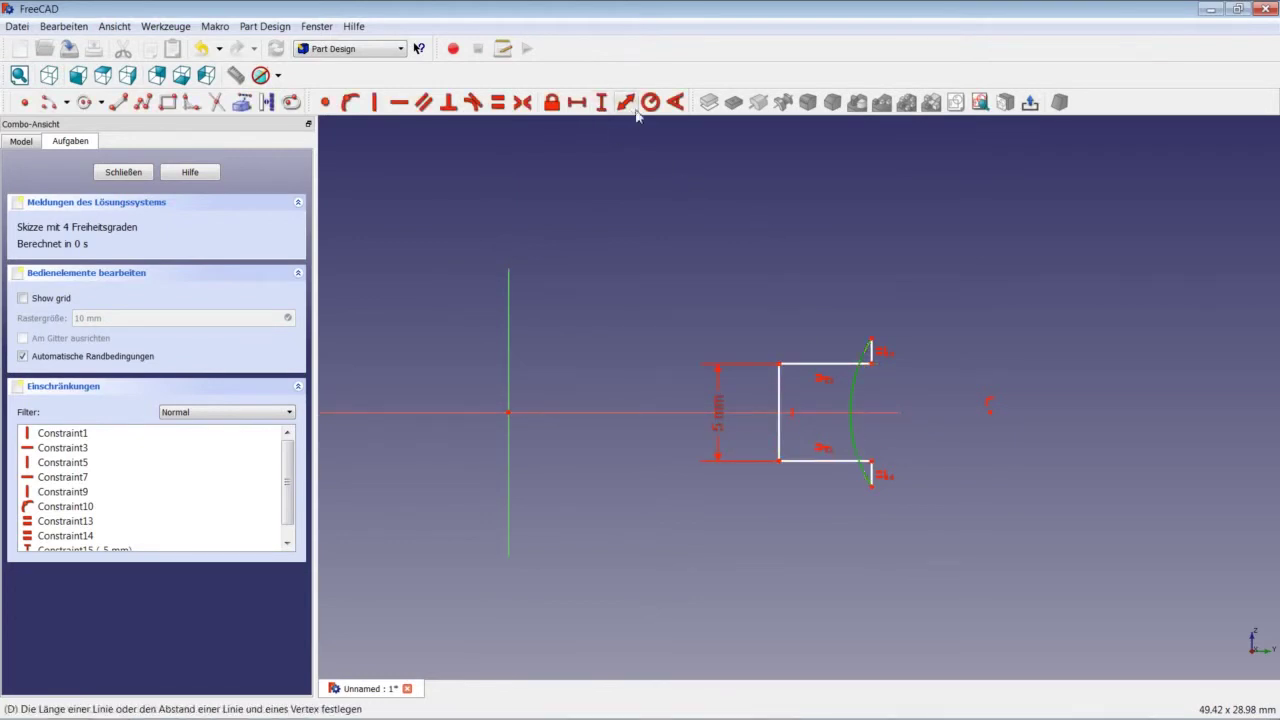
{"action": "left_click", "coordinate": [651, 102]}
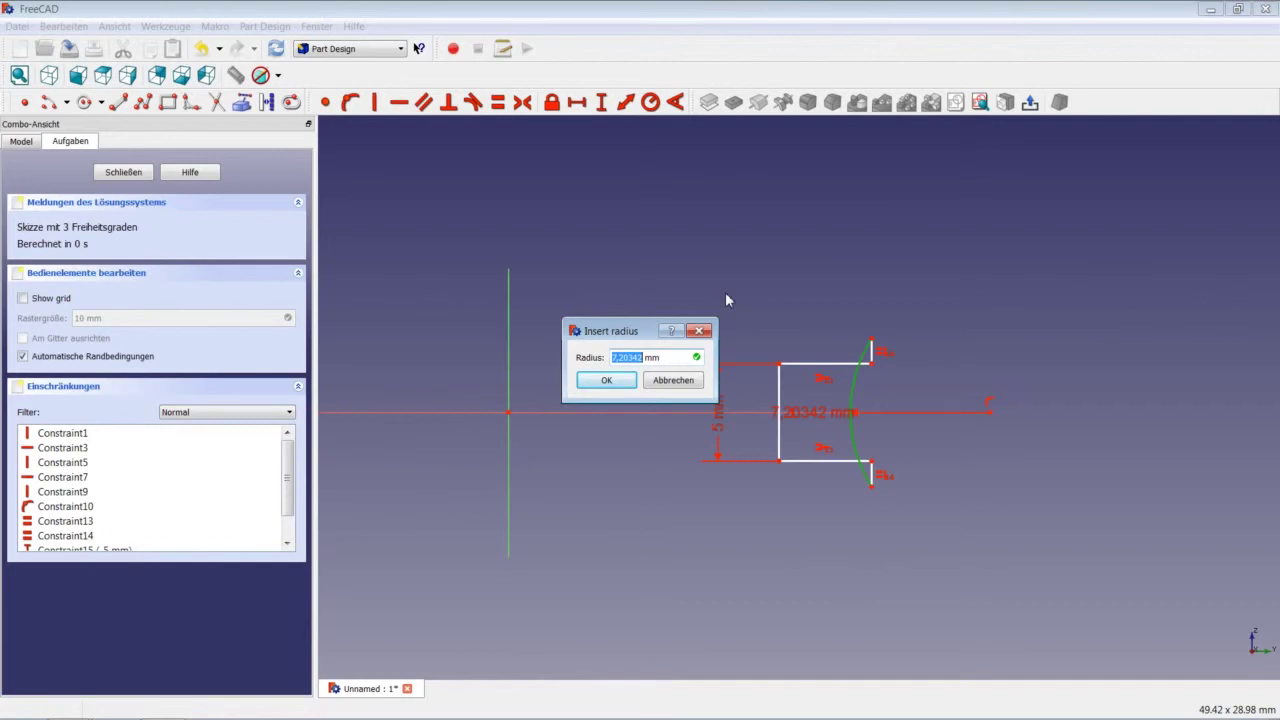
{"action": "type", "text": "2,25"}
{"action": "key", "text": "Return"}
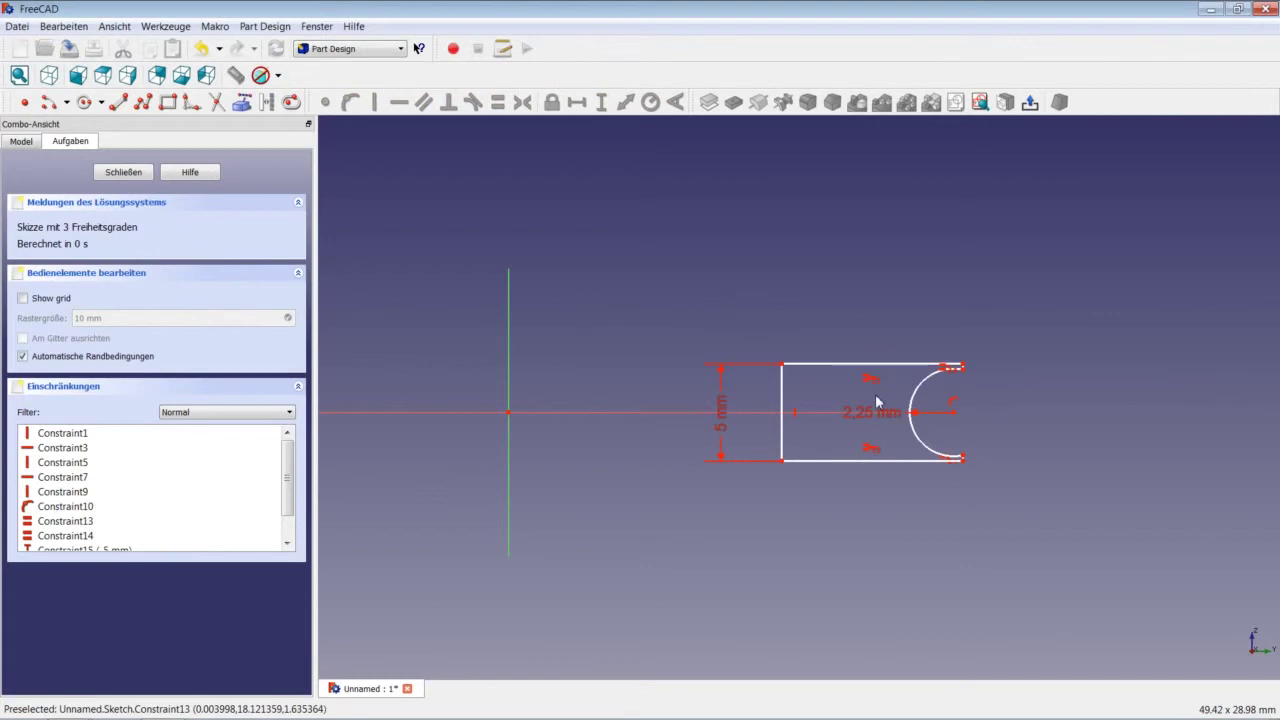
{"action": "scroll", "coordinate": [928, 380], "scroll_direction": "up", "scroll_amount": 1}
{"action": "scroll", "coordinate": [928, 380], "scroll_direction": "up", "scroll_amount": 3}
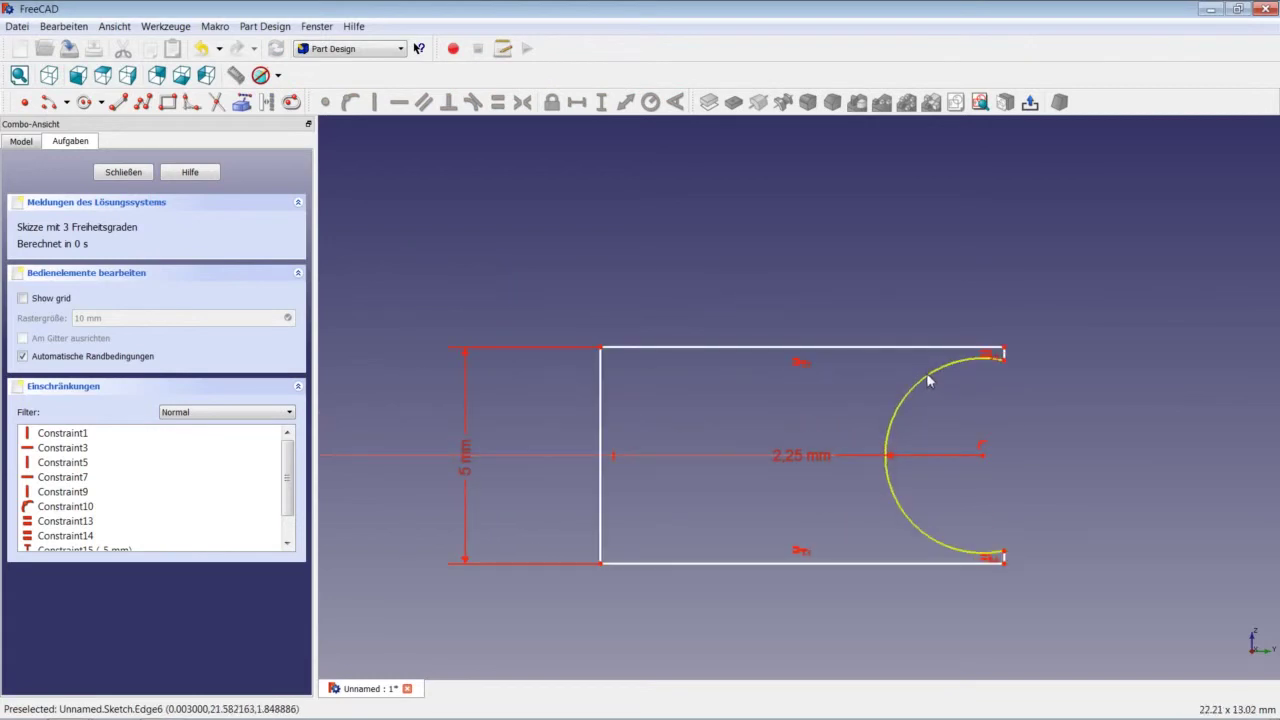
{"action": "scroll", "coordinate": [538, 434], "scroll_direction": "down", "scroll_amount": 5}
{"action": "scroll", "coordinate": [538, 434], "scroll_direction": "down", "scroll_amount": 3}
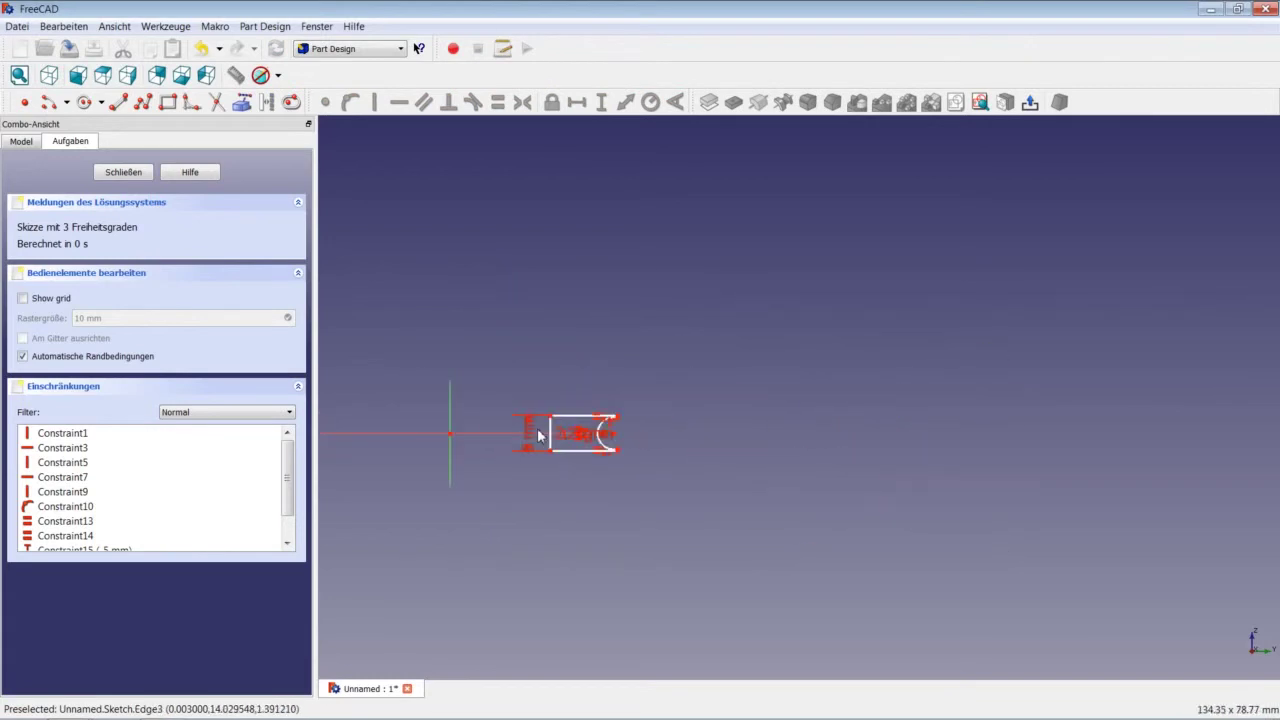
{"action": "scroll", "coordinate": [475, 428], "scroll_direction": "down", "scroll_amount": 2}
{"action": "scroll", "coordinate": [533, 428], "scroll_direction": "up", "scroll_amount": 4}
{"action": "scroll", "coordinate": [650, 470], "scroll_direction": "up", "scroll_amount": 1}
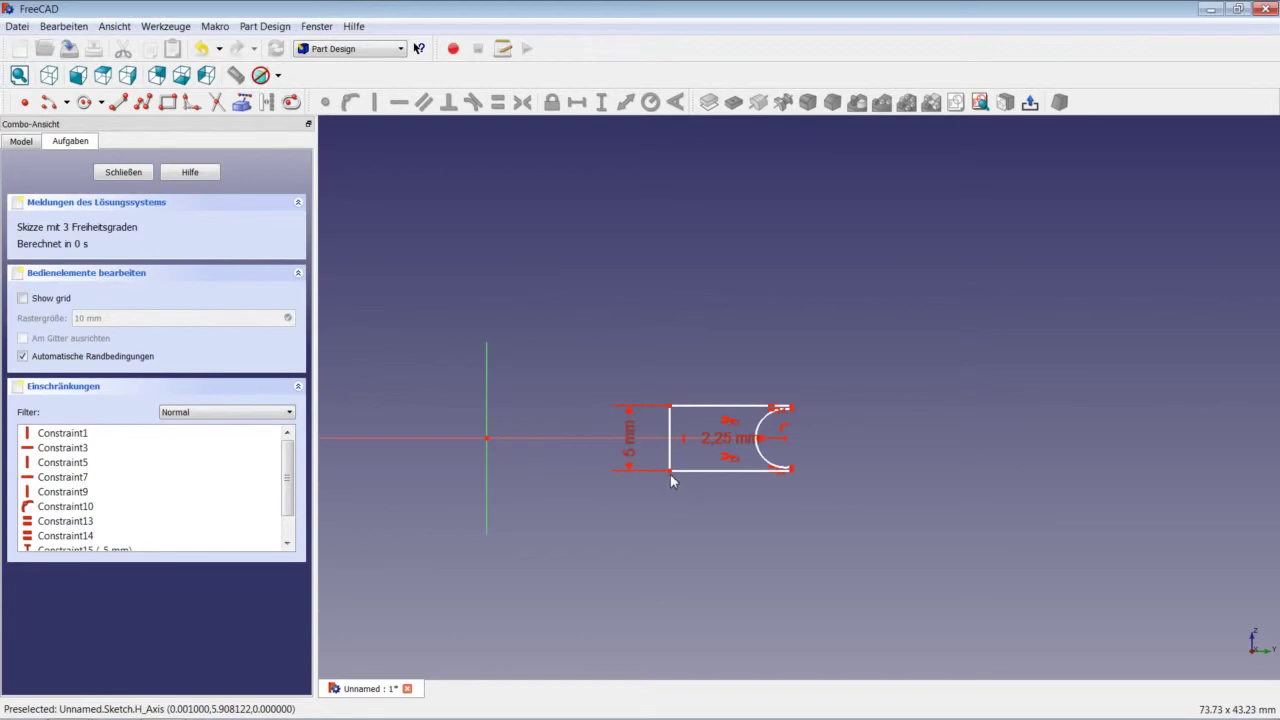
Step: Dimension the lower-left corner 4 mm horizontally from the origin, placing the dimension below
{"action": "left_click", "coordinate": [668, 471]}
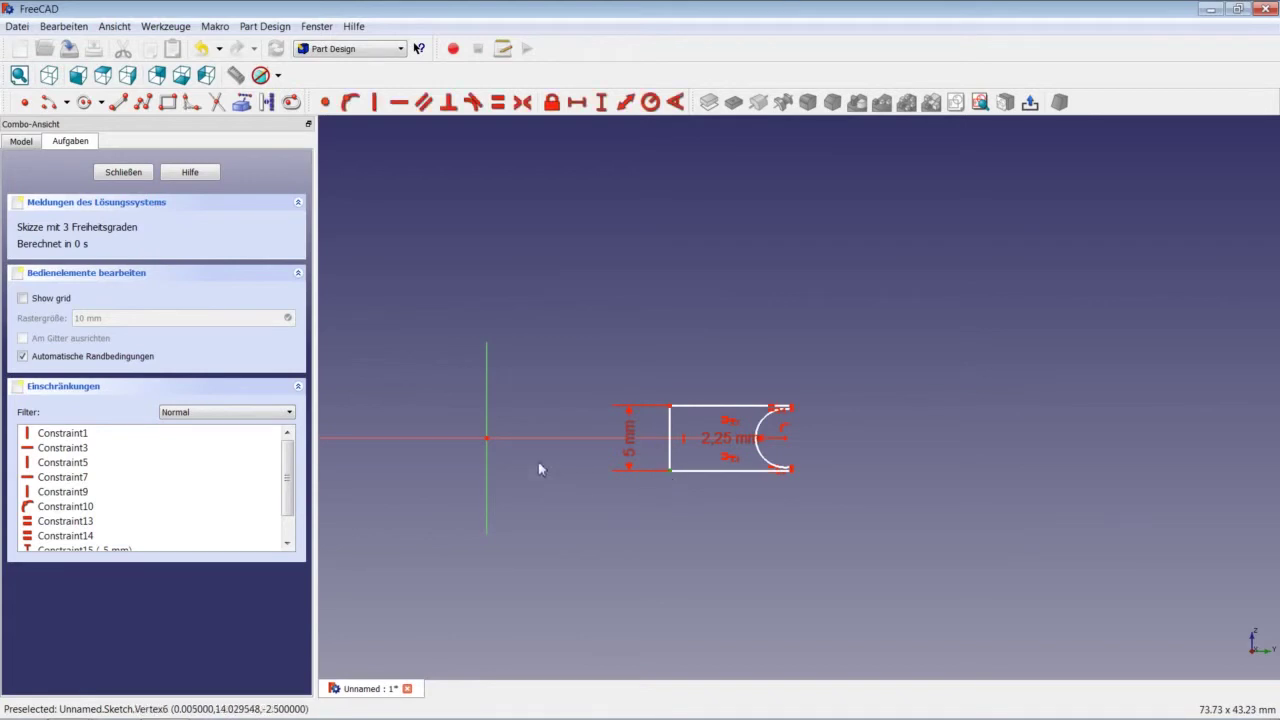
{"action": "left_click", "coordinate": [487, 438]}
{"action": "left_click", "coordinate": [576, 102]}
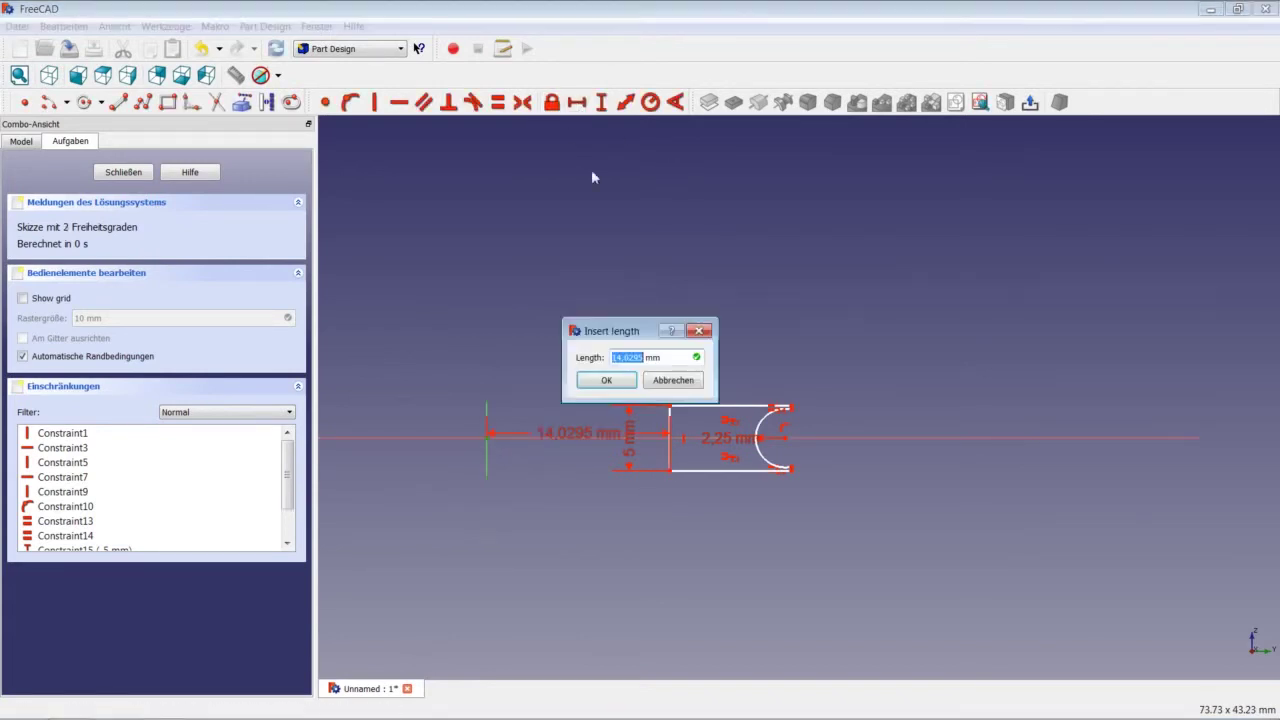
{"action": "type", "text": "0"}
{"action": "key", "text": "Return"}
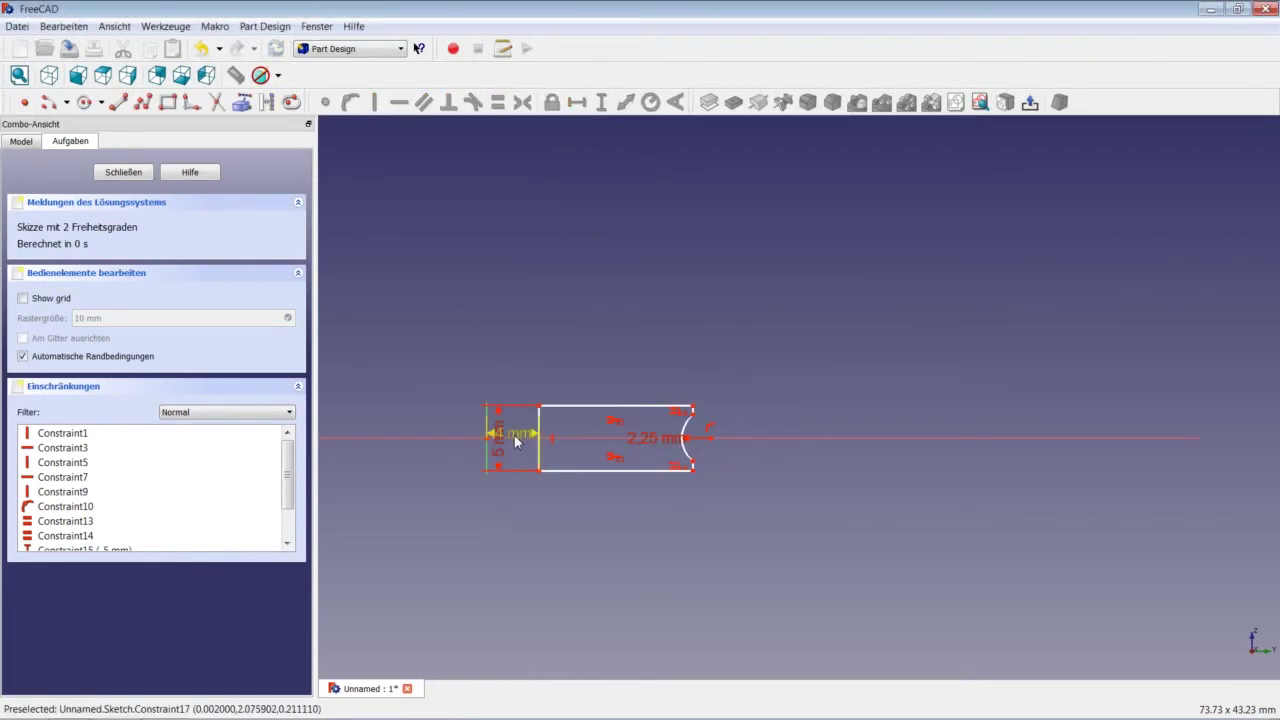
{"action": "left_click_drag", "start_coordinate": [520, 438], "coordinate": [517, 508]}
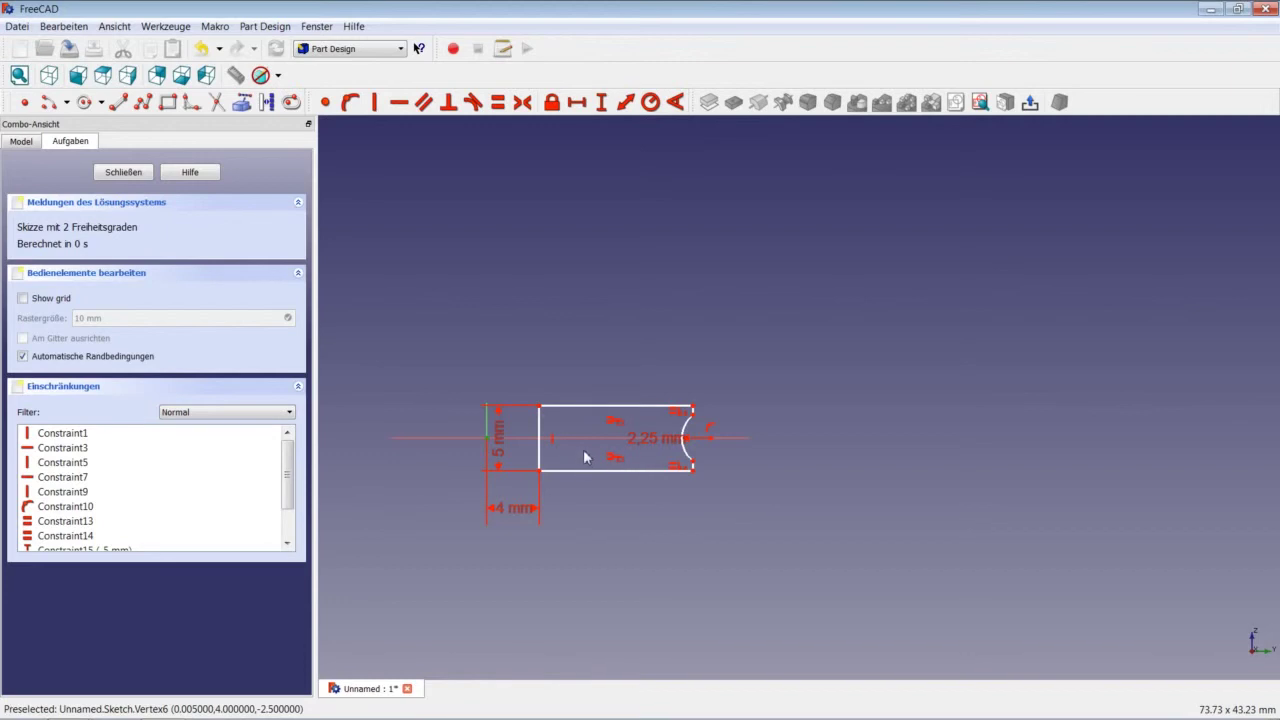
Step: Dimension the lower-right corner 6 mm horizontally from the axis
{"action": "scroll", "coordinate": [585, 457], "scroll_direction": "up", "scroll_amount": 1}
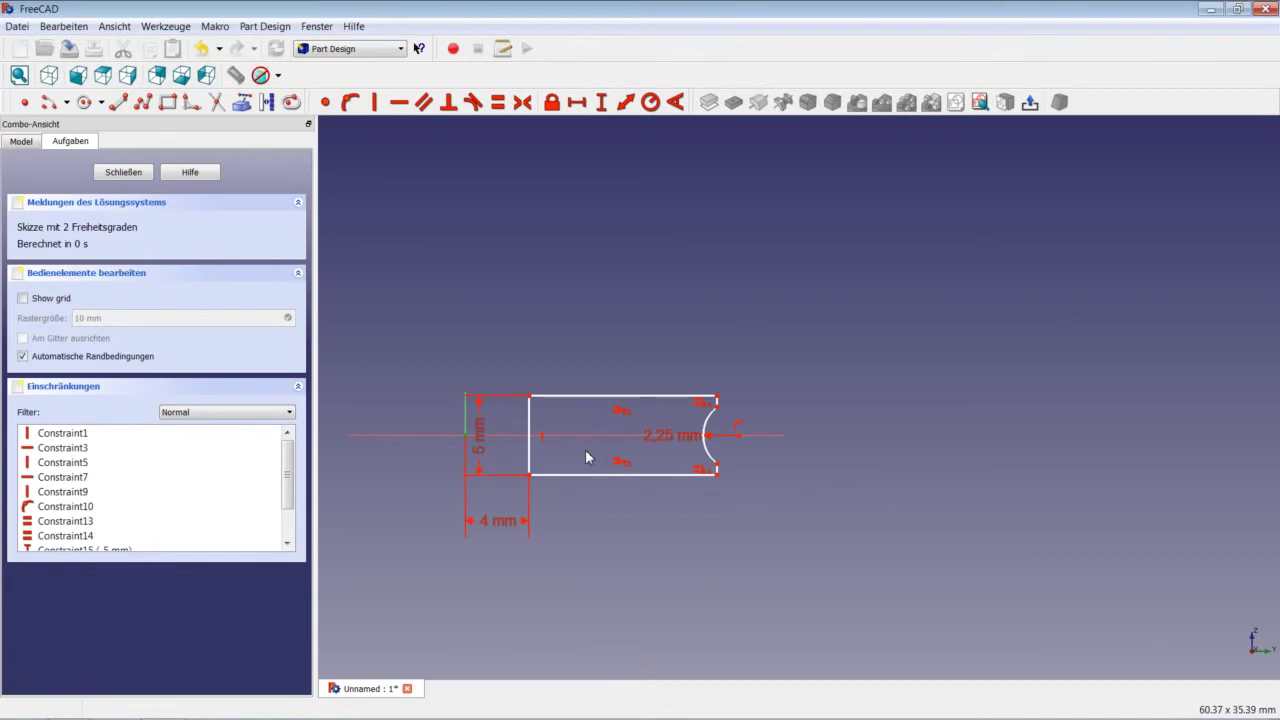
{"action": "scroll", "coordinate": [585, 457], "scroll_direction": "up", "scroll_amount": 2}
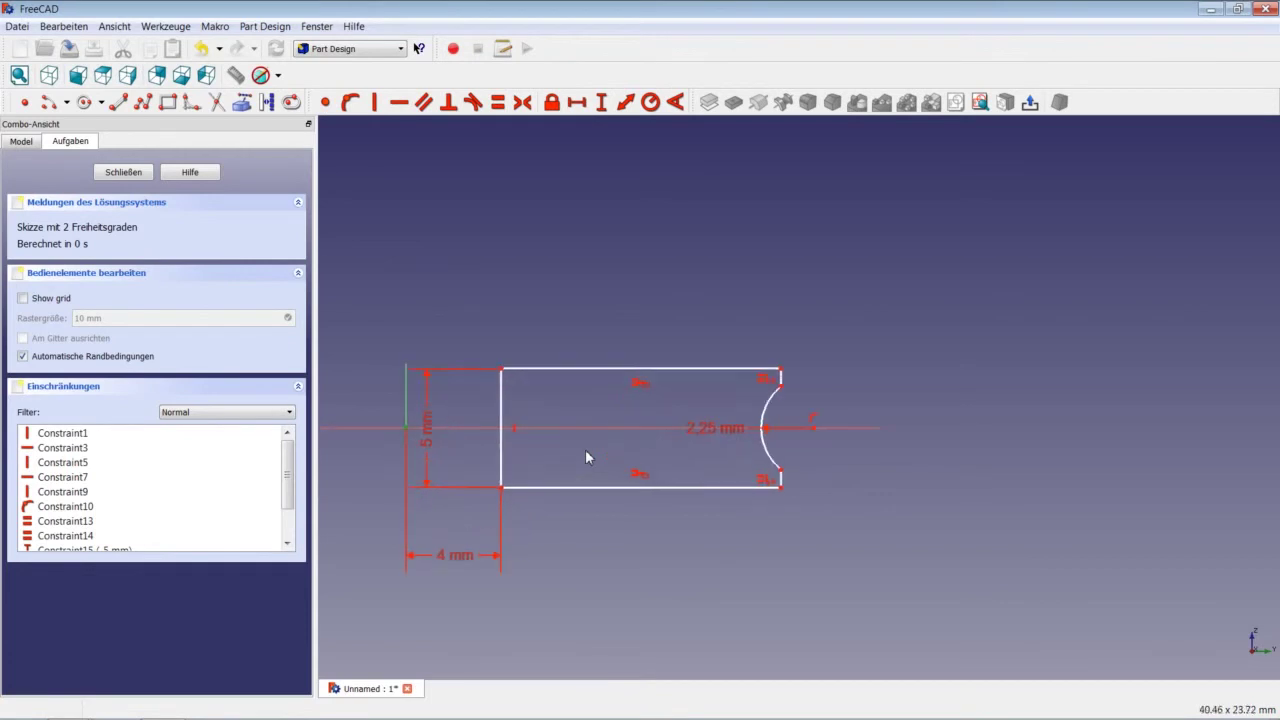
{"action": "left_click", "coordinate": [780, 488]}
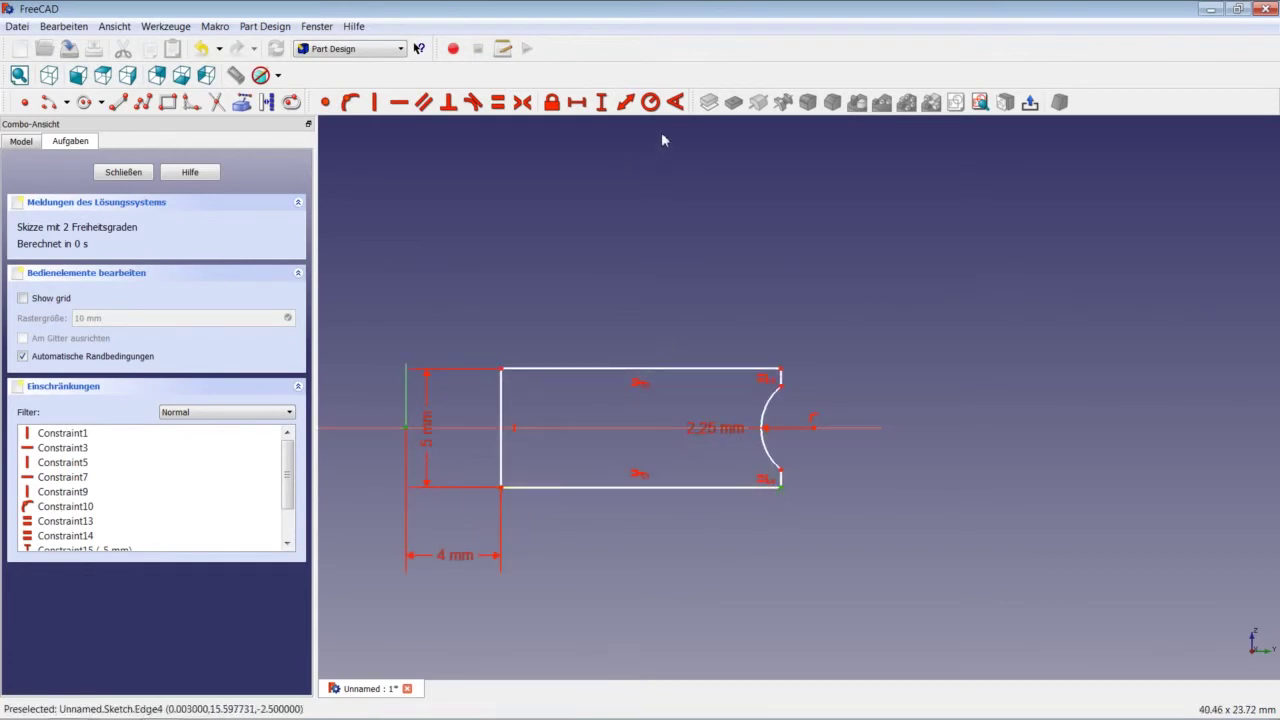
{"action": "left_click", "coordinate": [580, 106]}
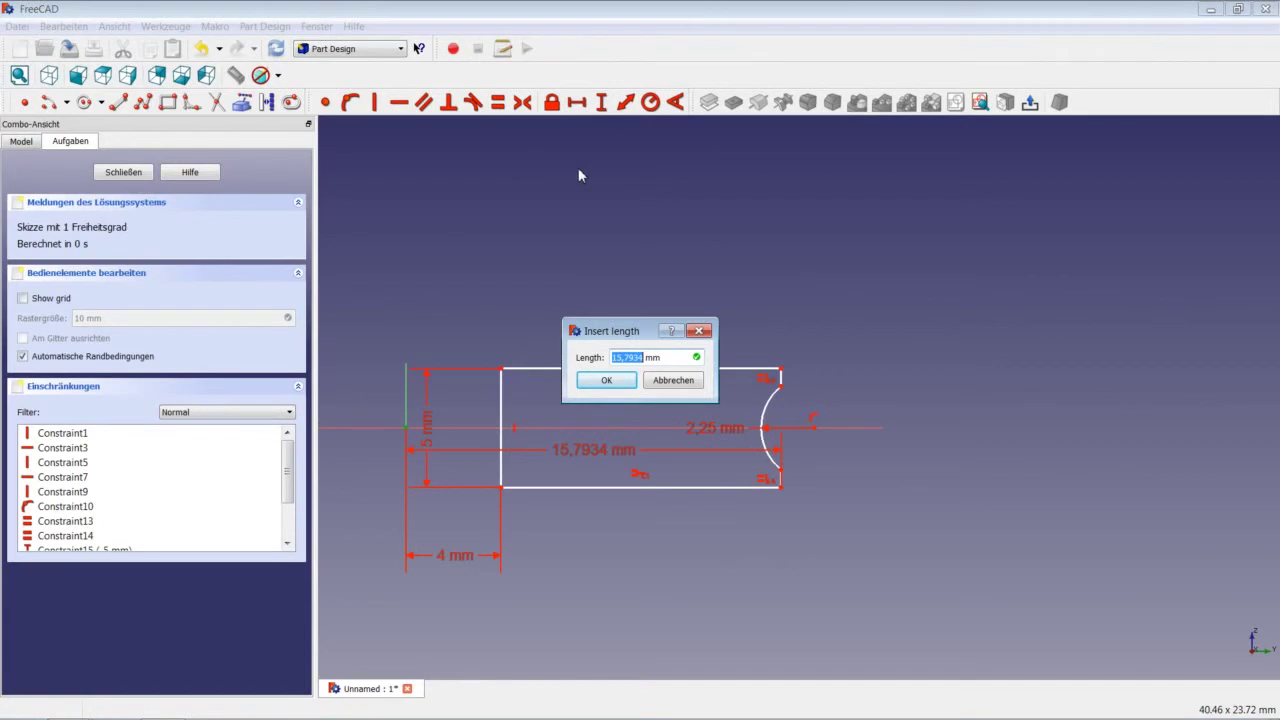
{"action": "type", "text": "6"}
{"action": "key", "text": "Return"}
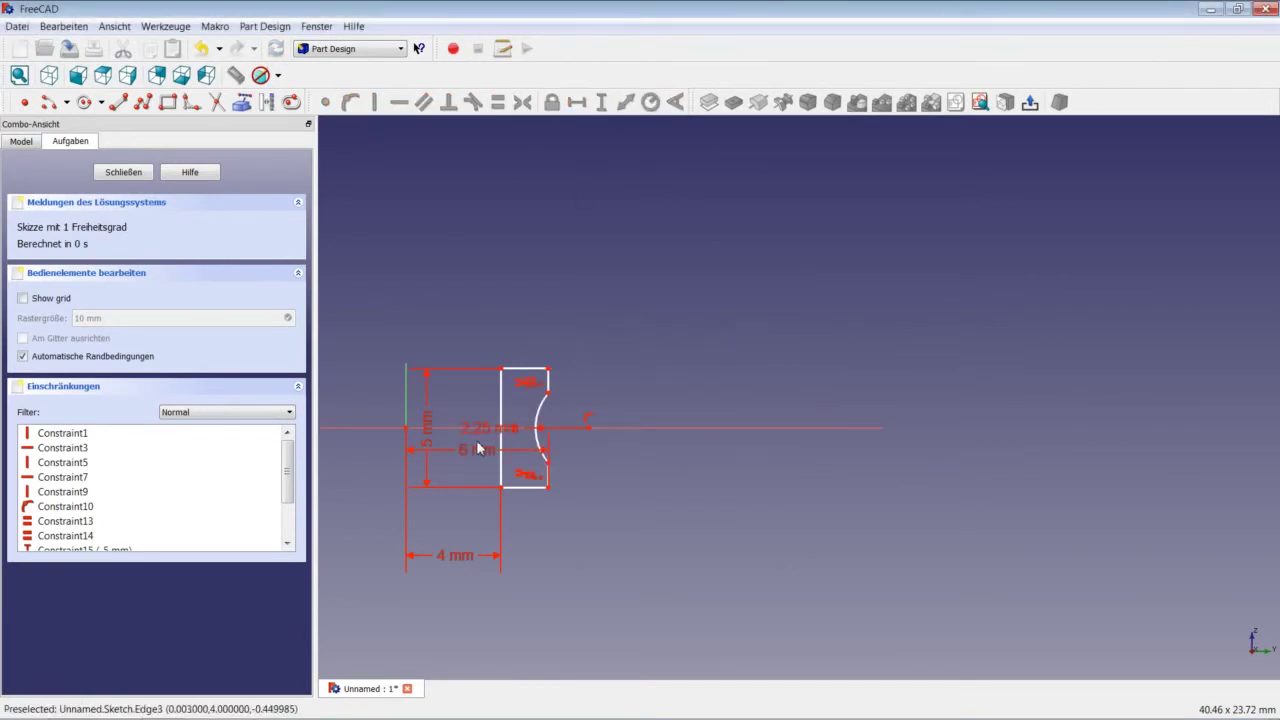
{"action": "left_click_drag", "start_coordinate": [477, 453], "coordinate": [471, 591]}
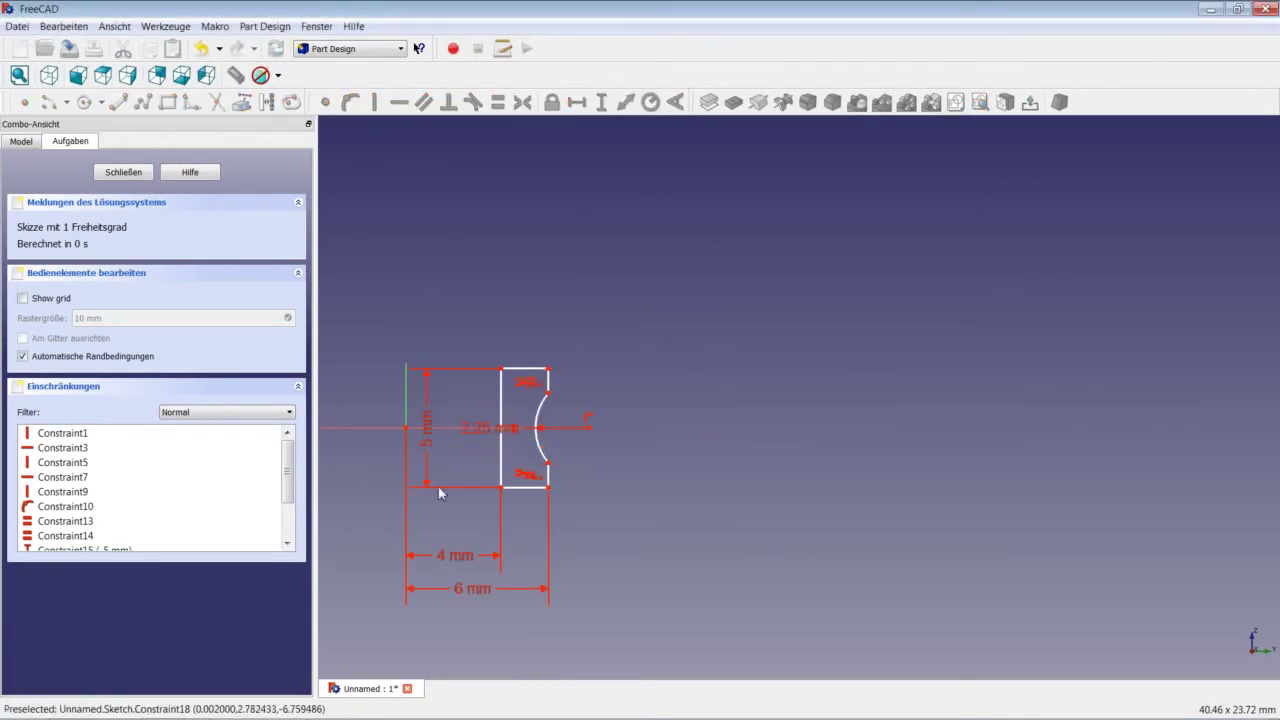
Step: Place the arc centre 7.5 mm from the axis and close the sketch
{"action": "left_click", "coordinate": [591, 429]}
{"action": "left_click", "coordinate": [577, 102]}
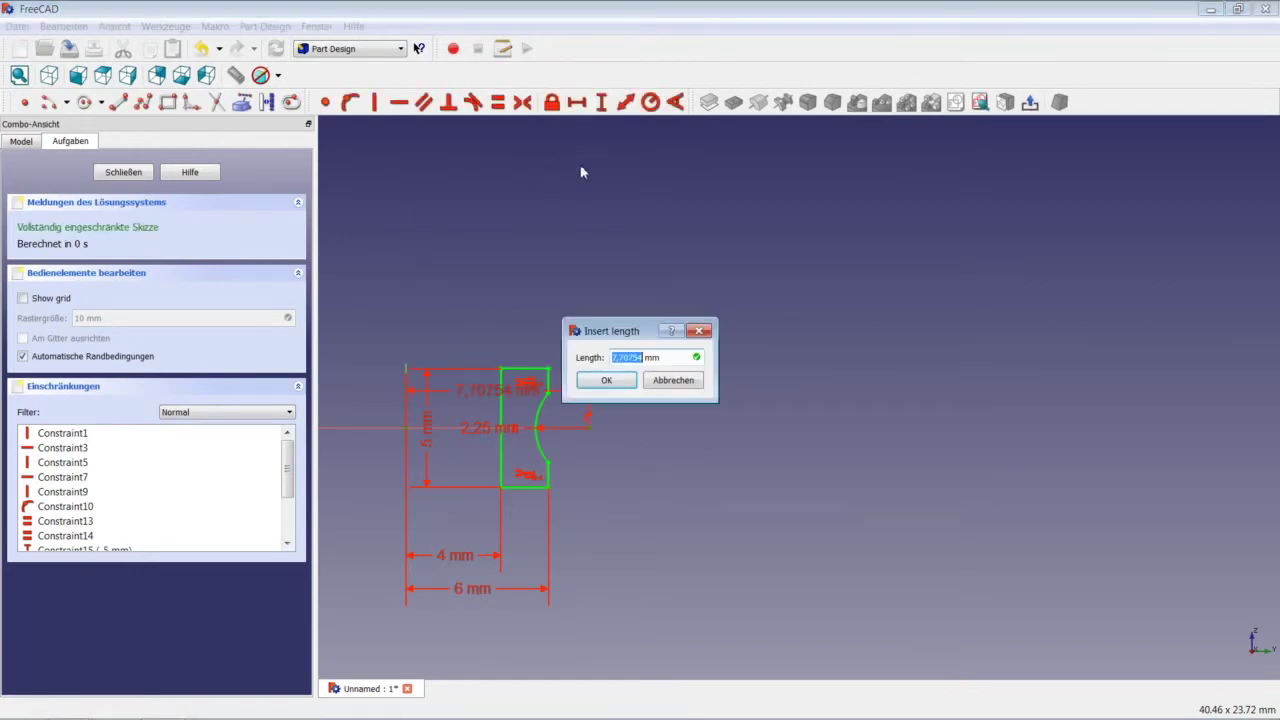
{"action": "type", "text": "7,"}
{"action": "type", "text": "5"}
{"action": "key", "text": "Return"}
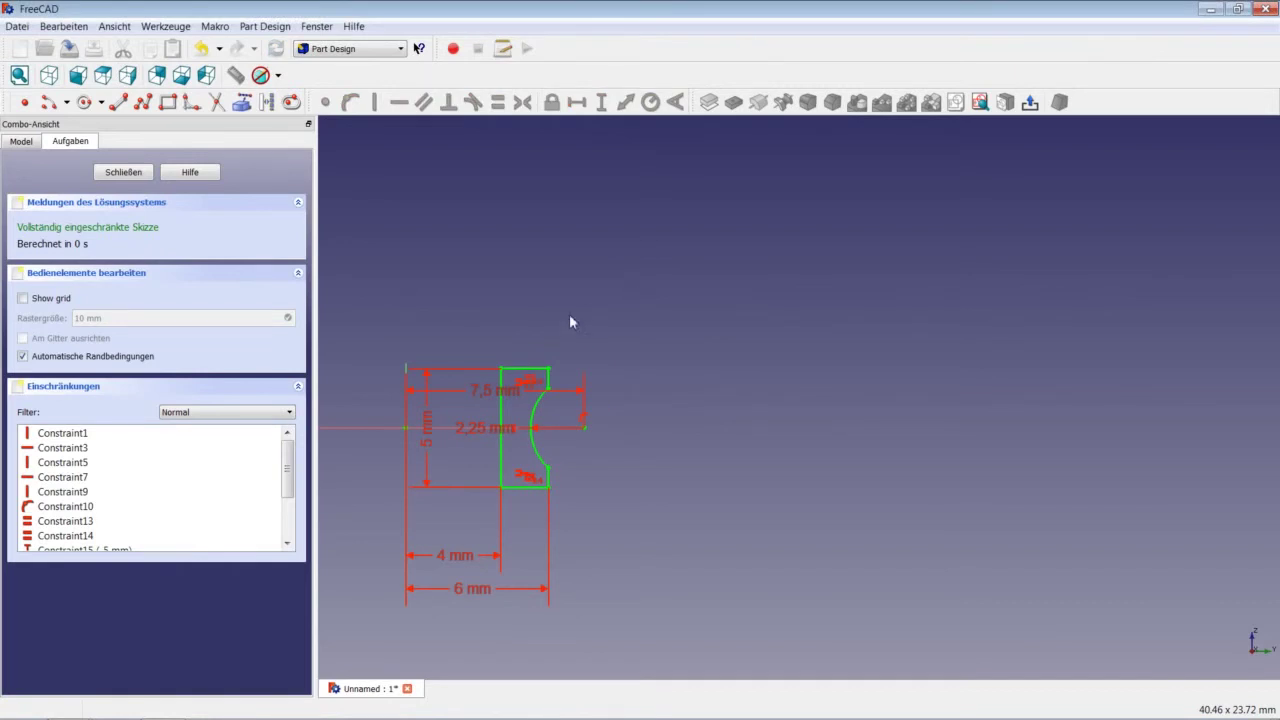
{"action": "left_click", "coordinate": [122, 172]}
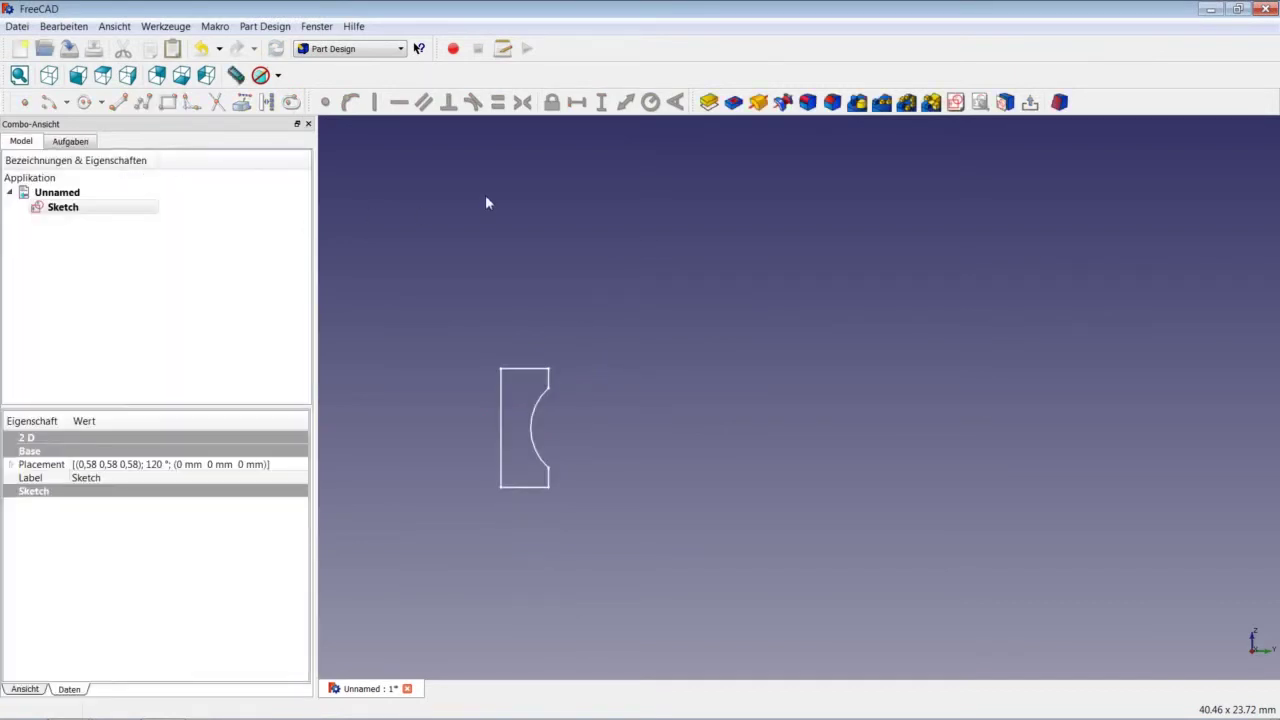
Step: Revolve the profile 360° into a grooved ring, fit it in isometric view and save
{"action": "left_click", "coordinate": [759, 103]}
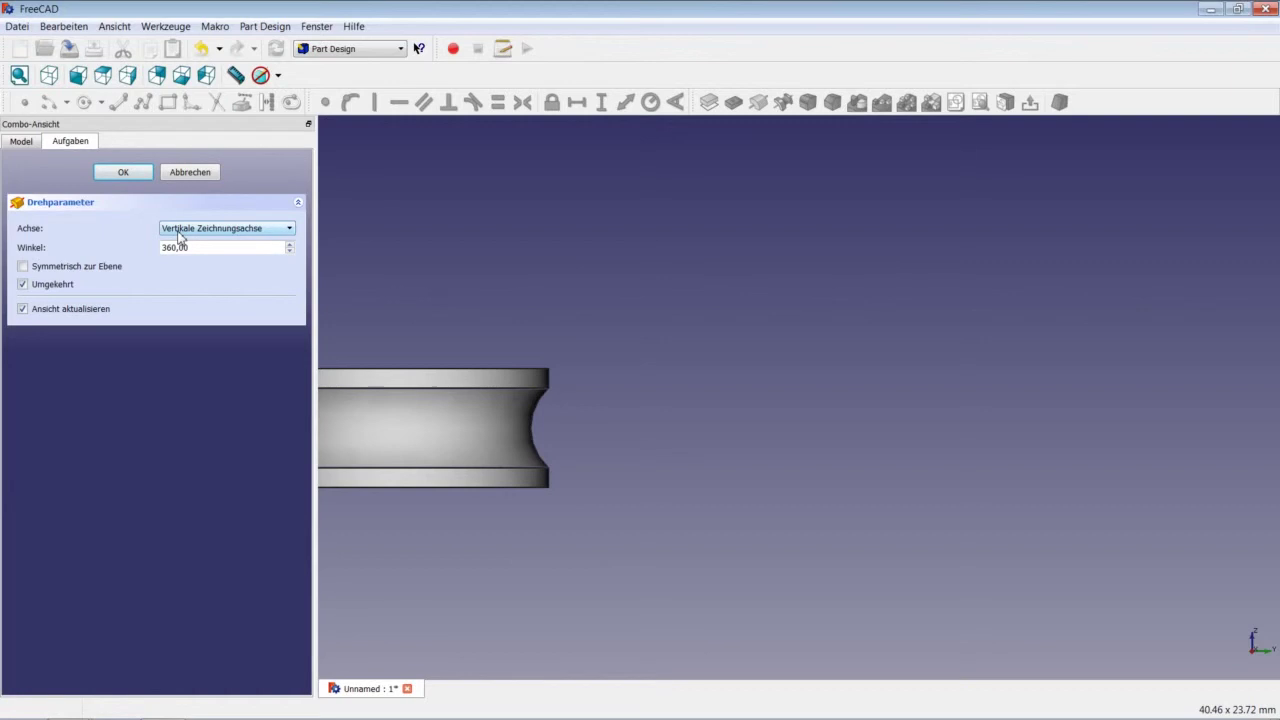
{"action": "left_click", "coordinate": [123, 172]}
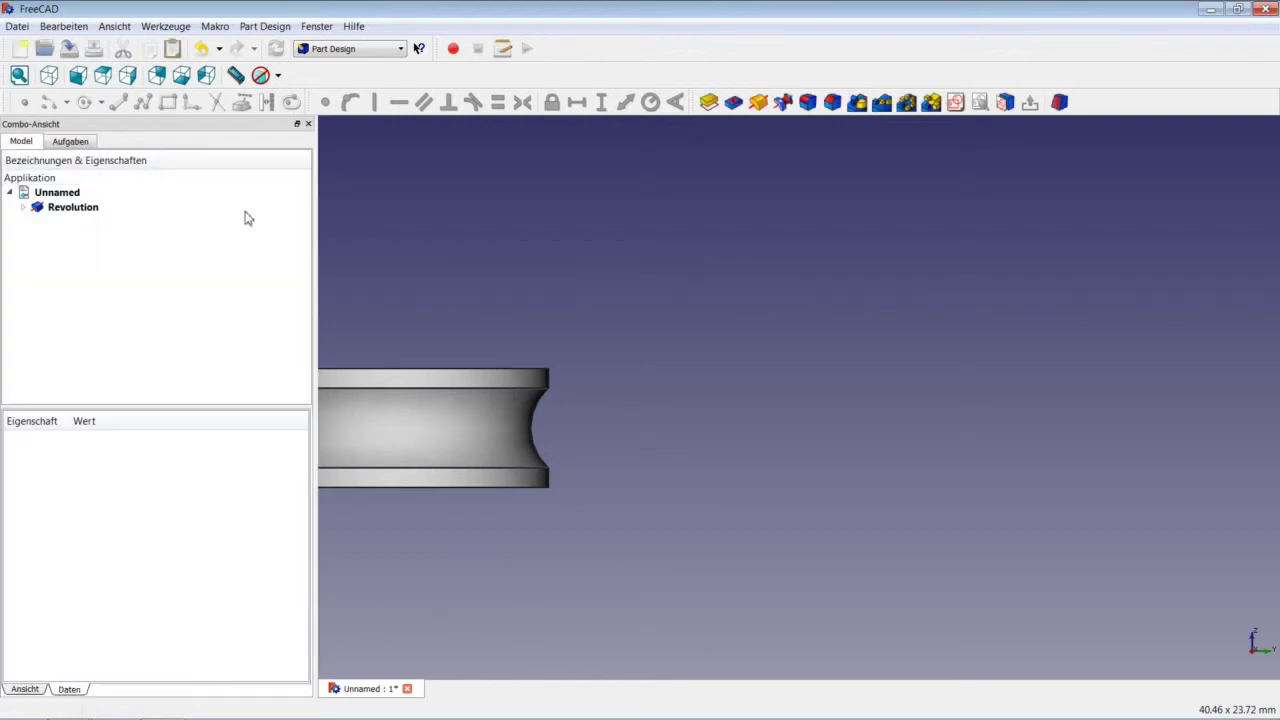
{"action": "left_click", "coordinate": [48, 75]}
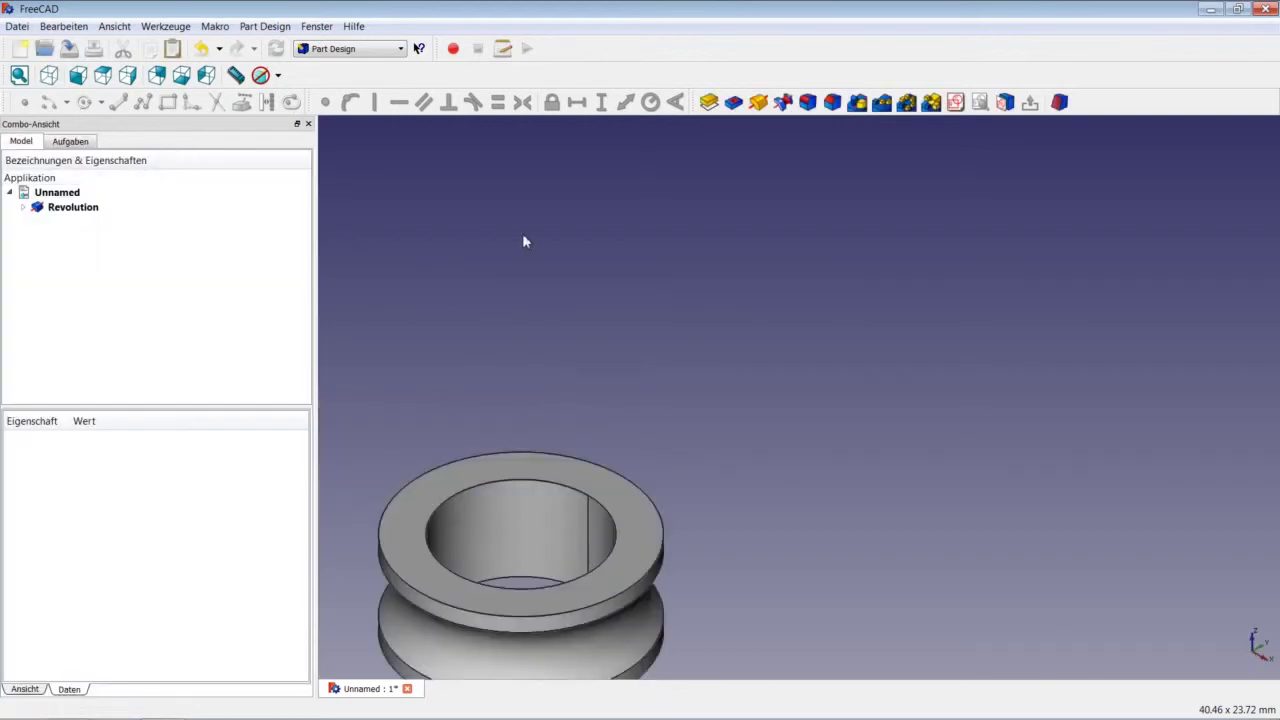
{"action": "right_click", "coordinate": [531, 235]}
{"action": "left_click", "coordinate": [566, 253]}
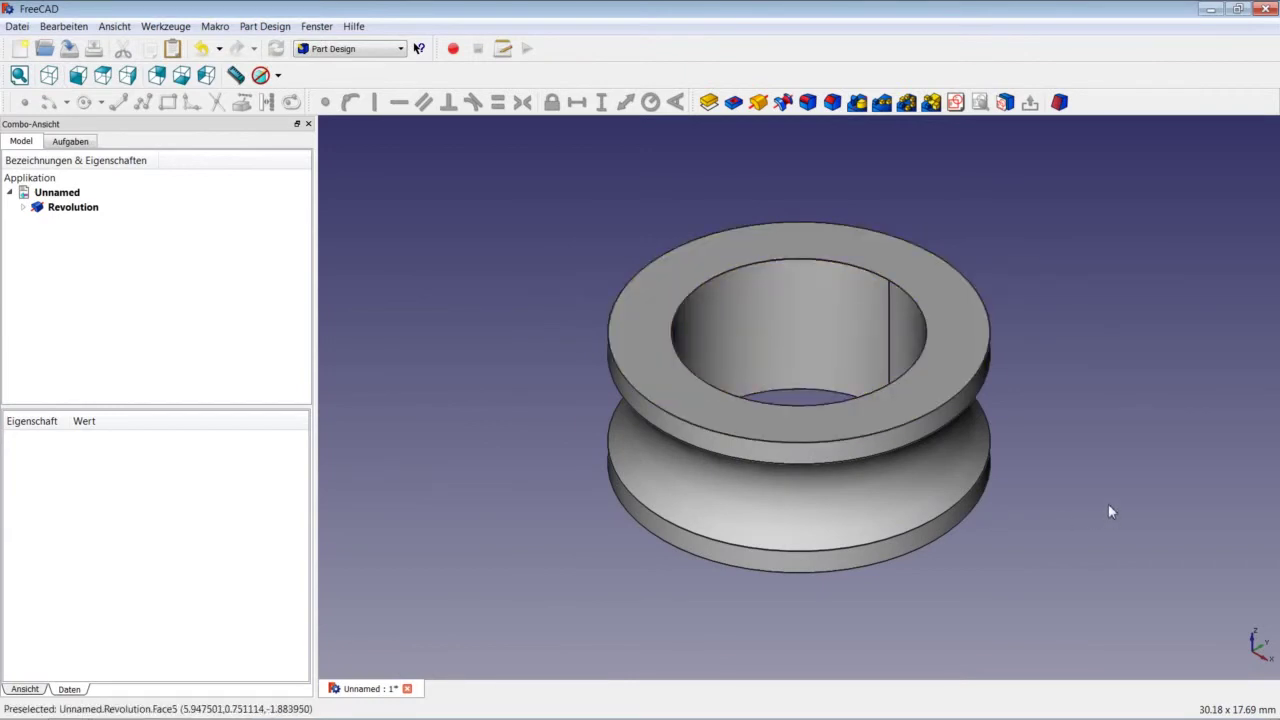
{"action": "key", "text": "ctrl+s"}
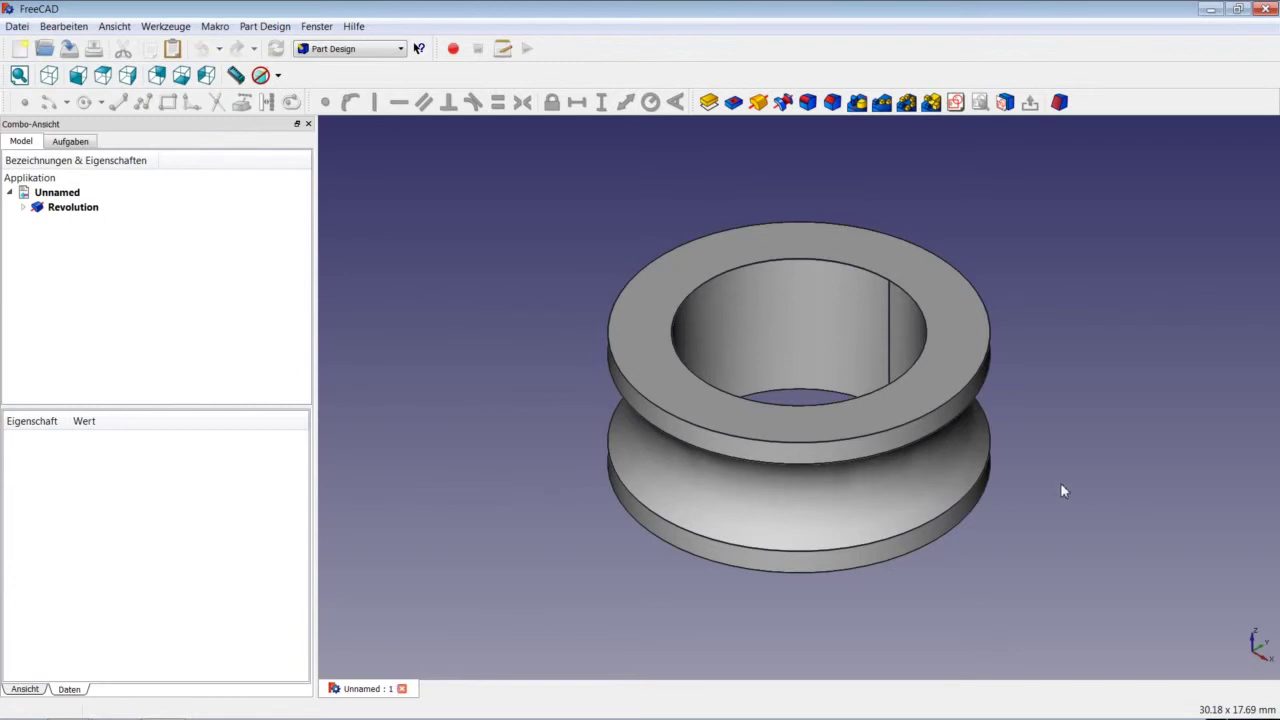
Step: Hide the Revolution ring and start a new sketch on the YZ plane
{"action": "left_click", "coordinate": [75, 208]}
{"action": "right_click", "coordinate": [75, 208]}
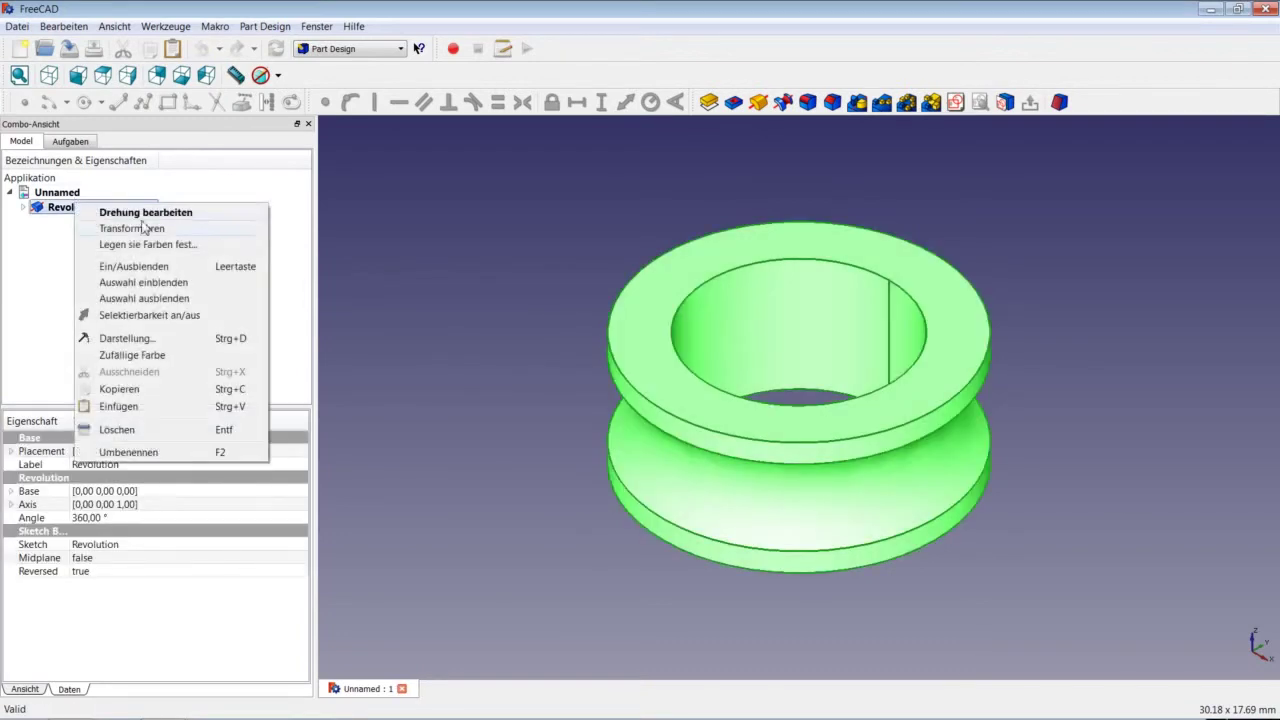
{"action": "left_click", "coordinate": [133, 266]}
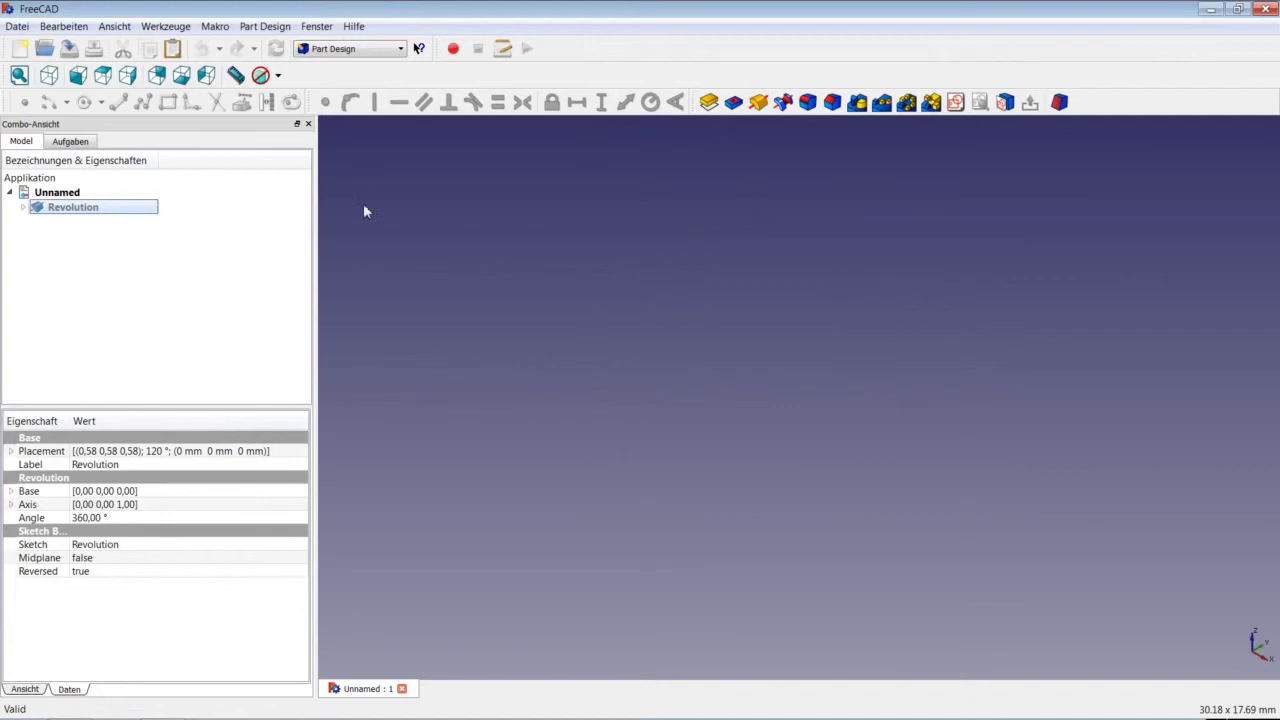
{"action": "left_click", "coordinate": [955, 102]}
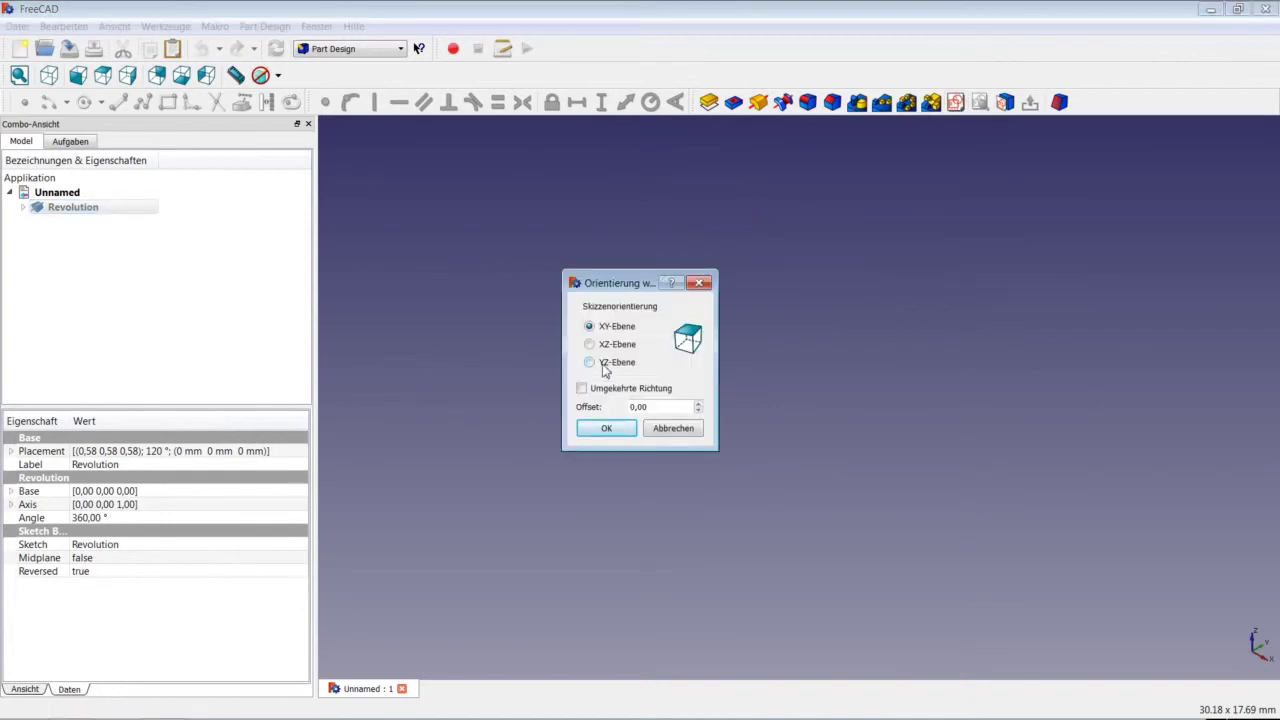
{"action": "left_click", "coordinate": [604, 366]}
{"action": "left_click", "coordinate": [608, 429]}
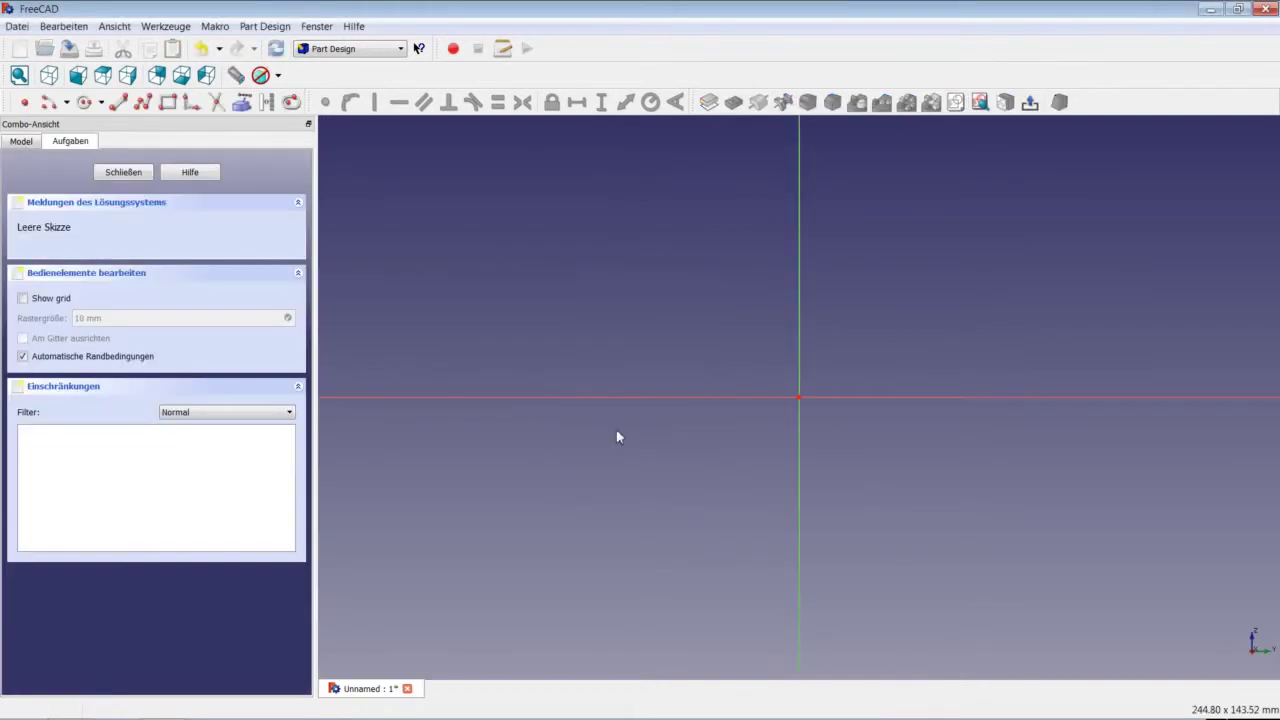
Step: Draw a polyline of the short upper-left, top, right, bottom and short lower-left edges
{"action": "scroll", "coordinate": [893, 420], "scroll_direction": "up", "scroll_amount": 3}
{"action": "scroll", "coordinate": [897, 410], "scroll_direction": "up", "scroll_amount": 1}
{"action": "scroll", "coordinate": [897, 409], "scroll_direction": "up", "scroll_amount": 1}
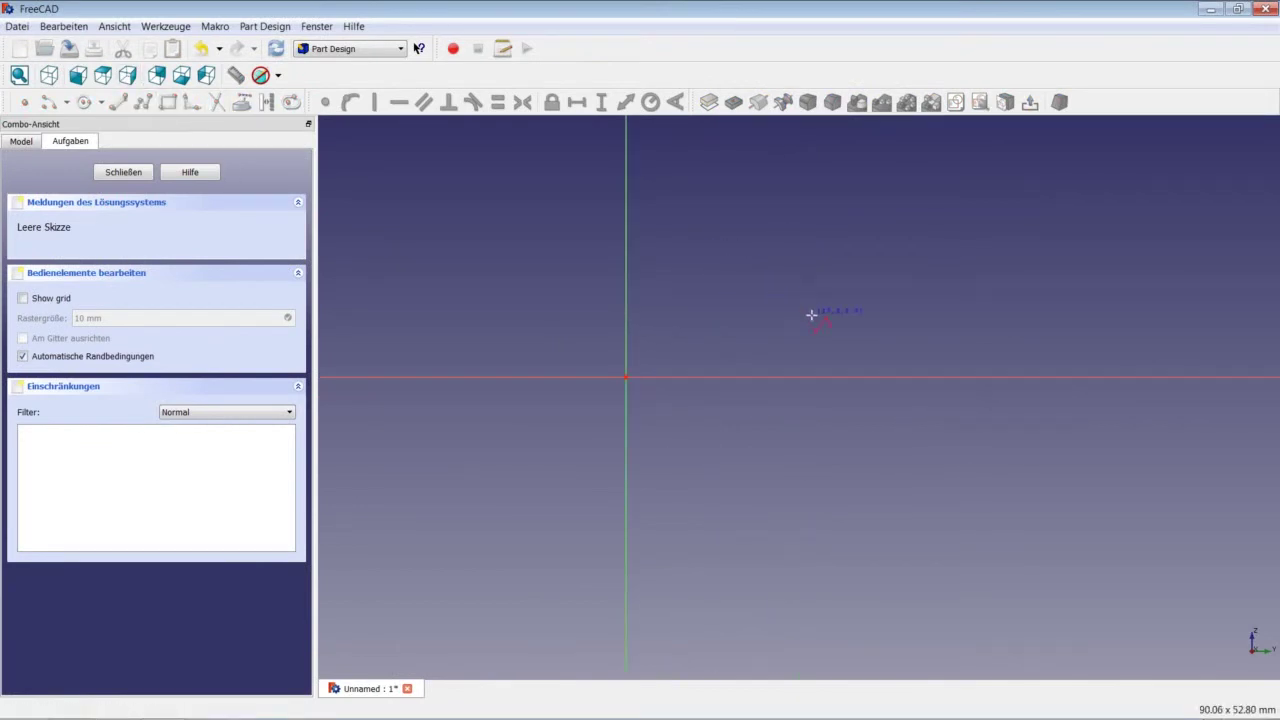
{"action": "left_click", "coordinate": [855, 337]}
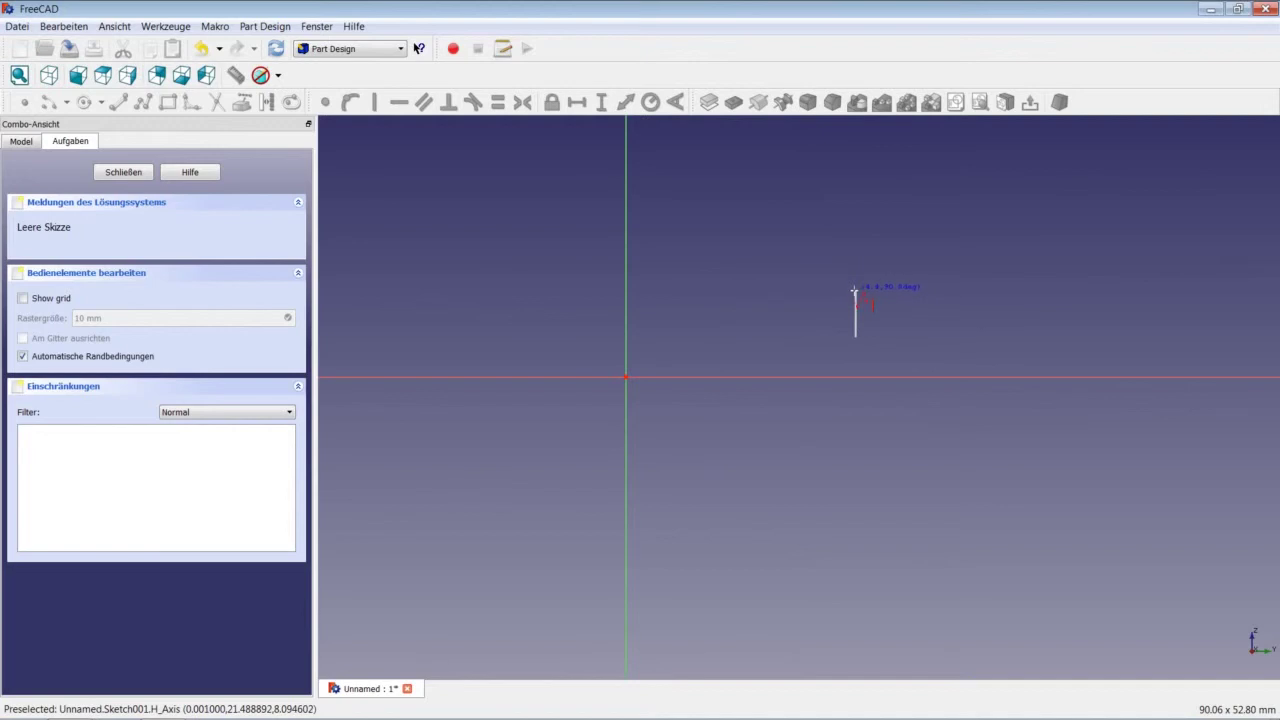
{"action": "left_click", "coordinate": [855, 291]}
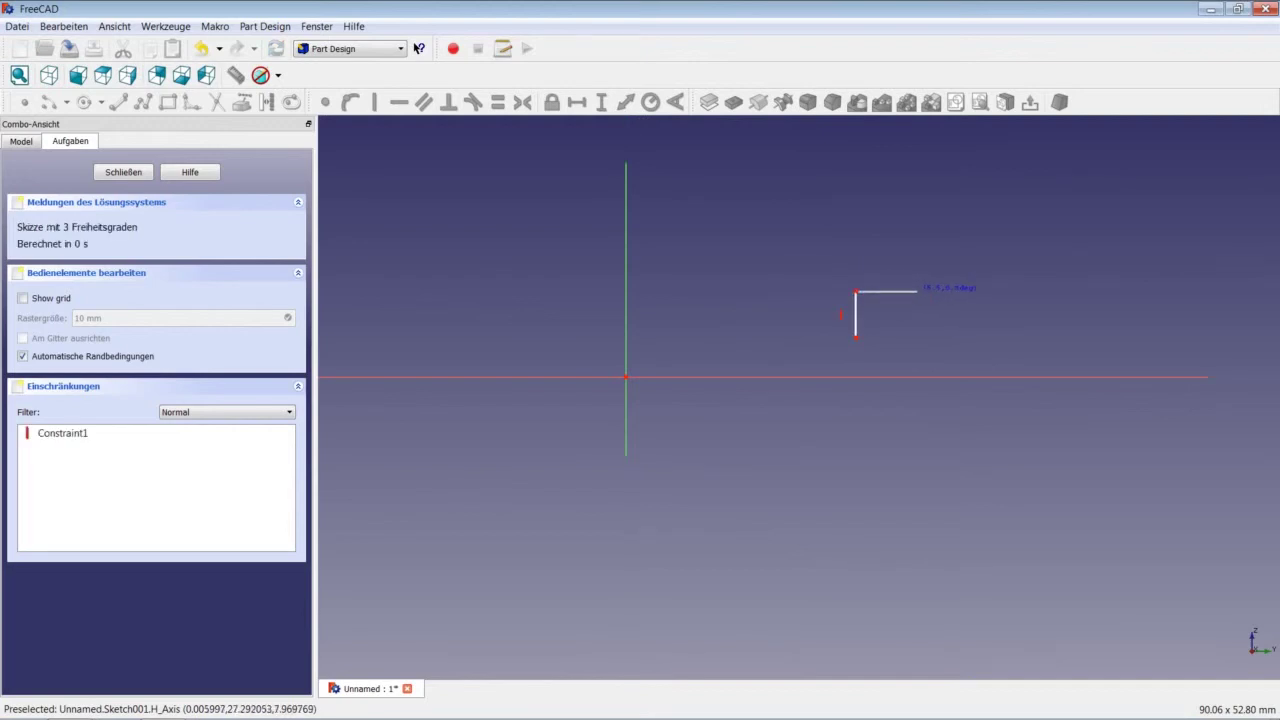
{"action": "left_click", "coordinate": [917, 291]}
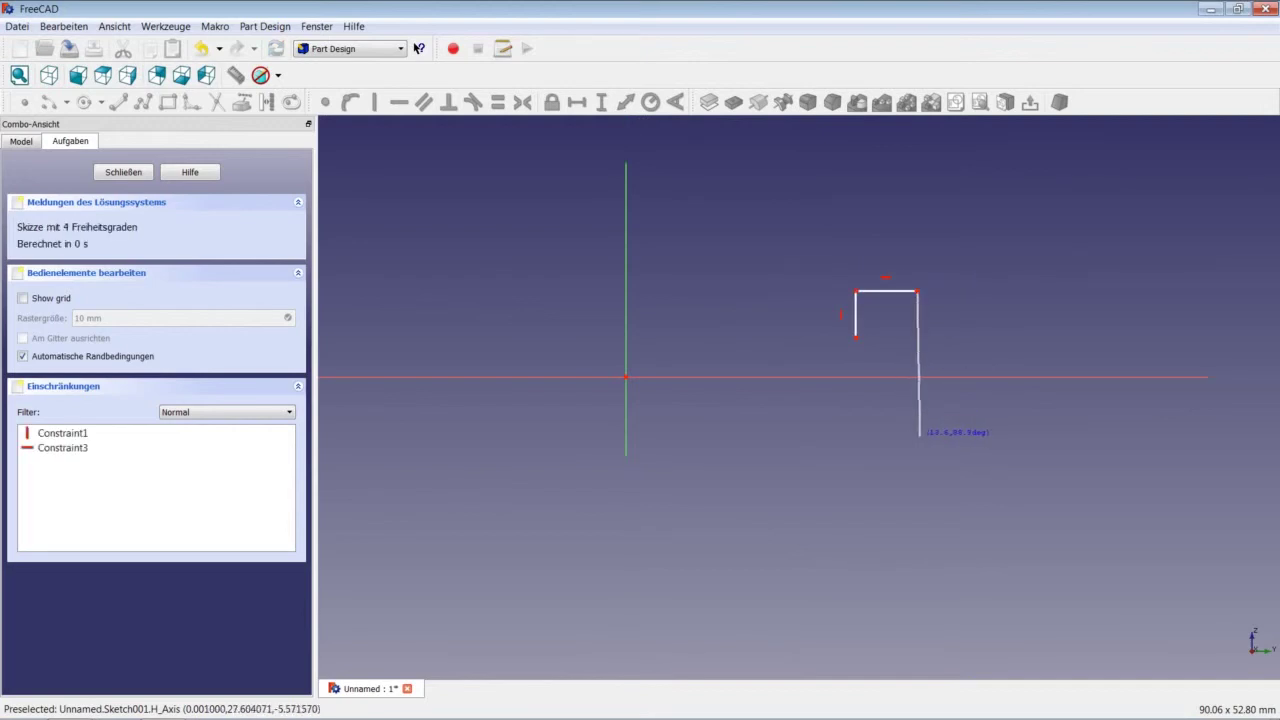
{"action": "left_click", "coordinate": [917, 435]}
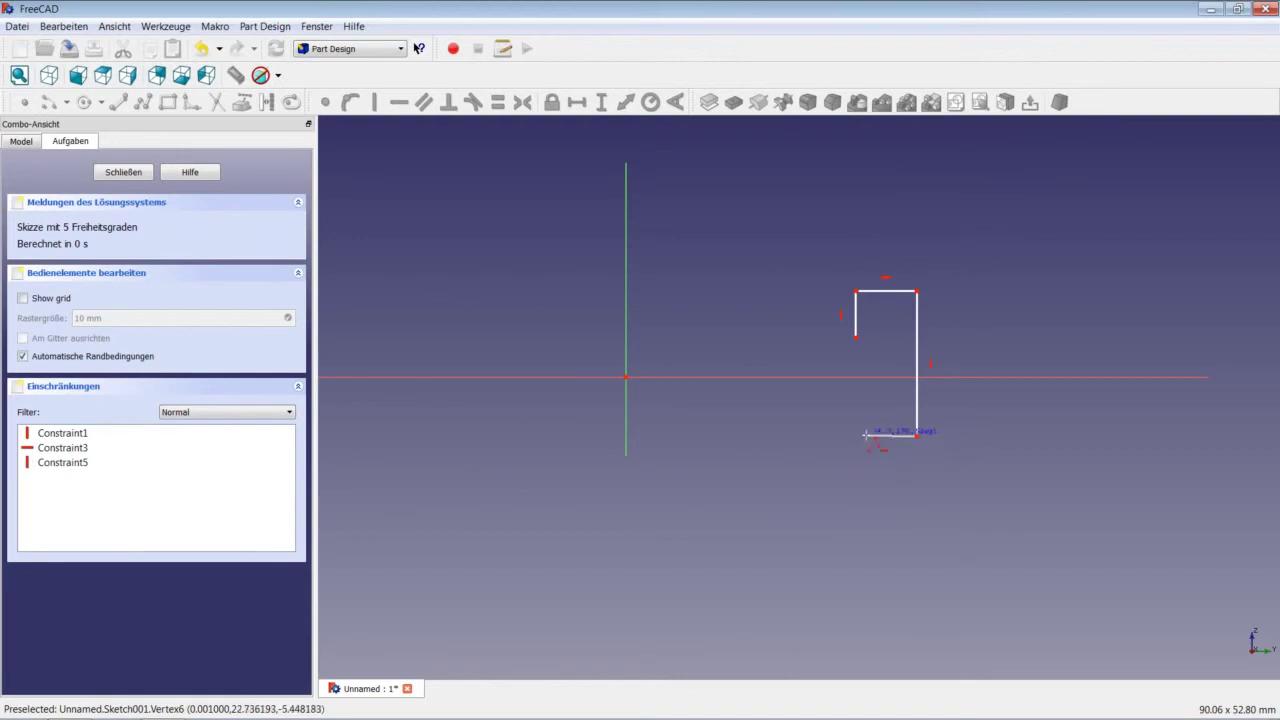
{"action": "left_click", "coordinate": [858, 435]}
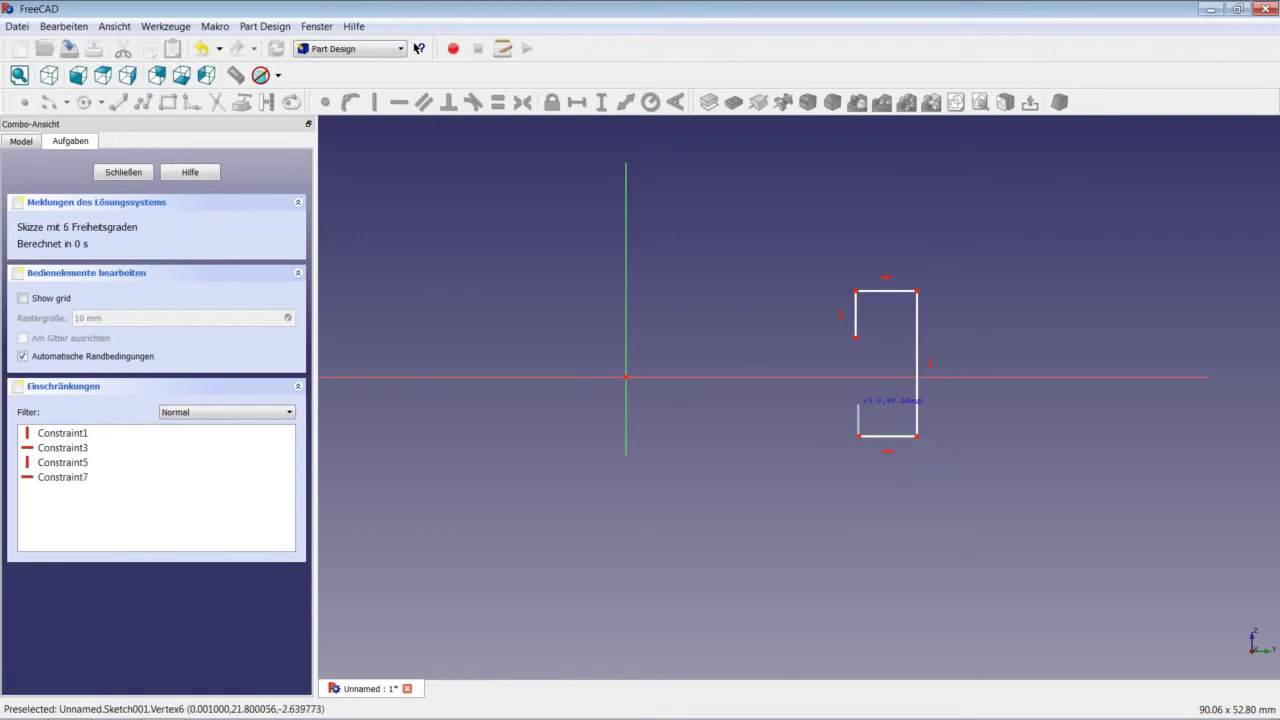
{"action": "left_click", "coordinate": [858, 405]}
{"action": "key", "text": "Escape"}
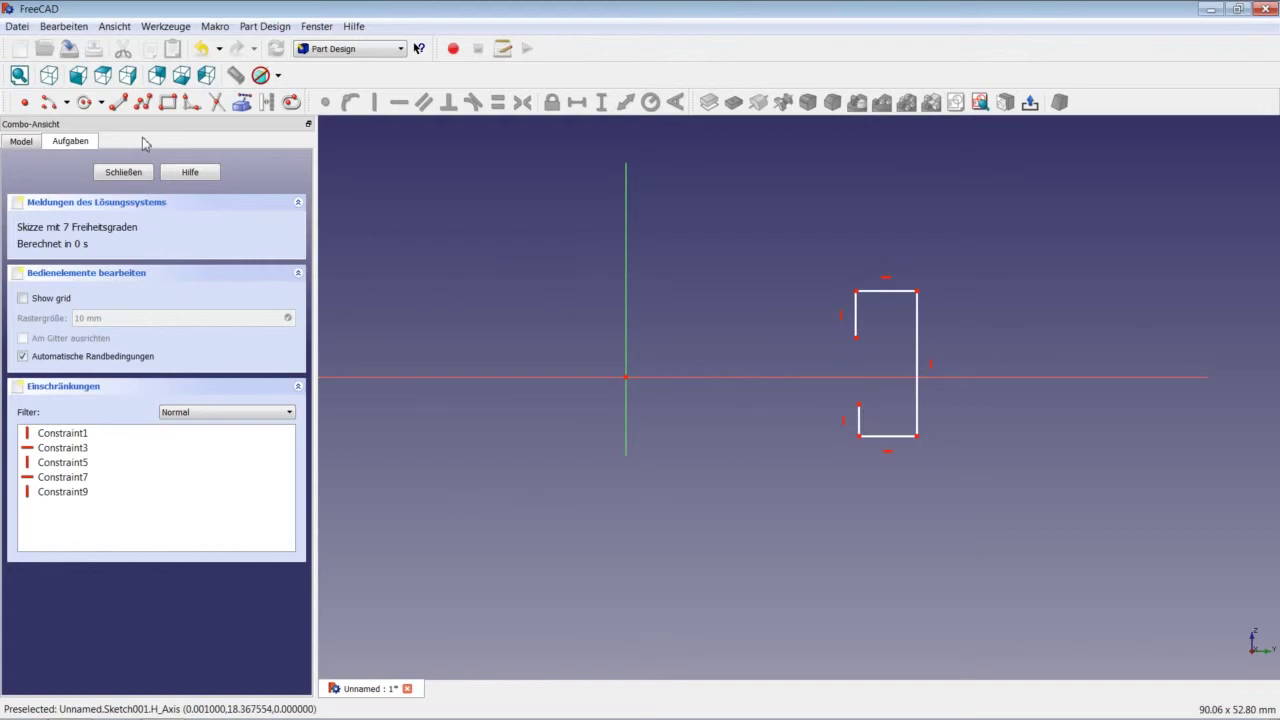
Step: Close the profile's left side with a concave arc centred on the horizontal axis
{"action": "left_click", "coordinate": [54, 105]}
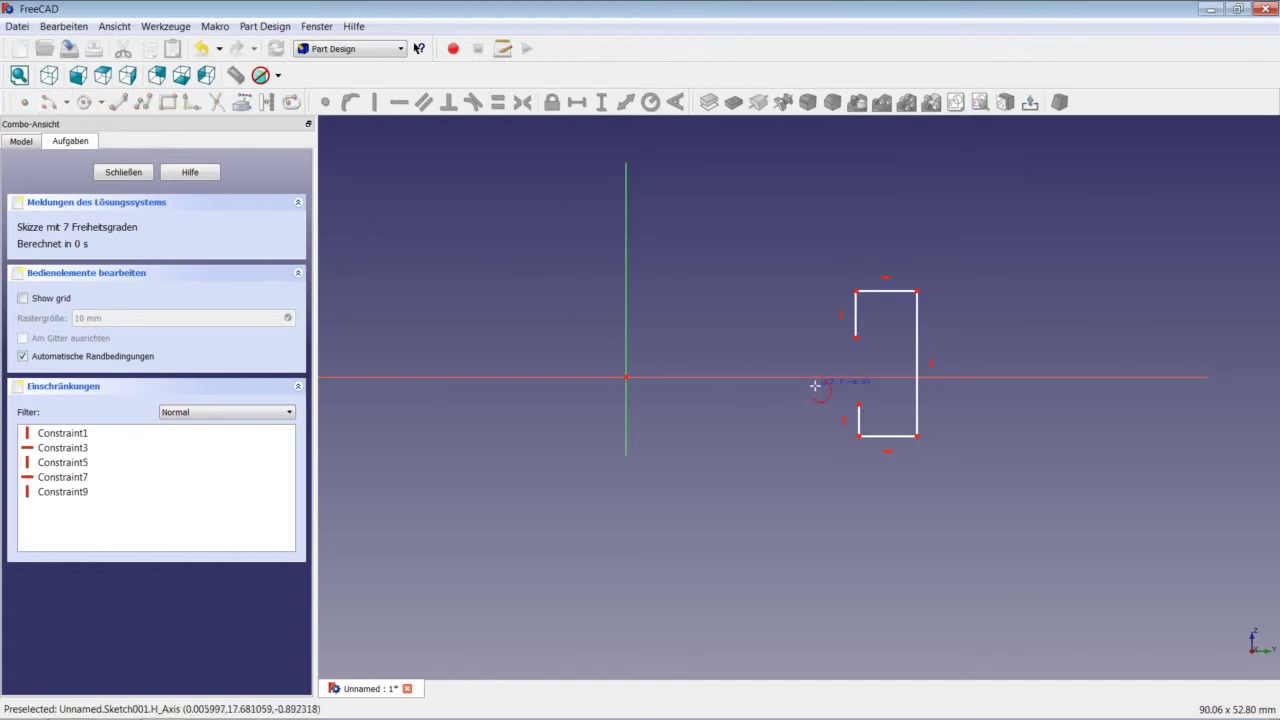
{"action": "left_click", "coordinate": [811, 377]}
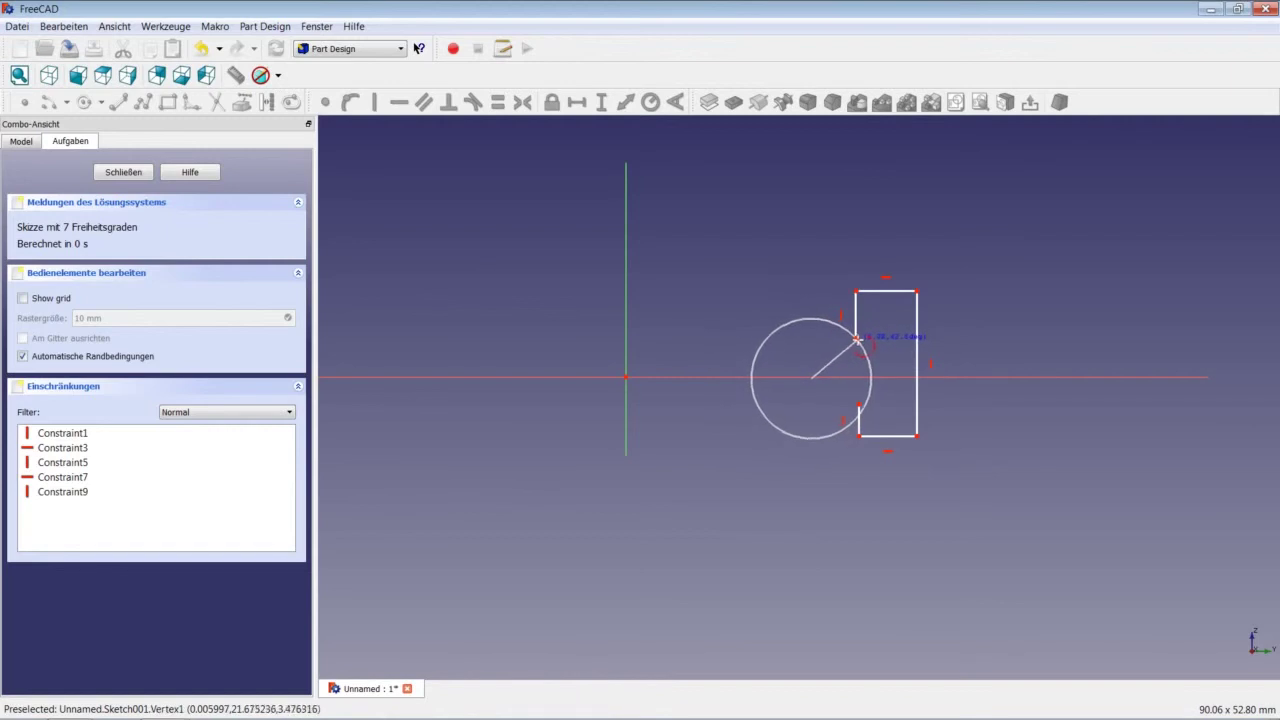
{"action": "left_click", "coordinate": [856, 338]}
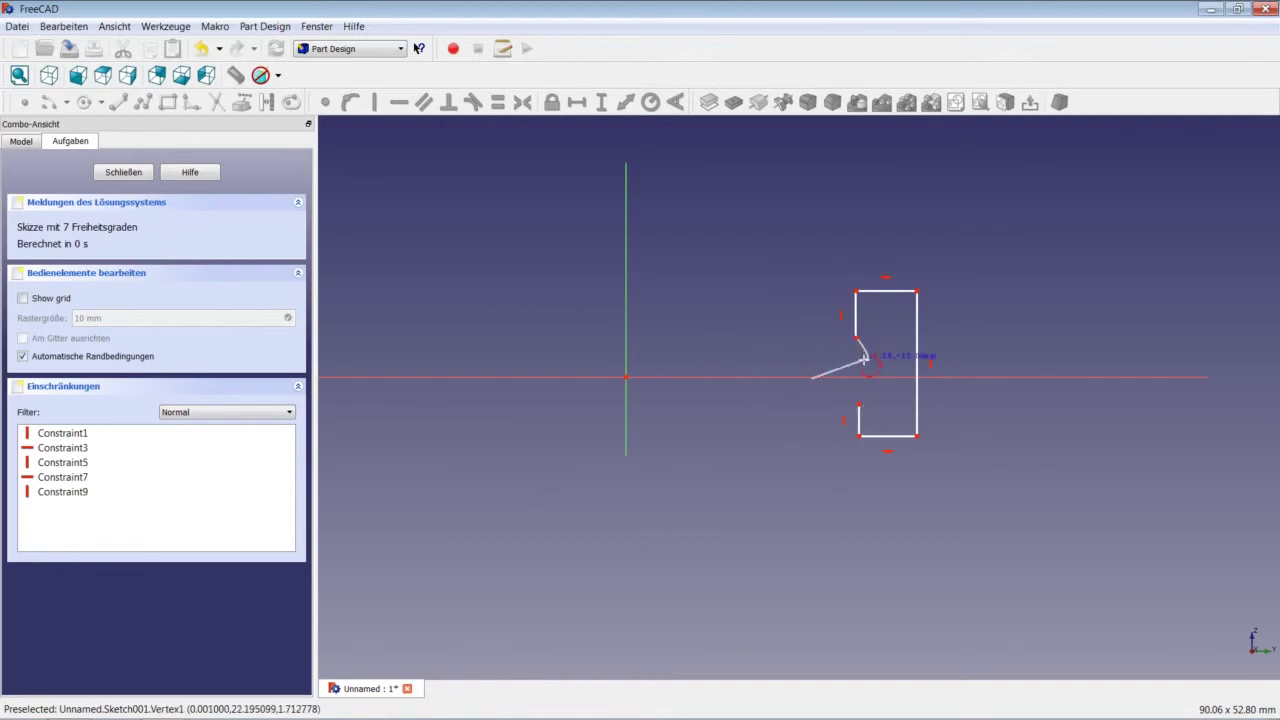
{"action": "left_click", "coordinate": [858, 404]}
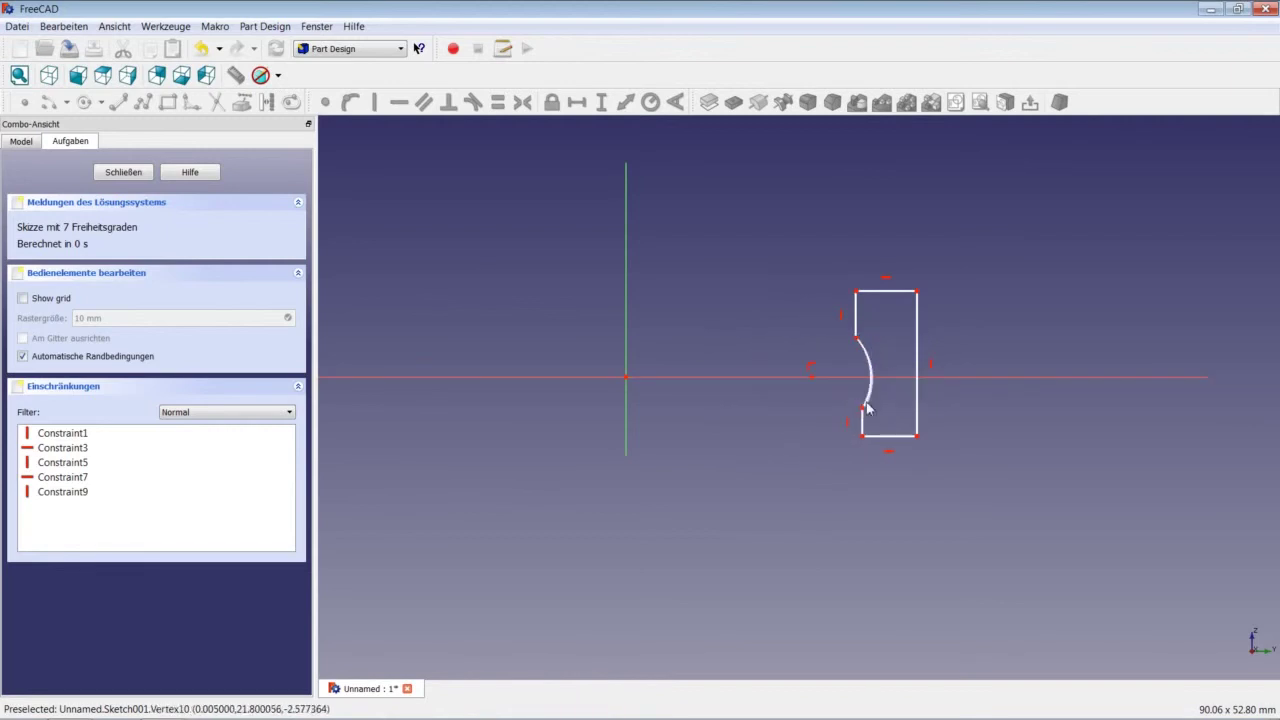
{"action": "scroll", "coordinate": [870, 403], "scroll_direction": "up", "scroll_amount": 2}
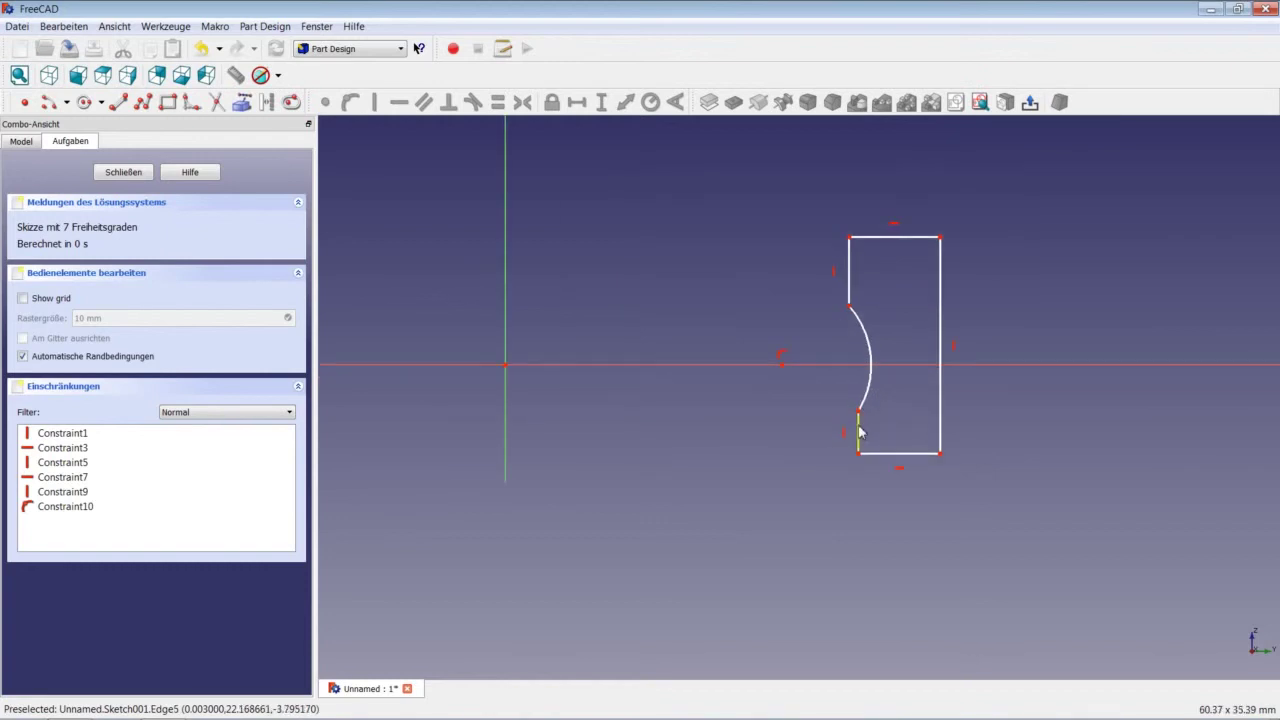
{"action": "left_click", "coordinate": [858, 432]}
Step: Make the two short left edges equal and the top and bottom edges equal
{"action": "left_click", "coordinate": [850, 280]}
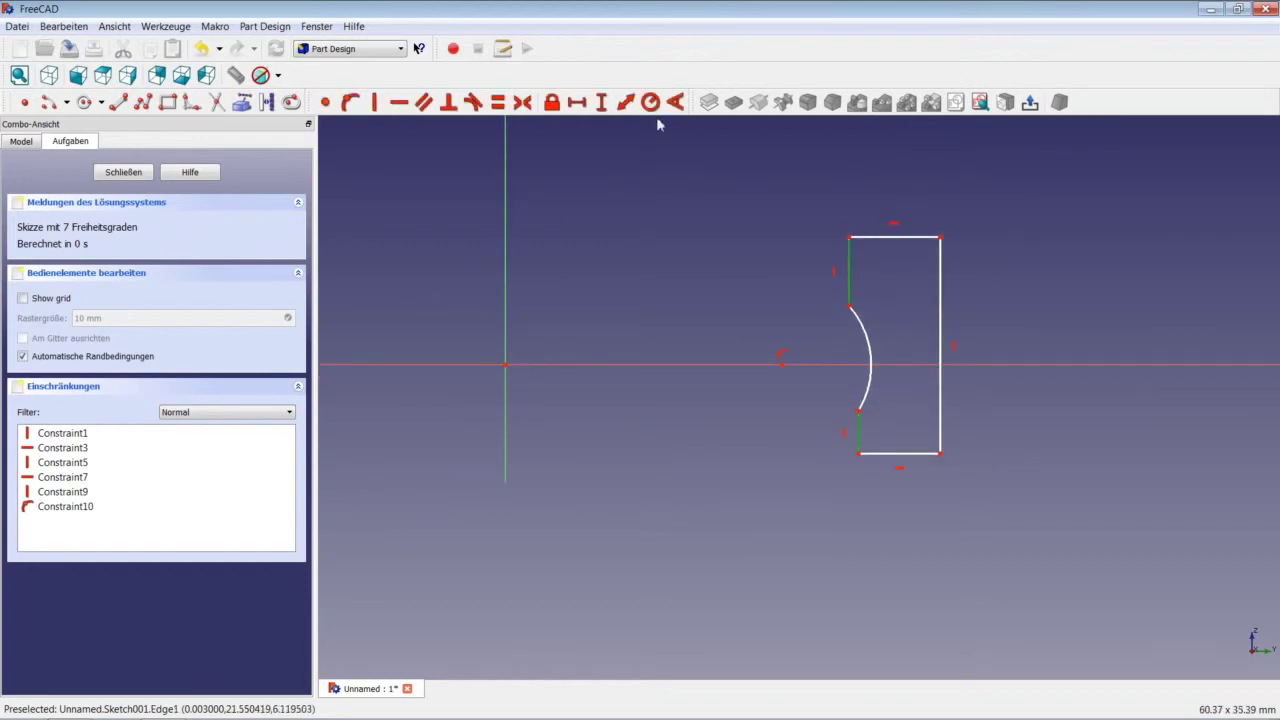
{"action": "left_click", "coordinate": [497, 102]}
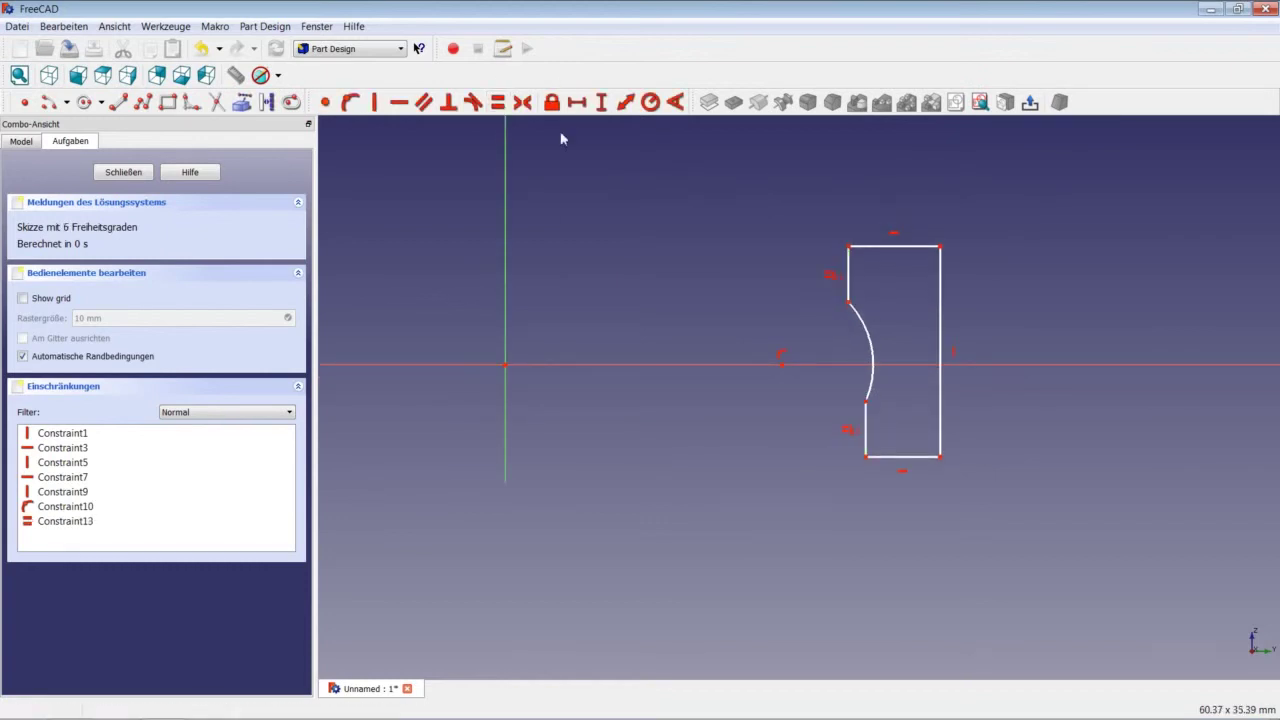
{"action": "left_click", "coordinate": [893, 456]}
{"action": "left_click", "coordinate": [875, 248]}
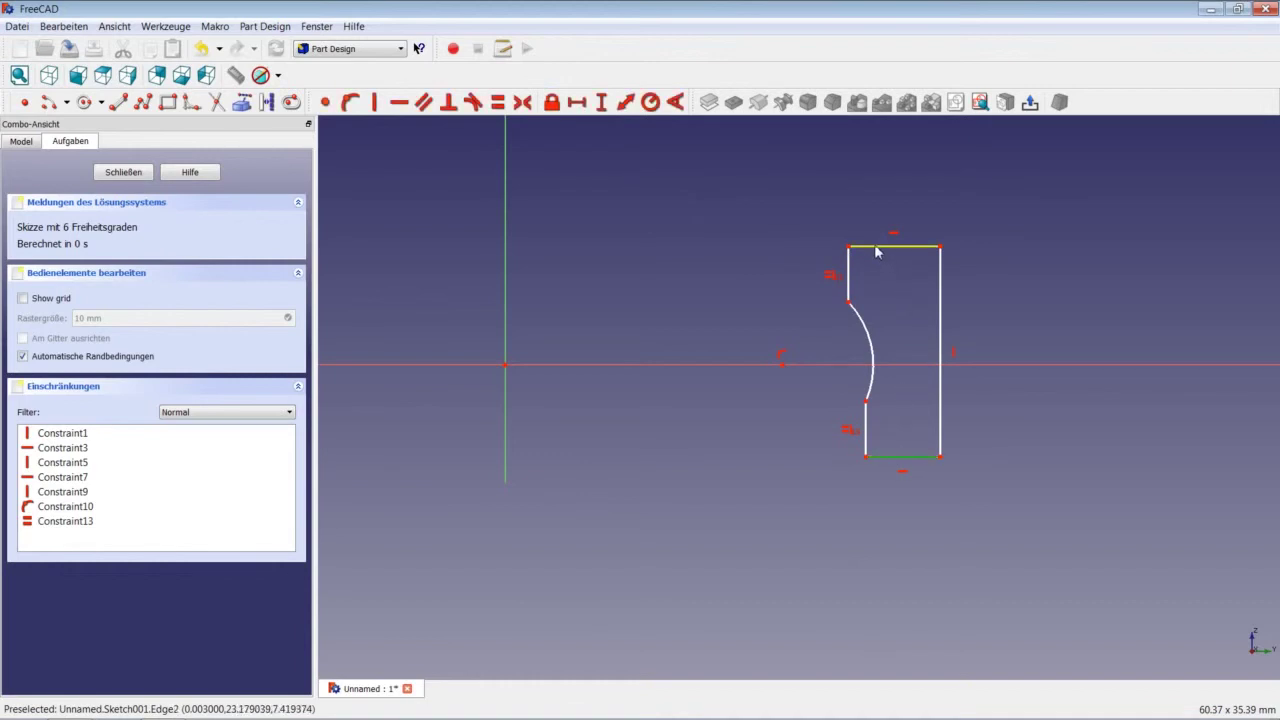
{"action": "left_click", "coordinate": [494, 104]}
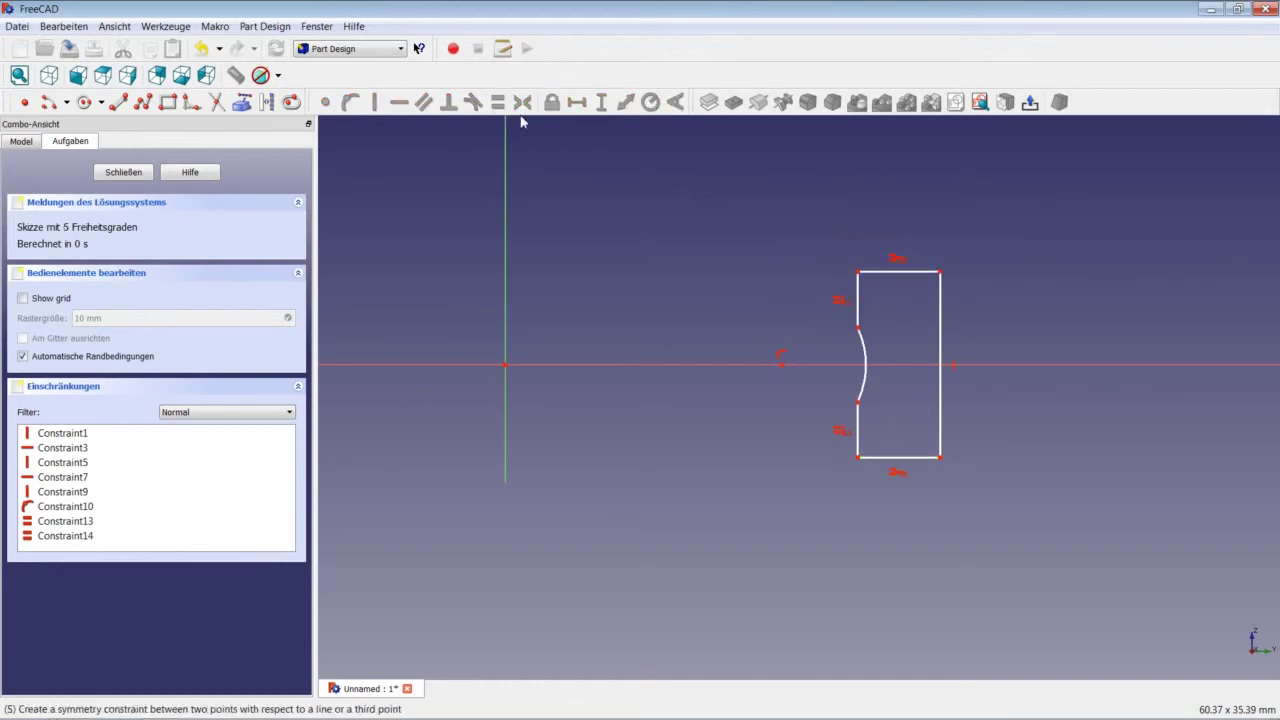
Step: Give the raceway arc a 2.25 mm radius and the right edge a 5 mm length
{"action": "left_click", "coordinate": [862, 378]}
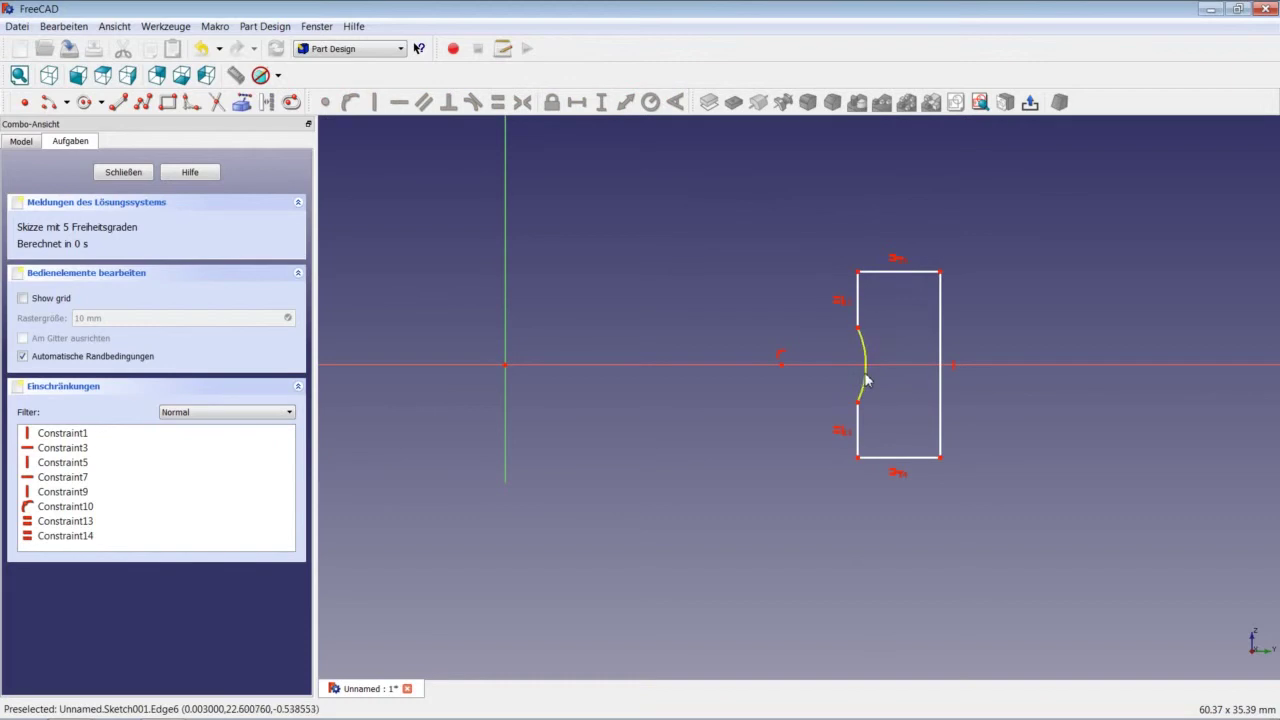
{"action": "left_click", "coordinate": [650, 102]}
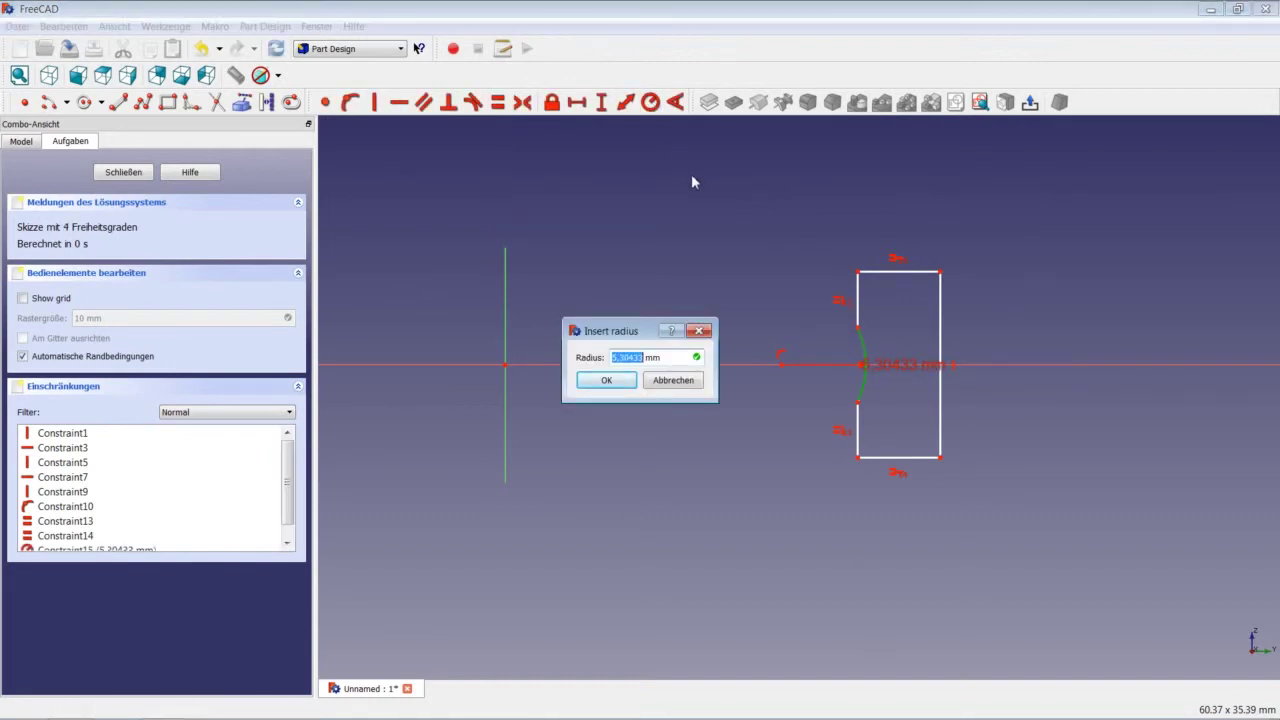
{"action": "type", "text": "2.25"}
{"action": "key", "text": "Return"}
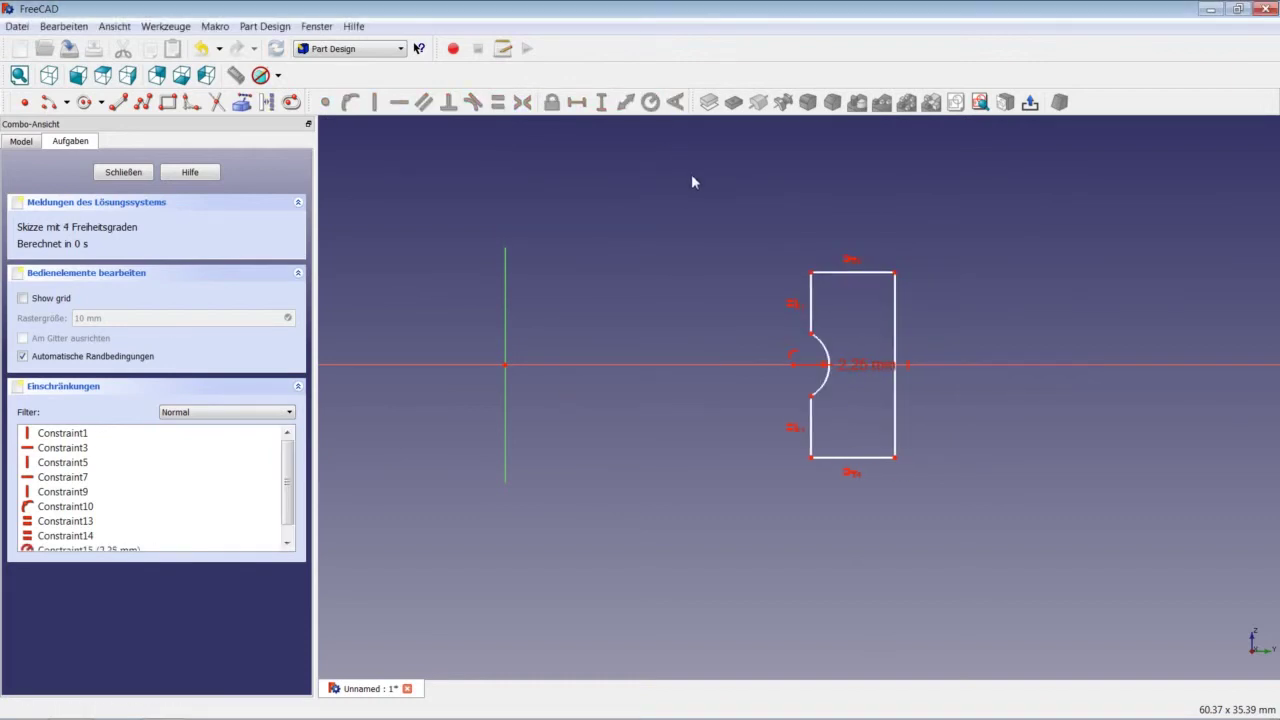
{"action": "left_click", "coordinate": [895, 314]}
{"action": "left_click", "coordinate": [604, 108]}
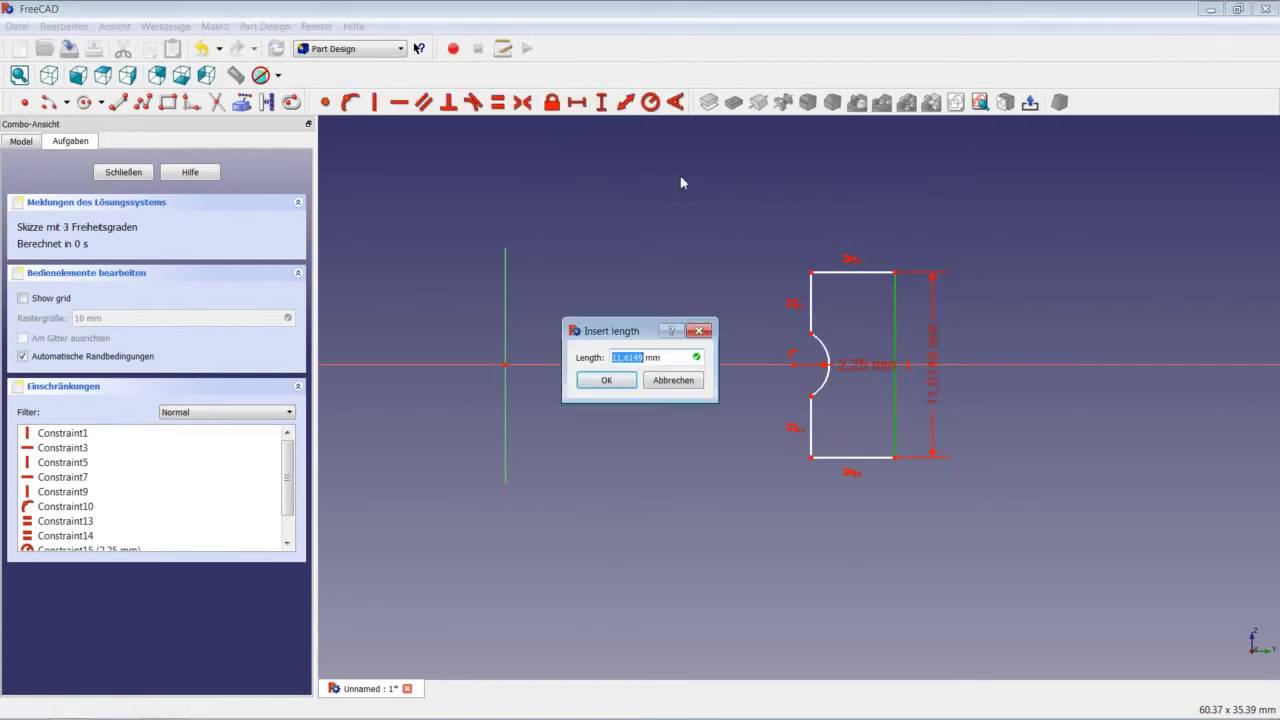
{"action": "type", "text": "5"}
{"action": "key", "text": "Return"}
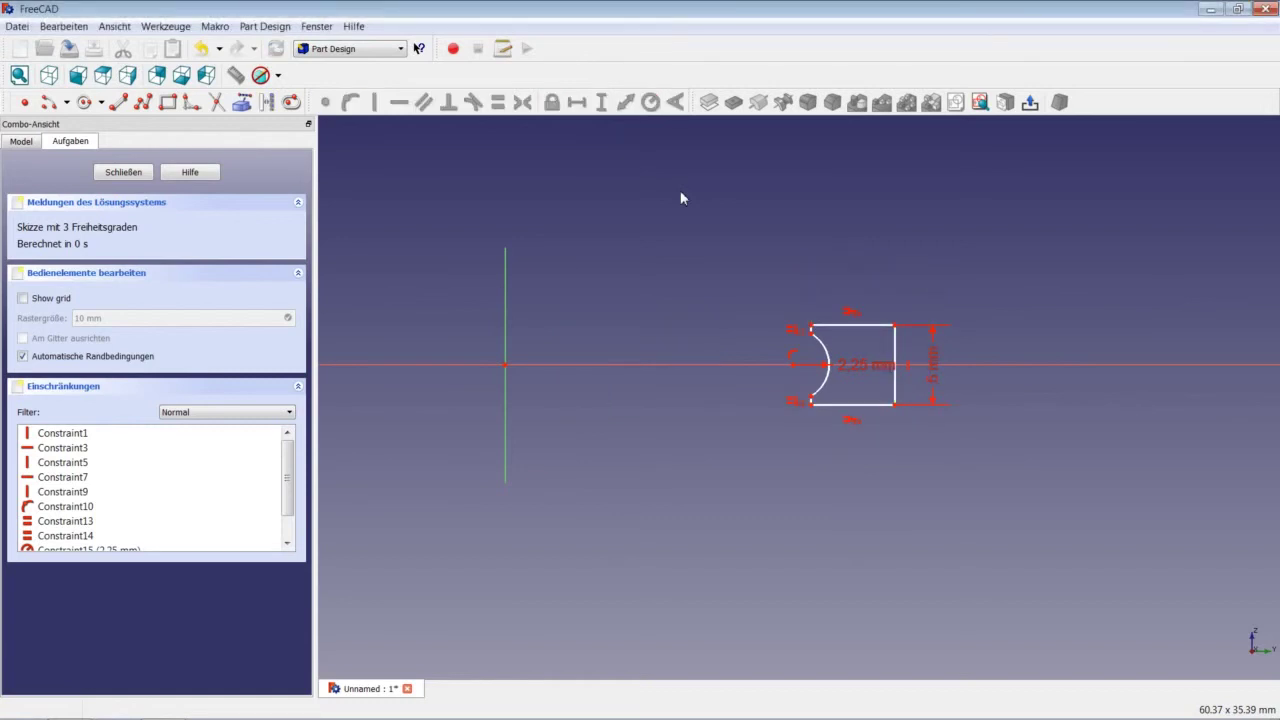
Step: Place the arc centre 7.5 mm from the vertical axis
{"action": "left_click", "coordinate": [793, 364]}
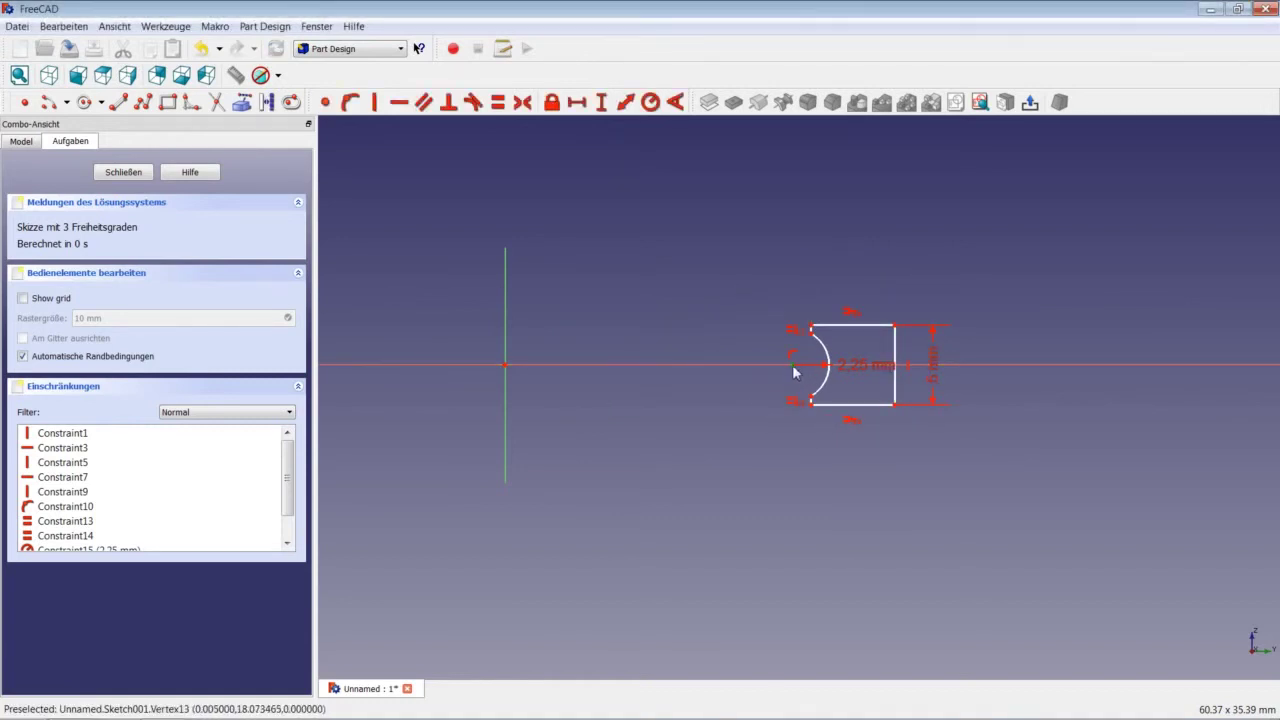
{"action": "left_click", "coordinate": [505, 366]}
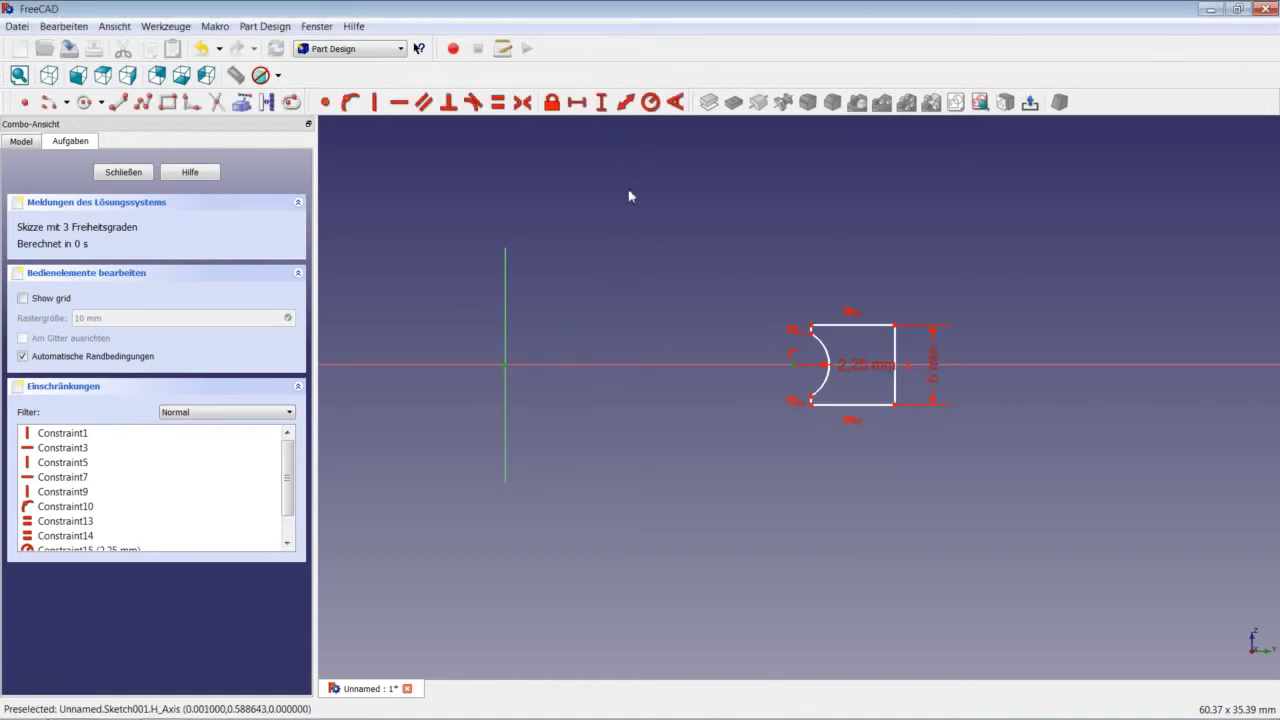
{"action": "left_click", "coordinate": [577, 102]}
{"action": "type", "text": "7"}
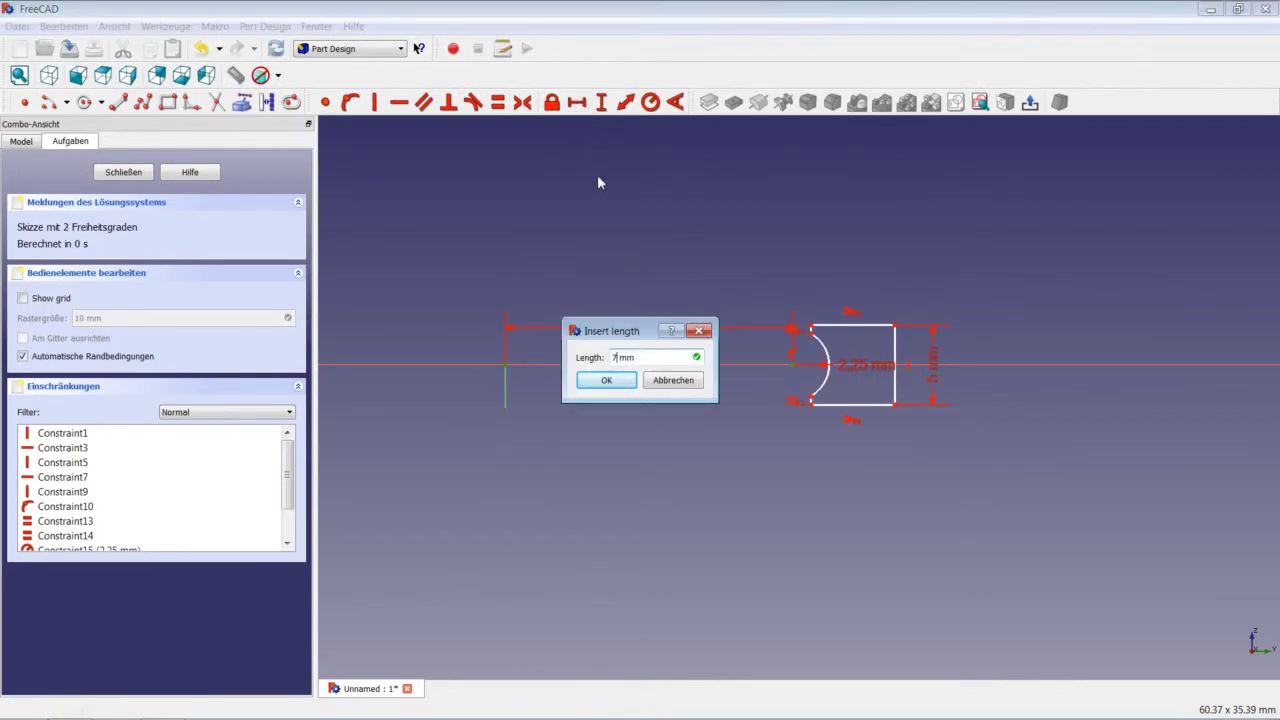
{"action": "type", "text": ".5"}
{"action": "key", "text": "Return"}
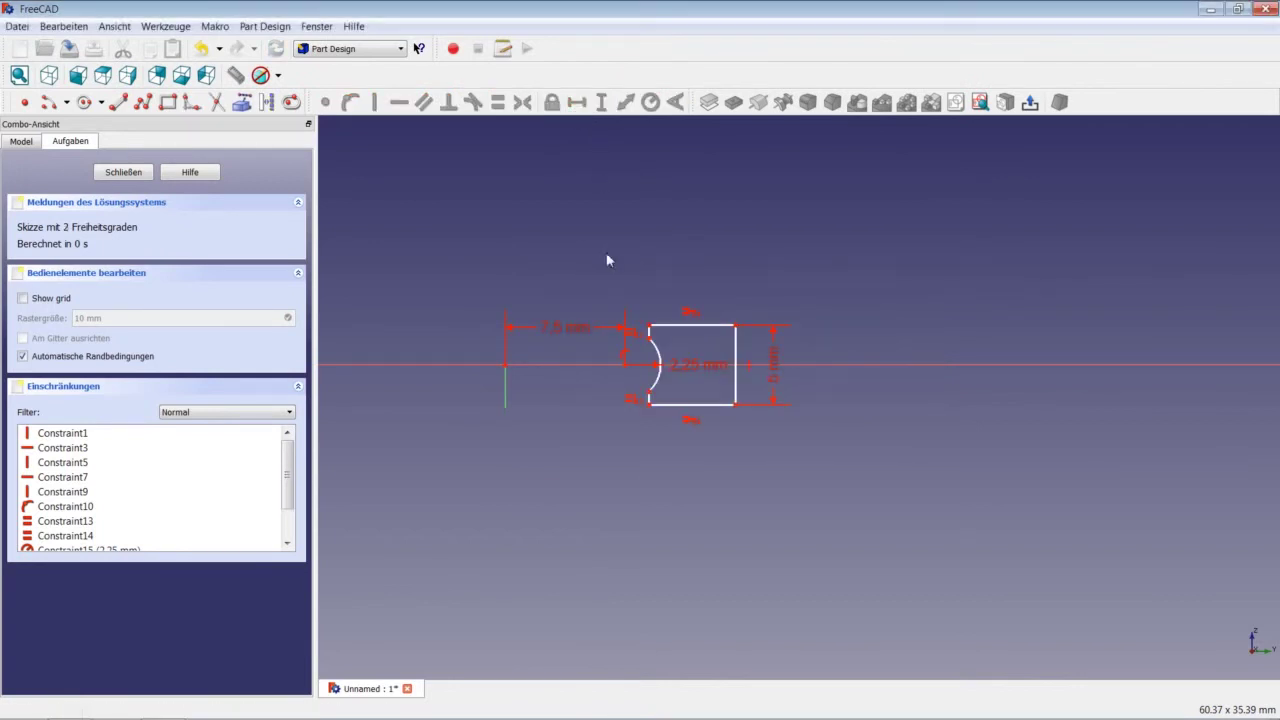
Step: Set the profile's inner and outer sides 9 mm and 11 mm from the axis, then close the sketch
{"action": "left_click", "coordinate": [649, 404]}
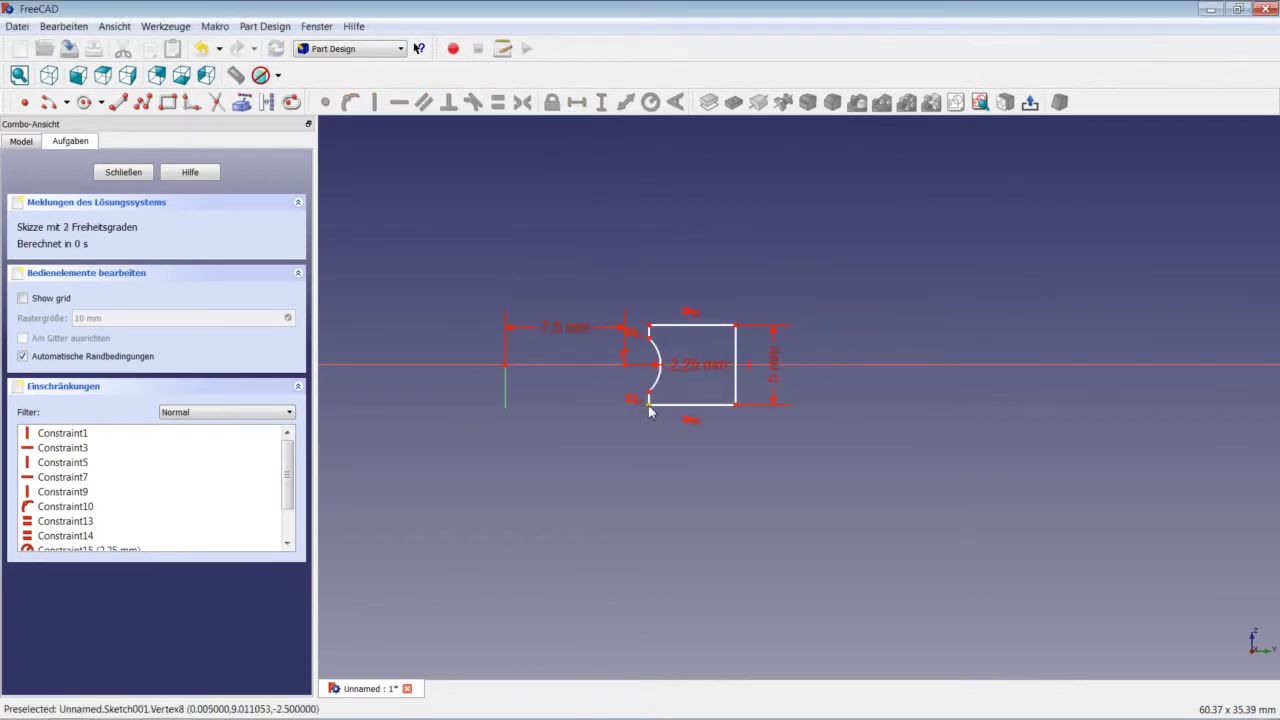
{"action": "left_click", "coordinate": [507, 365]}
{"action": "left_click", "coordinate": [578, 101]}
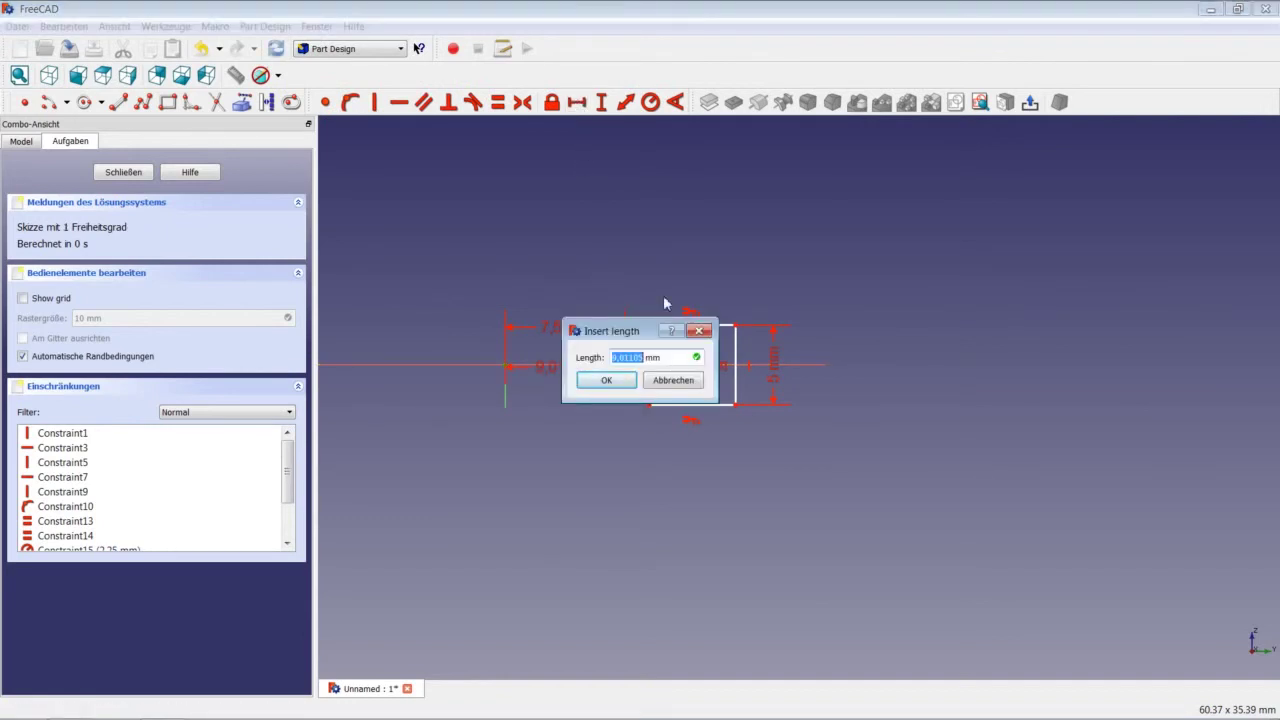
{"action": "type", "text": "9"}
{"action": "key", "text": "Return"}
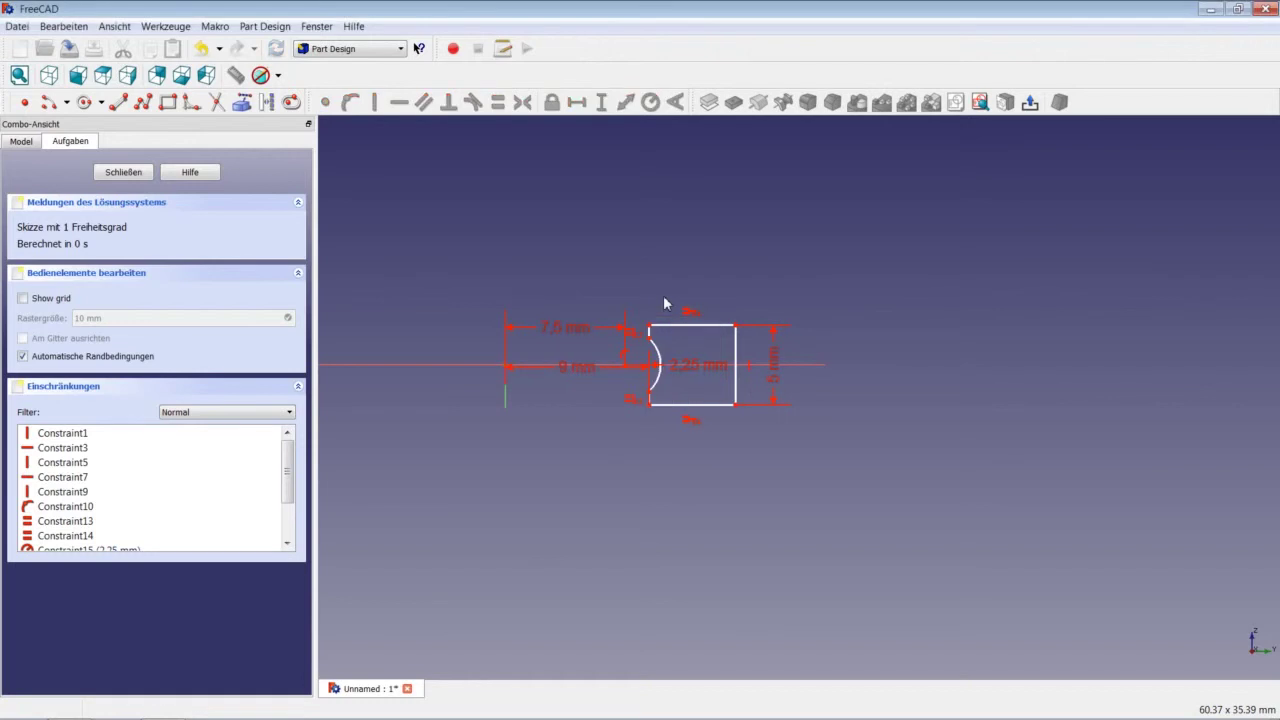
{"action": "left_click_drag", "start_coordinate": [575, 367], "coordinate": [570, 425]}
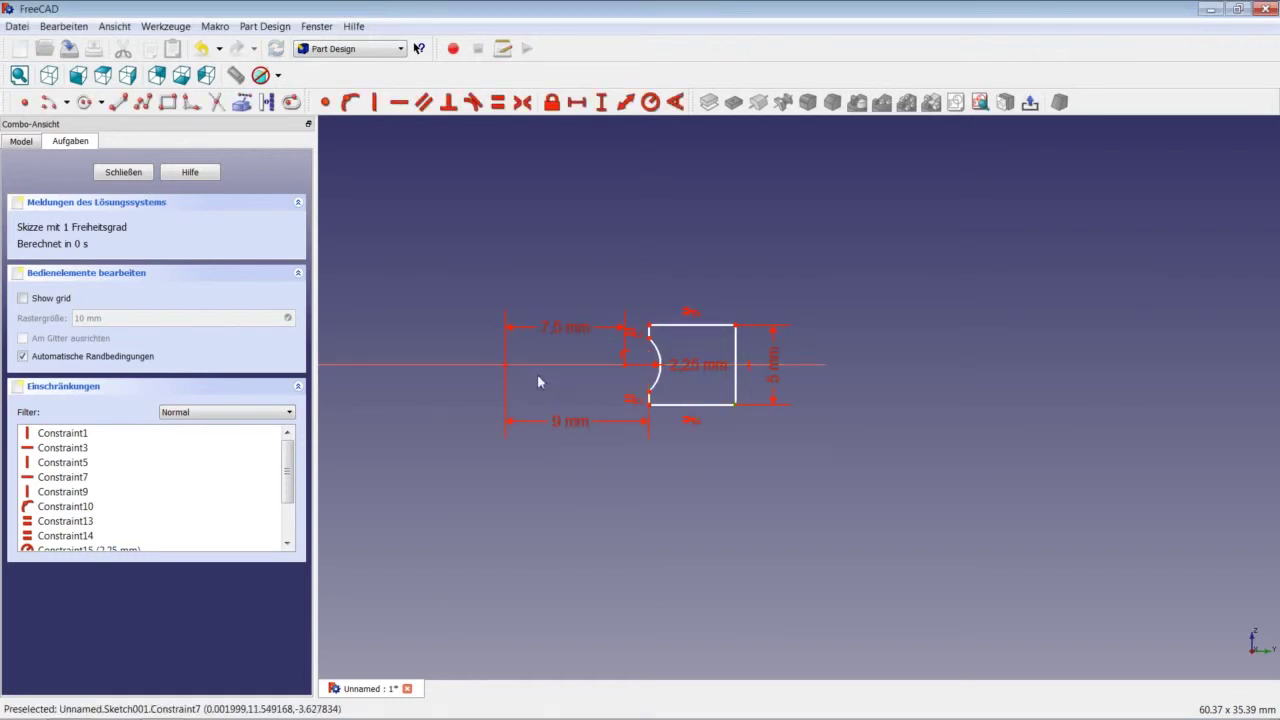
{"action": "left_click", "coordinate": [508, 366]}
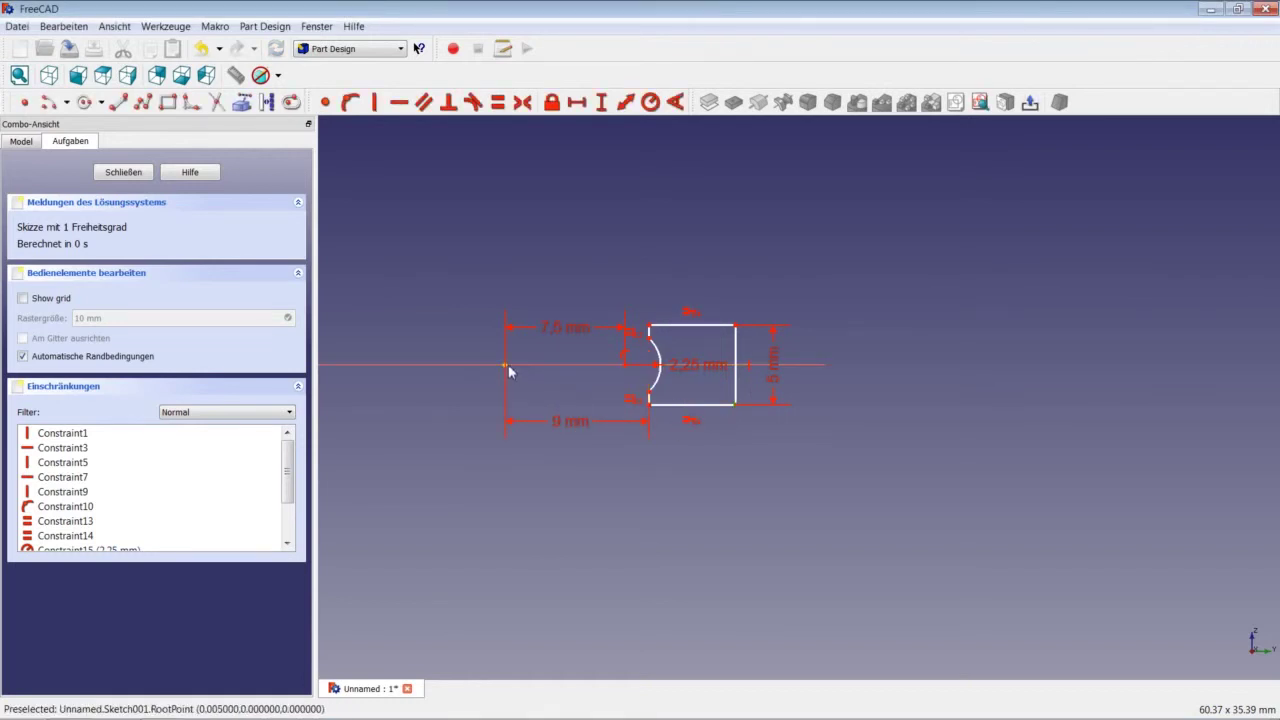
{"action": "left_click", "coordinate": [576, 102]}
{"action": "type", "text": "11"}
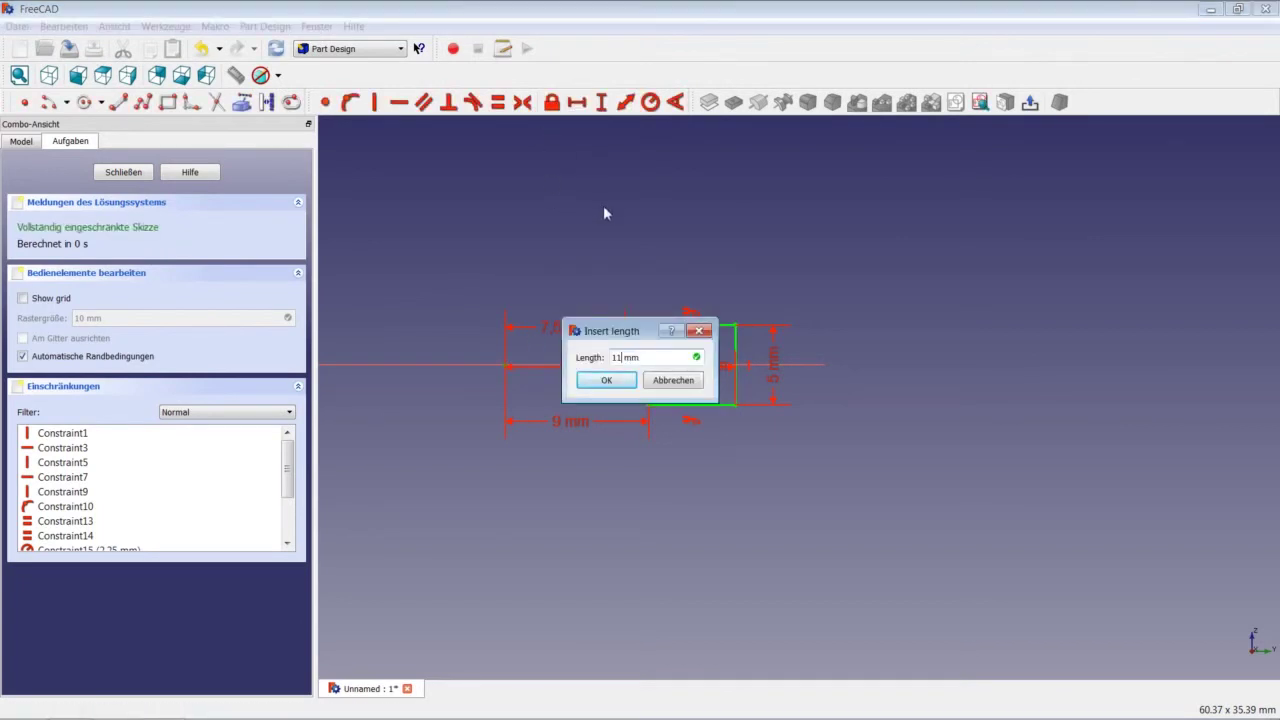
{"action": "key", "text": "Return"}
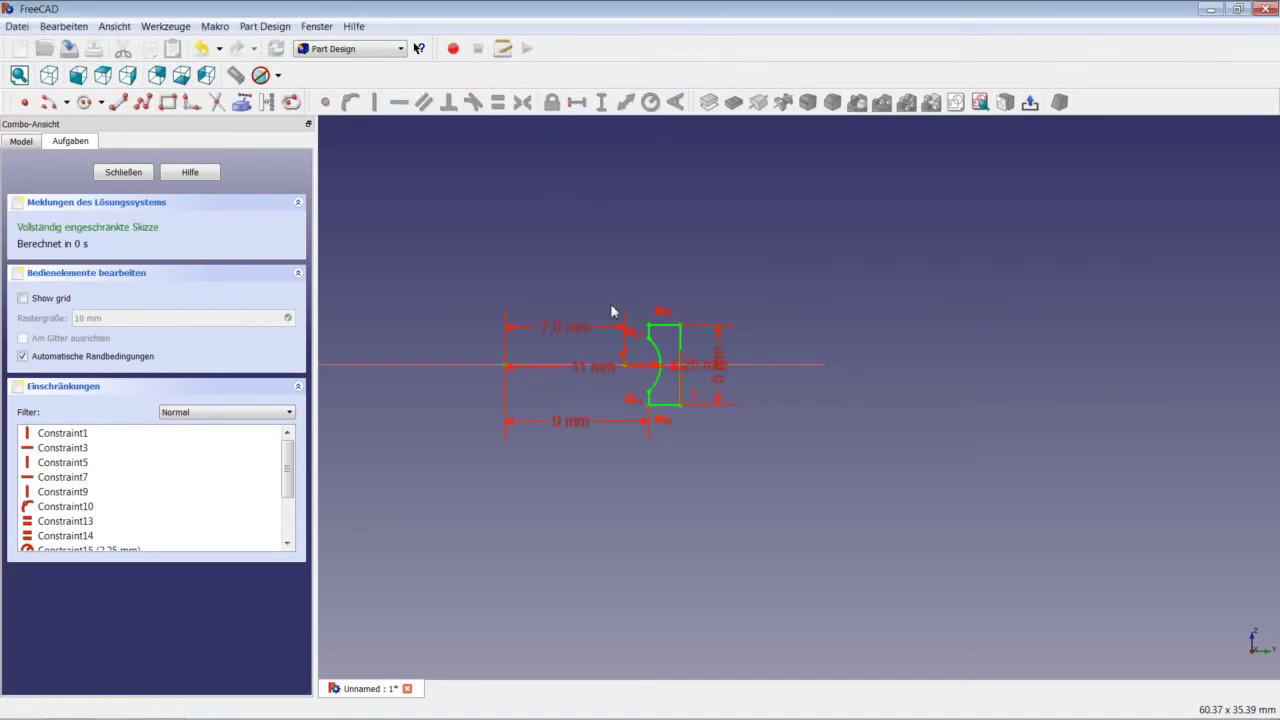
{"action": "left_click", "coordinate": [110, 173]}
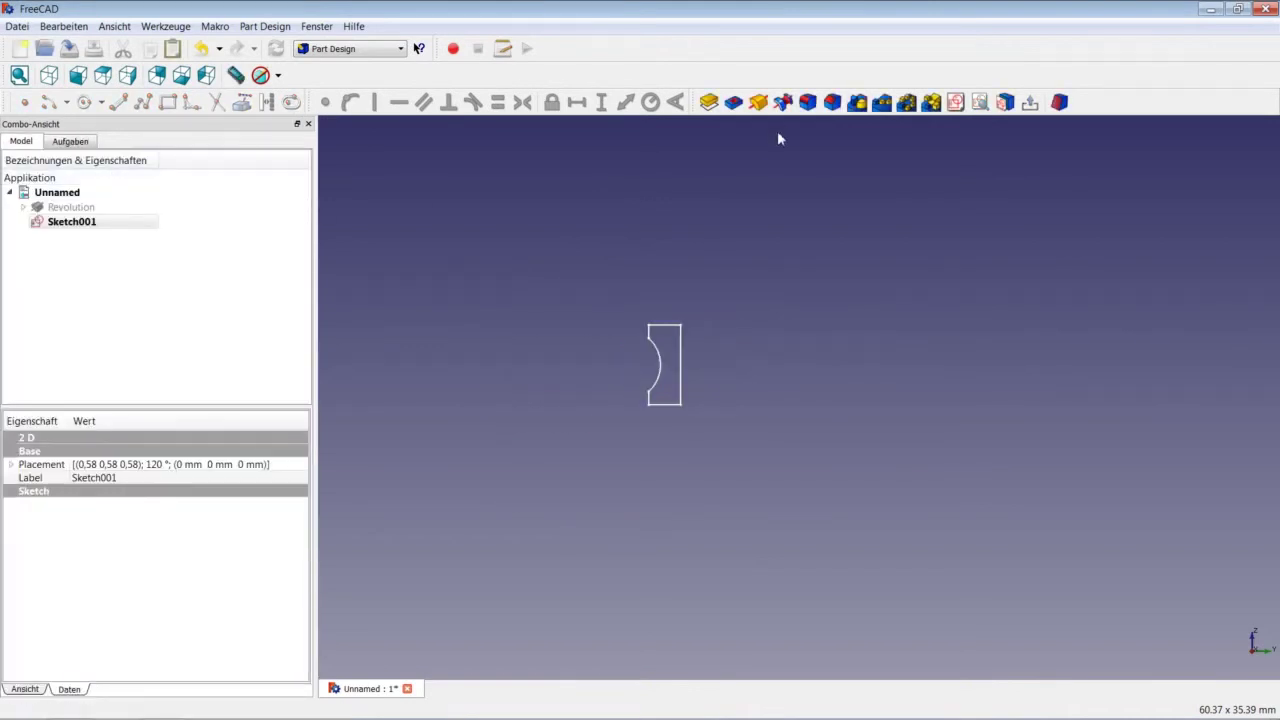
Step: Revolve the outer ring sketch into Revolution001 and show the inner ring again
{"action": "left_click", "coordinate": [758, 102]}
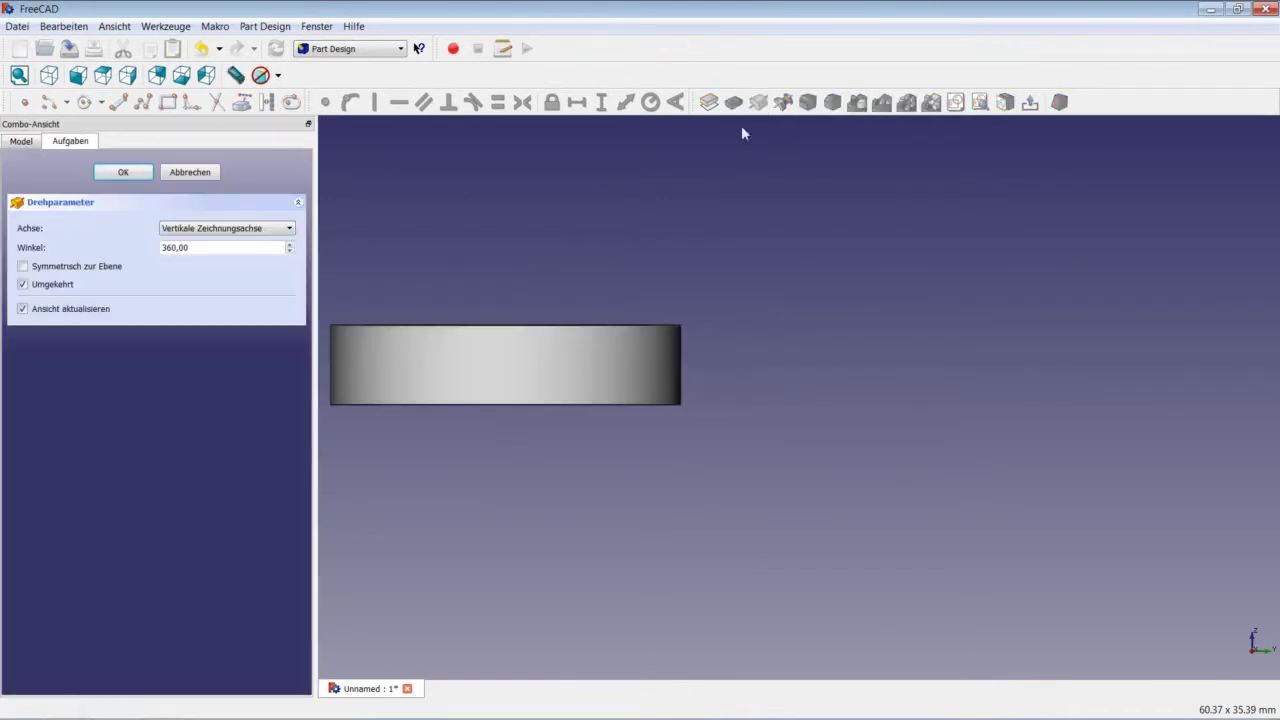
{"action": "left_click", "coordinate": [130, 176]}
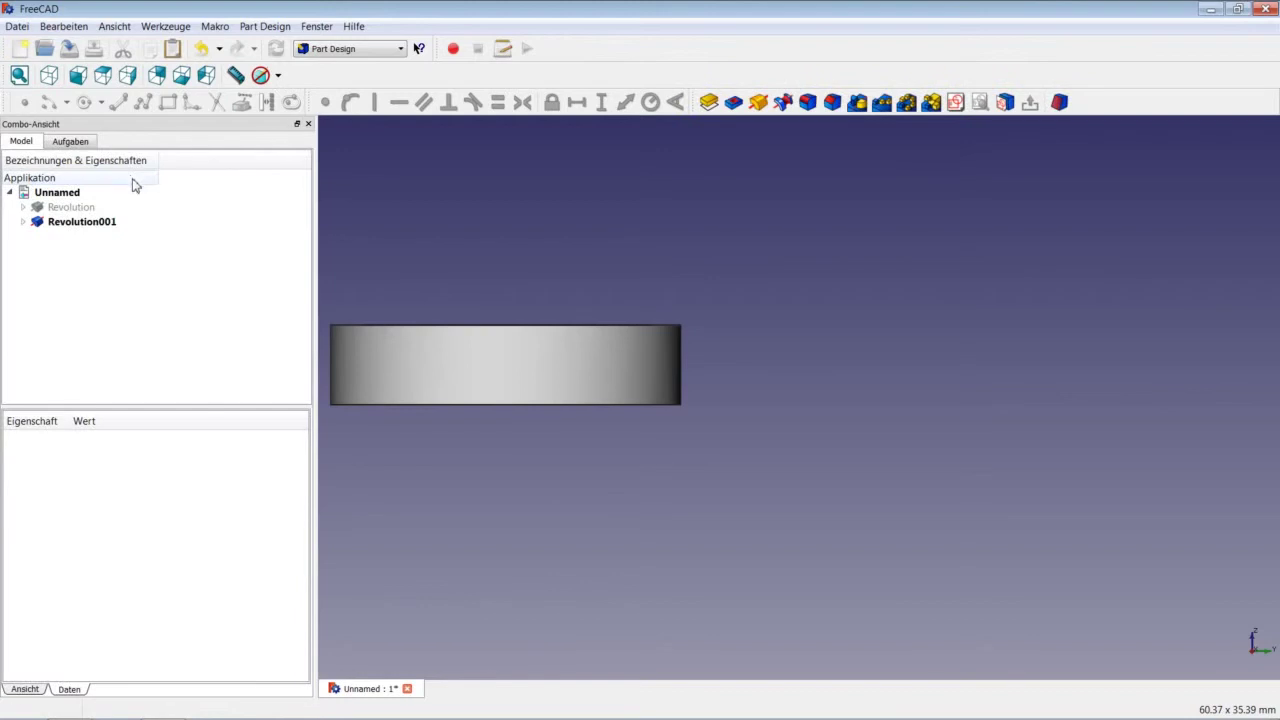
{"action": "right_click", "coordinate": [69, 210]}
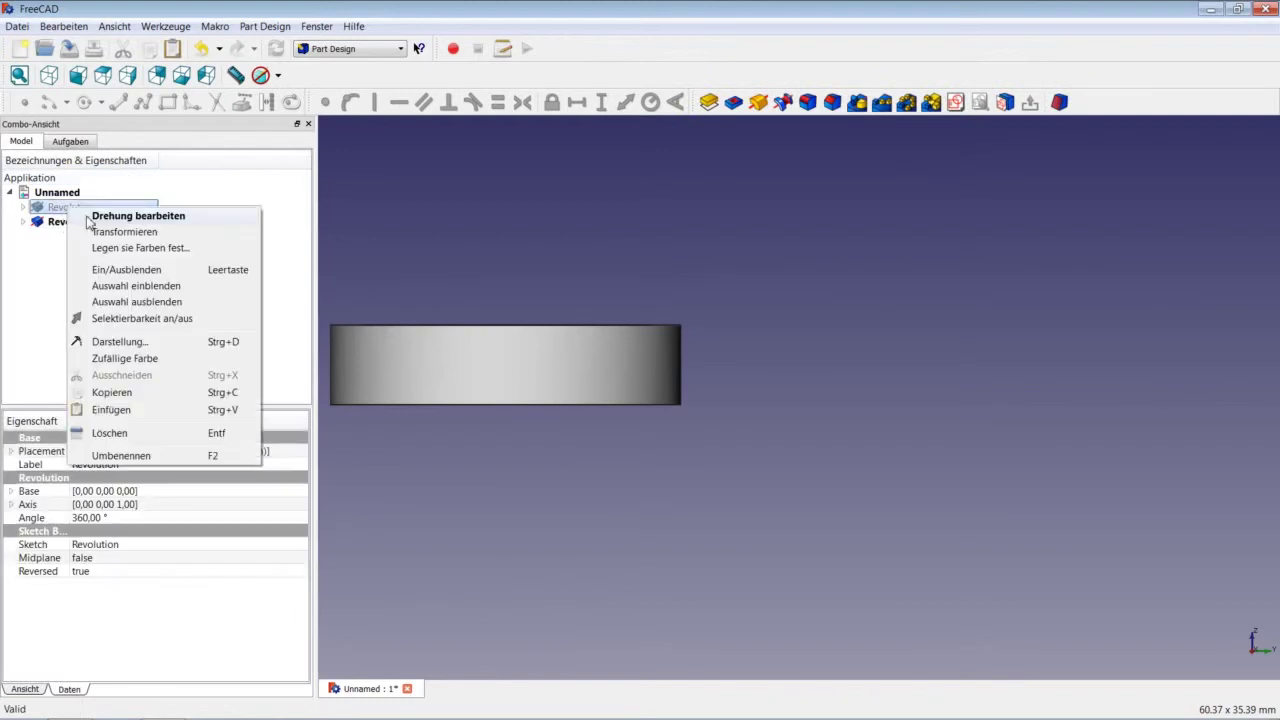
{"action": "left_click", "coordinate": [120, 270]}
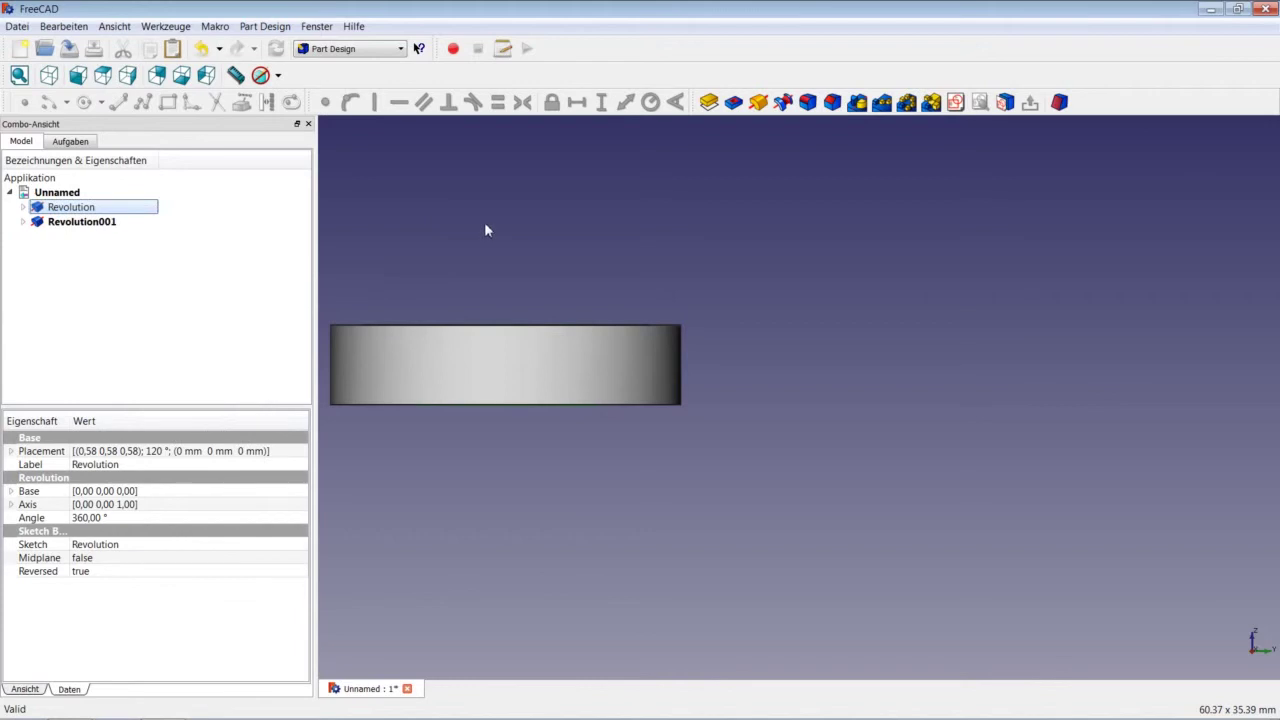
Step: View both rings isometrically and fit the whole bearing in the view
{"action": "left_click", "coordinate": [484, 222]}
{"action": "left_click", "coordinate": [48, 75]}
{"action": "right_click", "coordinate": [541, 222]}
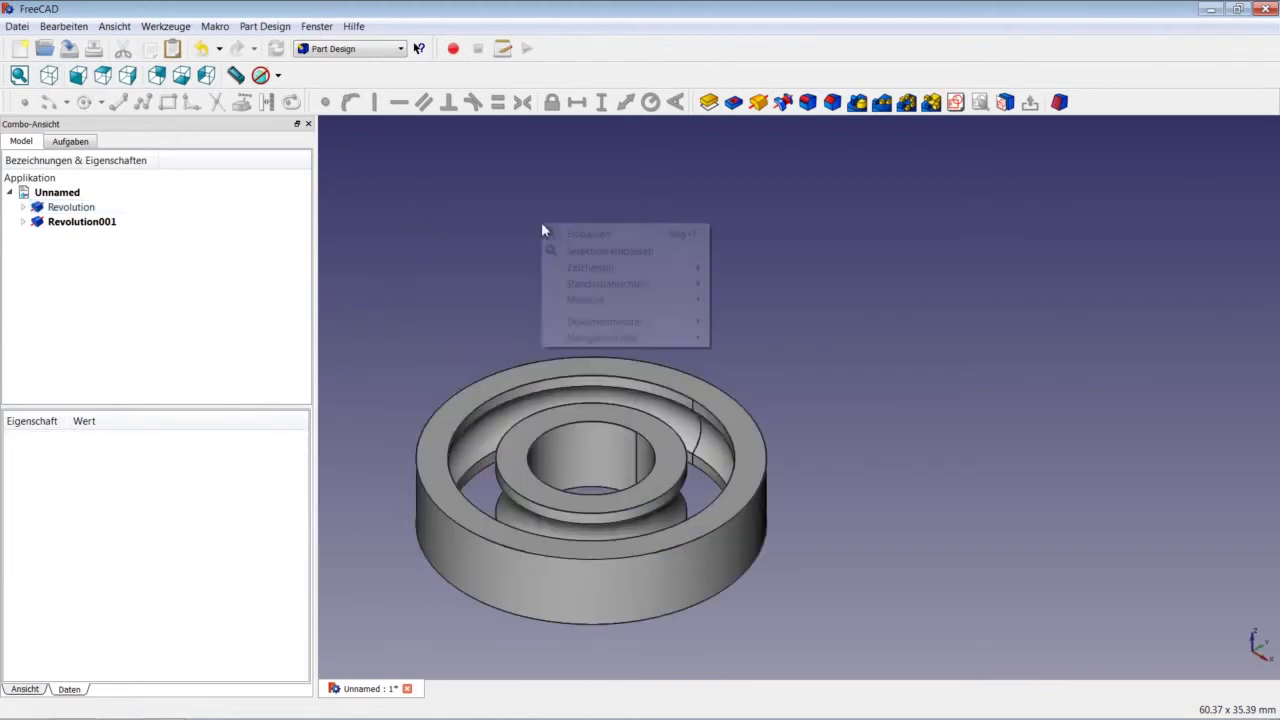
{"action": "left_click", "coordinate": [574, 236]}
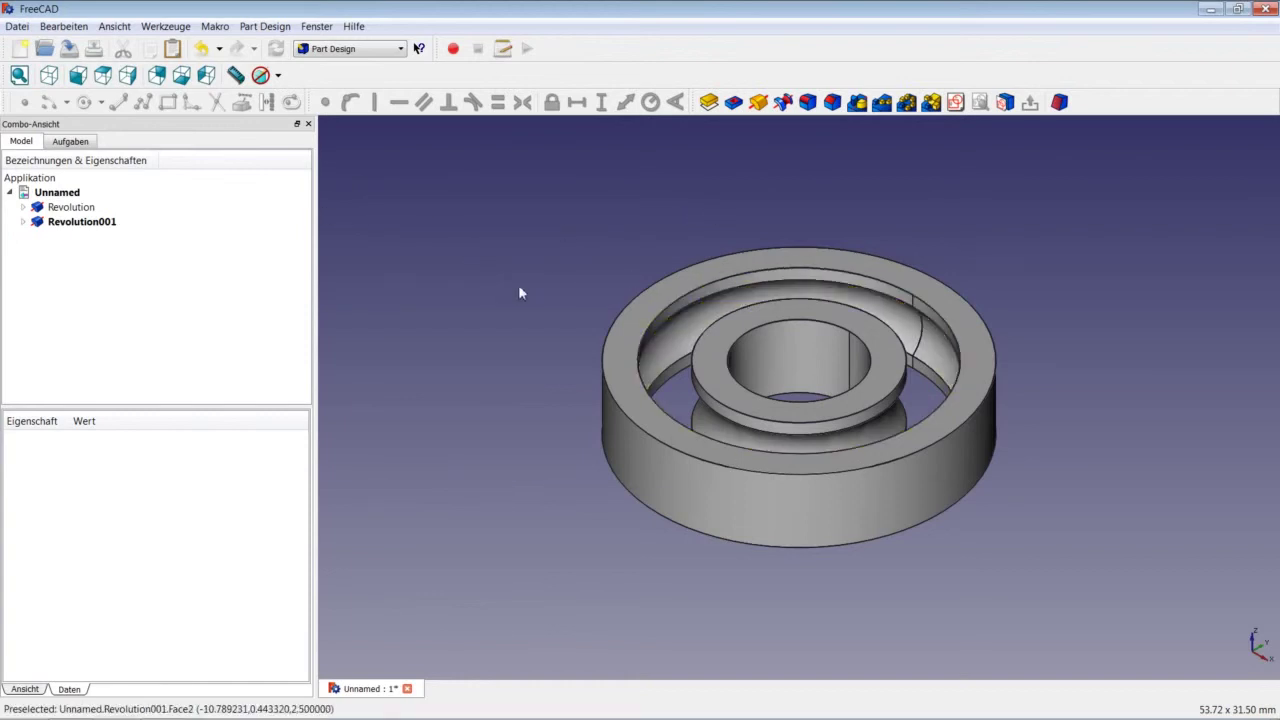
Step: Hide the inner ring Revolution and the outer ring Revolution001
{"action": "left_click", "coordinate": [80, 207]}
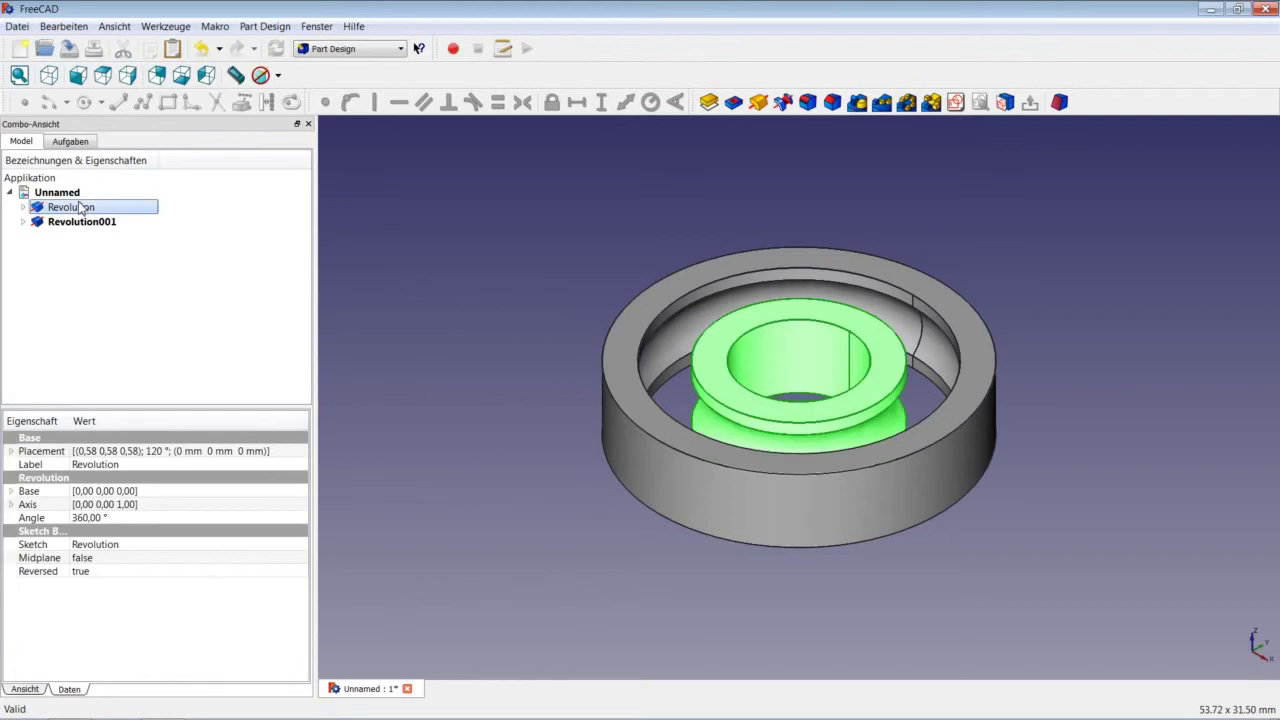
{"action": "right_click", "coordinate": [80, 207]}
{"action": "left_click", "coordinate": [145, 266]}
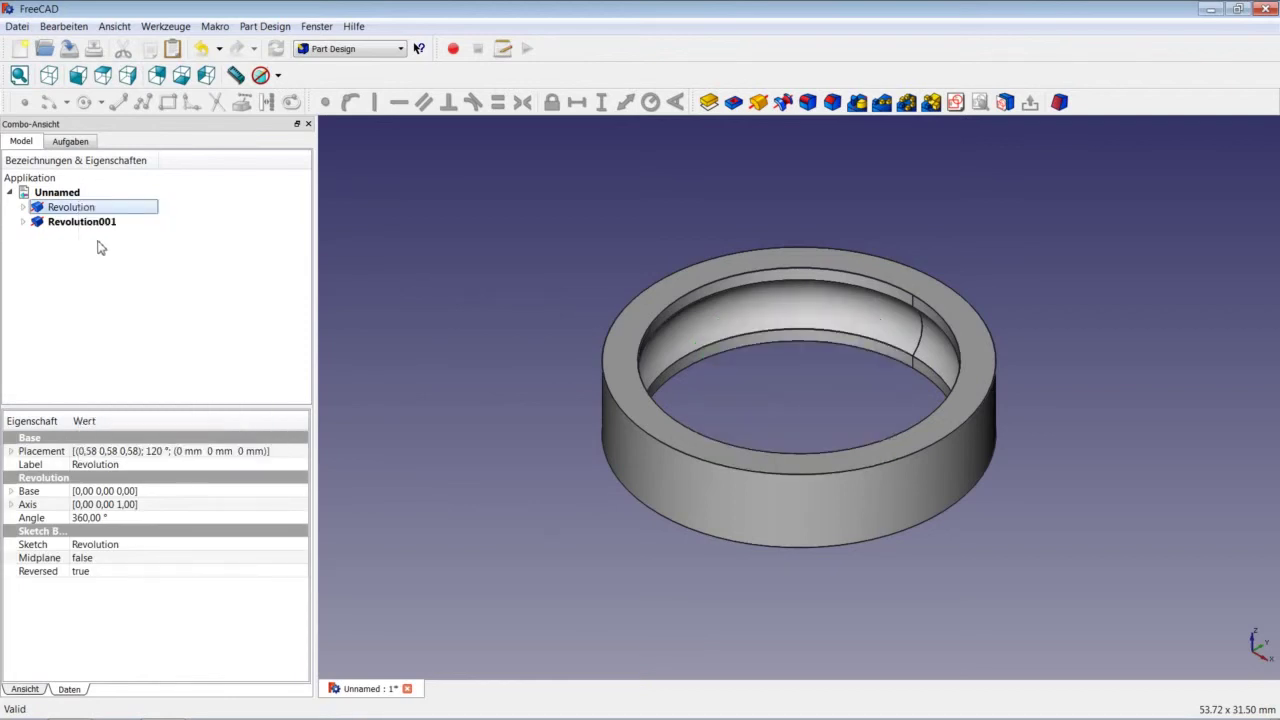
{"action": "right_click", "coordinate": [88, 222]}
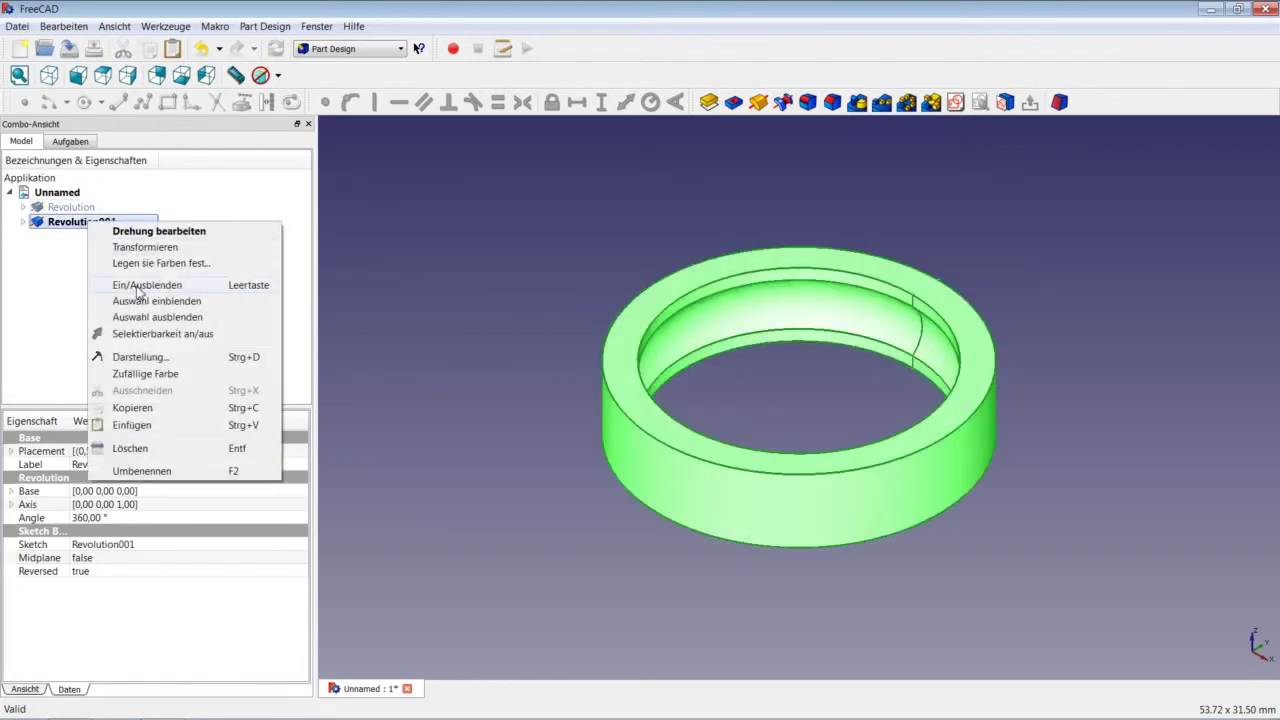
{"action": "left_click", "coordinate": [138, 289]}
Step: Create a new sketch for the ball on the YZ plane
{"action": "left_click", "coordinate": [956, 103]}
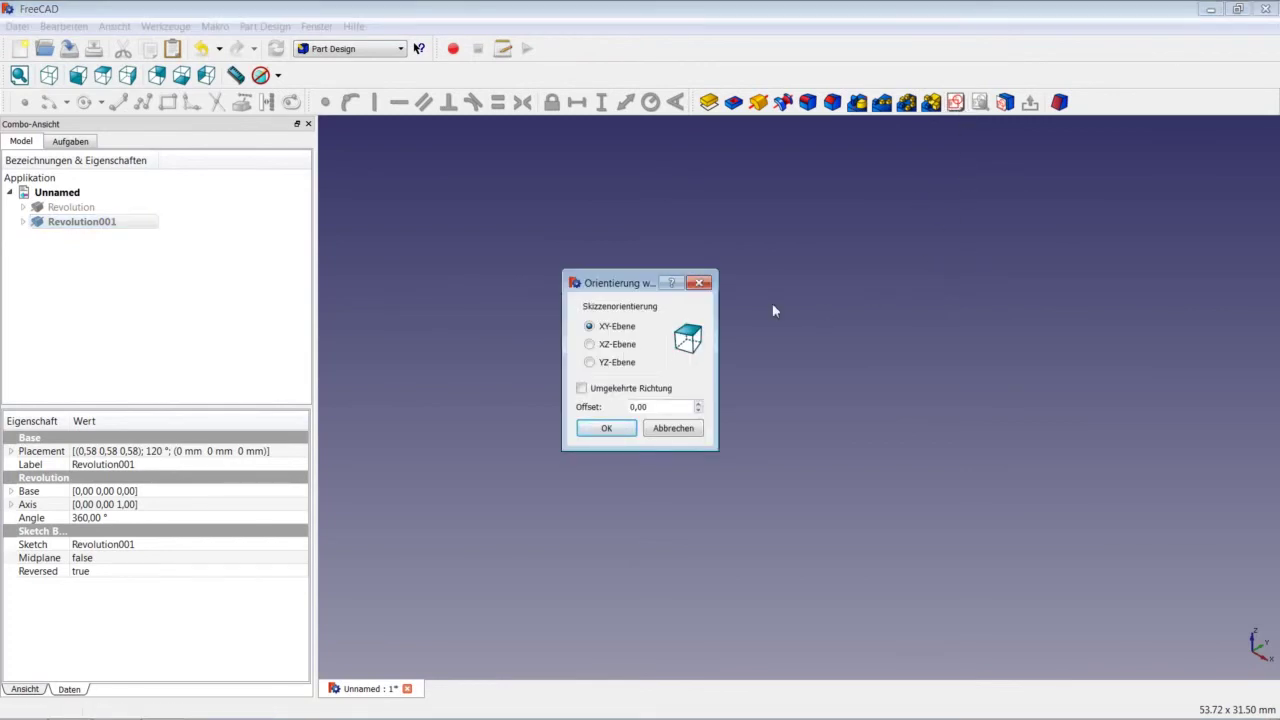
{"action": "left_click", "coordinate": [618, 362]}
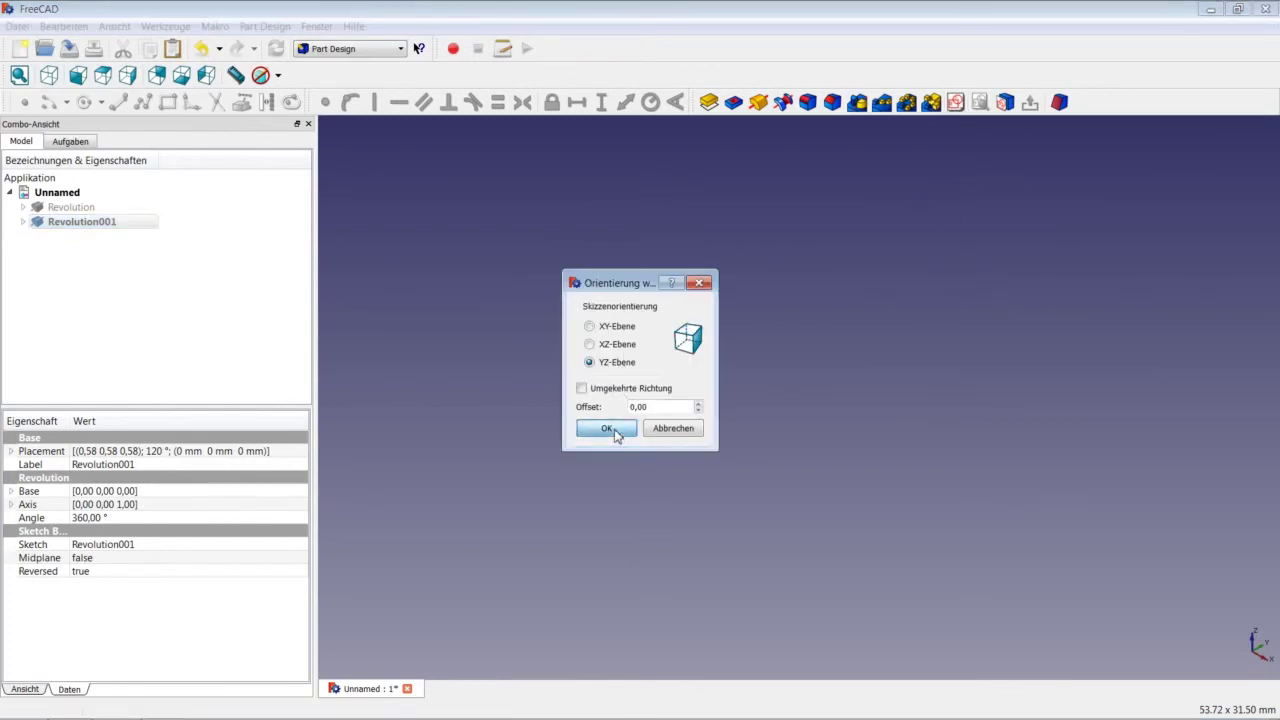
{"action": "left_click", "coordinate": [607, 428]}
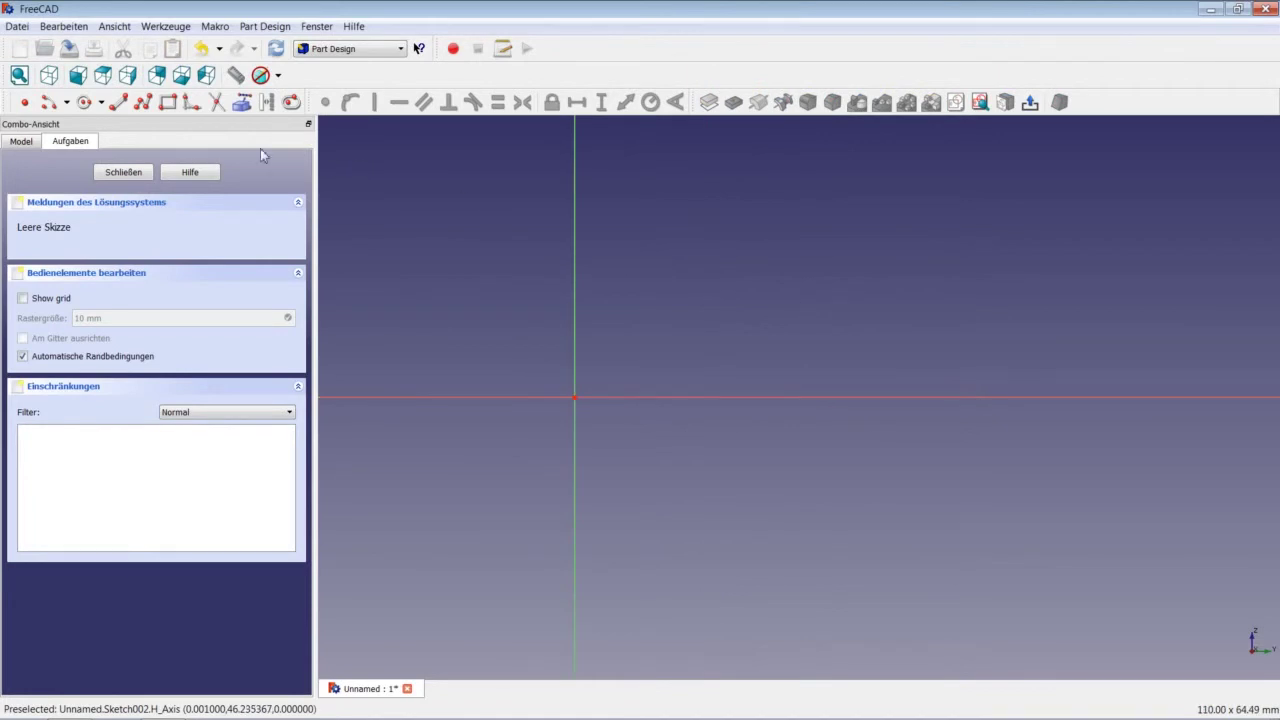
Step: Draw a half-circle arc centred on the horizontal axis, from above to below it
{"action": "left_click", "coordinate": [47, 102]}
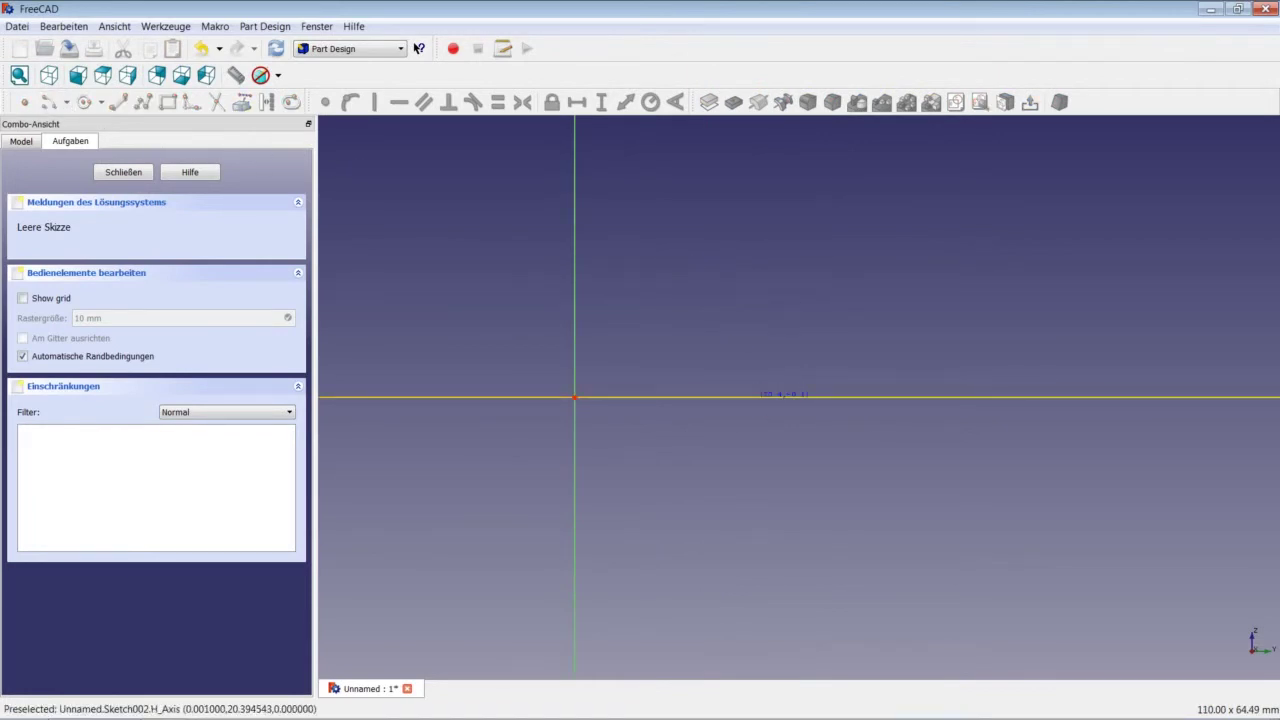
{"action": "left_click", "coordinate": [753, 397]}
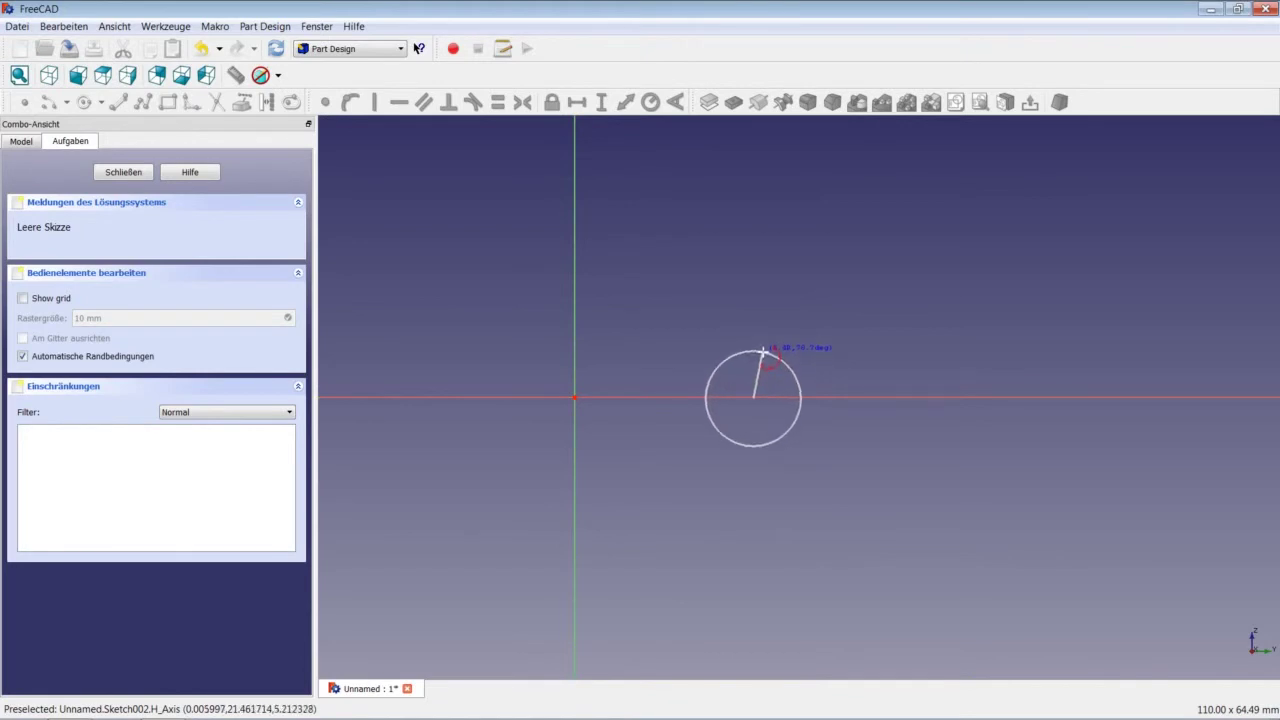
{"action": "left_click", "coordinate": [763, 351]}
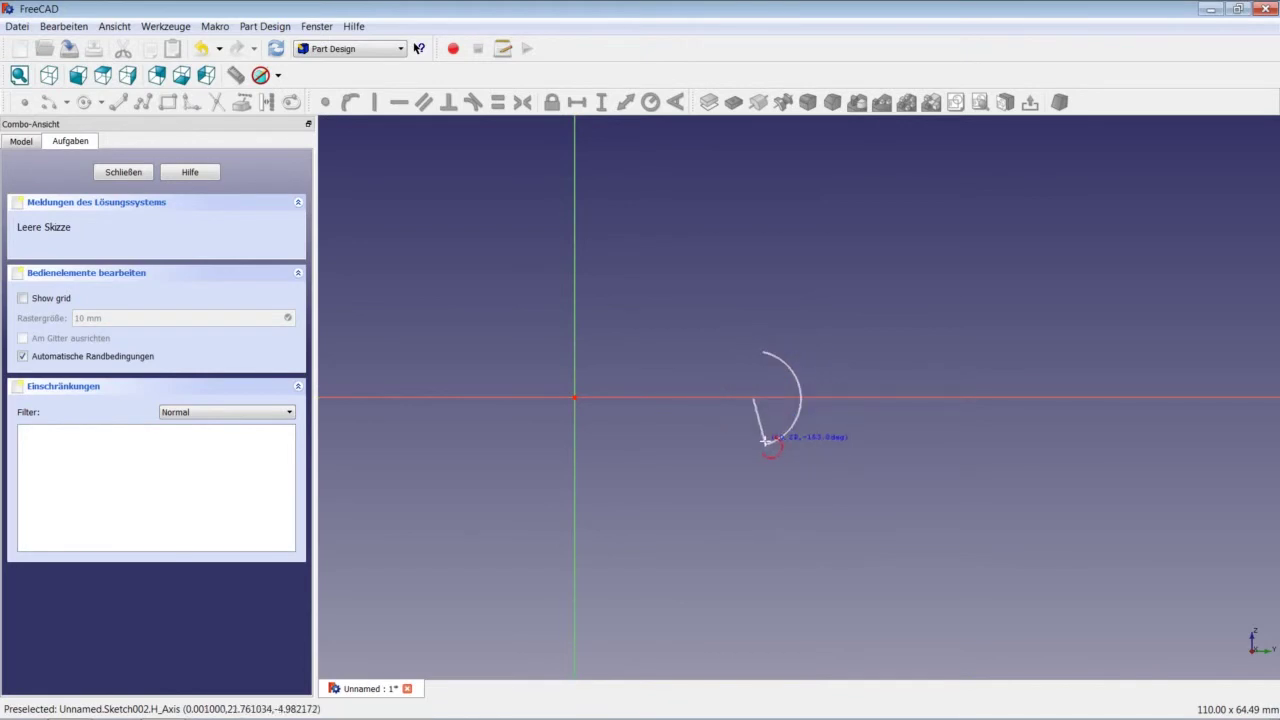
{"action": "left_click", "coordinate": [765, 443]}
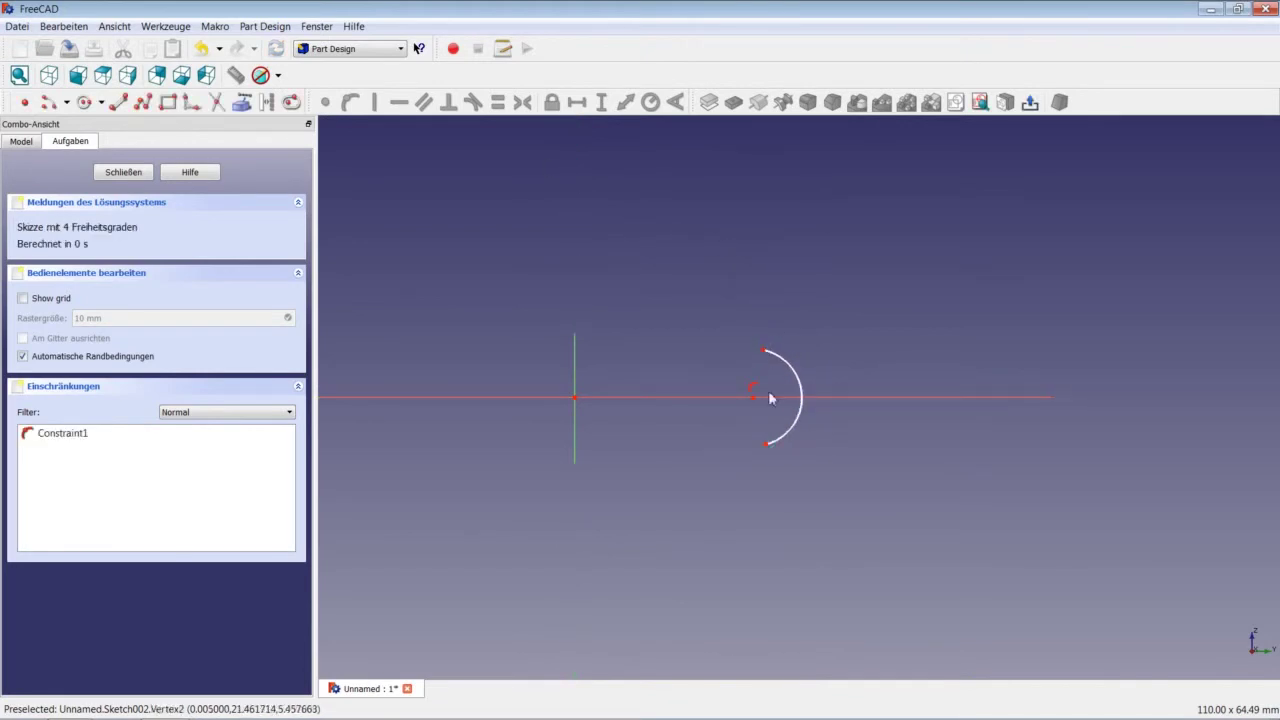
Step: Close the arc with a vertical line joining its two endpoints
{"action": "left_click", "coordinate": [118, 104]}
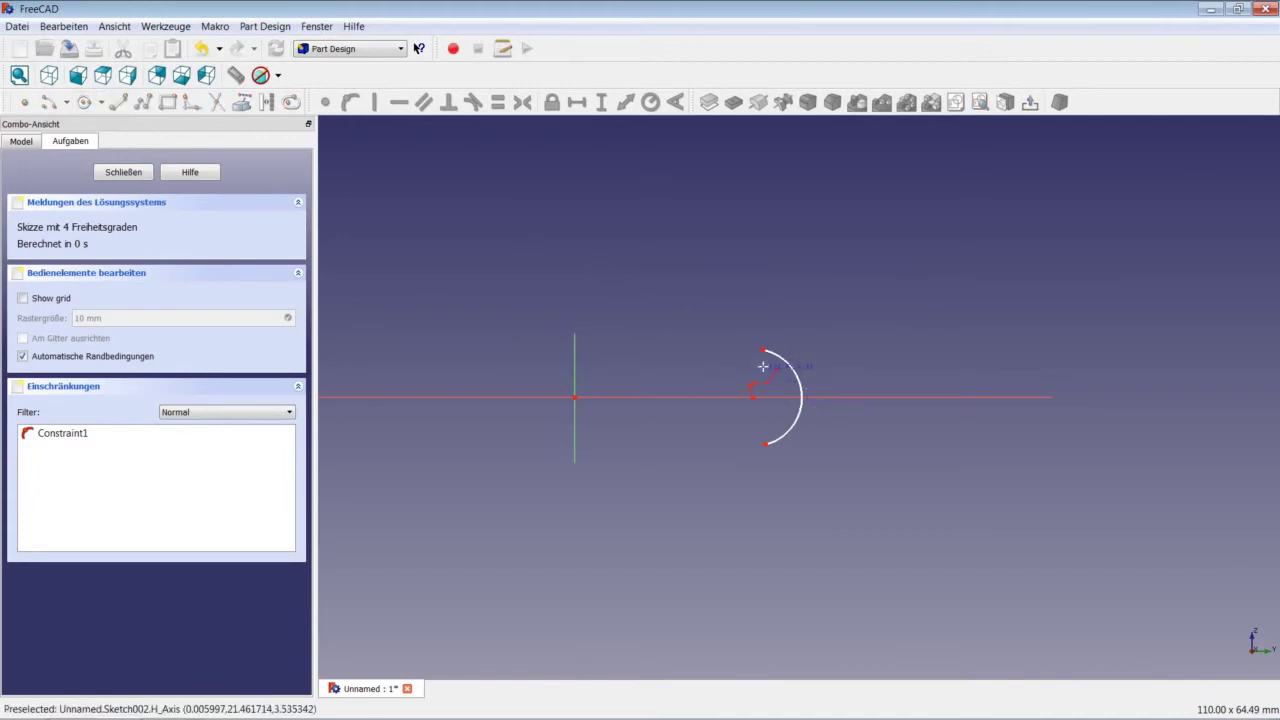
{"action": "left_click", "coordinate": [763, 350]}
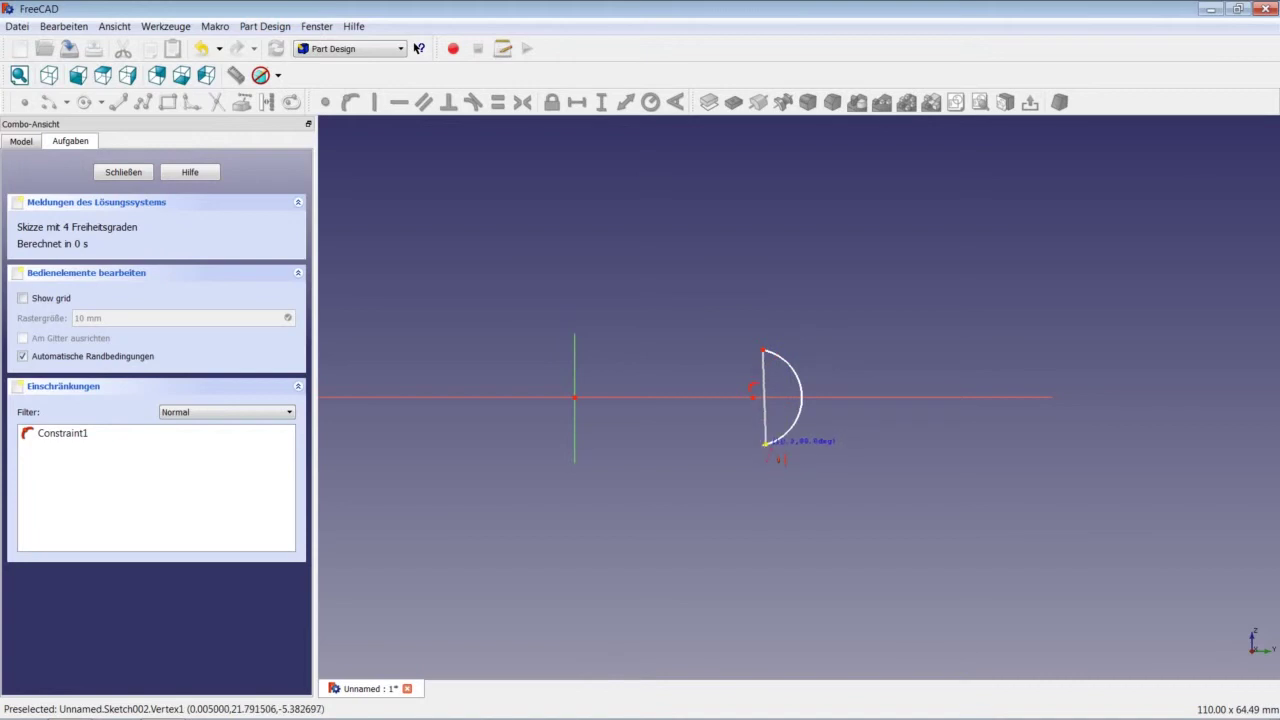
{"action": "left_click", "coordinate": [765, 443]}
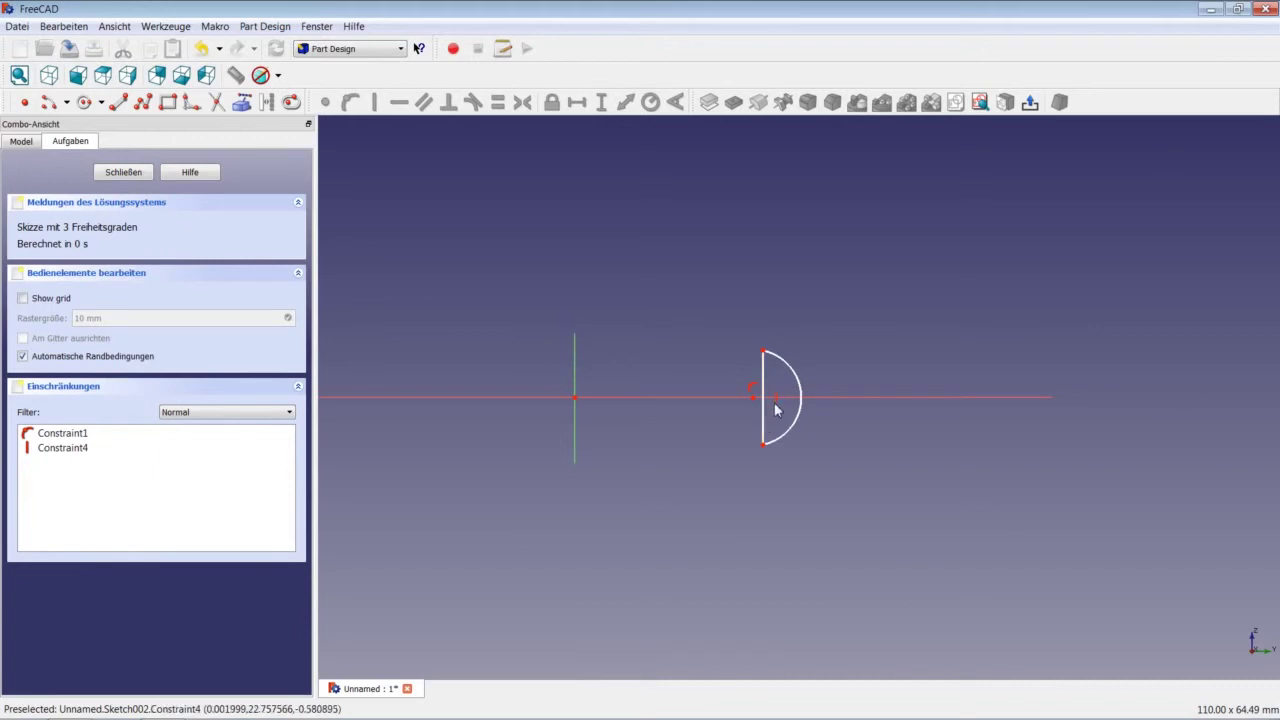
Step: Constrain the arc's centre symmetrically on the closing vertical line
{"action": "scroll", "coordinate": [778, 407], "scroll_direction": "up", "scroll_amount": 1}
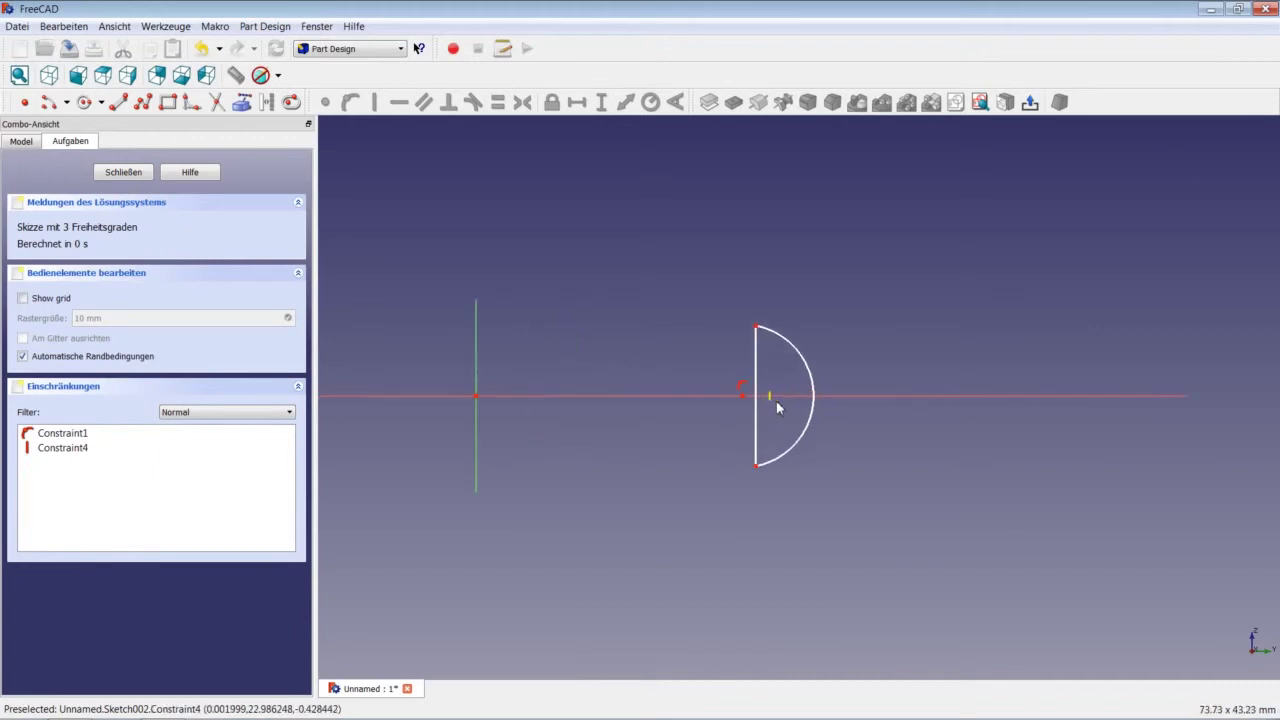
{"action": "scroll", "coordinate": [774, 407], "scroll_direction": "up", "scroll_amount": 1}
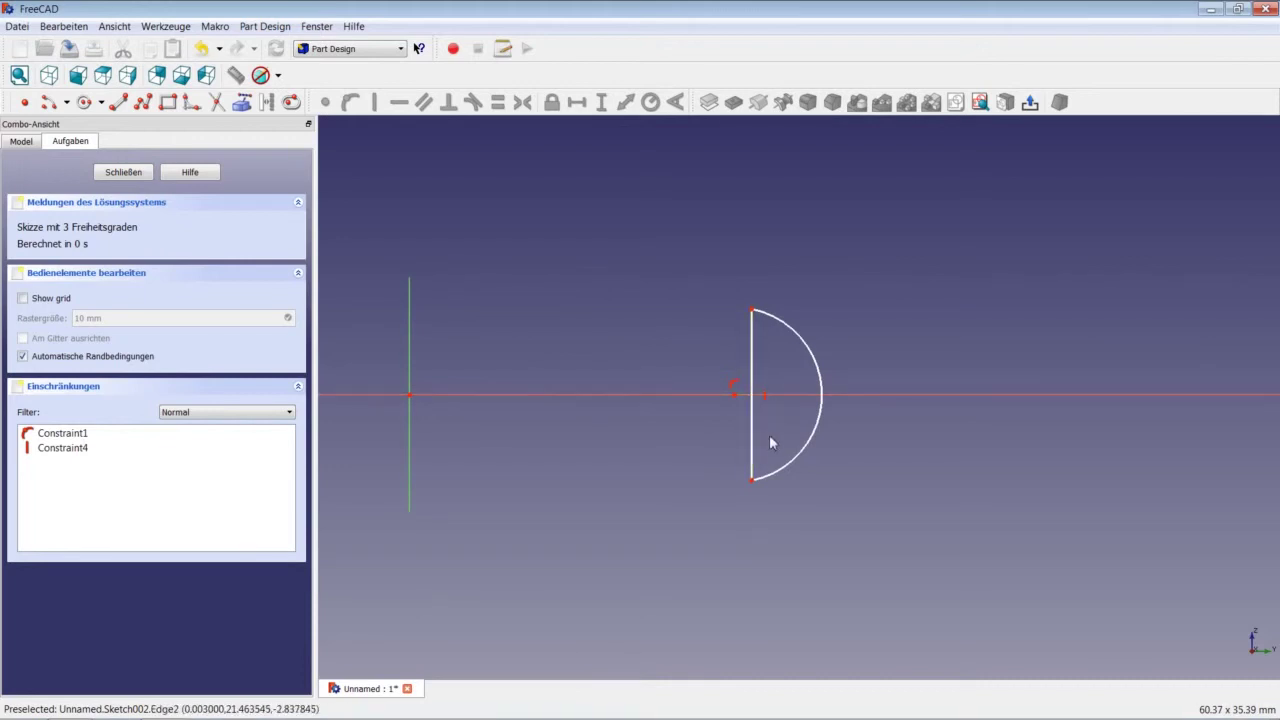
{"action": "left_click", "coordinate": [734, 397]}
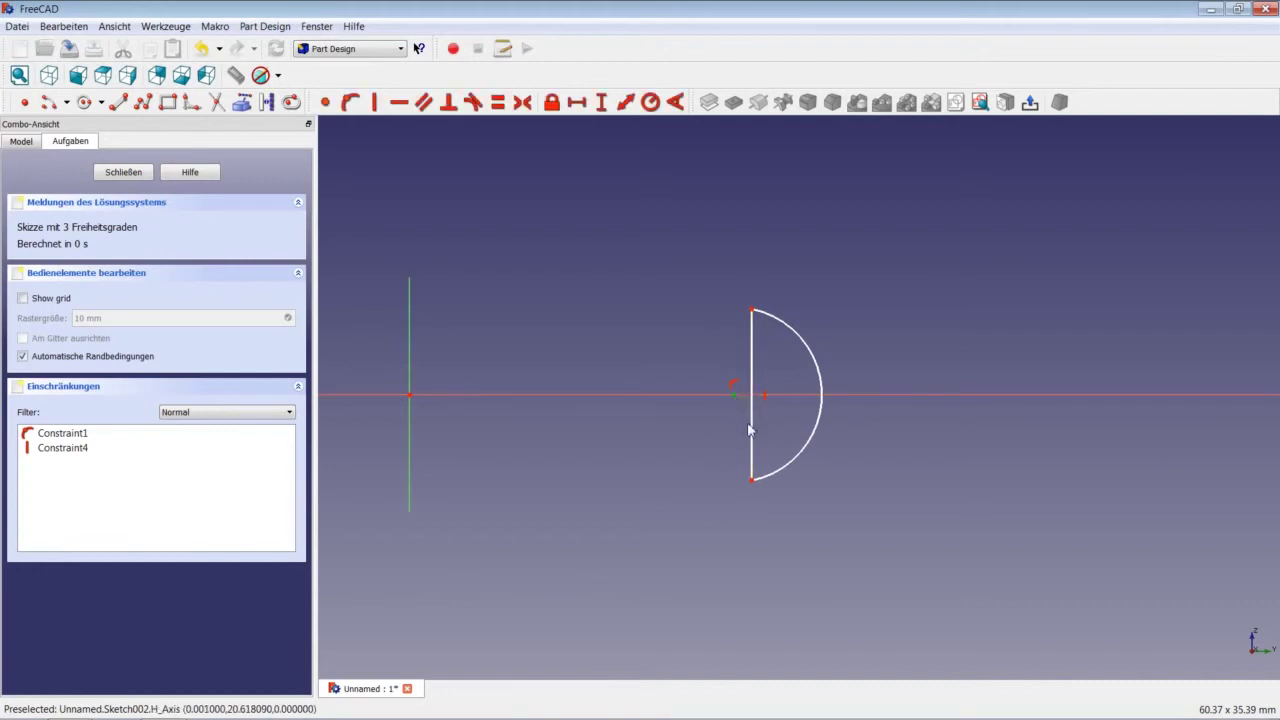
{"action": "left_click", "coordinate": [753, 431]}
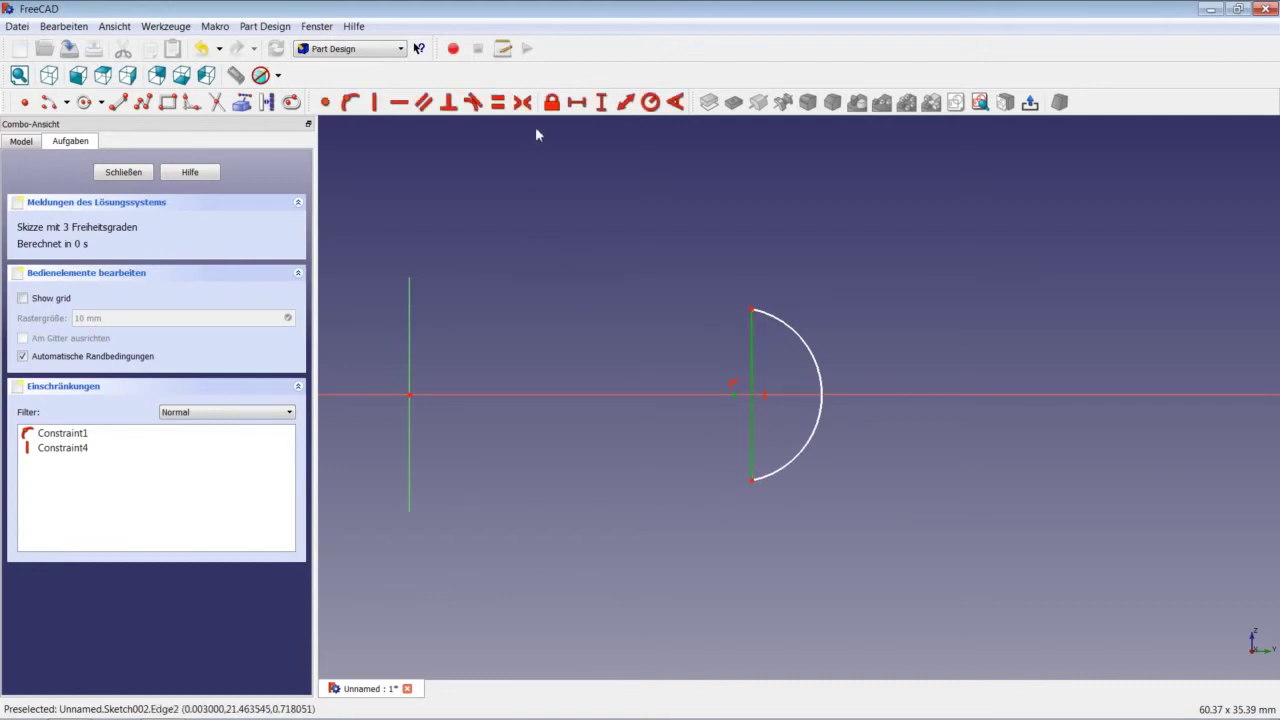
{"action": "left_click", "coordinate": [522, 103]}
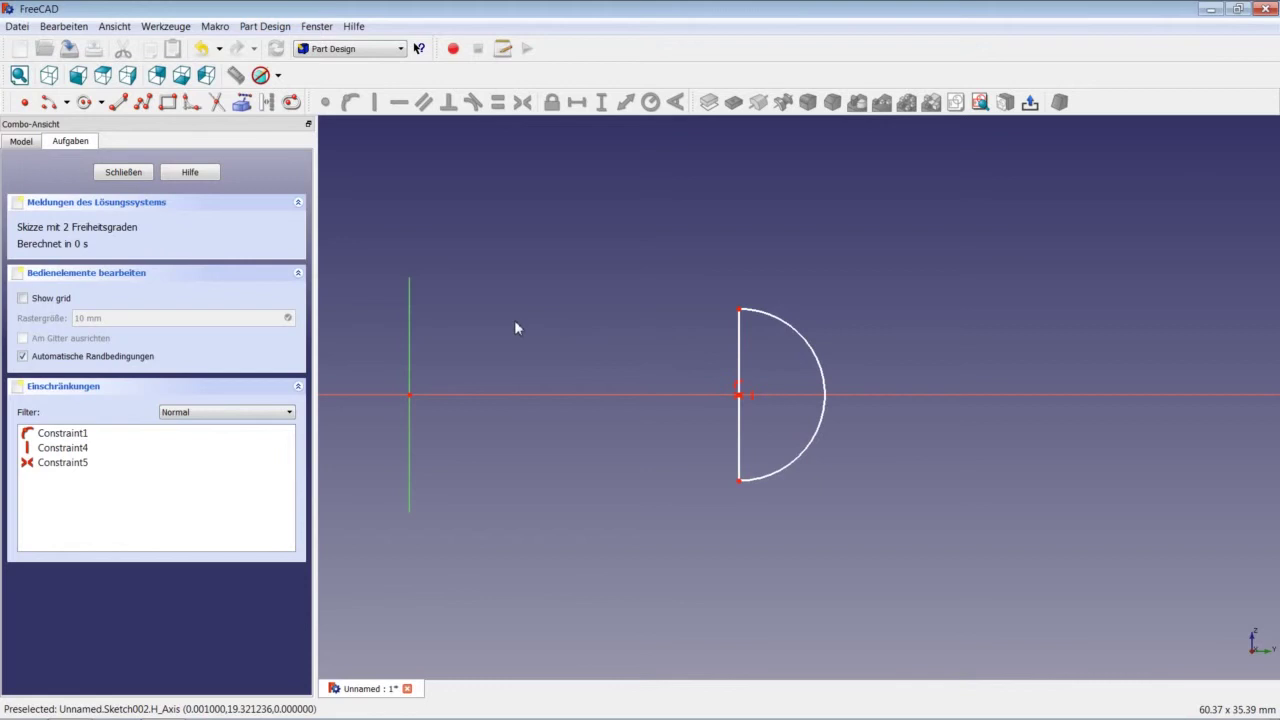
Step: Give the half-circle arc a 2,2 mm radius
{"action": "left_click", "coordinate": [802, 458]}
{"action": "left_click", "coordinate": [650, 101]}
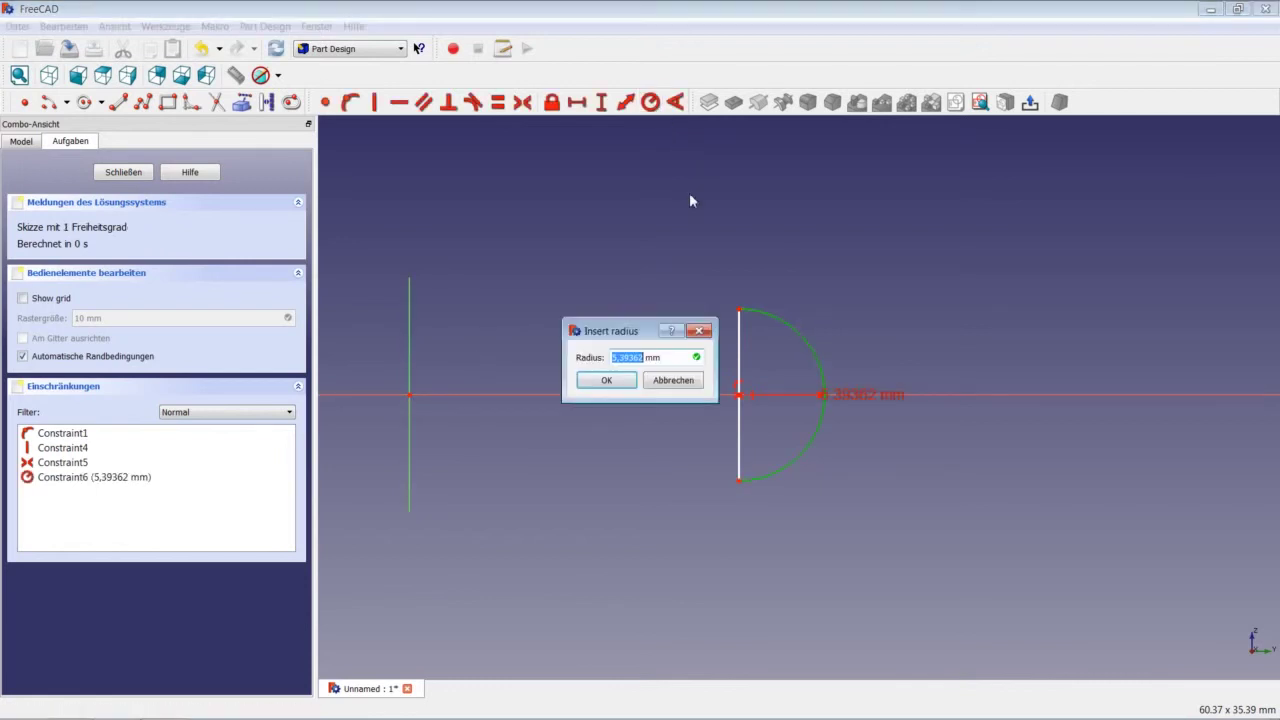
{"action": "type", "text": "2,2"}
{"action": "key", "text": "Return"}
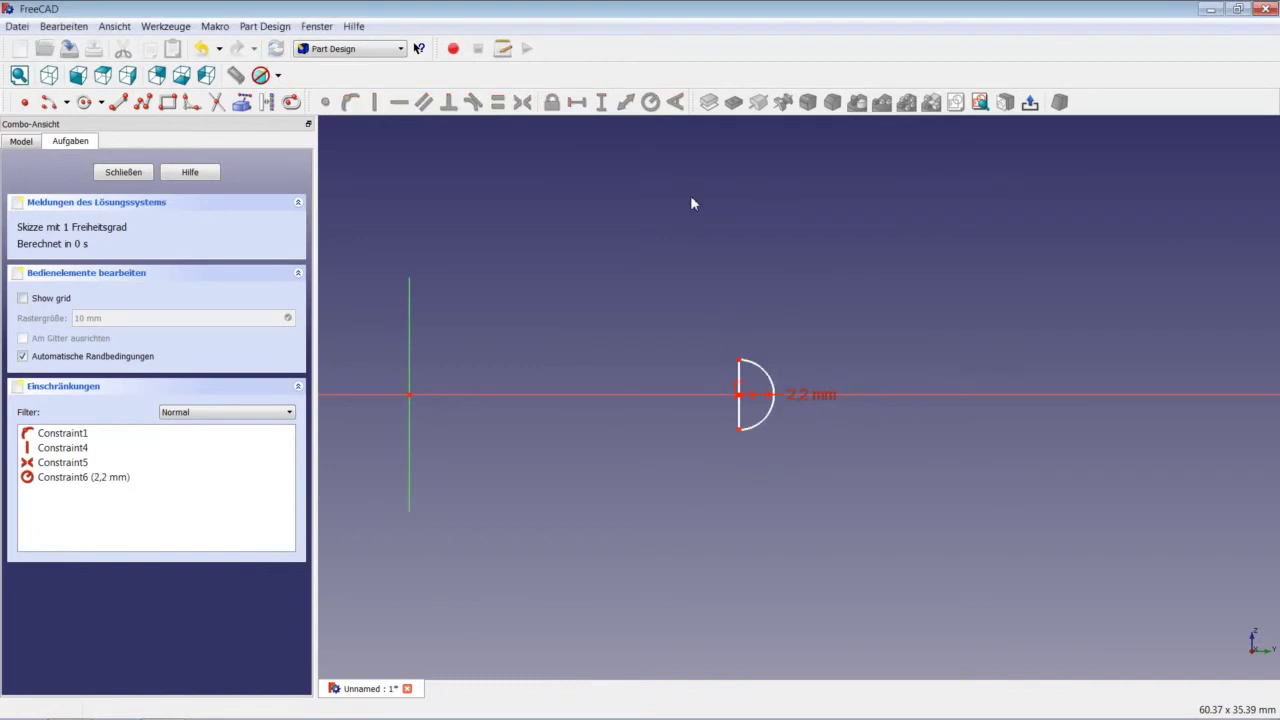
Step: Set a 7,5 mm horizontal distance from the origin to the arc's endpoint
{"action": "left_click", "coordinate": [738, 430]}
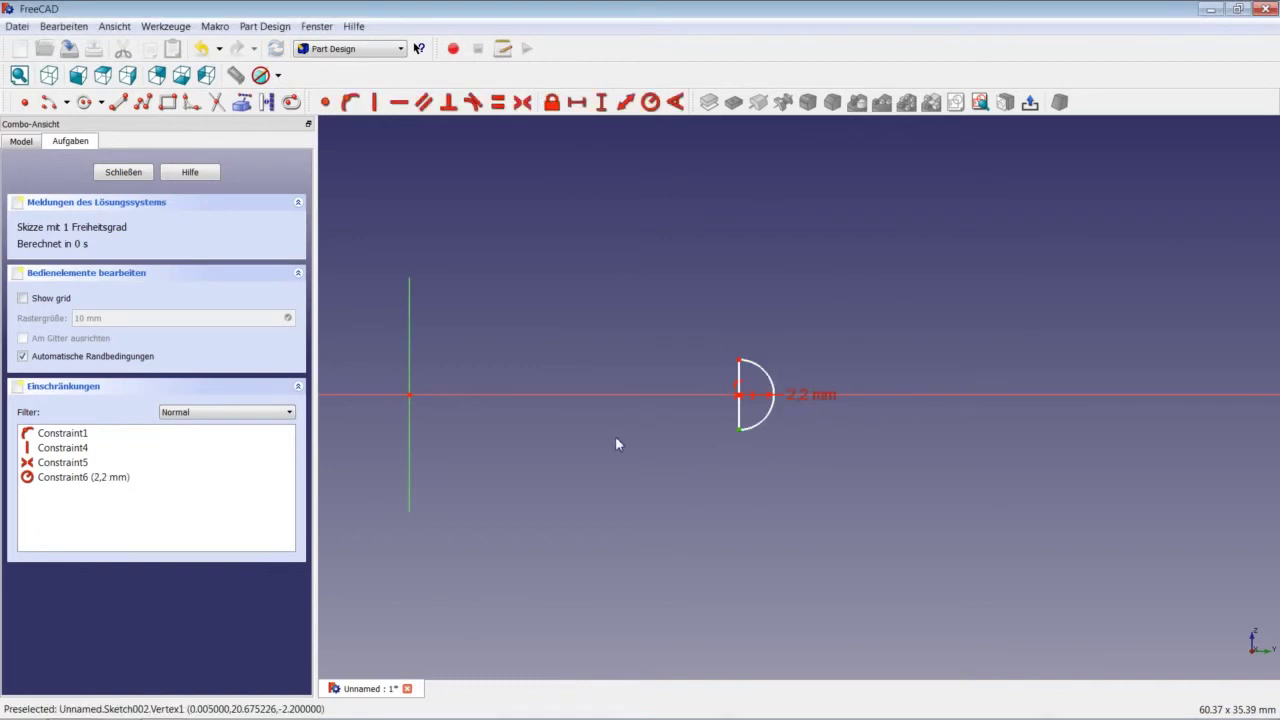
{"action": "left_click", "coordinate": [408, 394]}
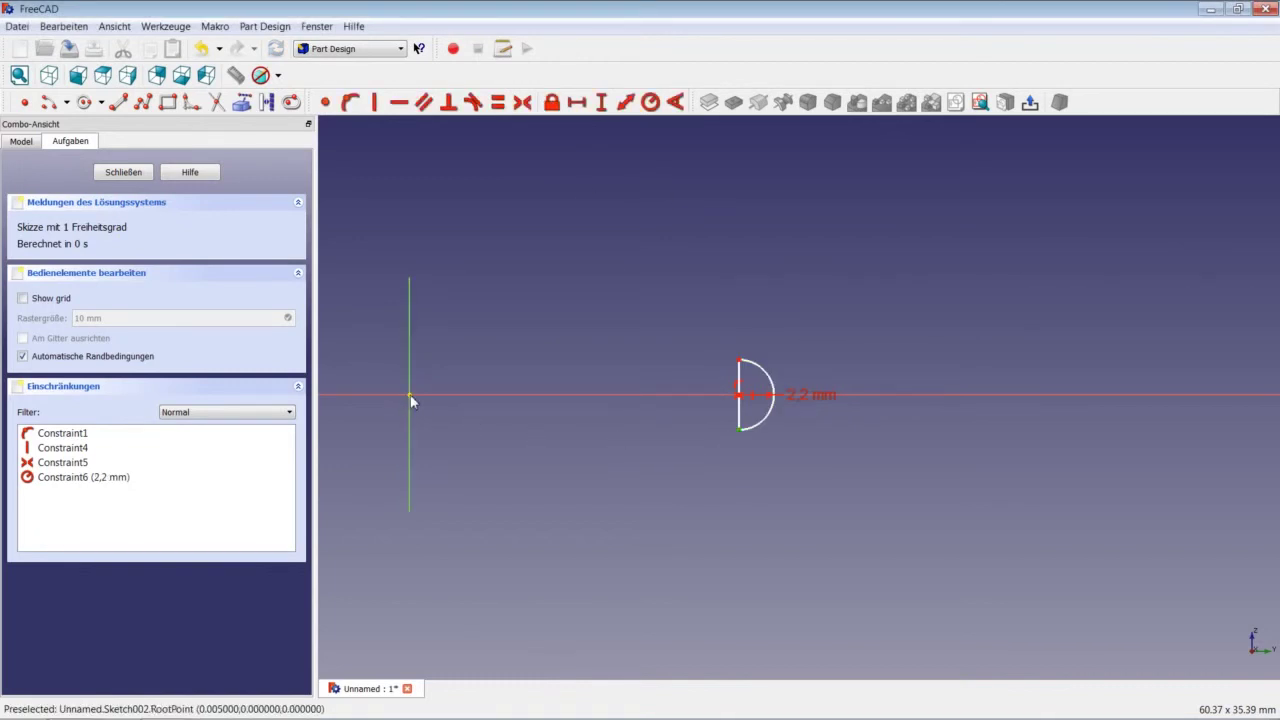
{"action": "left_click", "coordinate": [576, 102]}
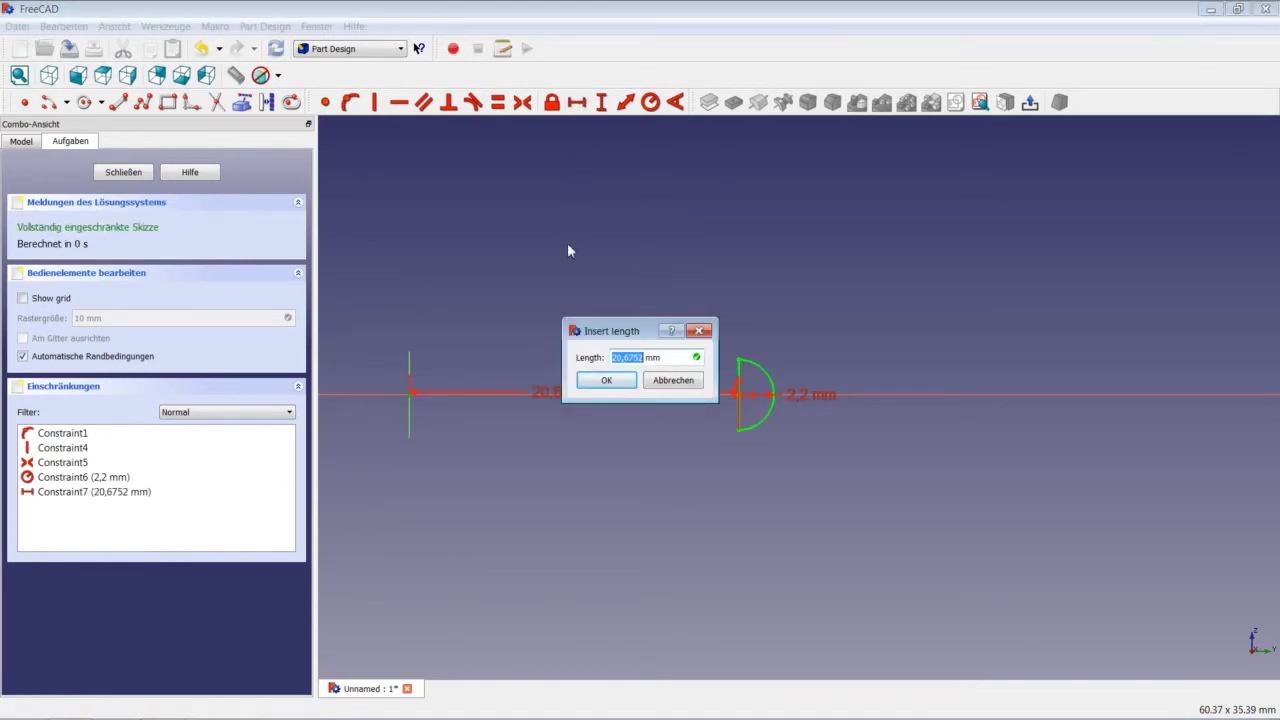
{"action": "type", "text": "7,5"}
{"action": "key", "text": "Return"}
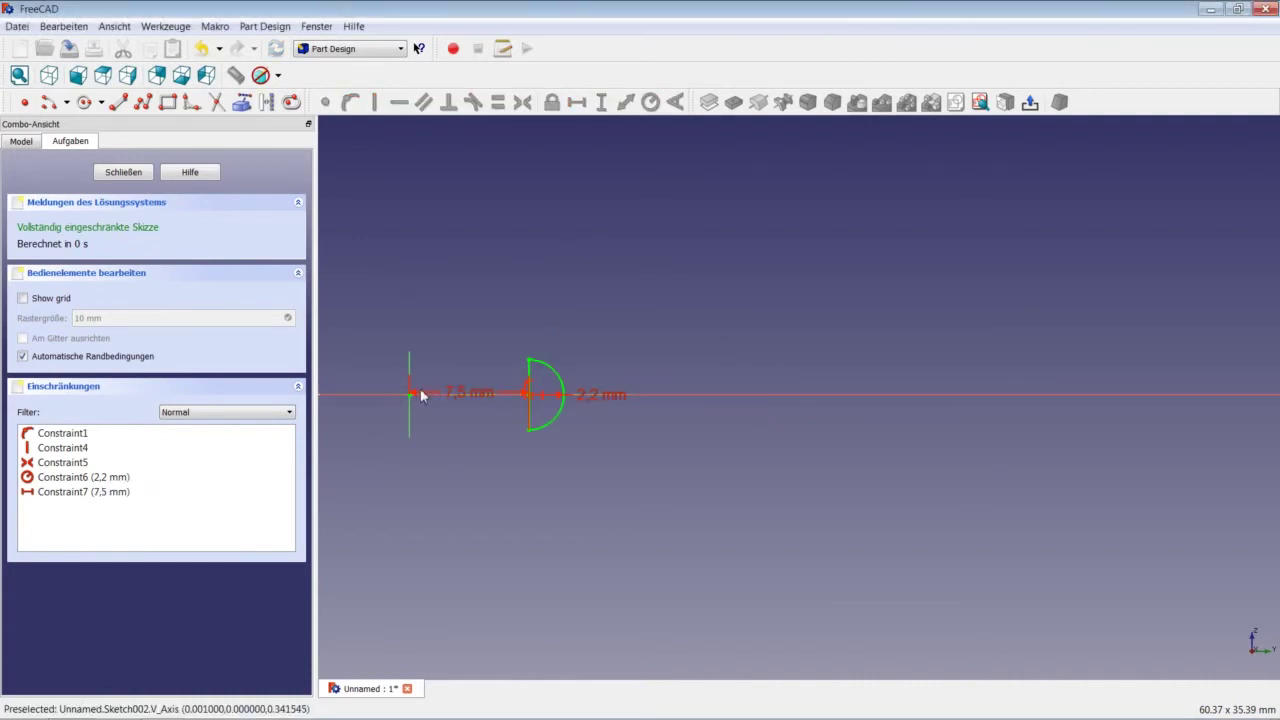
{"action": "left_click_drag", "start_coordinate": [471, 395], "coordinate": [472, 480]}
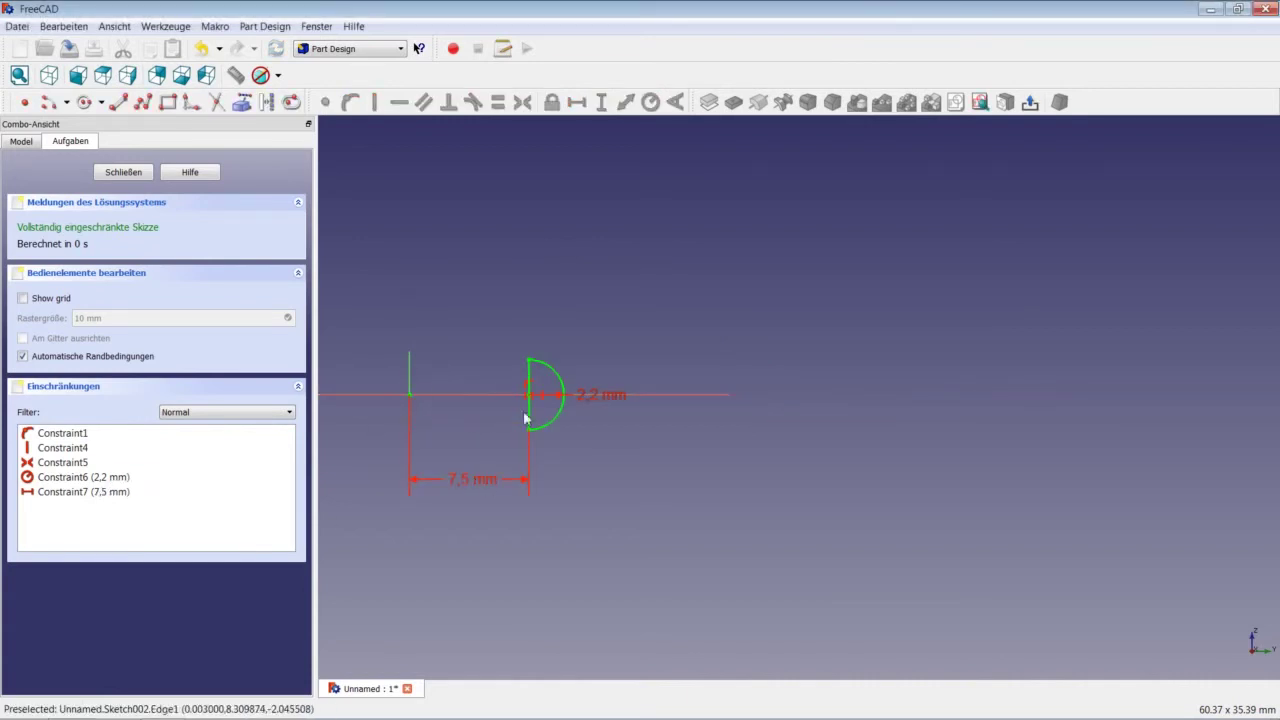
{"action": "scroll", "coordinate": [444, 369], "scroll_direction": "up", "scroll_amount": 3}
{"action": "scroll", "coordinate": [444, 369], "scroll_direction": "up", "scroll_amount": 1}
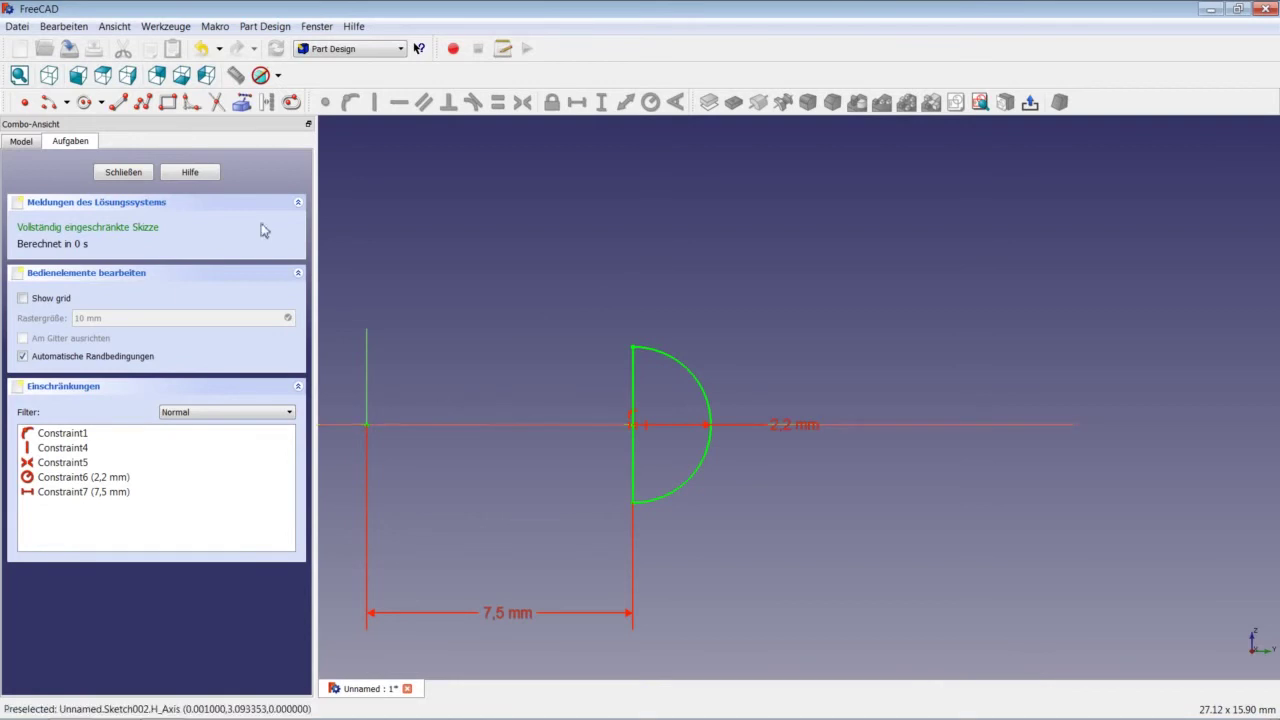
Step: Draw a vertical construction line rising from the arc's top end
{"action": "left_click", "coordinate": [121, 106]}
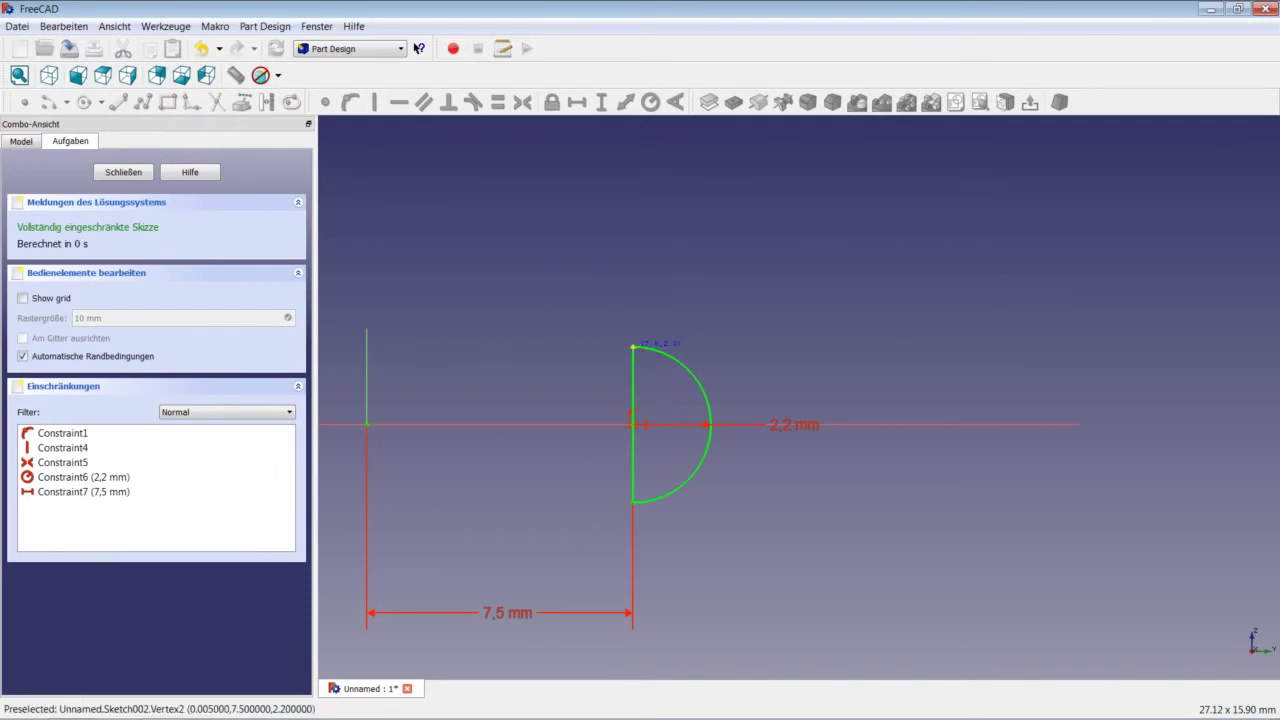
{"action": "left_click", "coordinate": [632, 346]}
{"action": "left_click", "coordinate": [632, 268]}
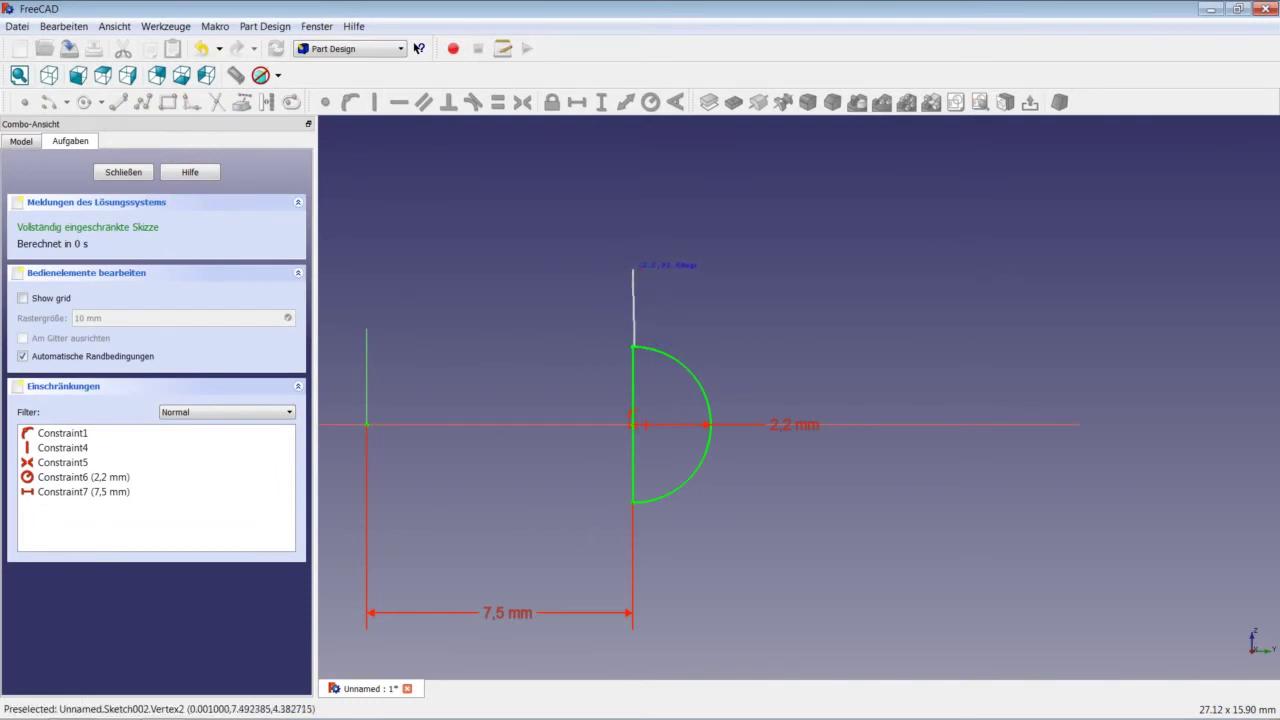
{"action": "left_click", "coordinate": [634, 310]}
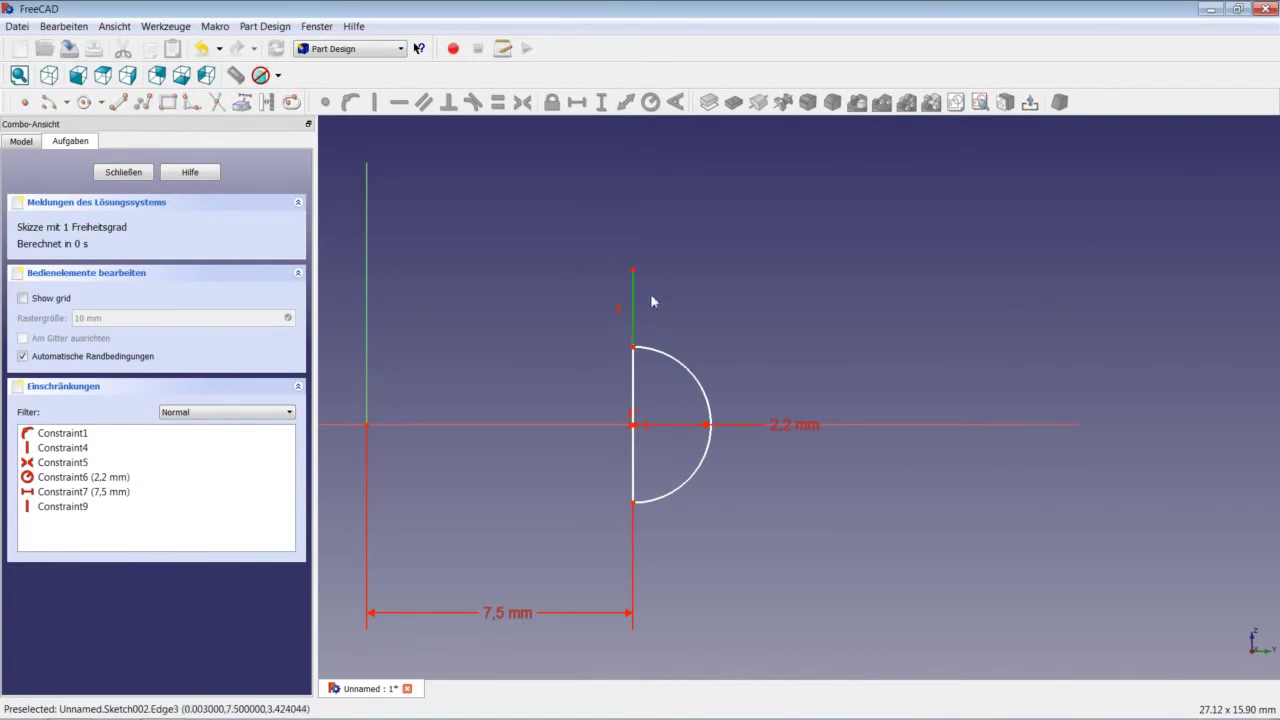
{"action": "left_click", "coordinate": [268, 104]}
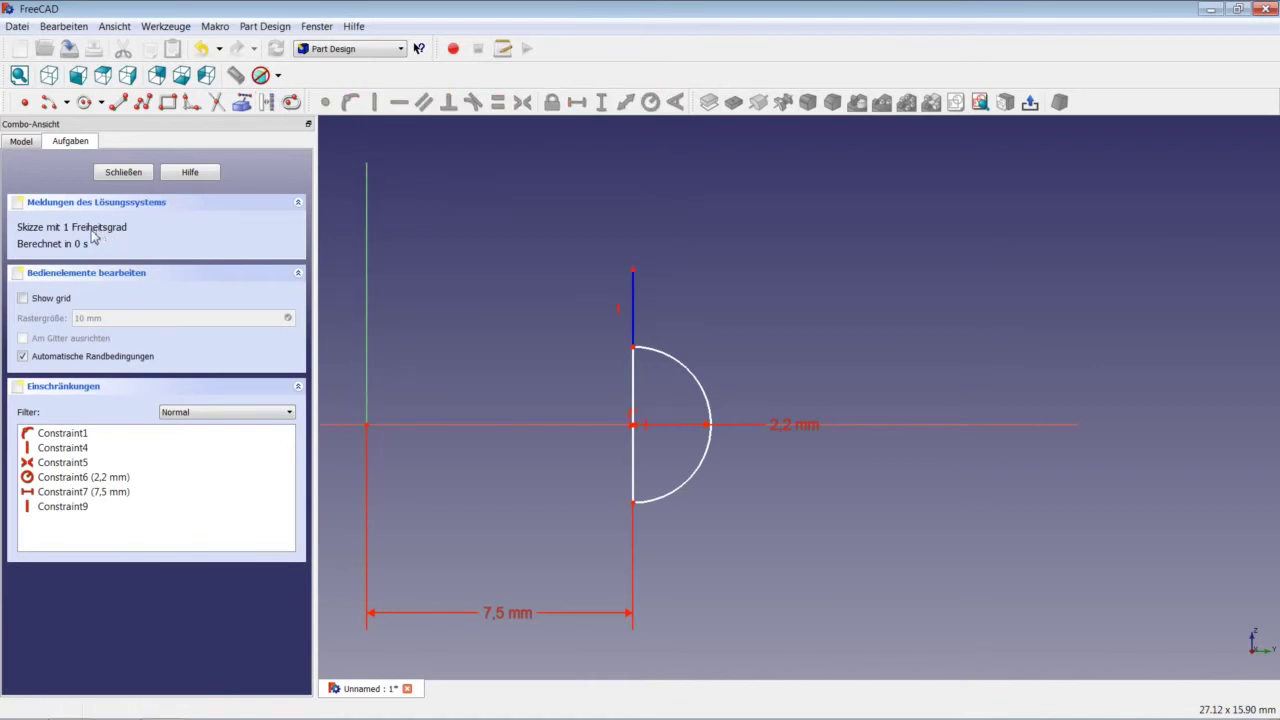
Step: Make the construction line equal in length to the flat closing edge
{"action": "left_click", "coordinate": [633, 328]}
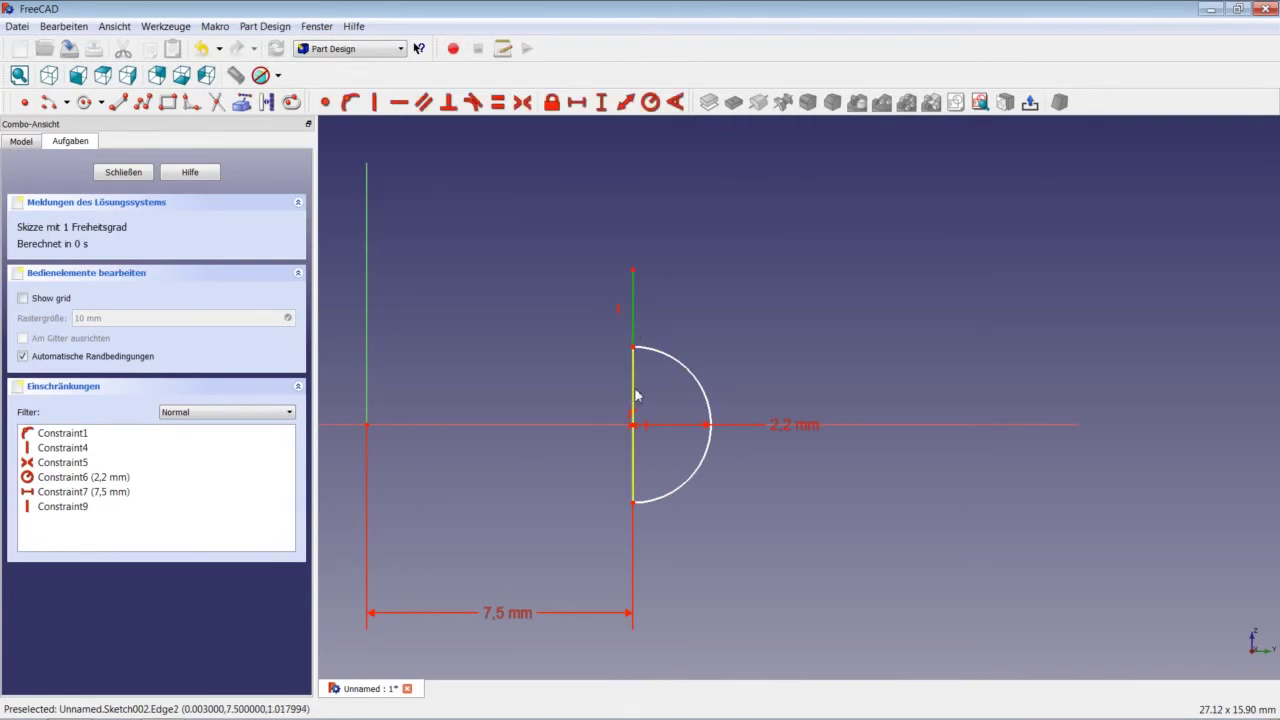
{"action": "left_click", "coordinate": [633, 395]}
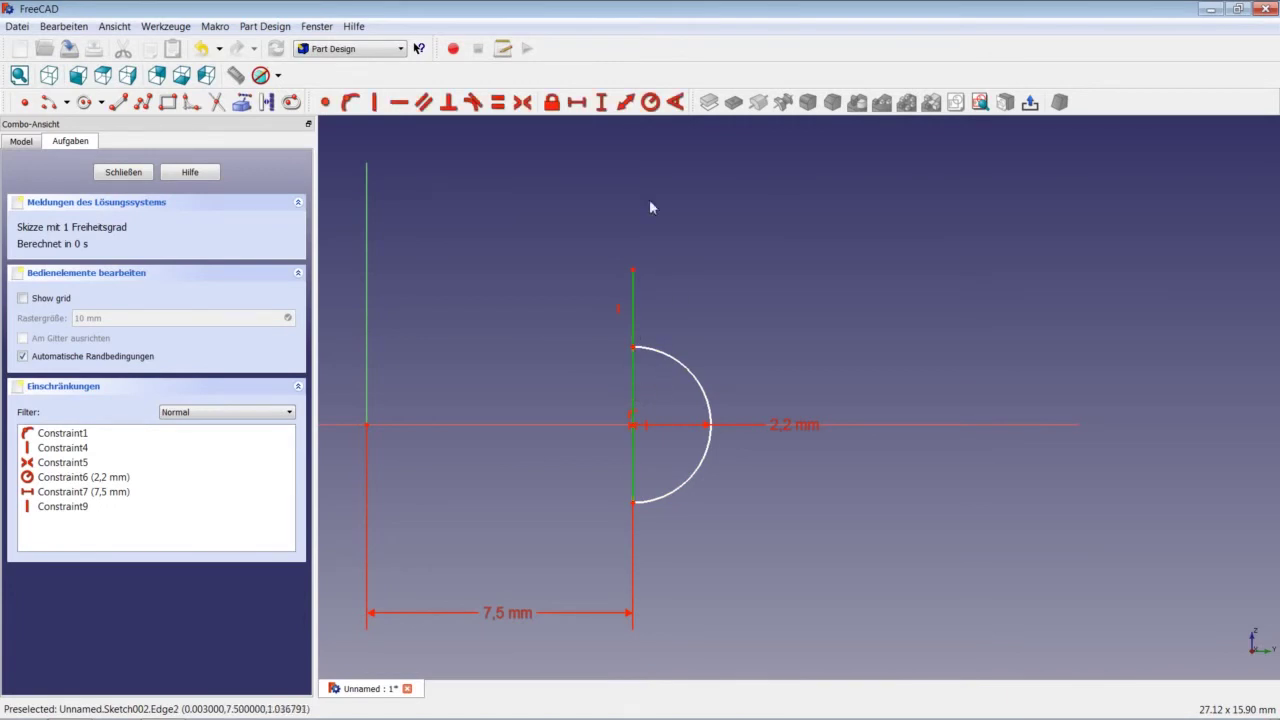
{"action": "left_click", "coordinate": [497, 102]}
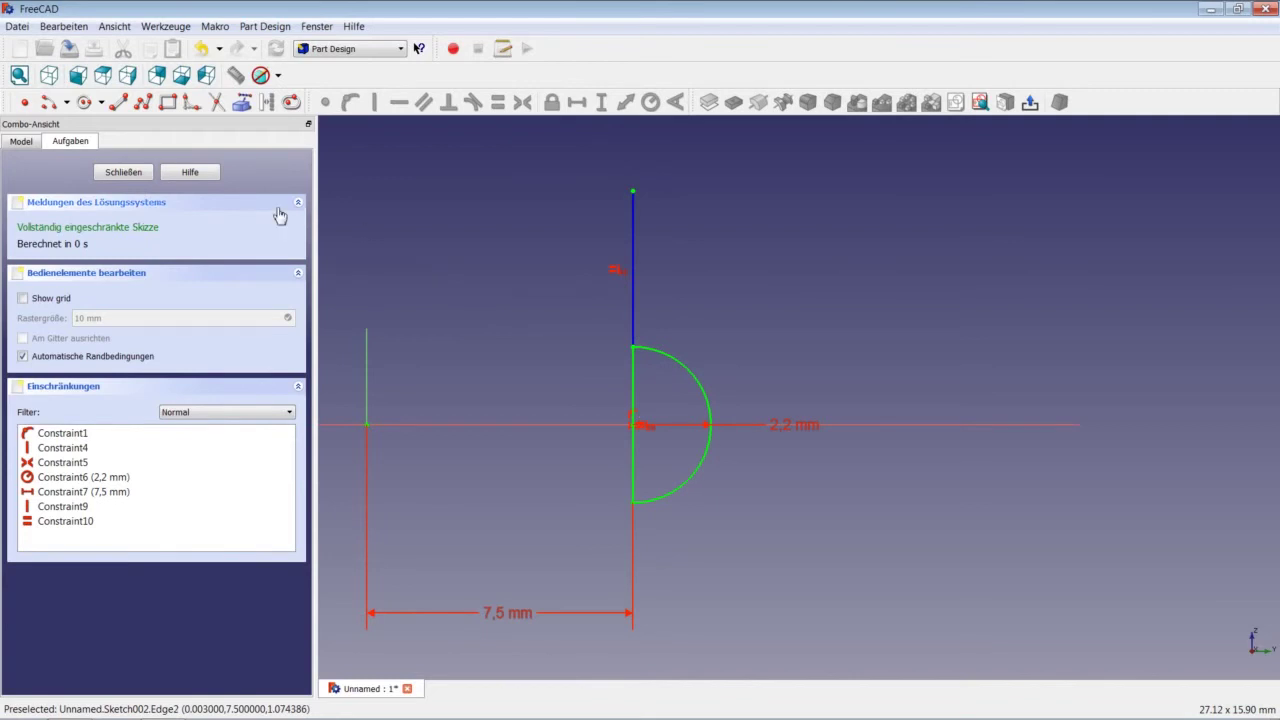
Step: Close the sketch and start a revolution of Sketch002
{"action": "left_click", "coordinate": [123, 172]}
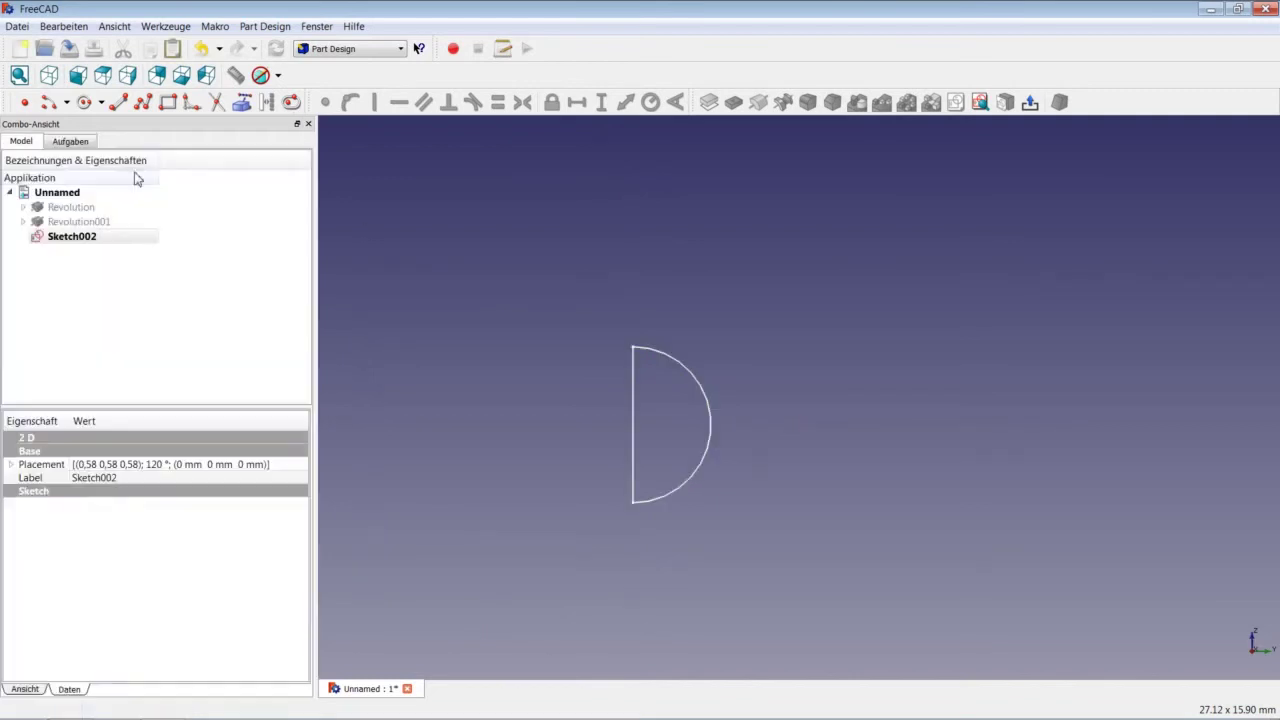
{"action": "left_click", "coordinate": [140, 238]}
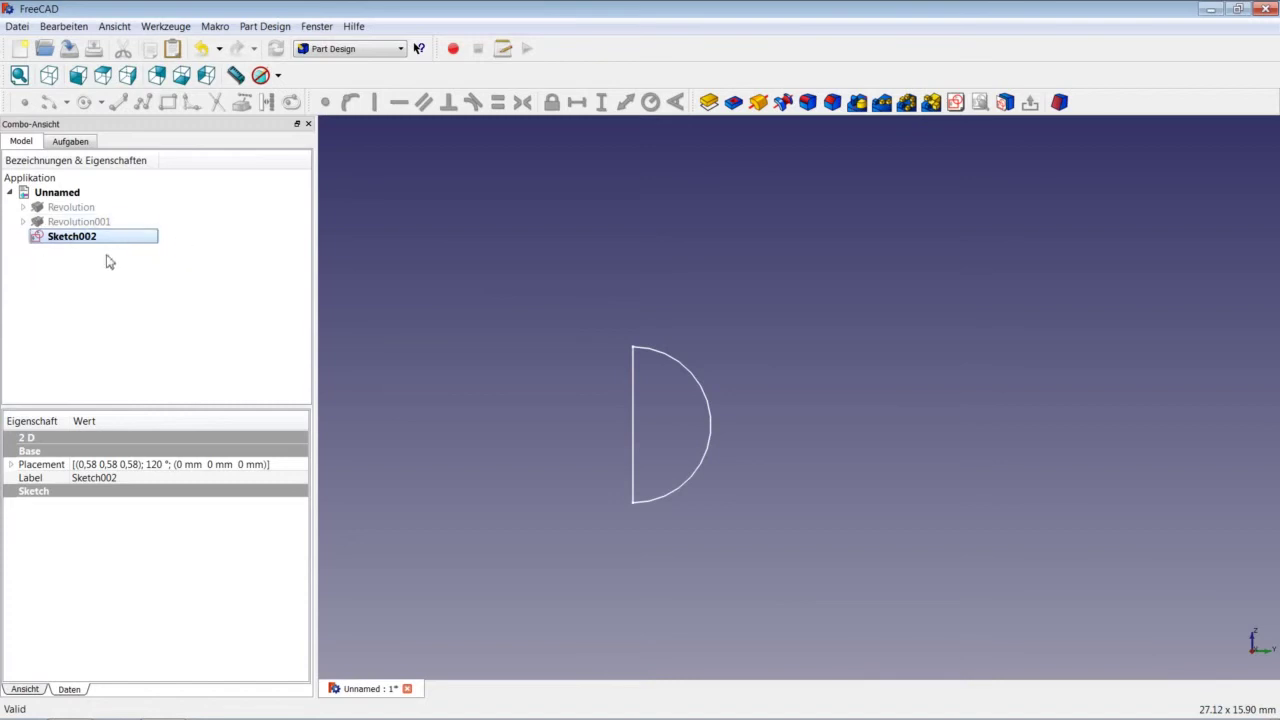
{"action": "left_click", "coordinate": [758, 102]}
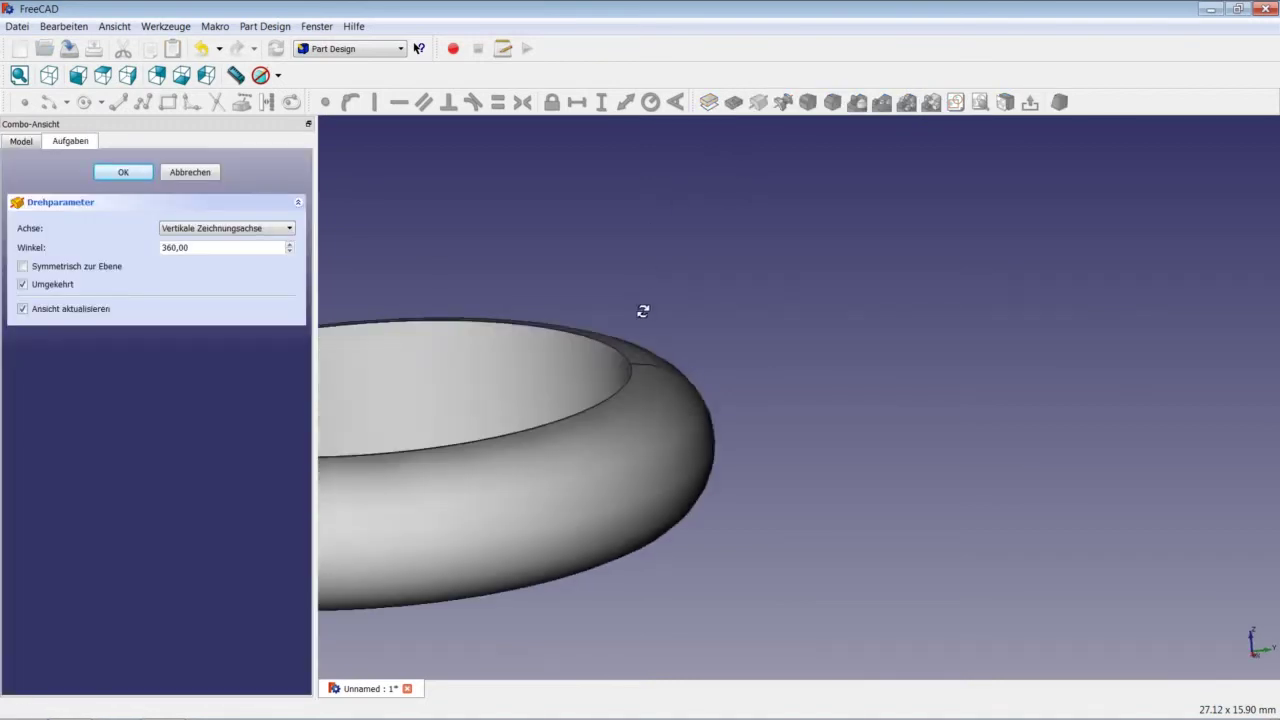
{"action": "middle_click_drag", "start_coordinate": [651, 272], "coordinate": [646, 326]}
{"action": "scroll", "coordinate": [513, 372], "scroll_direction": "up", "scroll_amount": 3}
{"action": "scroll", "coordinate": [389, 394], "scroll_direction": "down", "scroll_amount": 5}
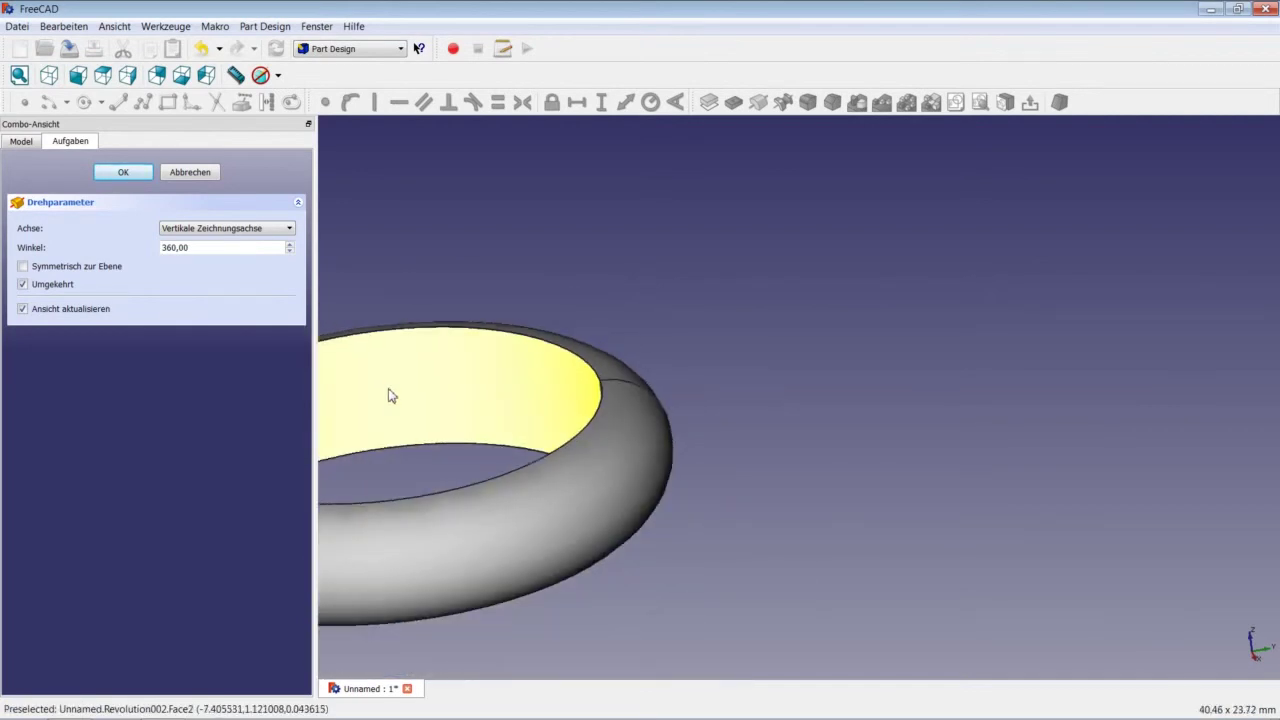
{"action": "scroll", "coordinate": [386, 400], "scroll_direction": "down", "scroll_amount": 5}
{"action": "scroll", "coordinate": [324, 396], "scroll_direction": "up", "scroll_amount": 5}
{"action": "scroll", "coordinate": [343, 407], "scroll_direction": "up", "scroll_amount": 2}
{"action": "scroll", "coordinate": [343, 407], "scroll_direction": "up", "scroll_amount": 1}
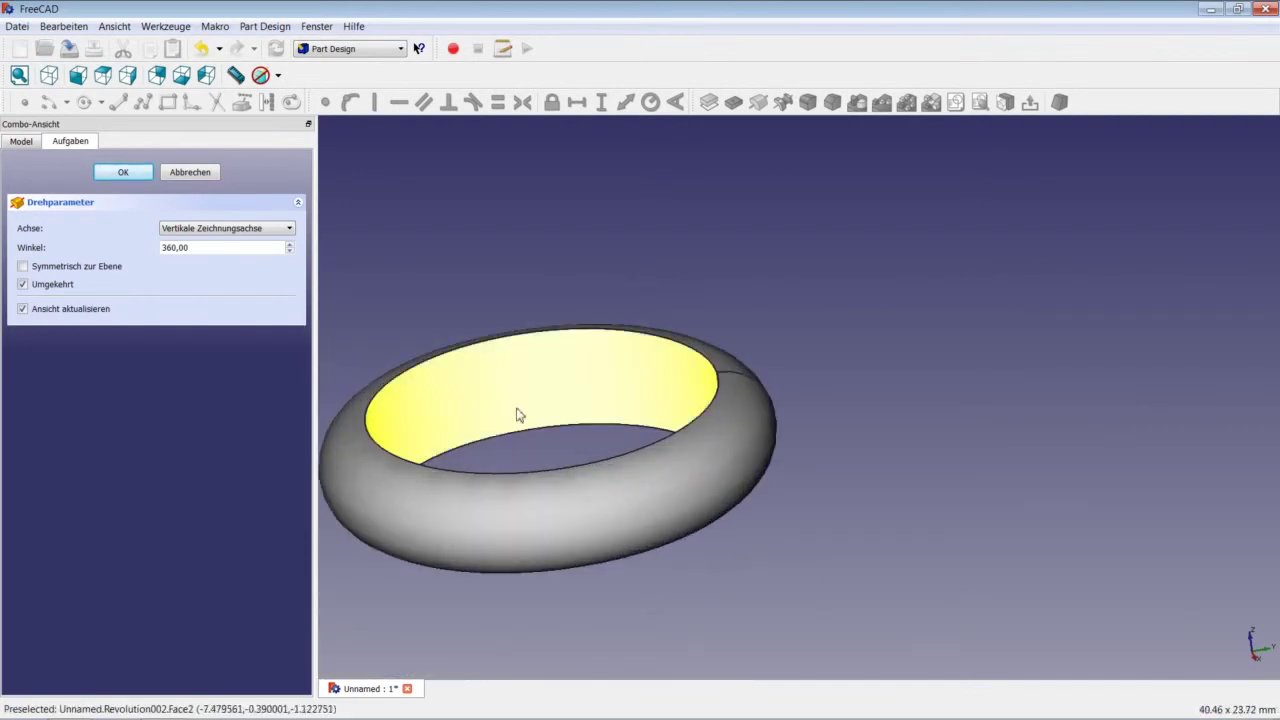
Step: Set the revolution axis to Sketch axis 0 so it forms a ball
{"action": "left_click", "coordinate": [256, 231]}
{"action": "left_click", "coordinate": [253, 251]}
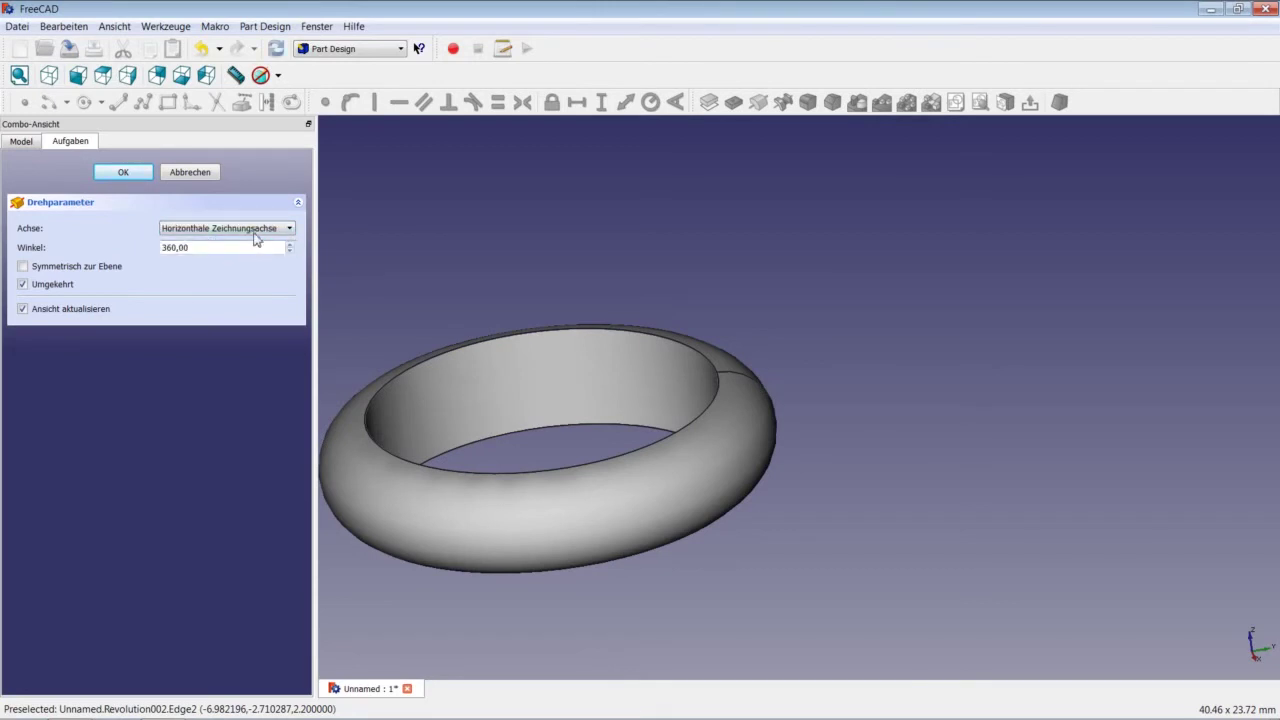
{"action": "left_click", "coordinate": [256, 233]}
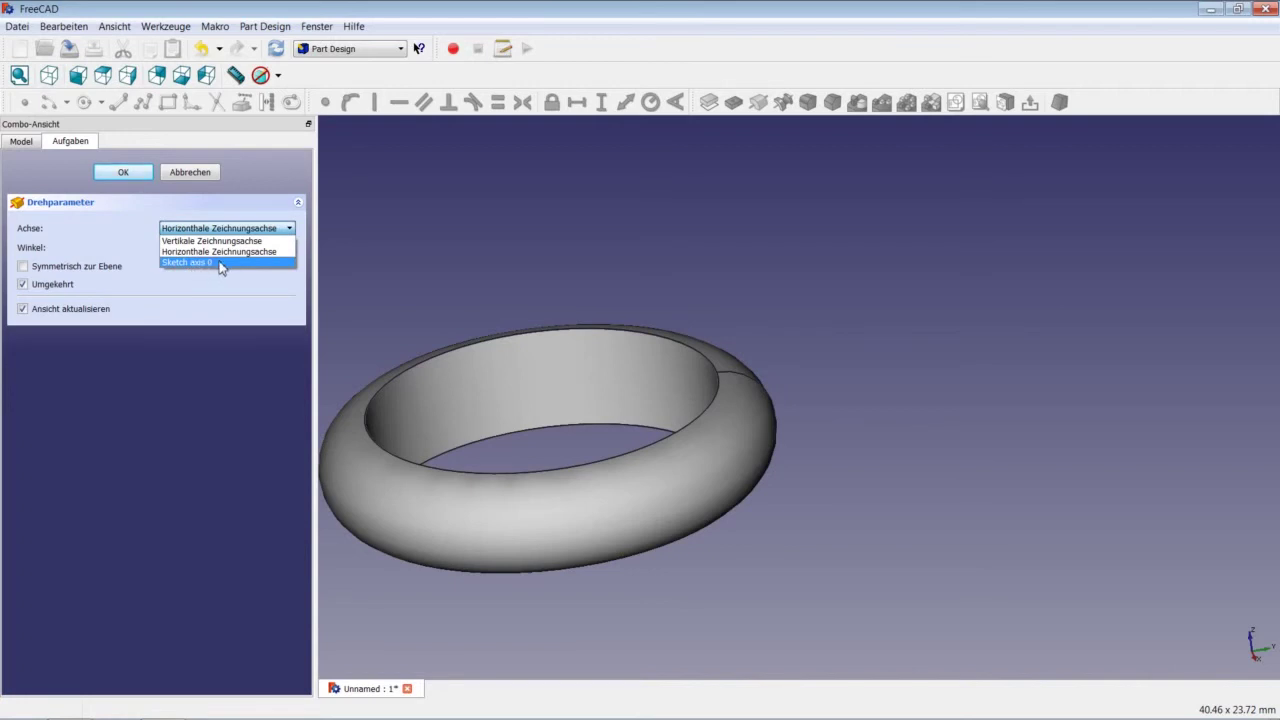
{"action": "left_click", "coordinate": [221, 263]}
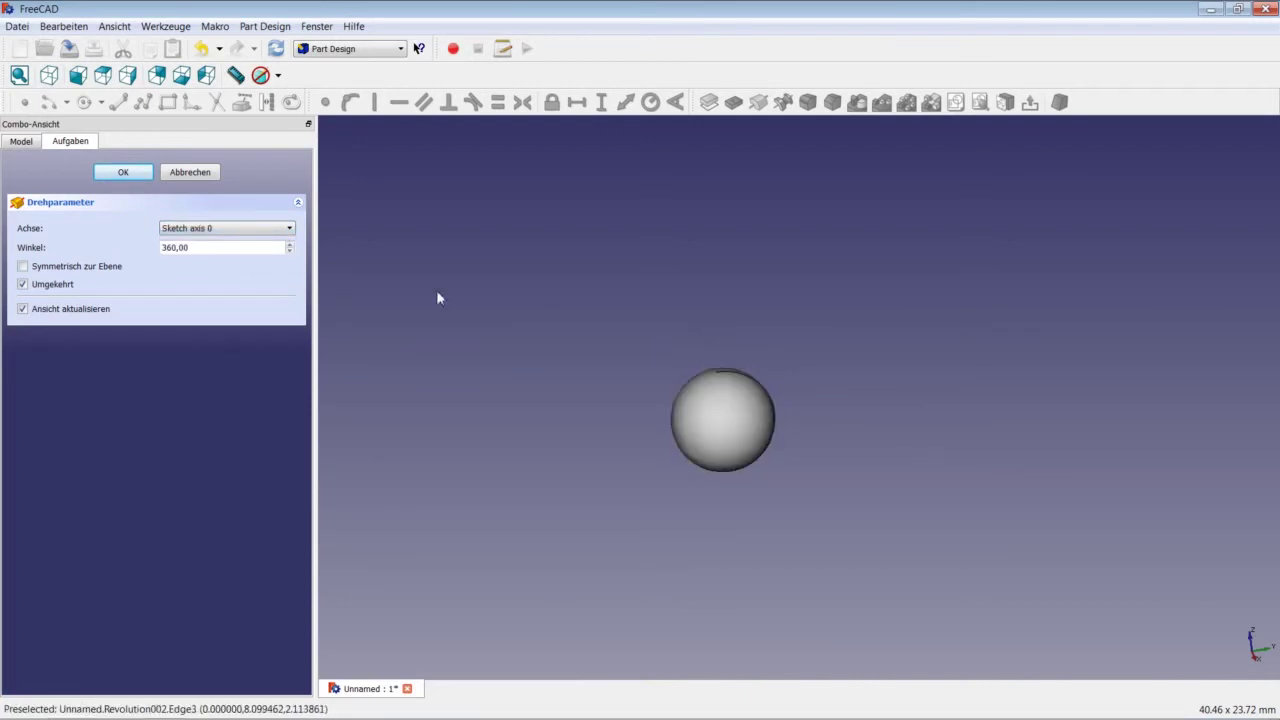
Step: Finish the ball revolution and make the inner ring Revolution visible again
{"action": "left_click", "coordinate": [123, 172]}
{"action": "right_click", "coordinate": [64, 208]}
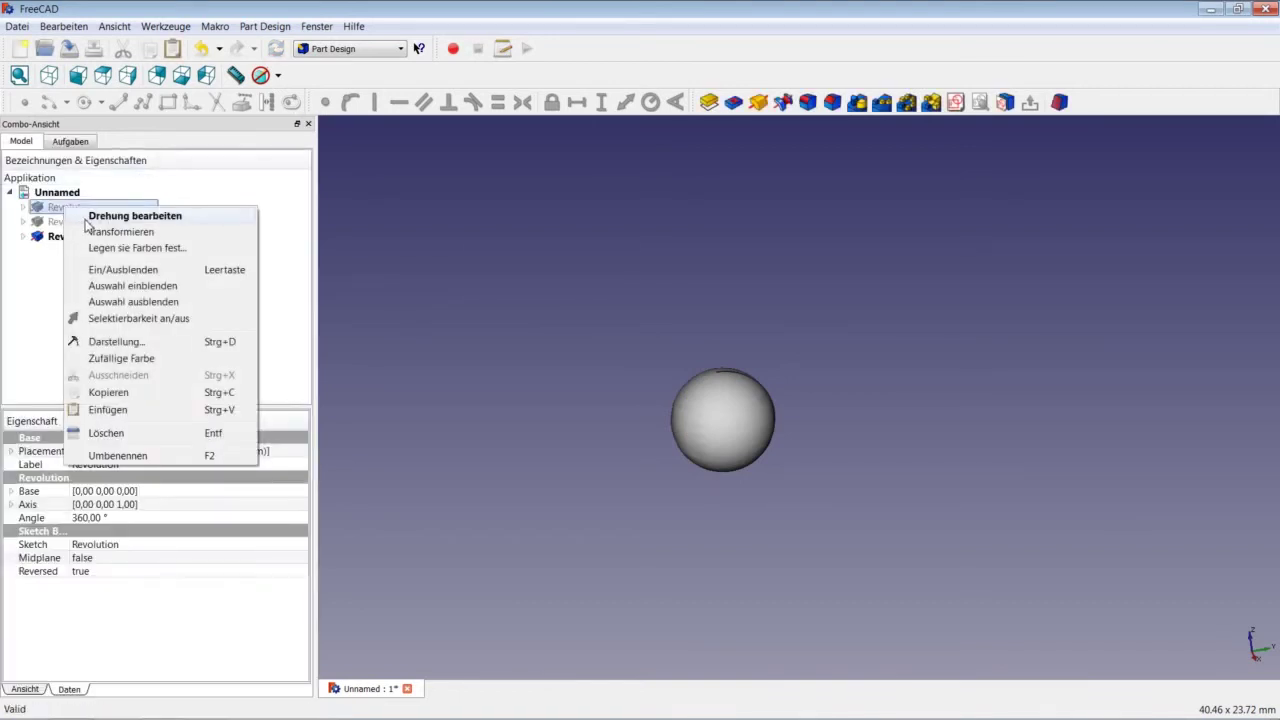
{"action": "left_click", "coordinate": [103, 272]}
{"action": "left_click", "coordinate": [90, 221]}
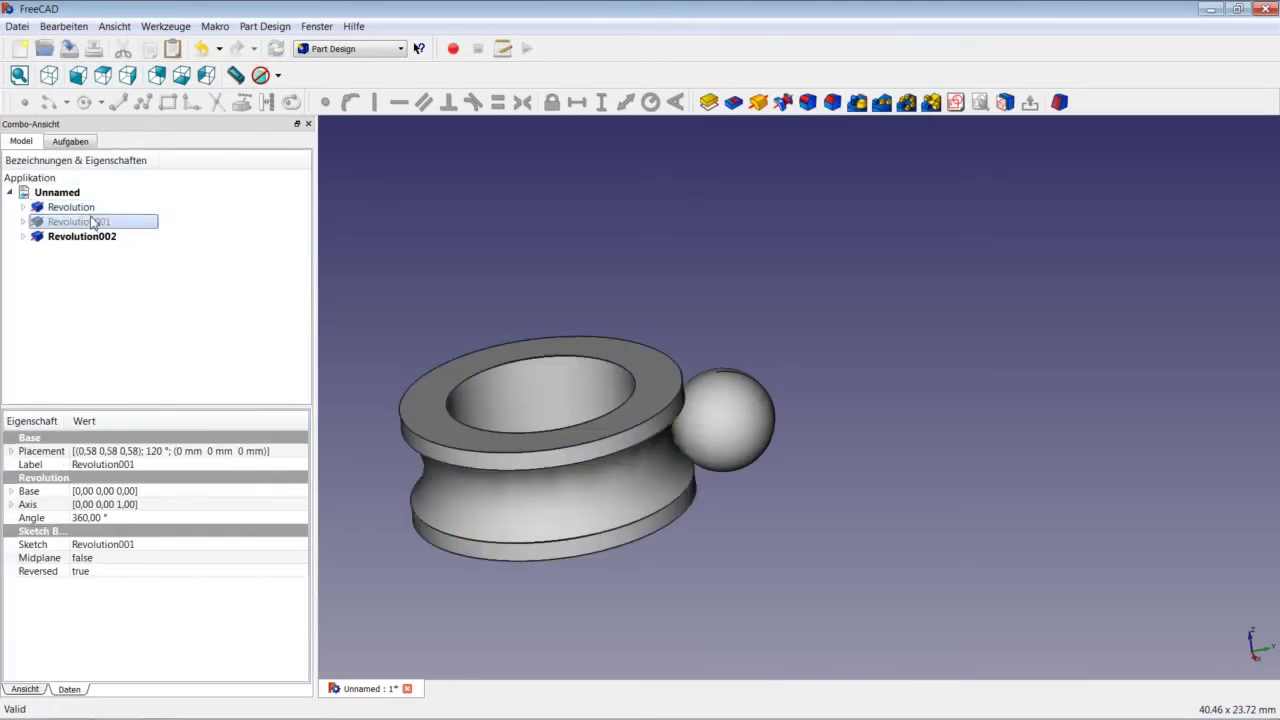
Step: Show the outer ring Revolution001 and view the bearing from above
{"action": "right_click", "coordinate": [90, 221]}
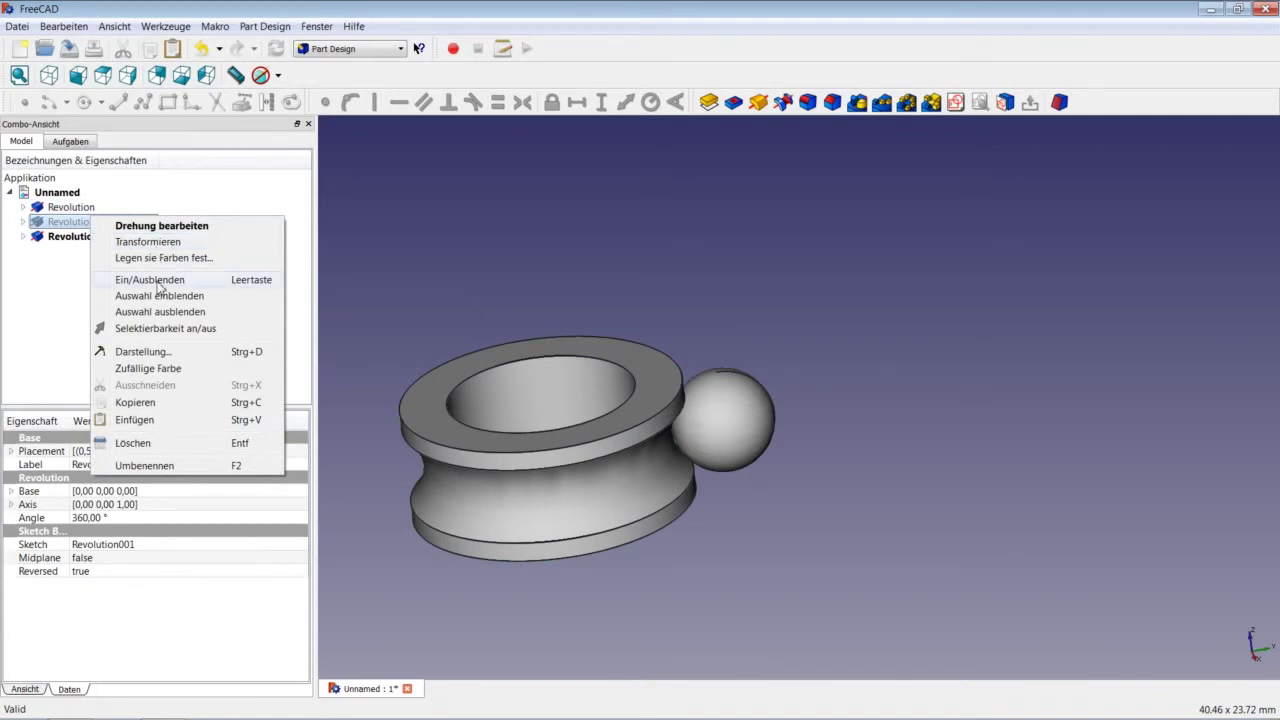
{"action": "left_click", "coordinate": [155, 280]}
{"action": "left_click", "coordinate": [462, 208]}
{"action": "scroll", "coordinate": [461, 205], "scroll_direction": "down", "scroll_amount": 3}
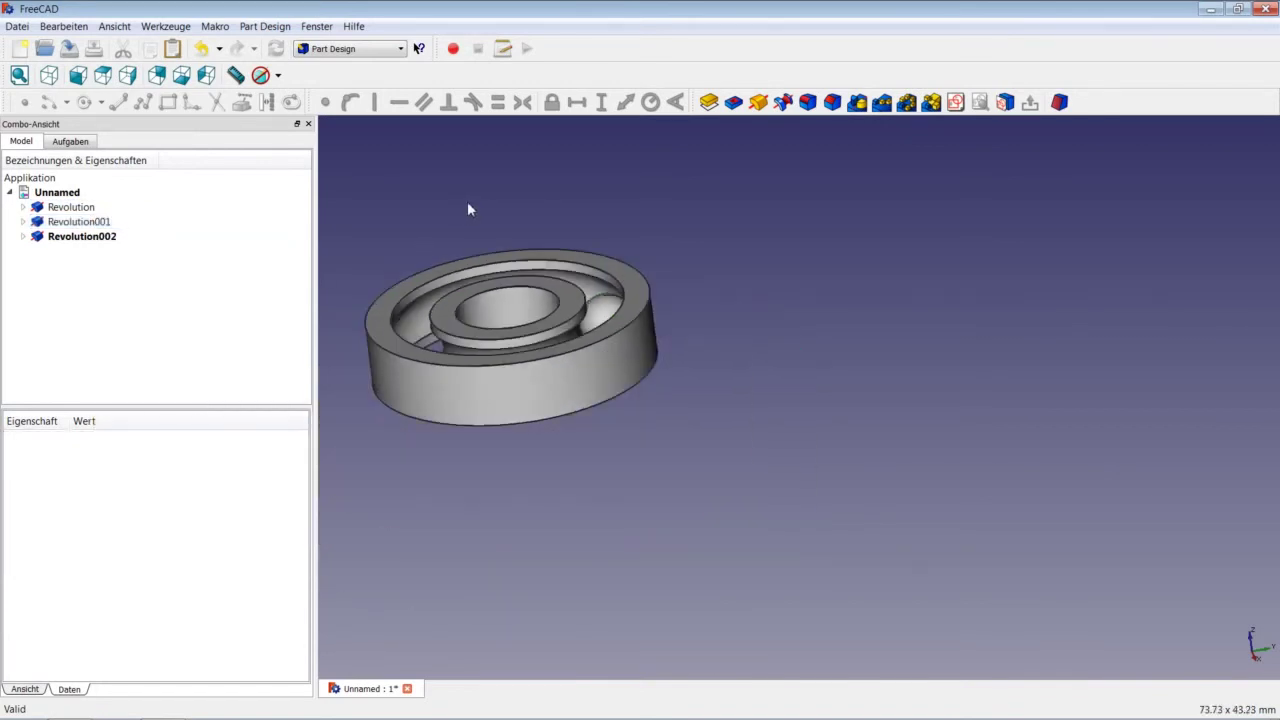
{"action": "mouse_move", "coordinate": [468, 207]}
{"action": "middle_mouse_down"}
{"action": "mouse_move", "coordinate": [518, 279]}
{"action": "mouse_move", "coordinate": [543, 271]}
{"action": "middle_mouse_up"}
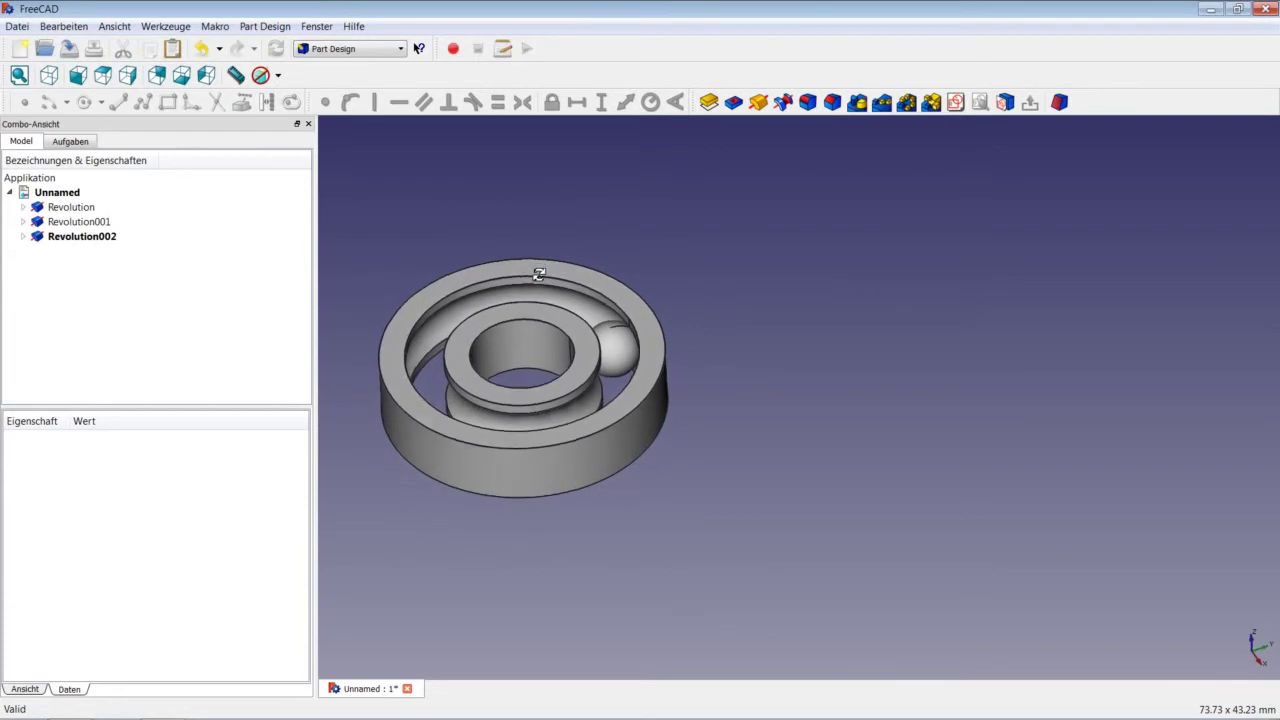
Step: Create a Draft Array from the ball Revolution002
{"action": "left_click", "coordinate": [112, 240]}
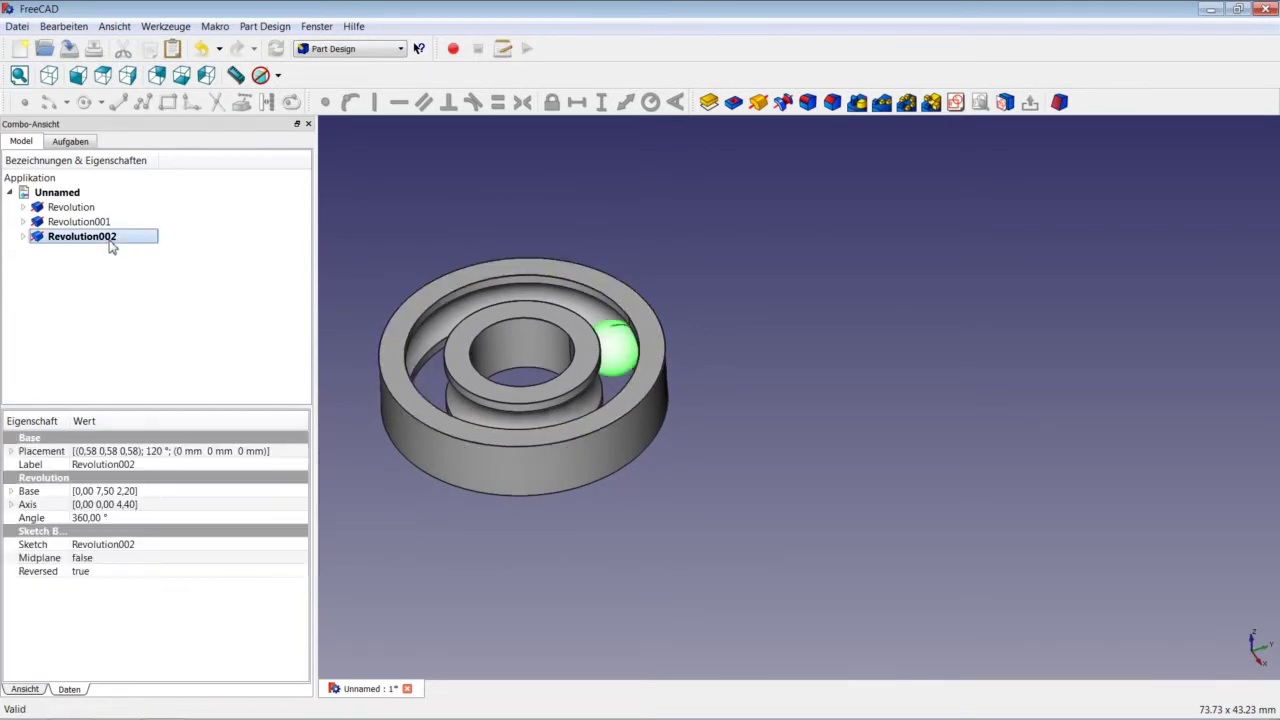
{"action": "left_click", "coordinate": [352, 49]}
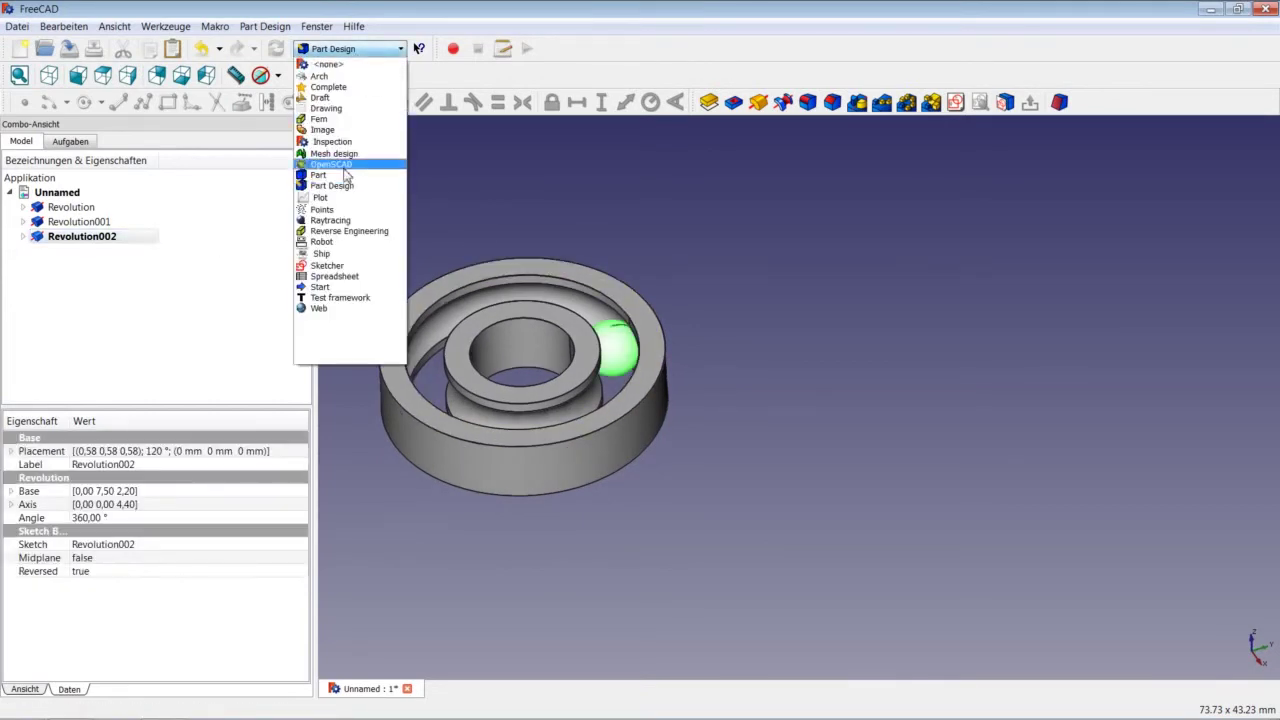
{"action": "left_click", "coordinate": [338, 98]}
{"action": "left_click", "coordinate": [719, 121]}
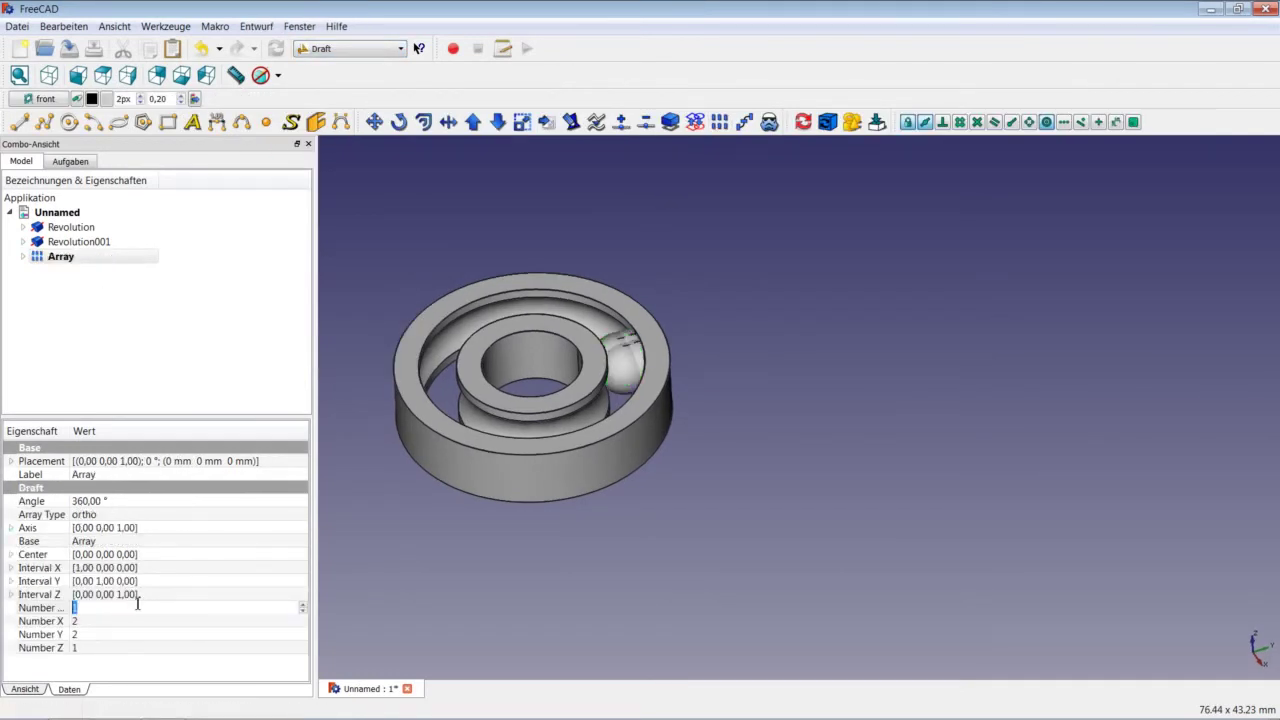
Step: Make the array polar with 10 copies of the ball
{"action": "left_click", "coordinate": [128, 514]}
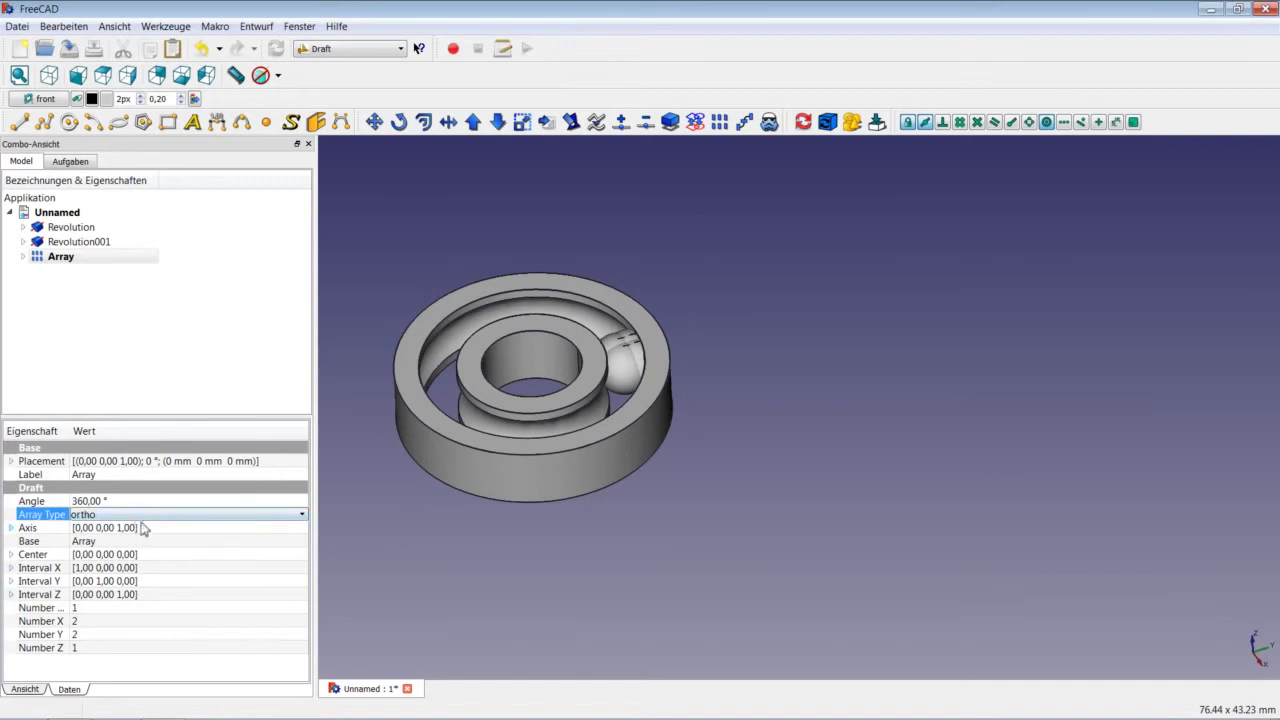
{"action": "left_click", "coordinate": [148, 517]}
{"action": "left_click", "coordinate": [141, 543]}
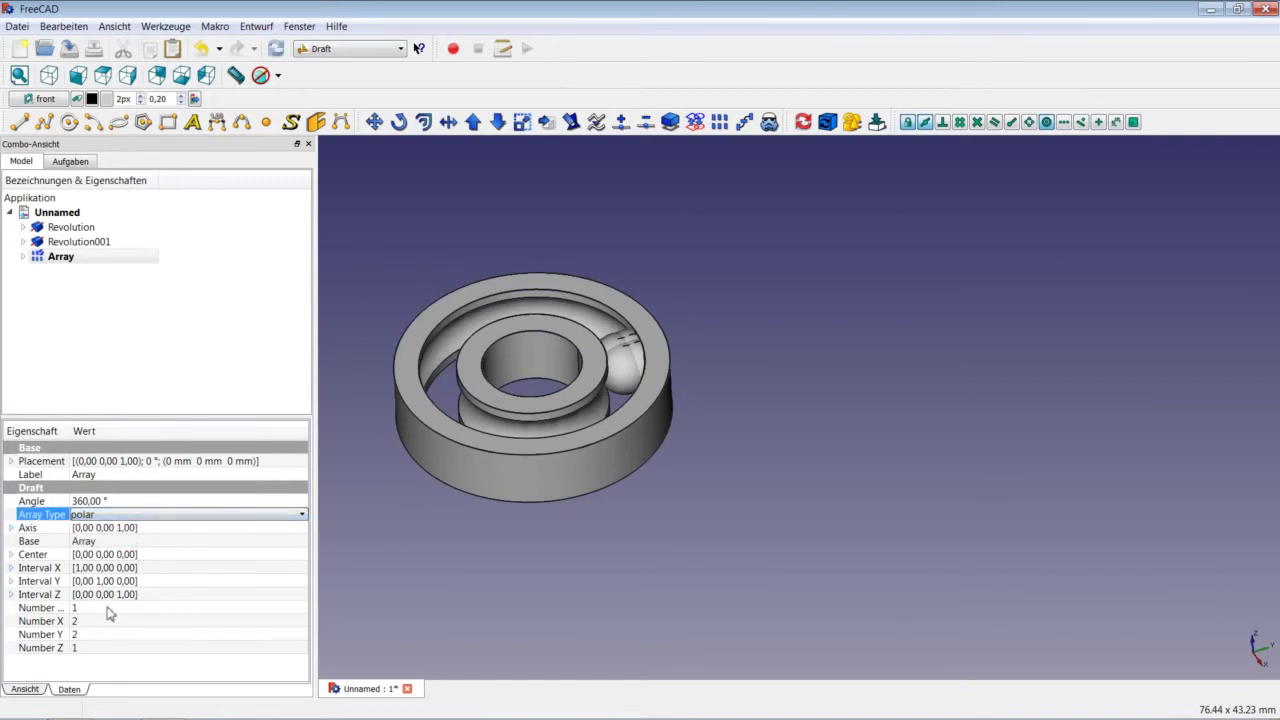
{"action": "left_click", "coordinate": [105, 609]}
{"action": "type", "text": "1"}
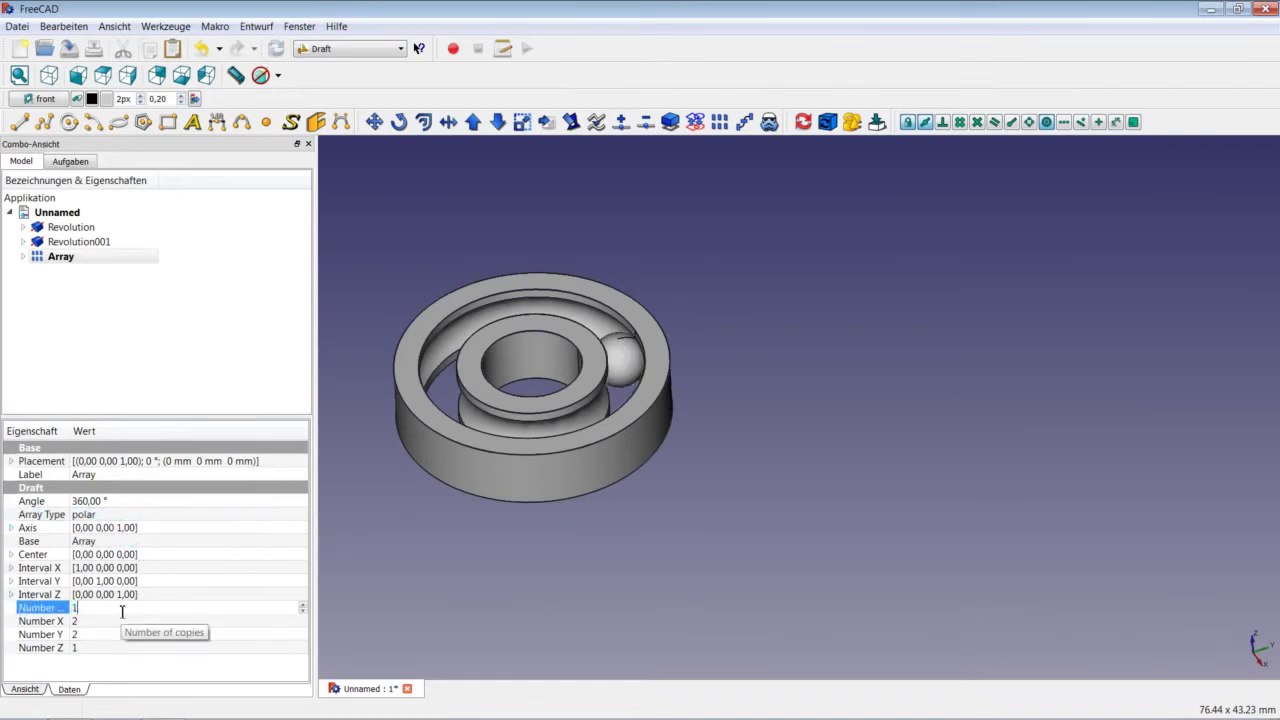
{"action": "type", "text": "0"}
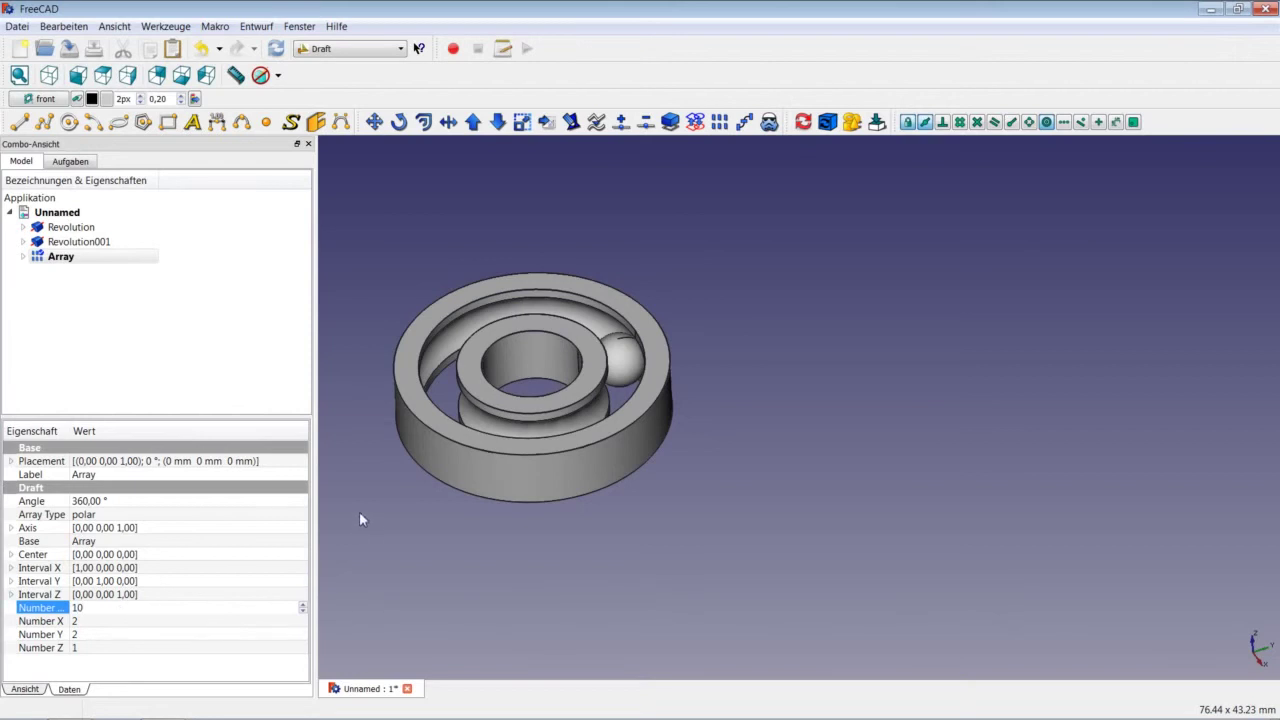
{"action": "left_click", "coordinate": [359, 511]}
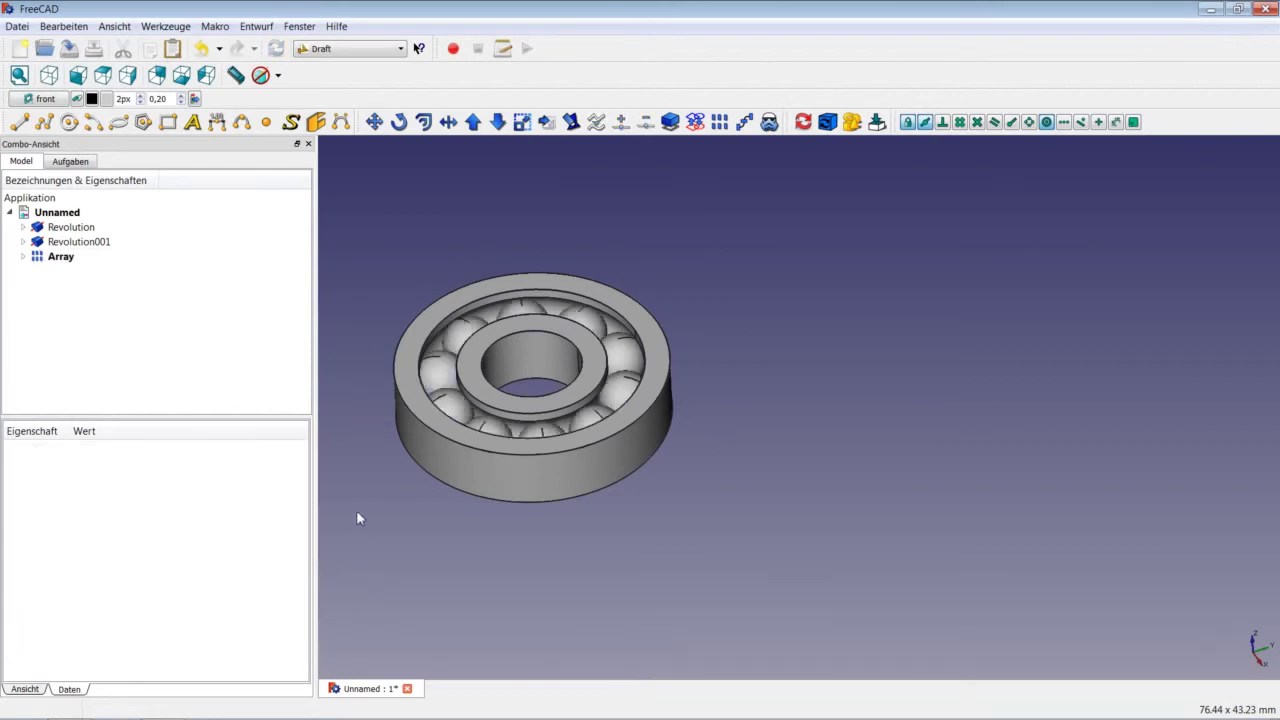
{"action": "left_click", "coordinate": [49, 75]}
Step: Fit the whole ten-ball bearing into view and save the document with Ctrl+S
{"action": "right_click", "coordinate": [438, 219]}
{"action": "left_click", "coordinate": [478, 236]}
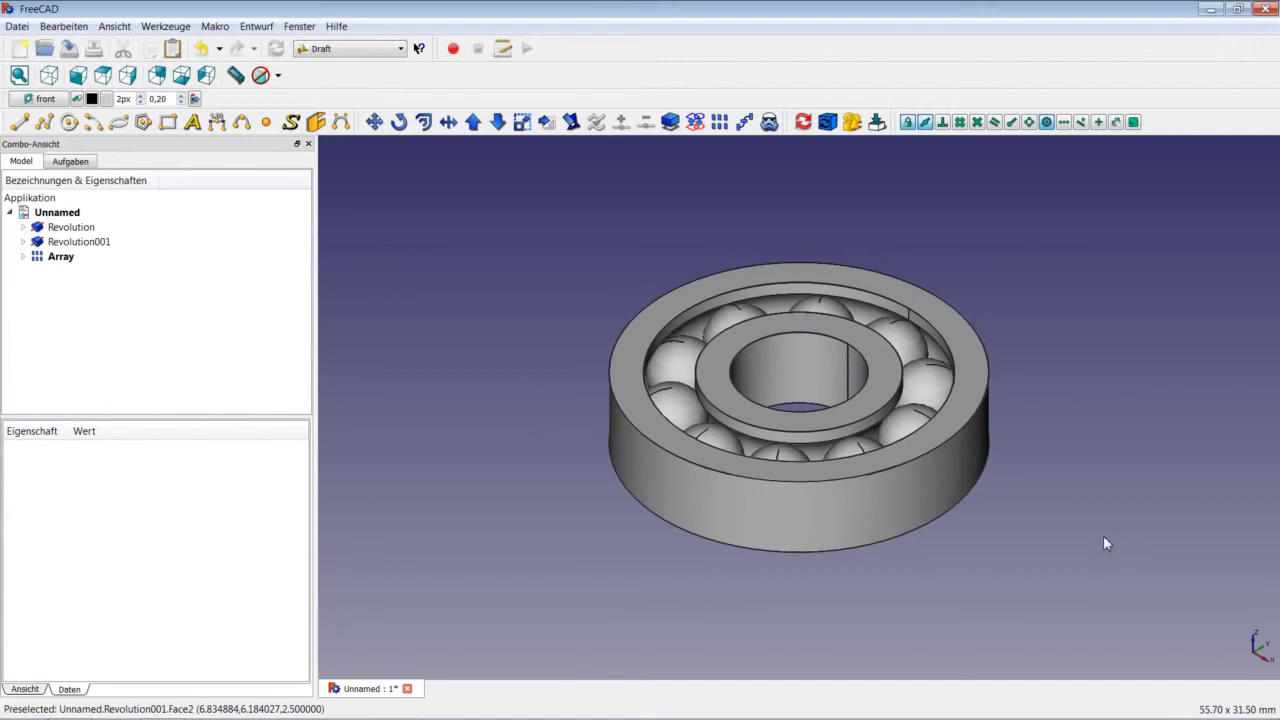
{"action": "key", "text": "ctrl+s"}
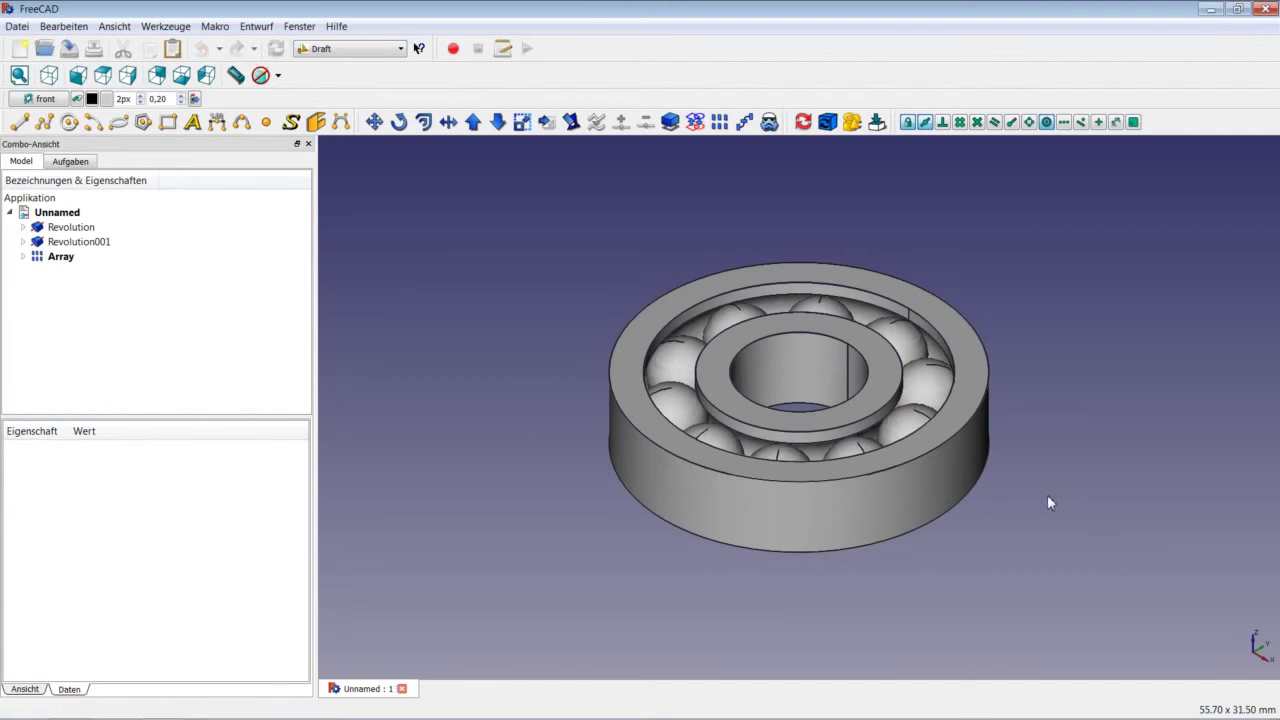
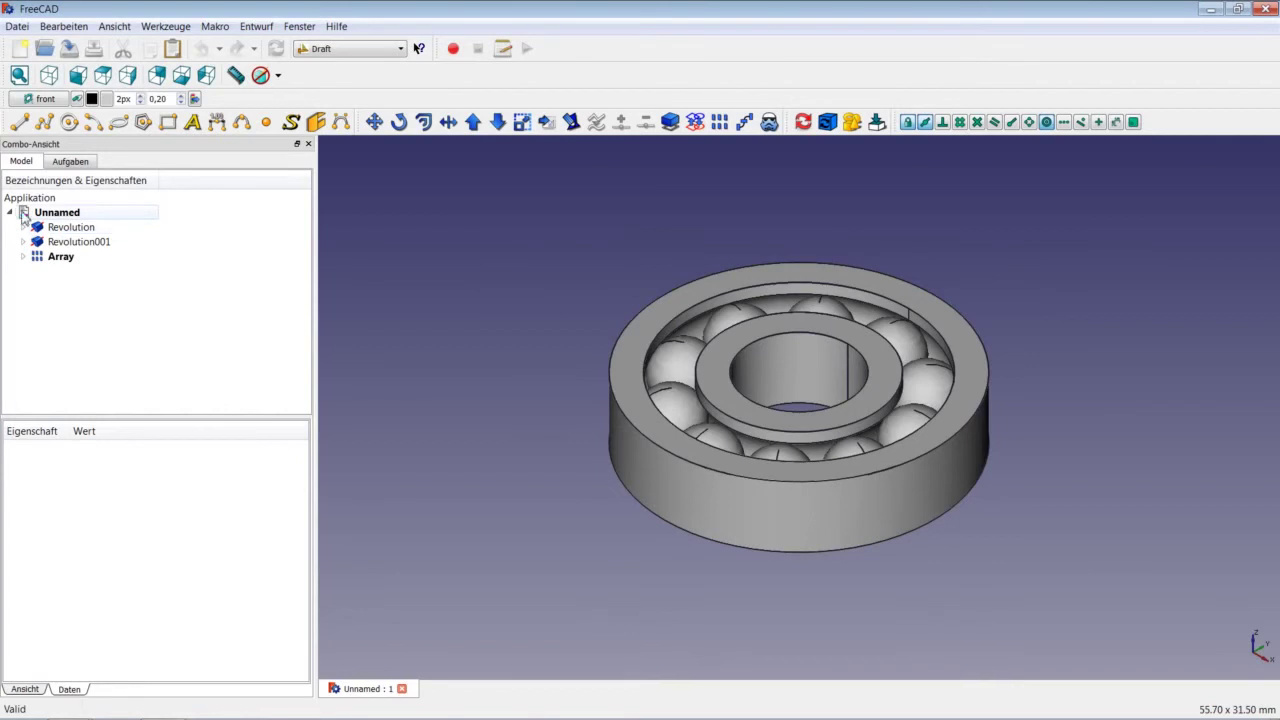
Step: Merge Revolution, Revolution001 and Array into one Compound using the Part workbench's Make compound
{"action": "left_click", "coordinate": [60, 234]}
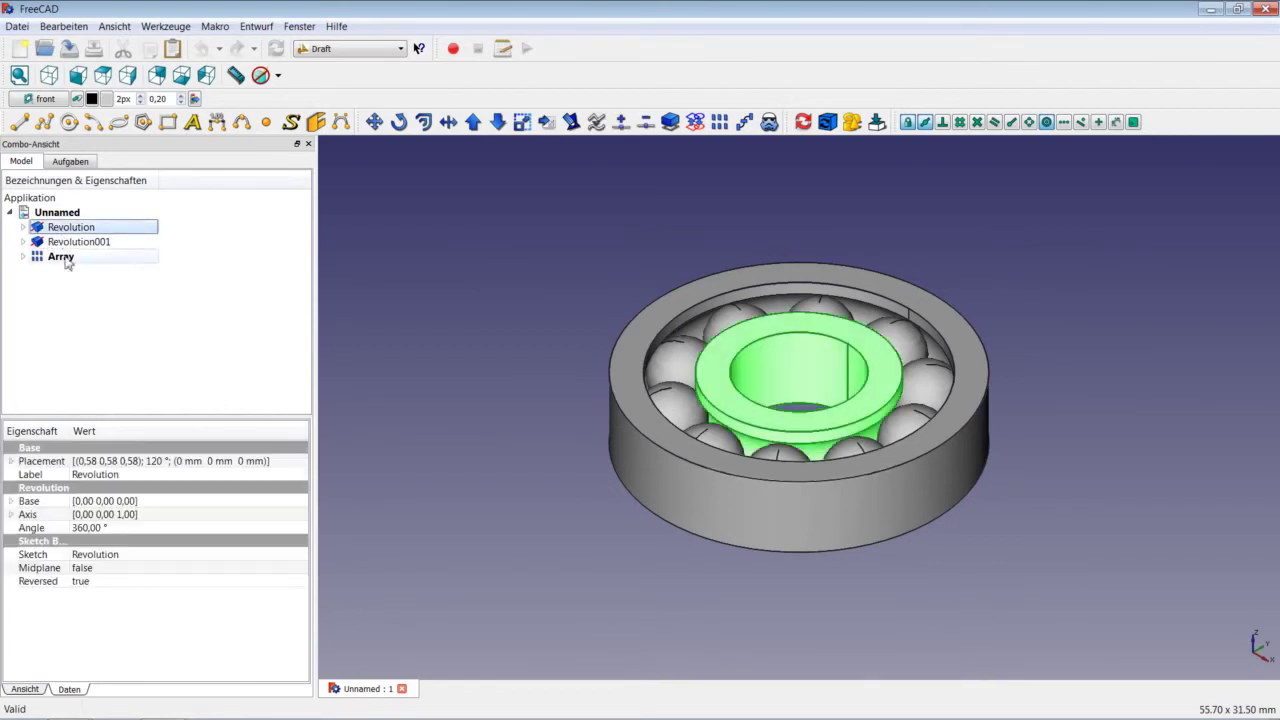
{"action": "left_click", "coordinate": [62, 260], "text": "shift"}
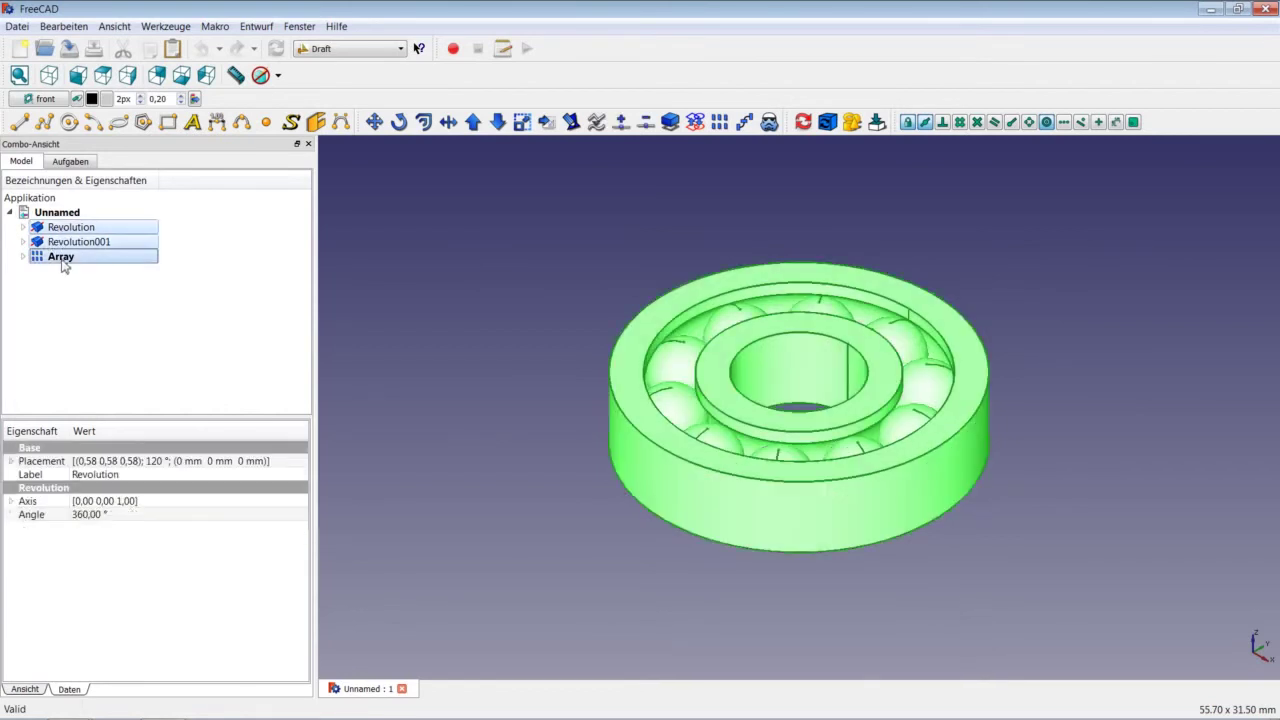
{"action": "left_click", "coordinate": [344, 52]}
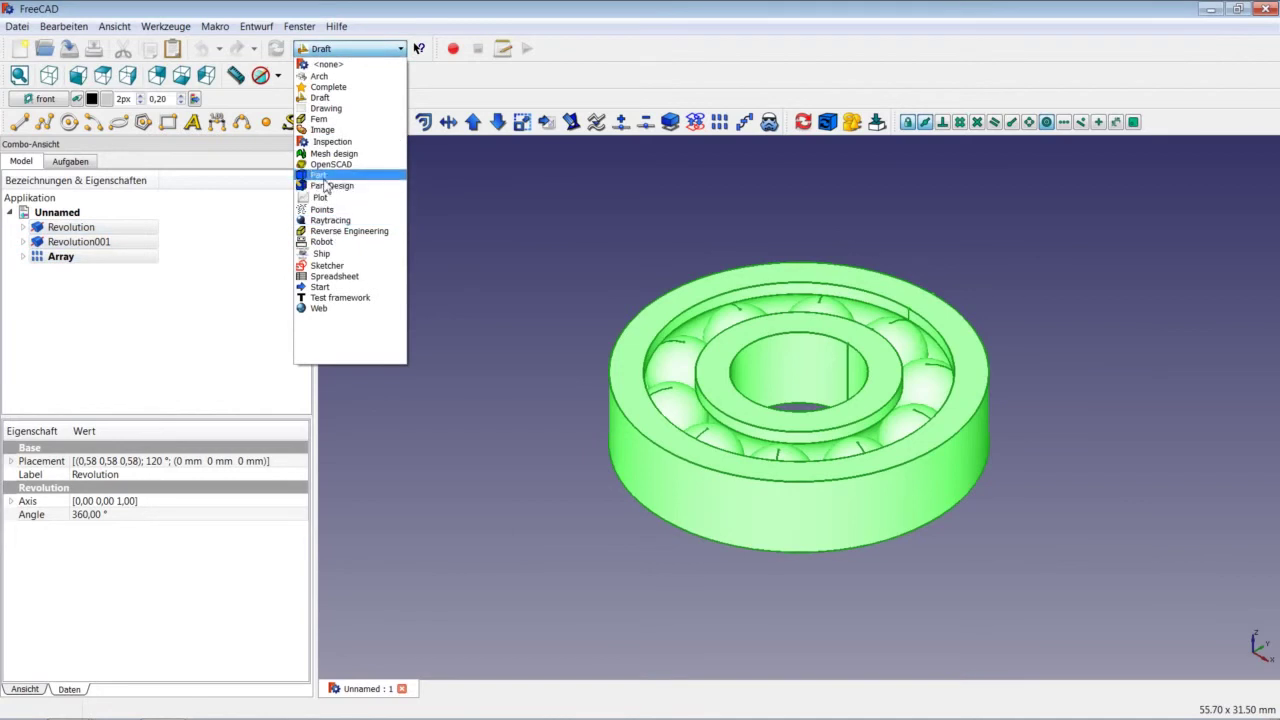
{"action": "left_click", "coordinate": [323, 176]}
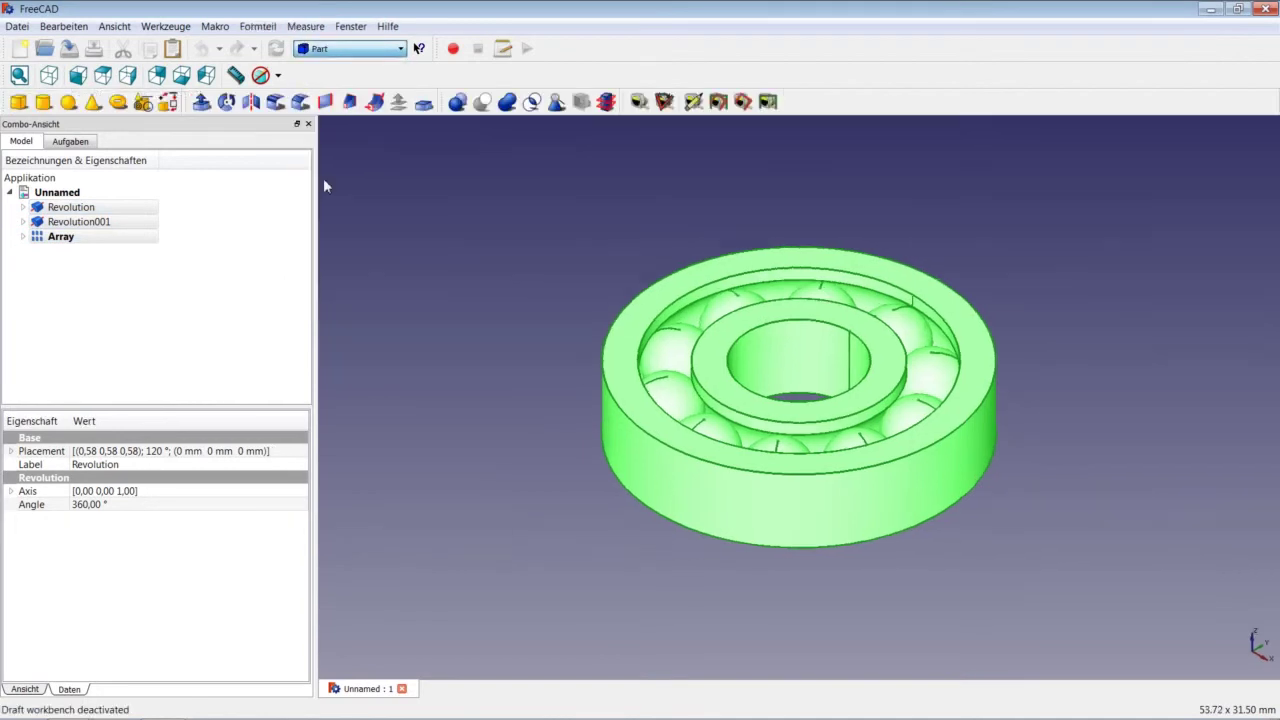
{"action": "left_click", "coordinate": [256, 30]}
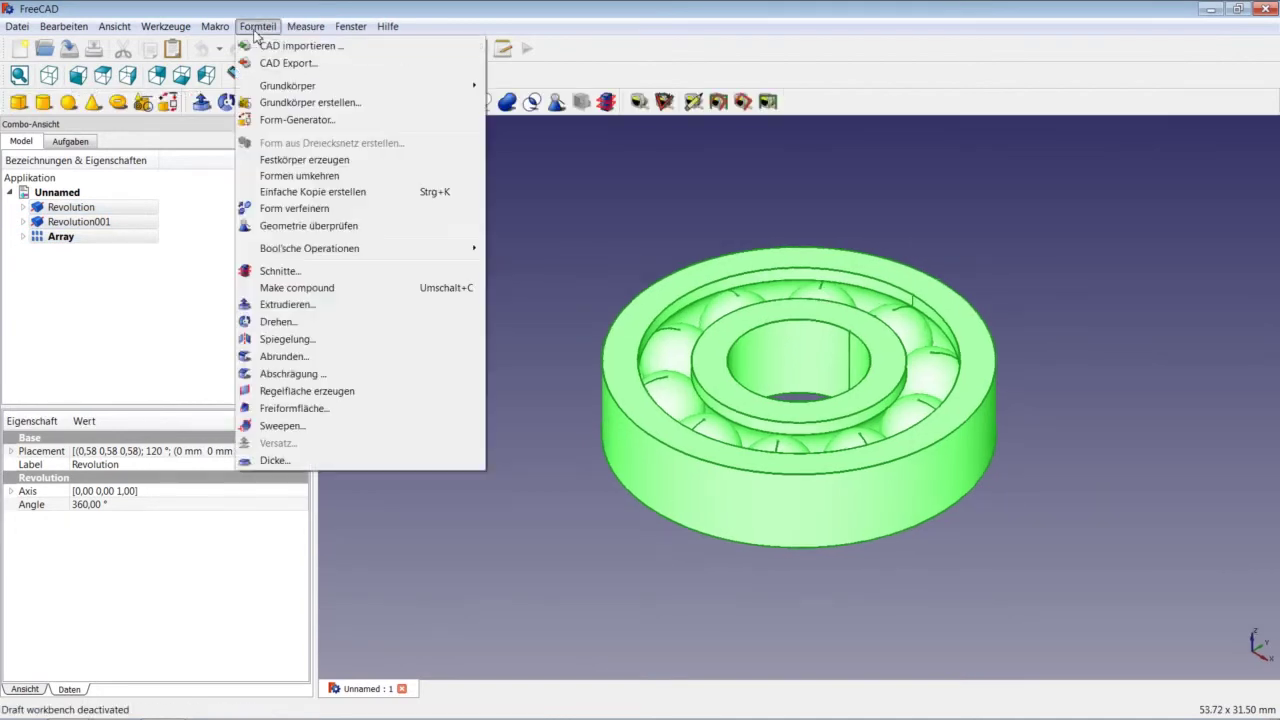
{"action": "left_click", "coordinate": [313, 292]}
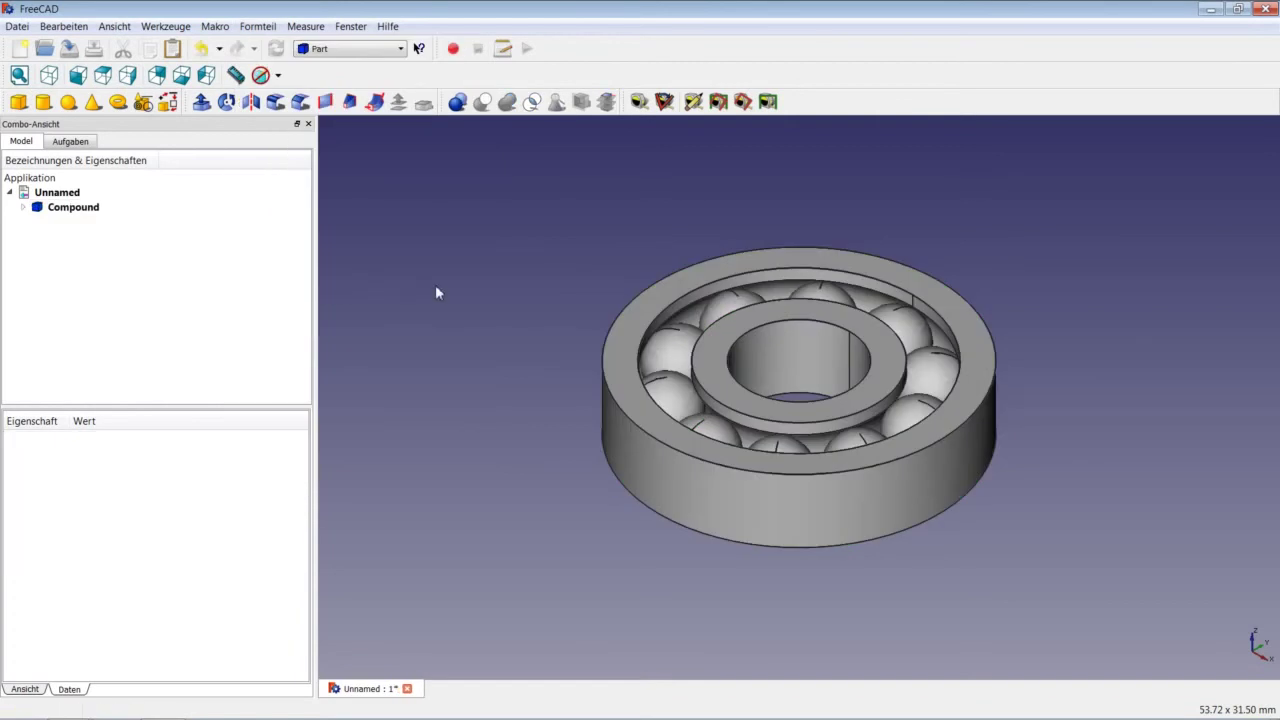
Step: Expand the Compound to reveal Revolution, Revolution001 and Array, then reselect the Compound
{"action": "left_click", "coordinate": [45, 207]}
{"action": "left_click", "coordinate": [22, 207]}
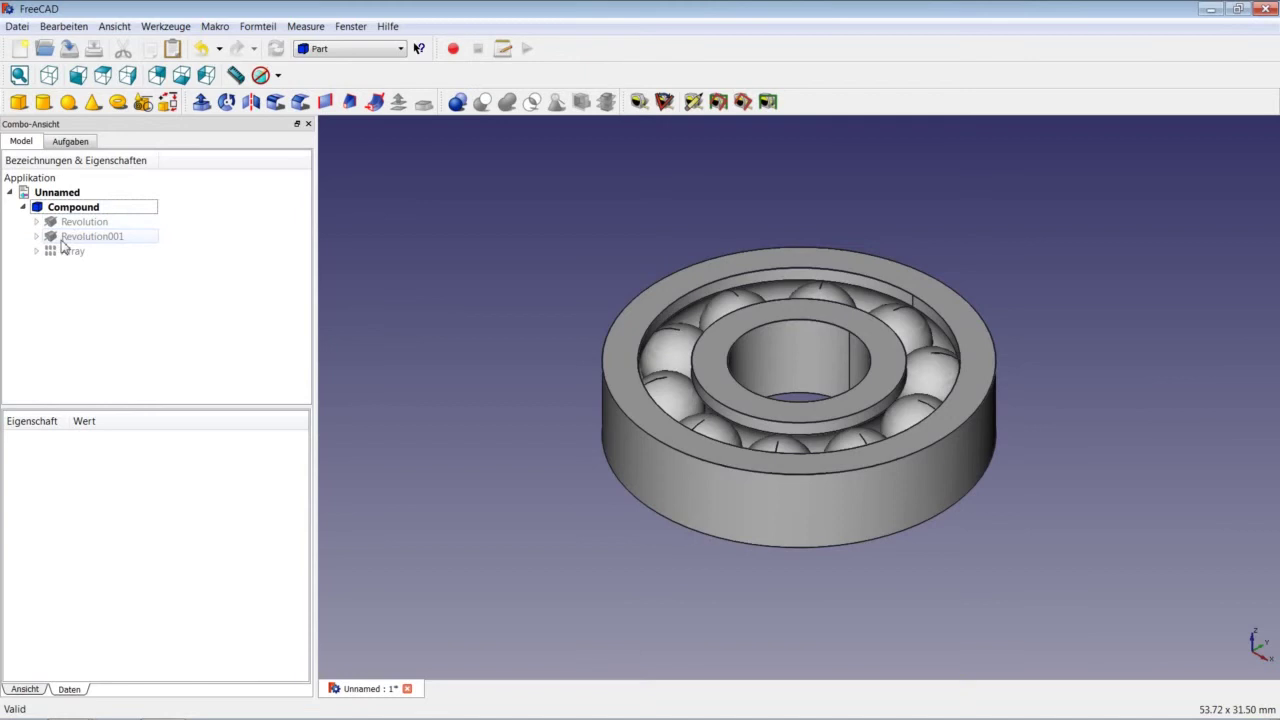
{"action": "left_click", "coordinate": [36, 221]}
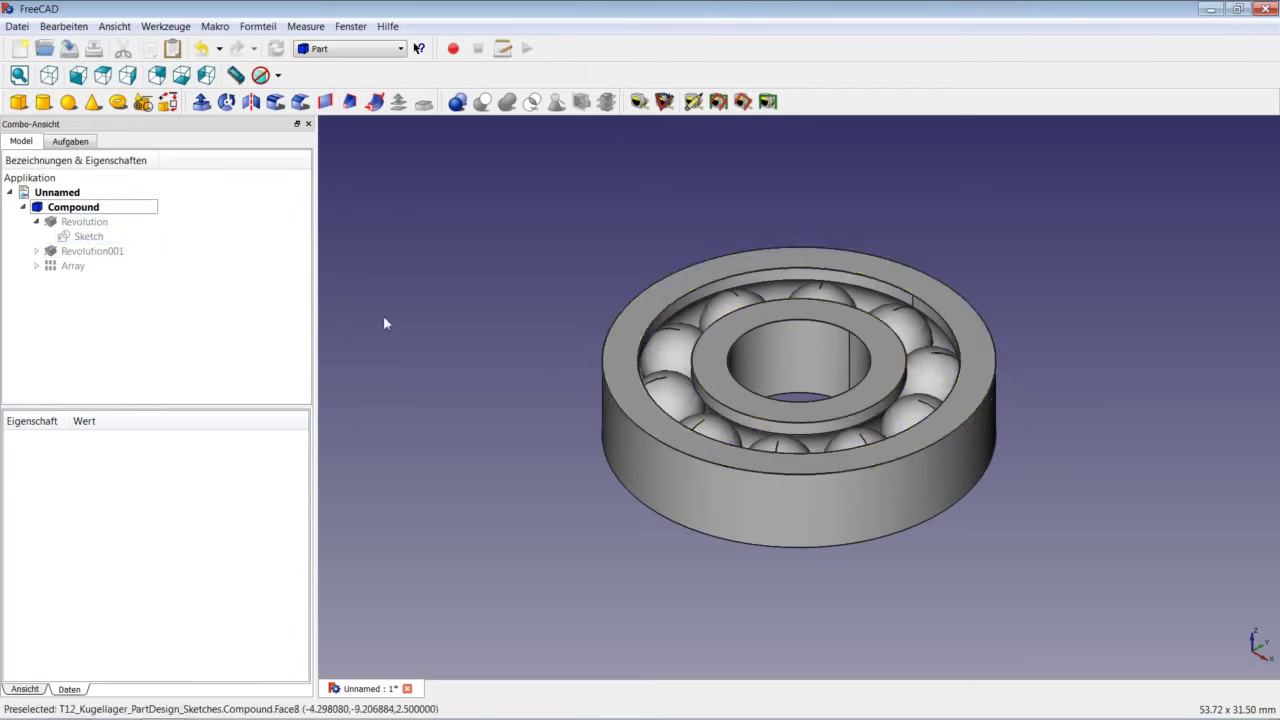
{"action": "left_click", "coordinate": [36, 221]}
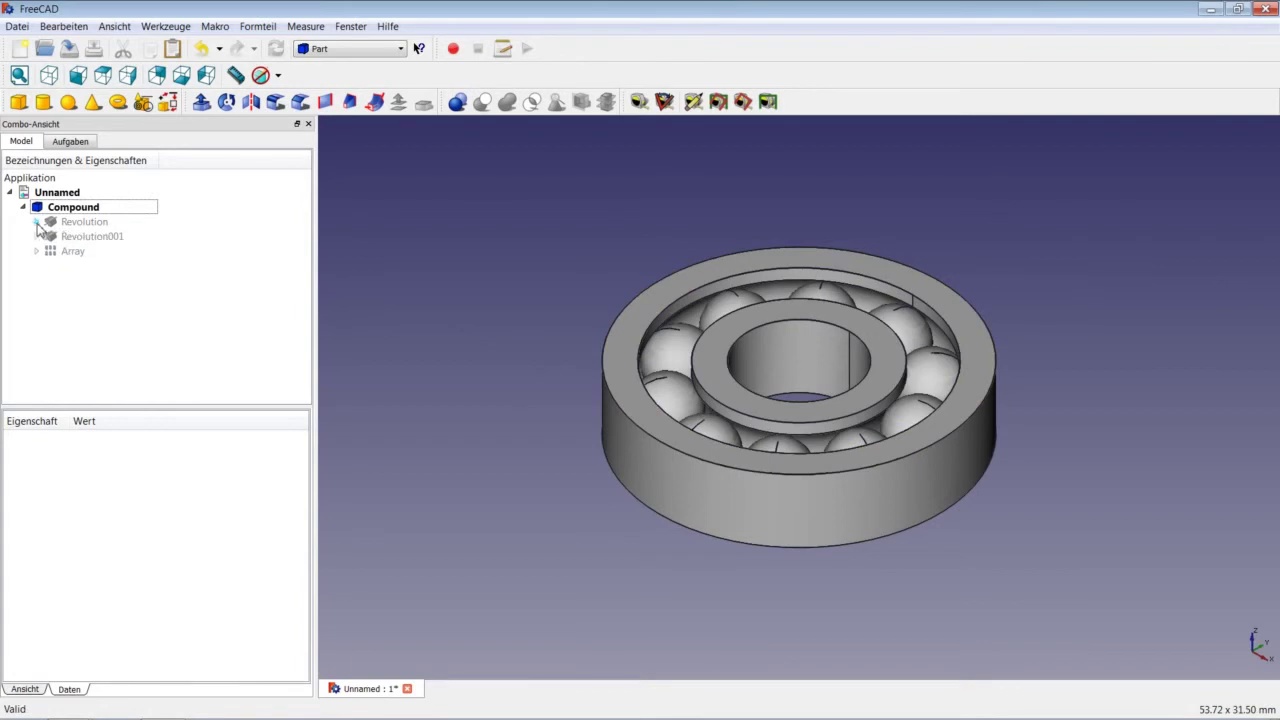
{"action": "left_click", "coordinate": [95, 208]}
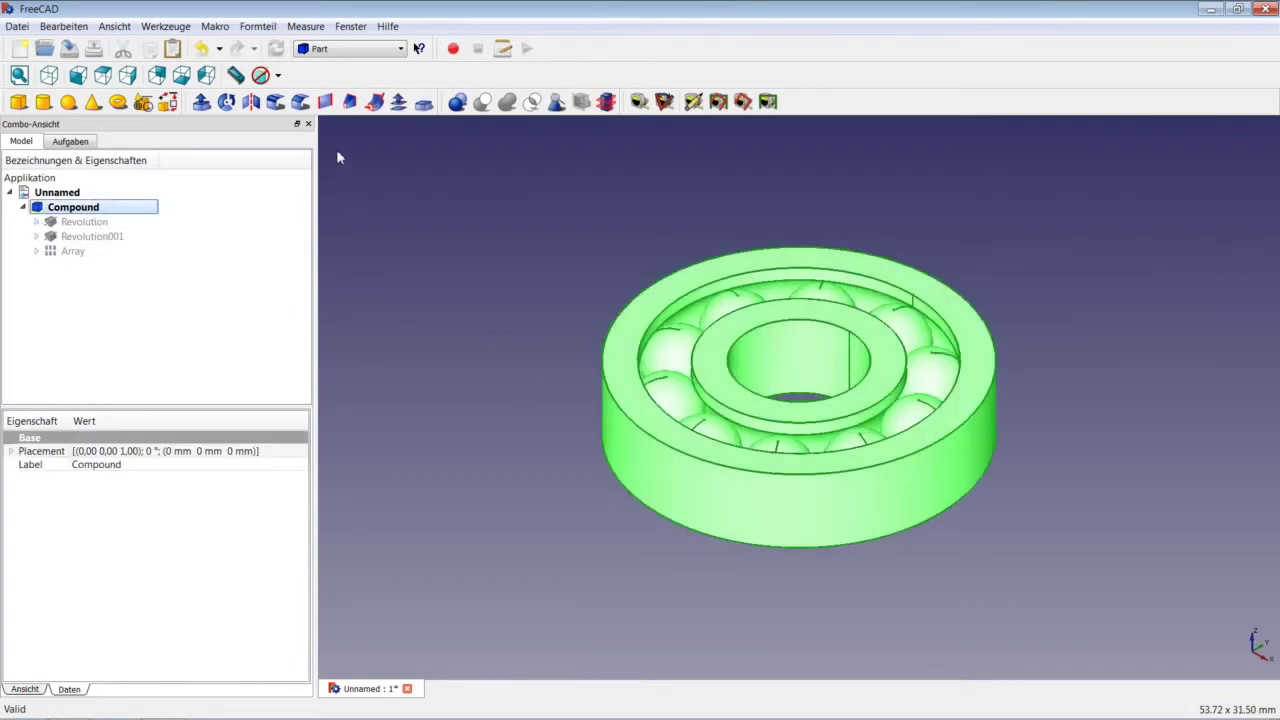
{"action": "left_click", "coordinate": [335, 50]}
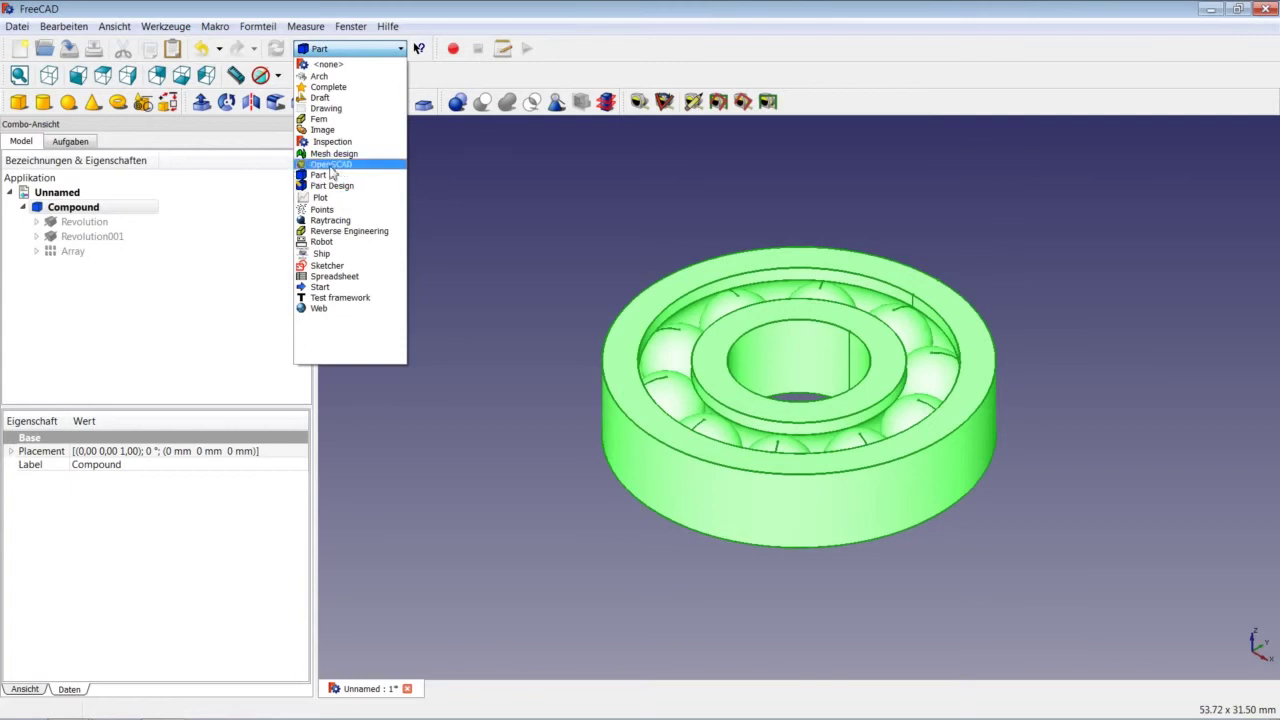
Step: Use Draft Move to shift the bearing Compound left to an x offset of -30,3229 mm
{"action": "left_click", "coordinate": [320, 97]}
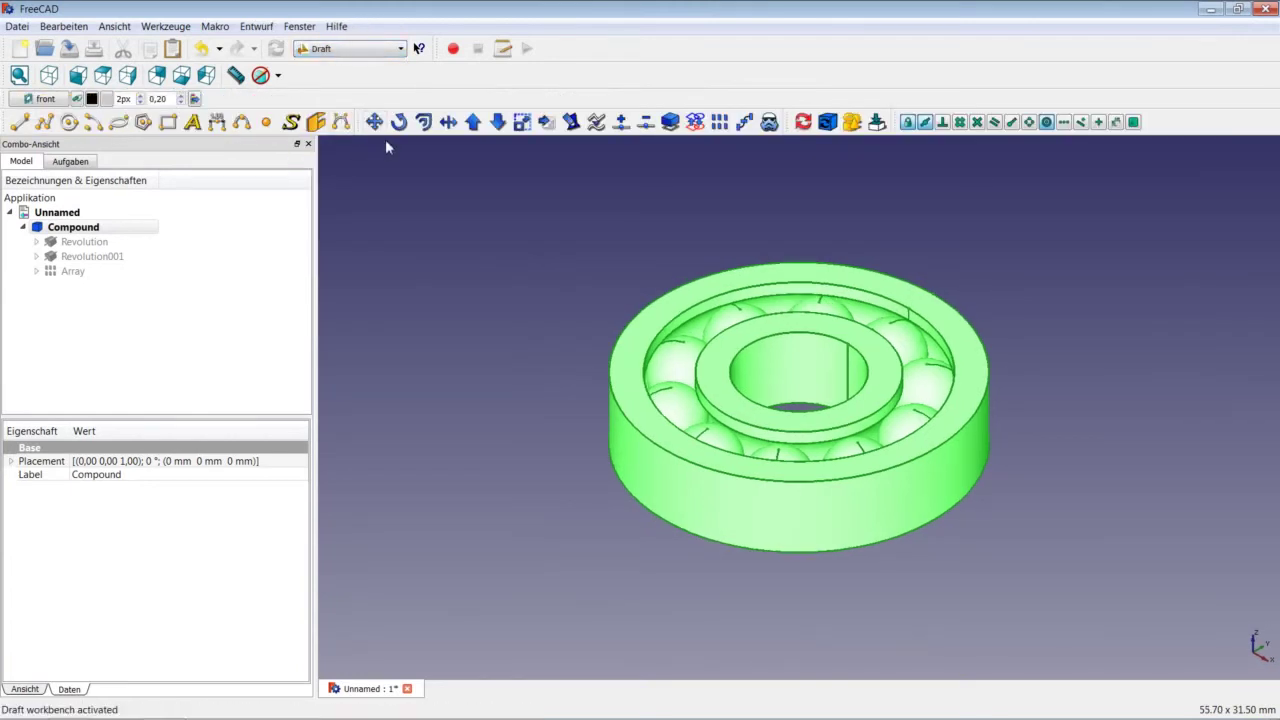
{"action": "left_click", "coordinate": [374, 122]}
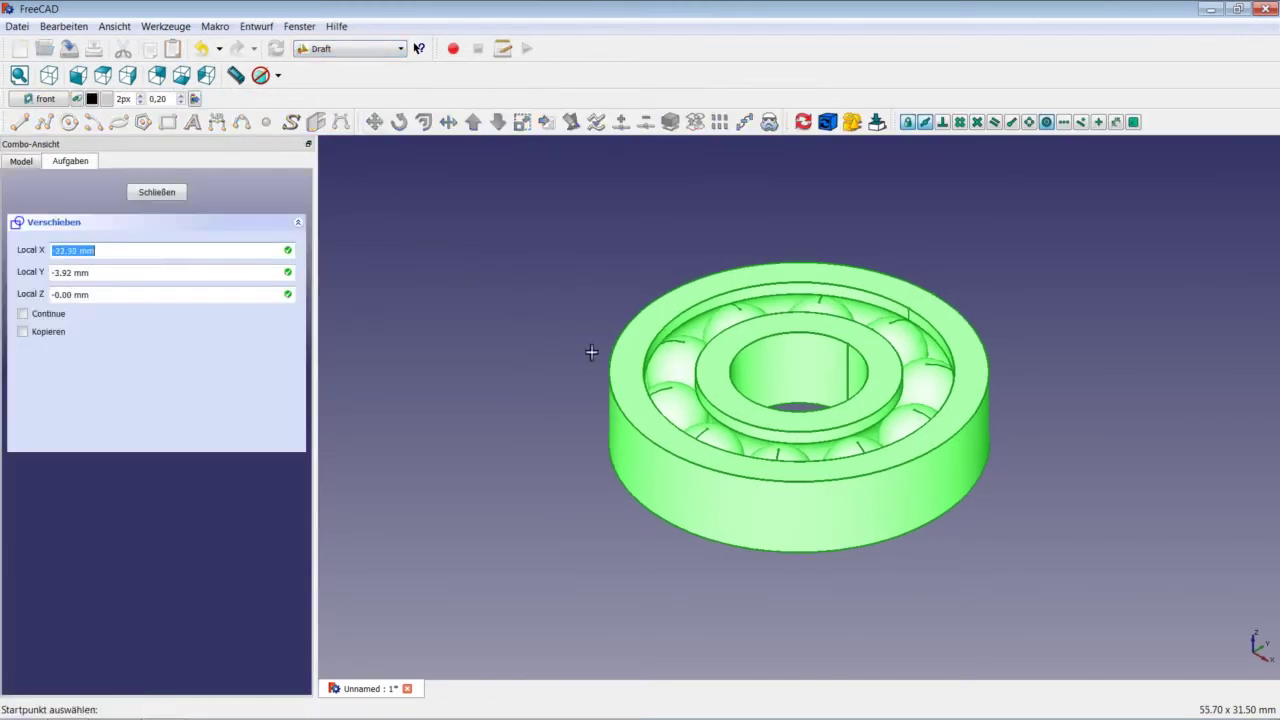
{"action": "left_click", "coordinate": [612, 383]}
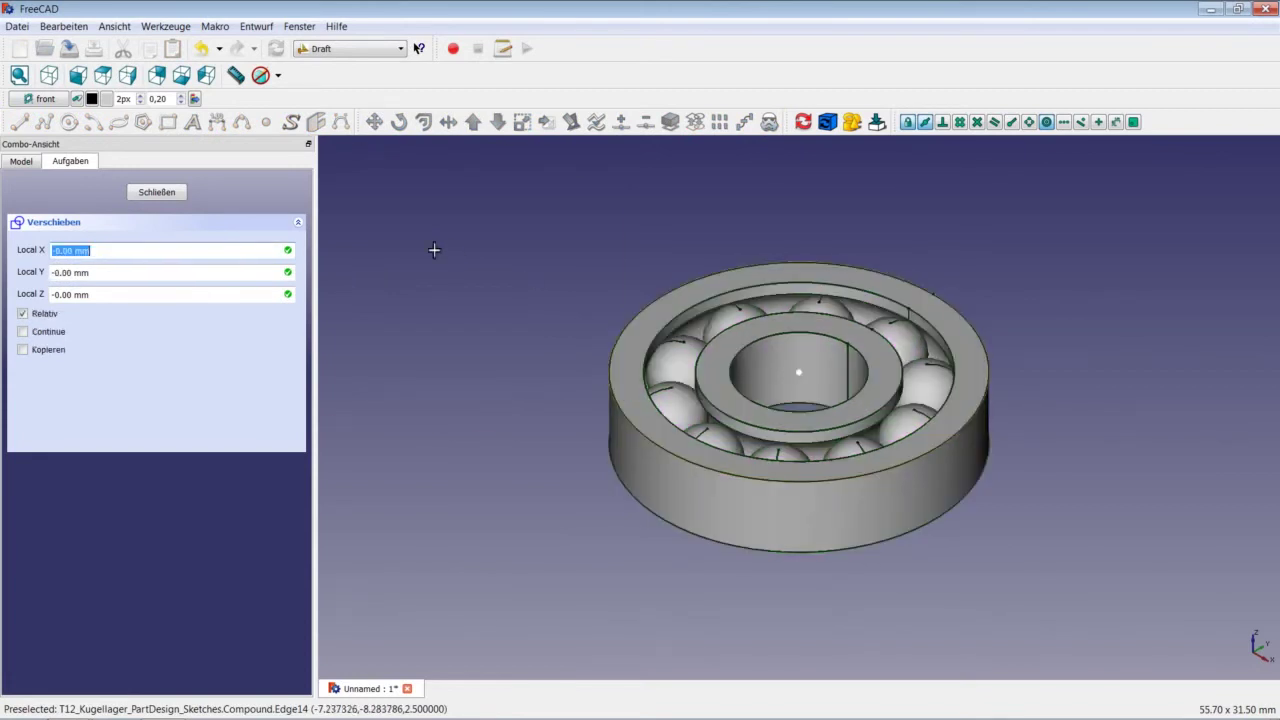
{"action": "left_click", "coordinate": [429, 250]}
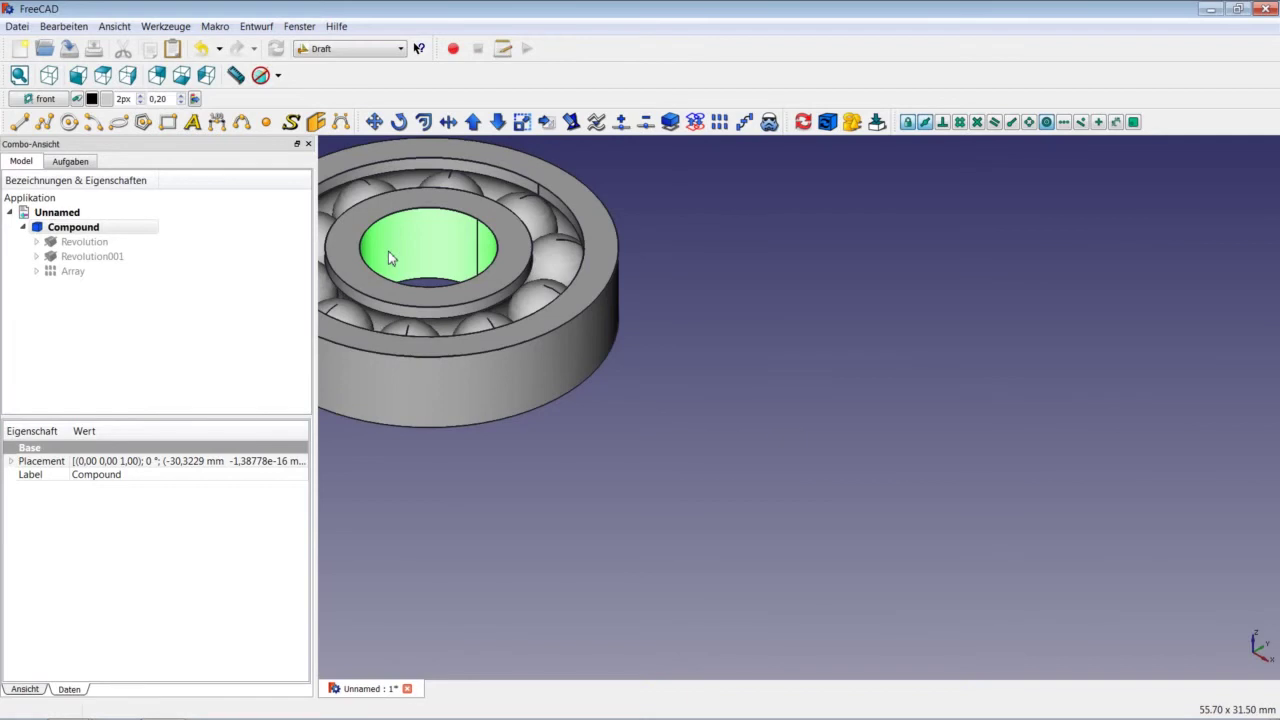
{"action": "left_click", "coordinate": [120, 228]}
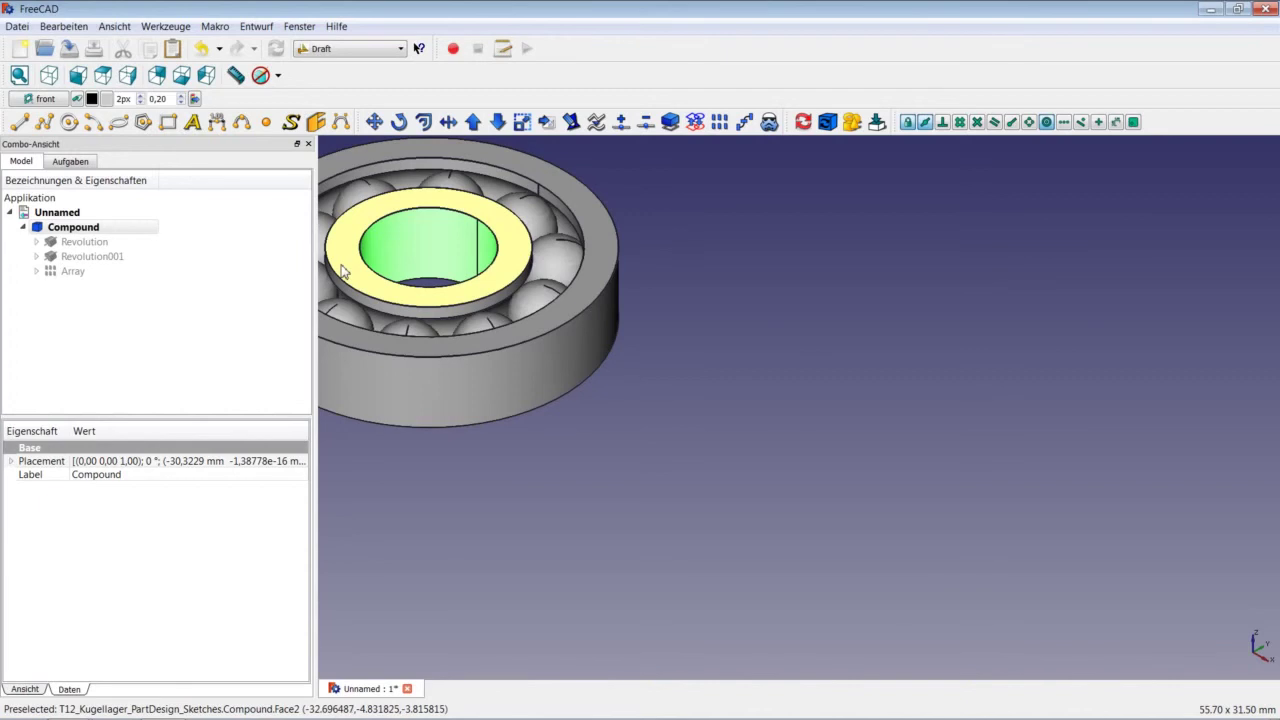
Step: Delete the Compound, undo the deletion, and switch to the OpenSCAD workbench
{"action": "right_click", "coordinate": [97, 231]}
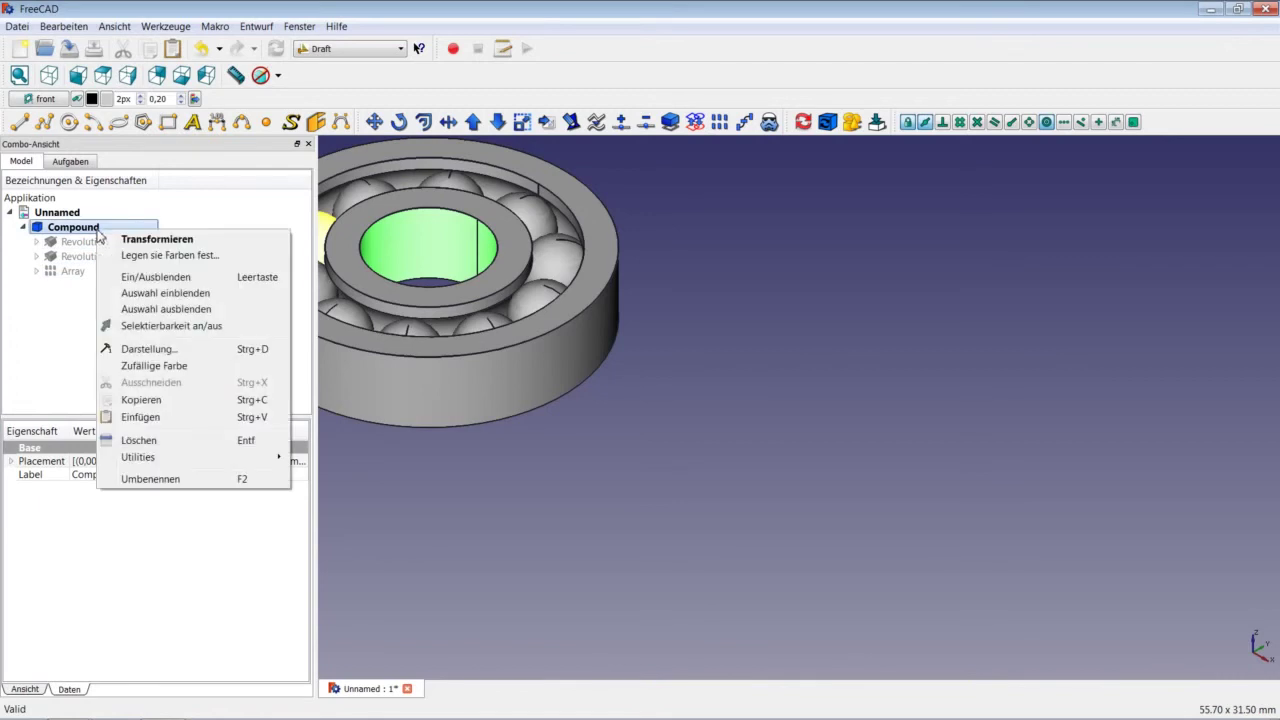
{"action": "left_click", "coordinate": [172, 442]}
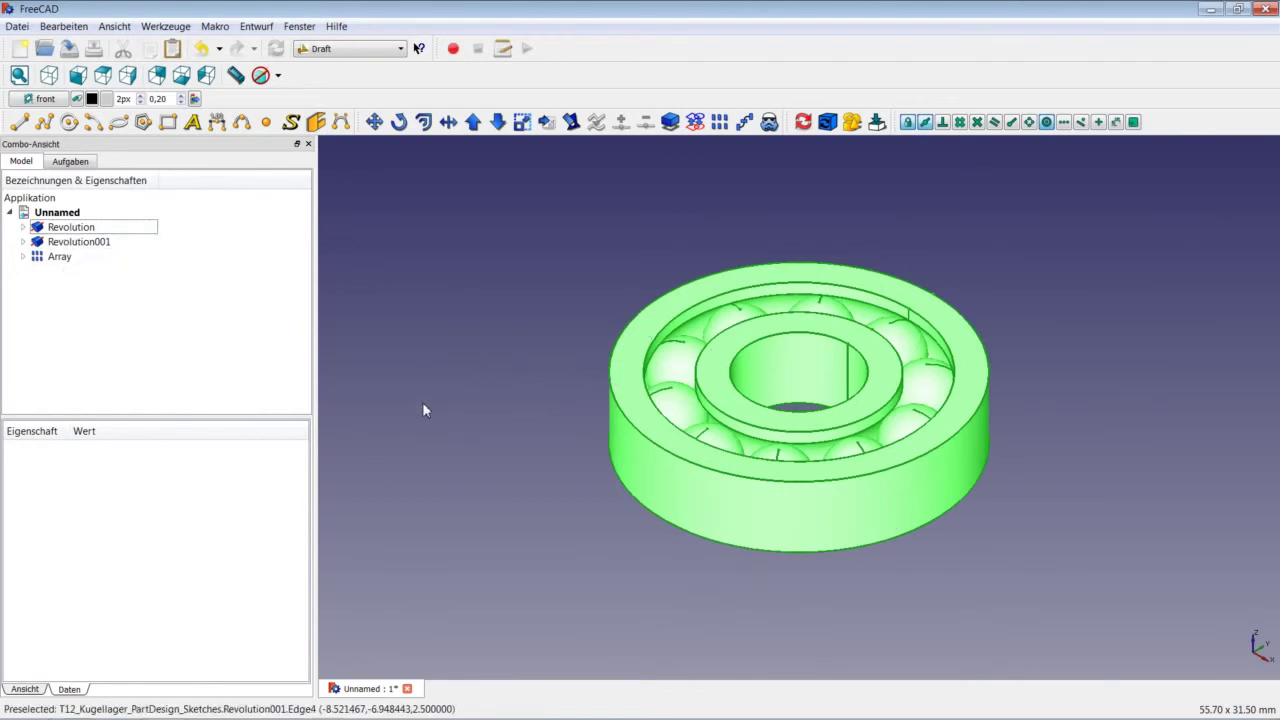
{"action": "left_click", "coordinate": [201, 53]}
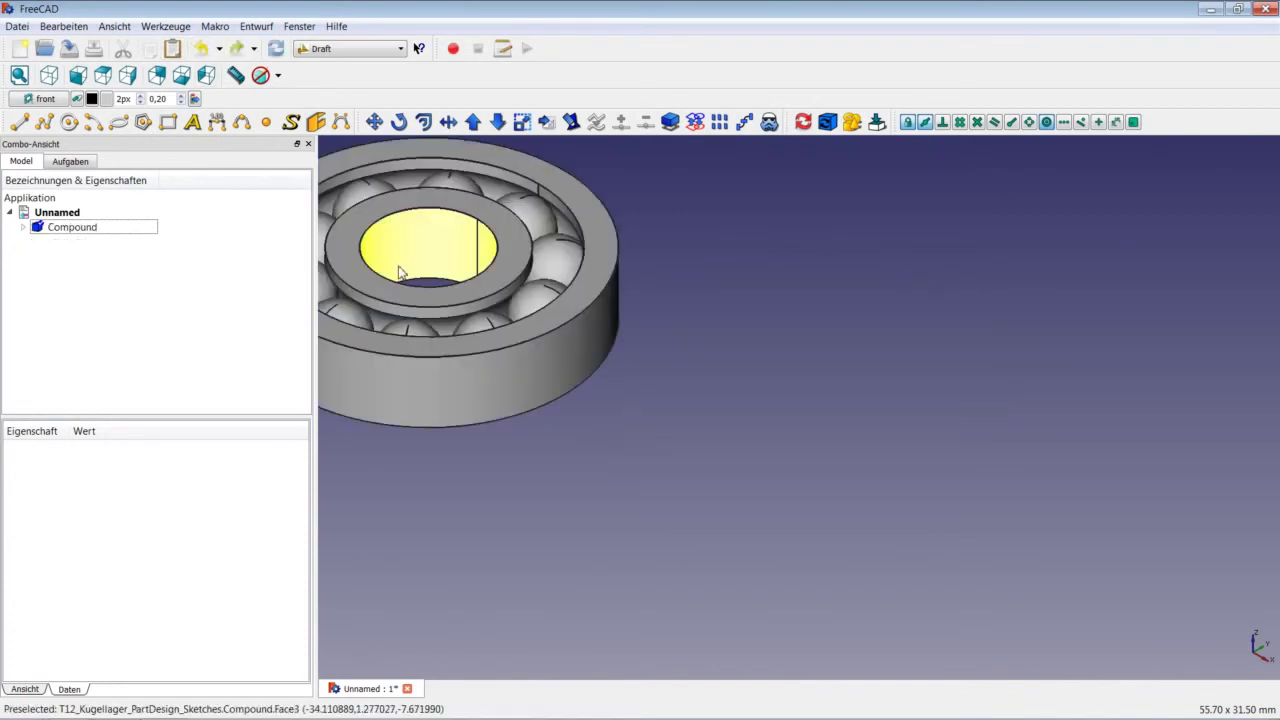
{"action": "left_click", "coordinate": [338, 52]}
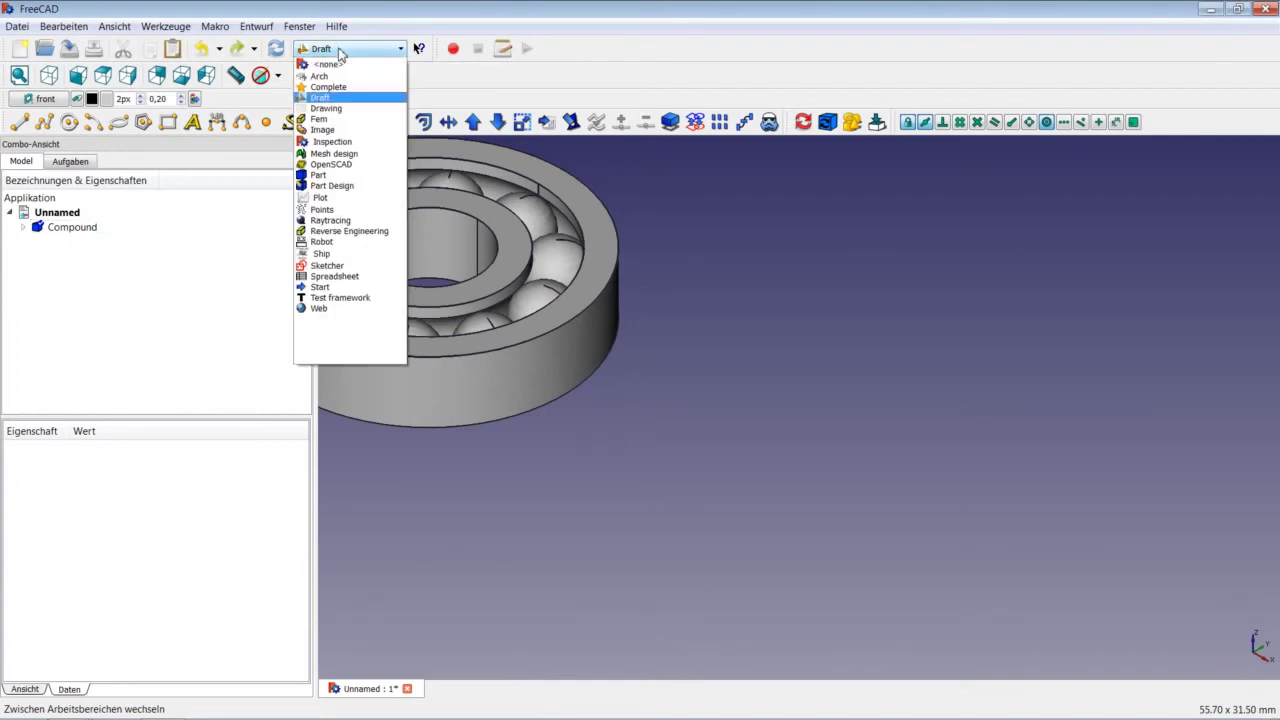
{"action": "left_click", "coordinate": [337, 165]}
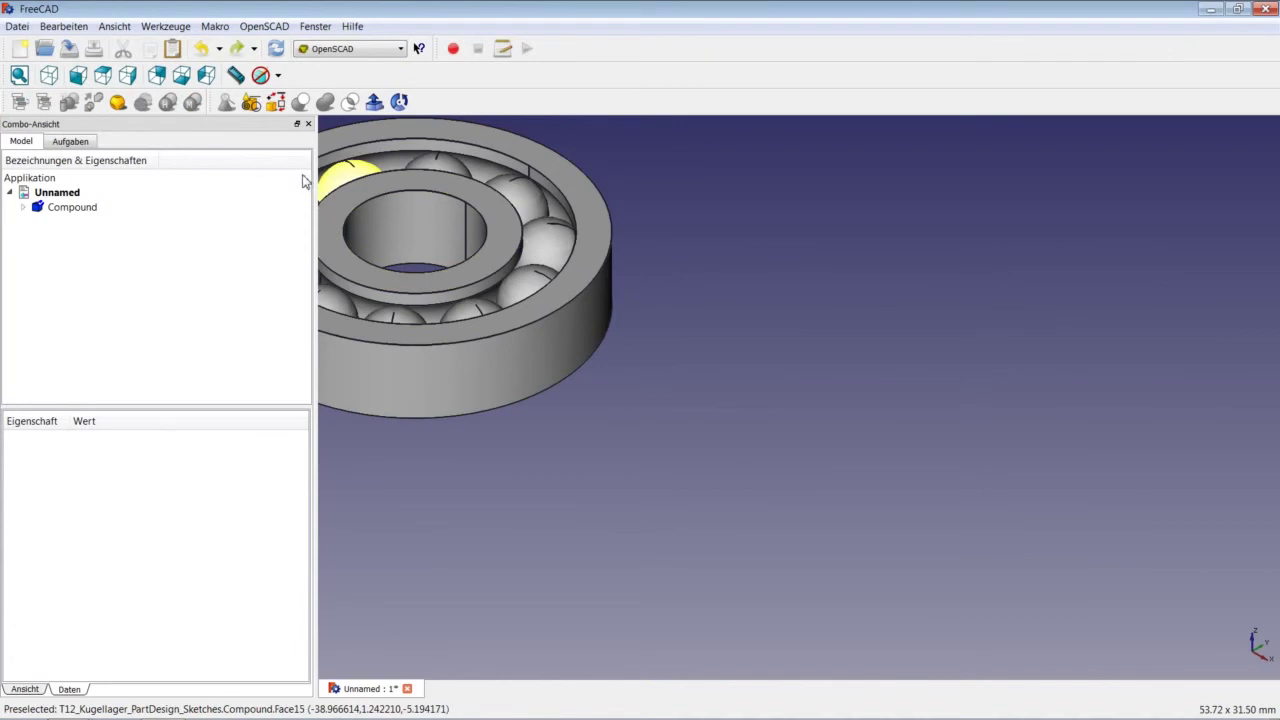
Step: Explode the Compound into Revolution, Revolution001 and Array, each randomly coloured, with OpenSCAD's remove-fusion tool
{"action": "left_click", "coordinate": [45, 209]}
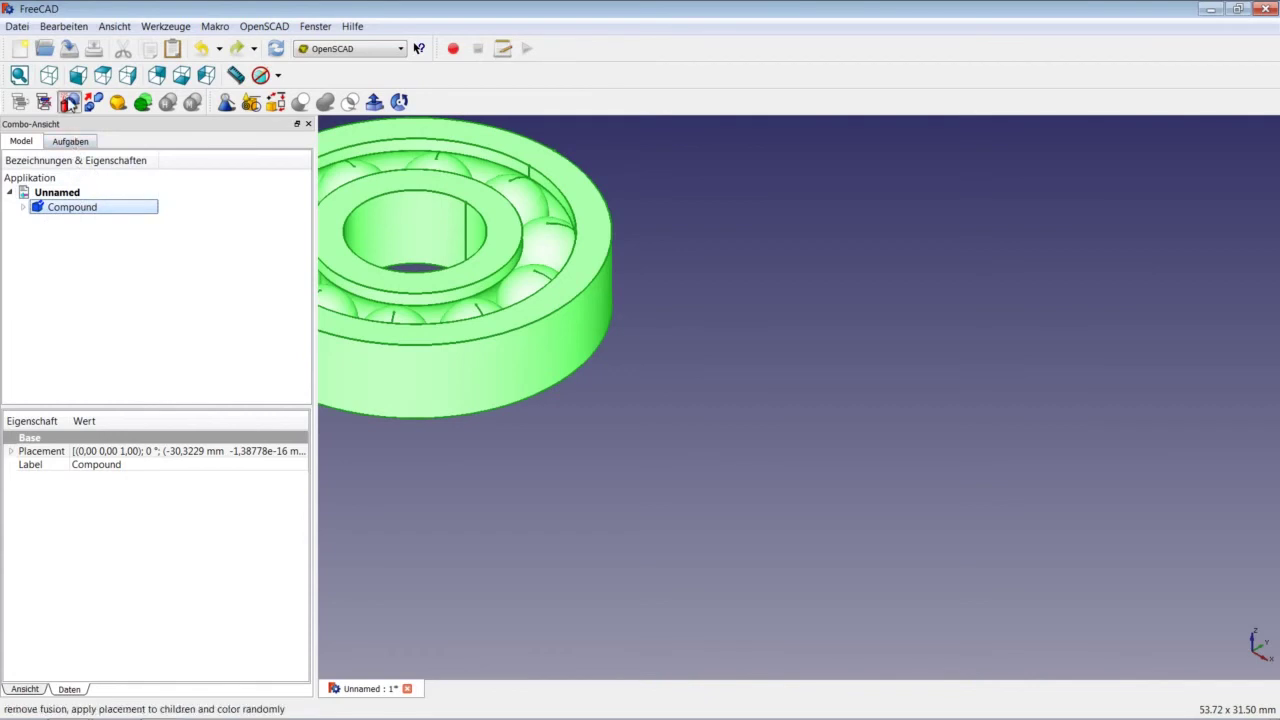
{"action": "left_click", "coordinate": [69, 102]}
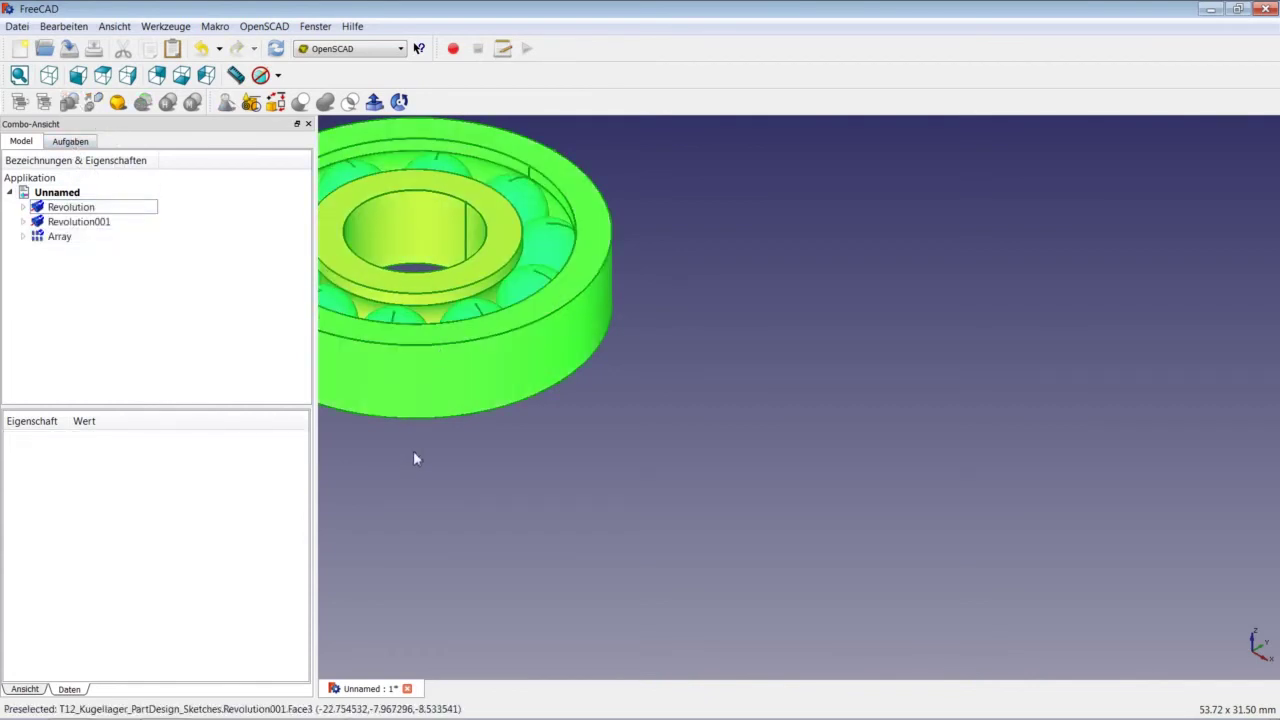
{"action": "scroll", "coordinate": [400, 400], "scroll_direction": "down", "scroll_amount": 2}
{"action": "scroll", "coordinate": [380, 336], "scroll_direction": "down", "scroll_amount": 5}
{"action": "scroll", "coordinate": [336, 270], "scroll_direction": "up", "scroll_amount": 3}
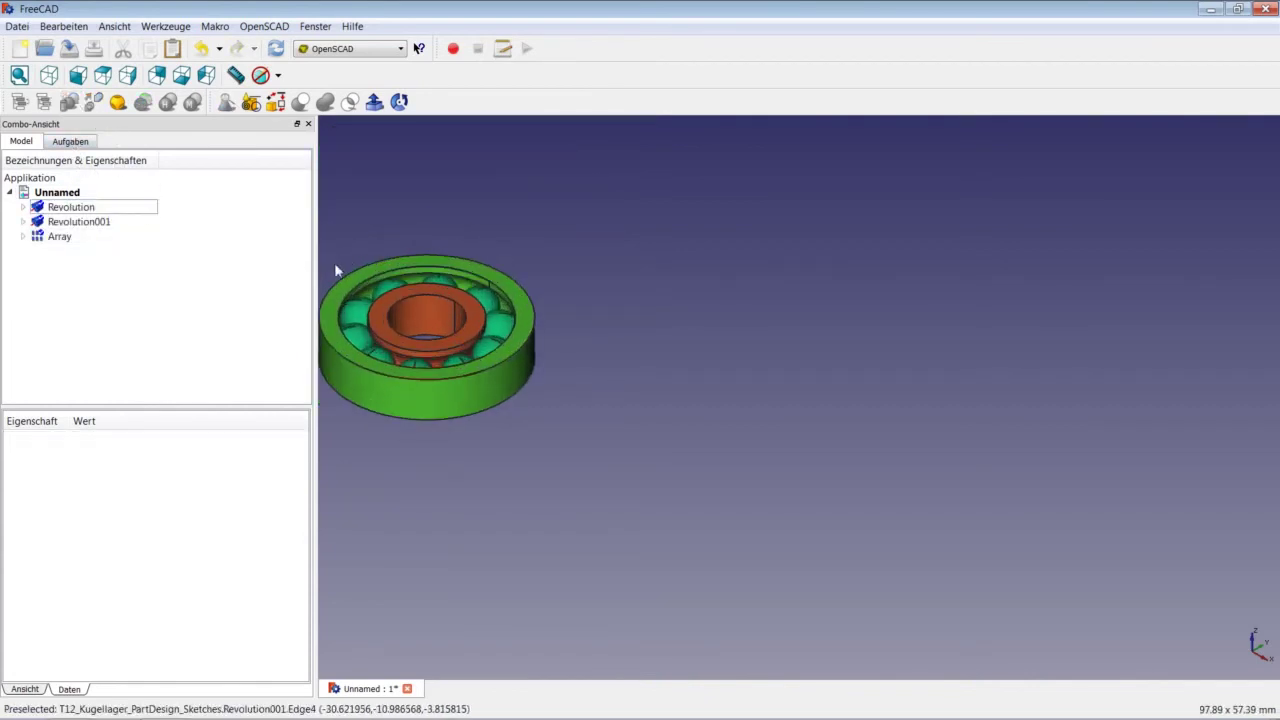
{"action": "scroll", "coordinate": [340, 275], "scroll_direction": "up", "scroll_amount": 3}
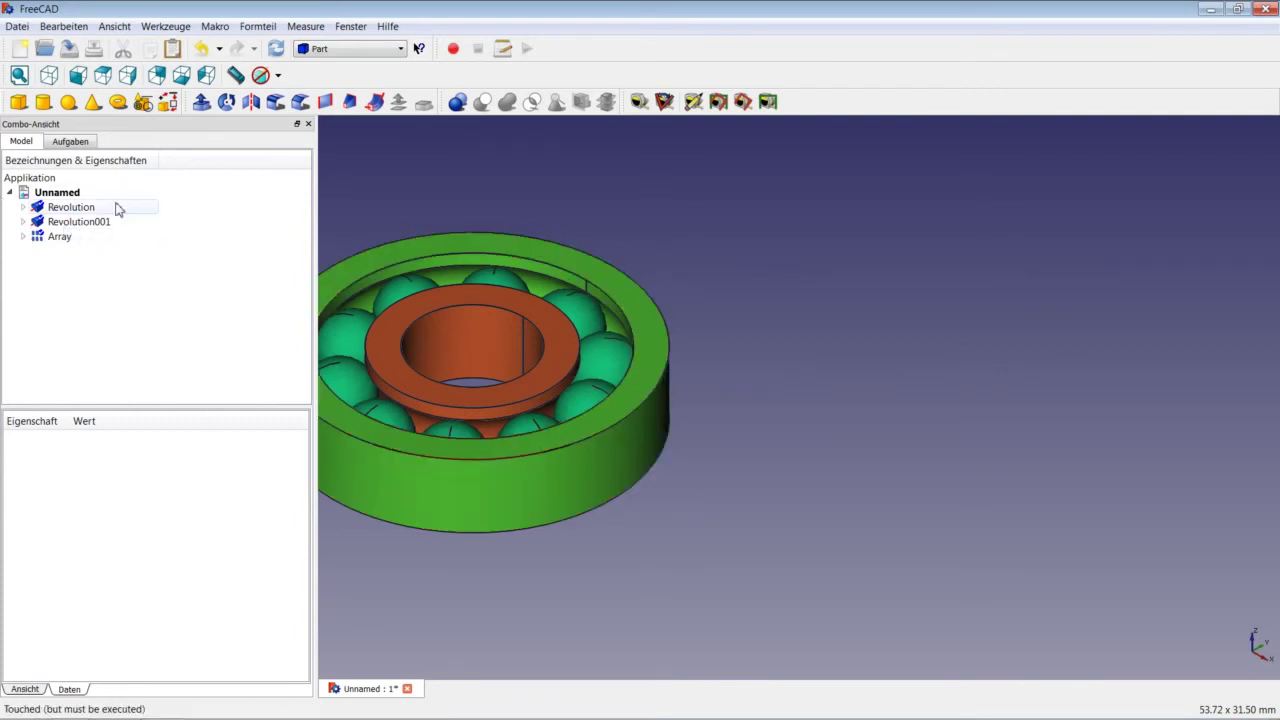
Step: Copy the inner ring Revolution alone, declining to include its dependent objects
{"action": "left_click", "coordinate": [73, 208]}
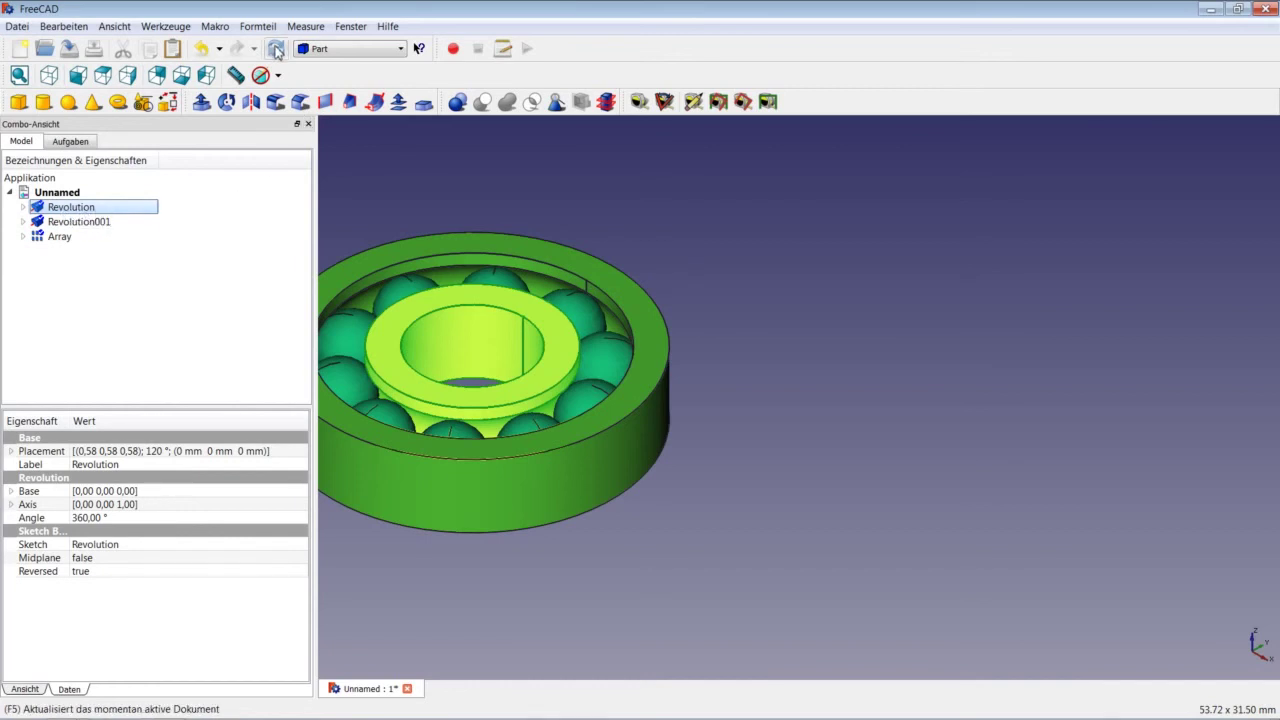
{"action": "left_click", "coordinate": [76, 29]}
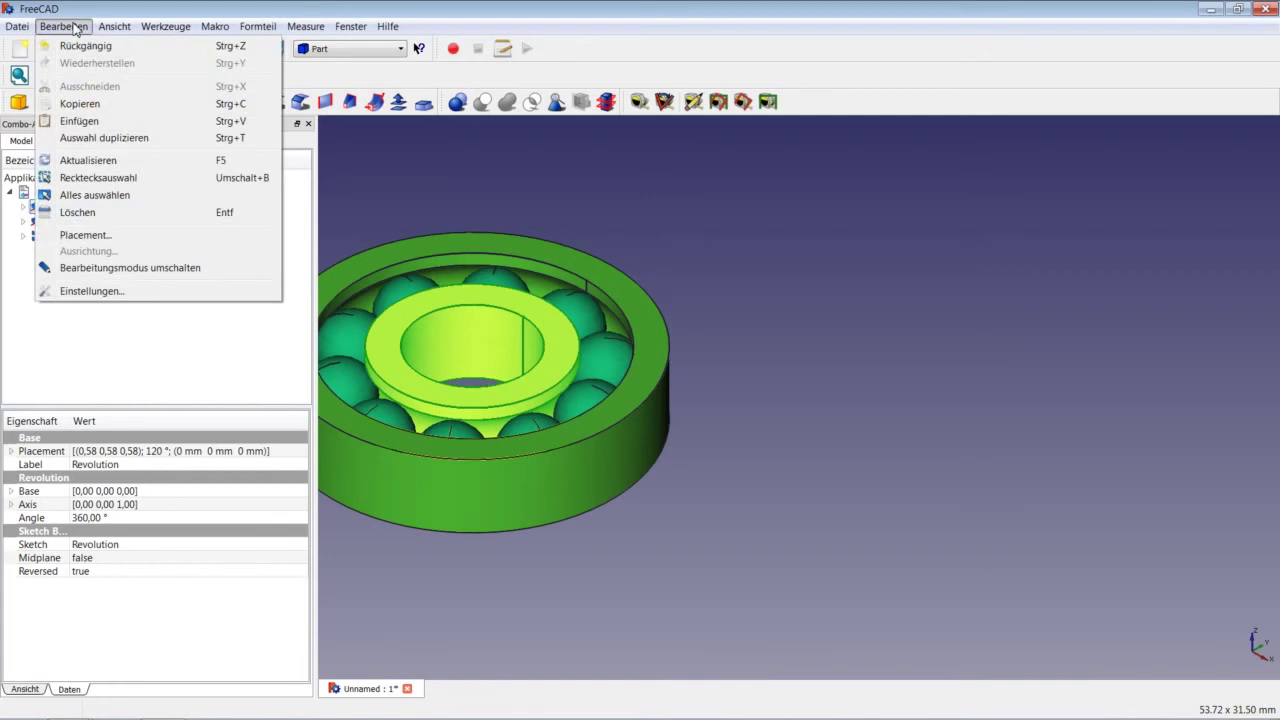
{"action": "left_click", "coordinate": [98, 107]}
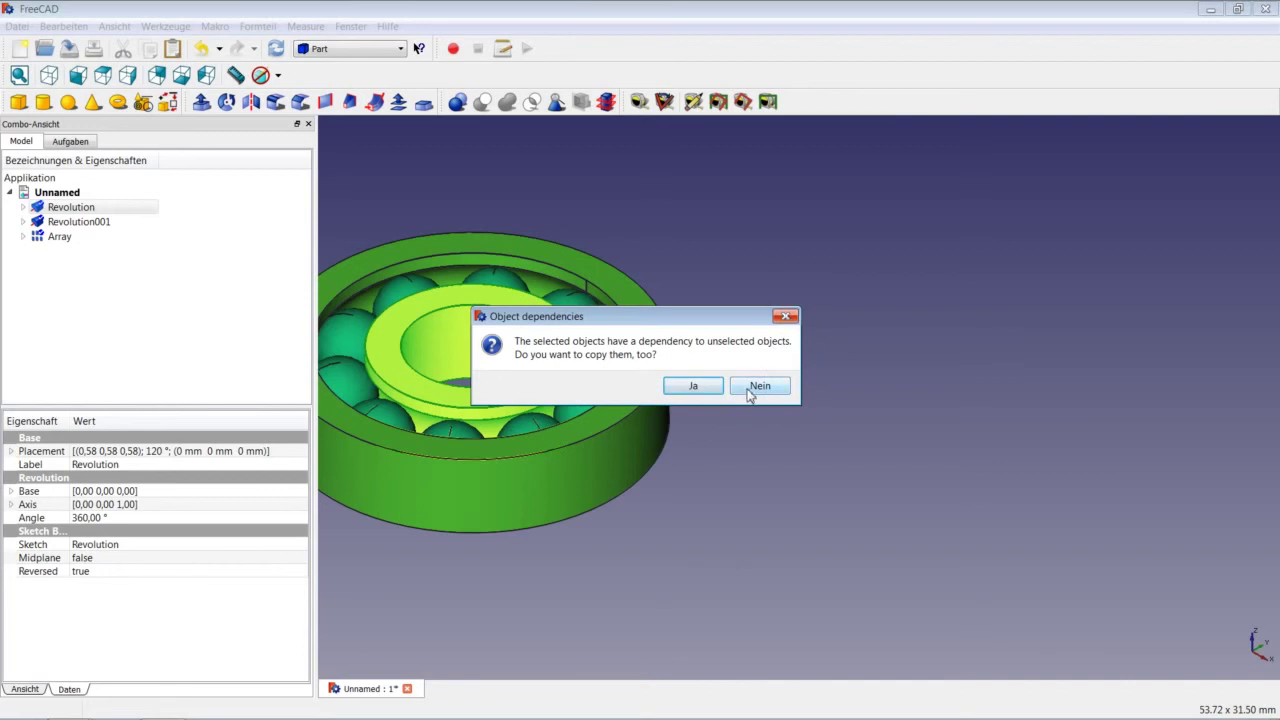
{"action": "left_click", "coordinate": [750, 388]}
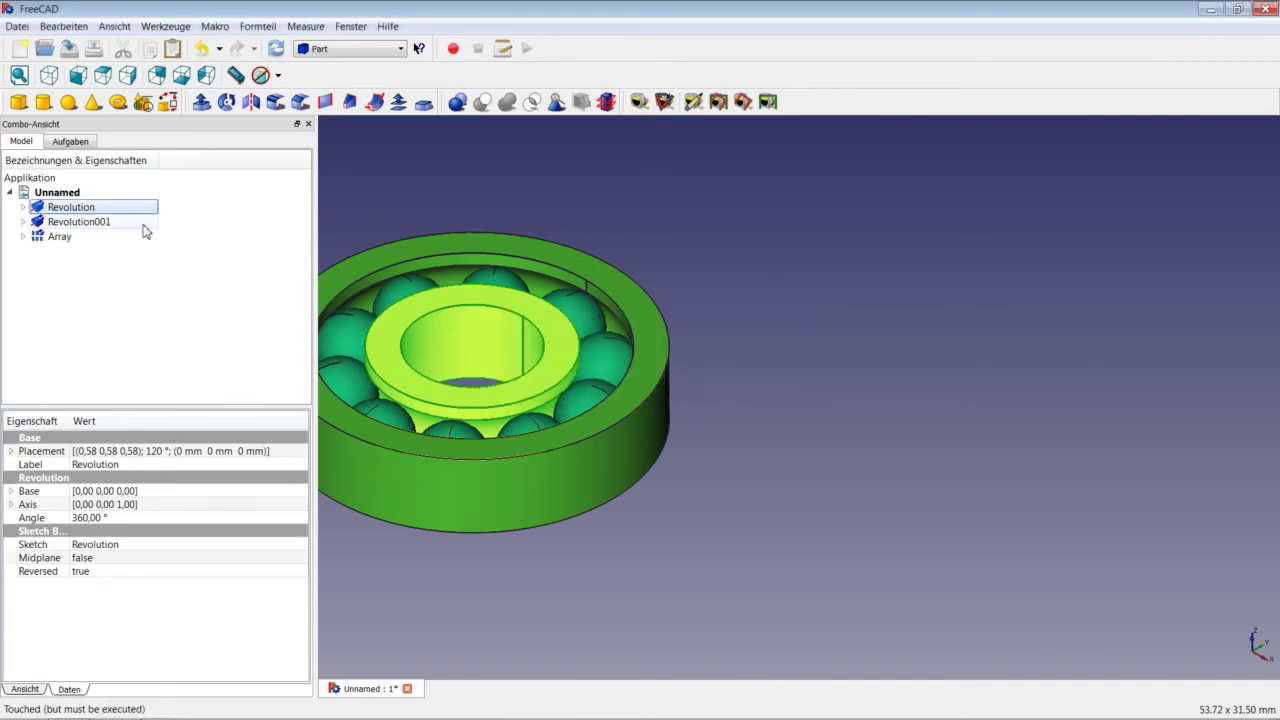
Step: Create a simple copy of the ring, producing Revolution003
{"action": "left_click", "coordinate": [271, 28]}
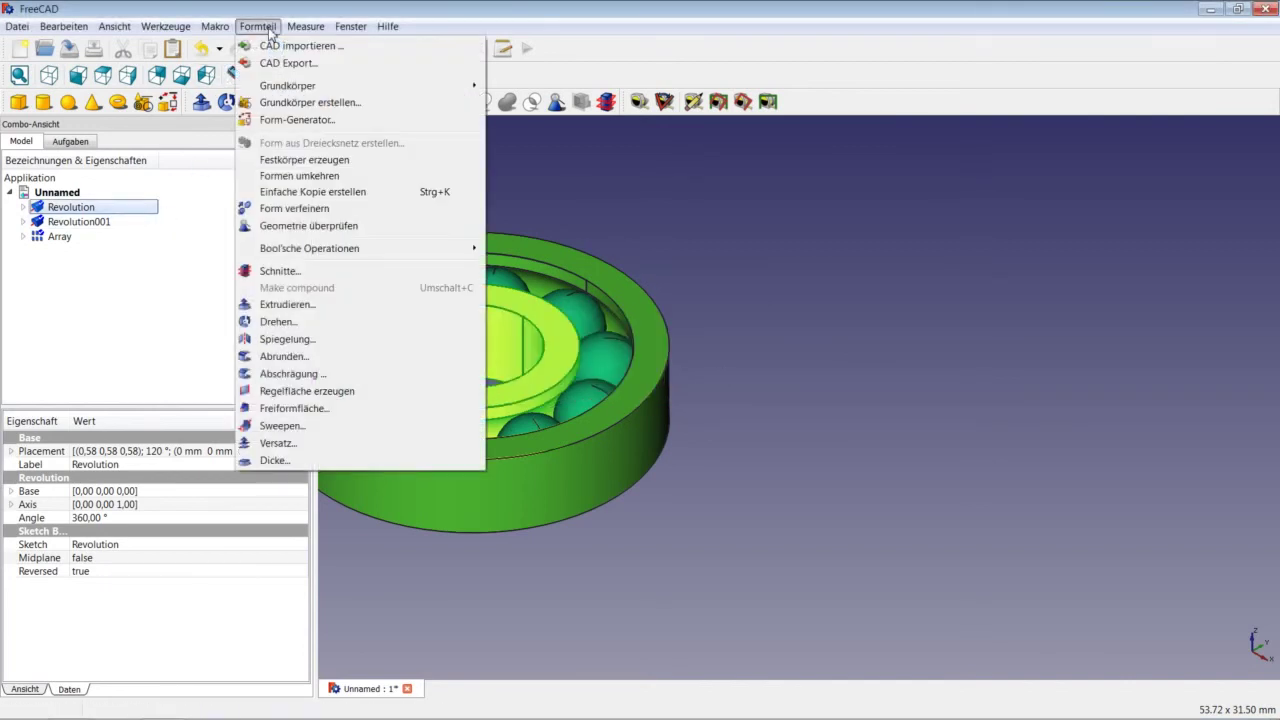
{"action": "left_click", "coordinate": [289, 192]}
{"action": "left_click", "coordinate": [58, 254]}
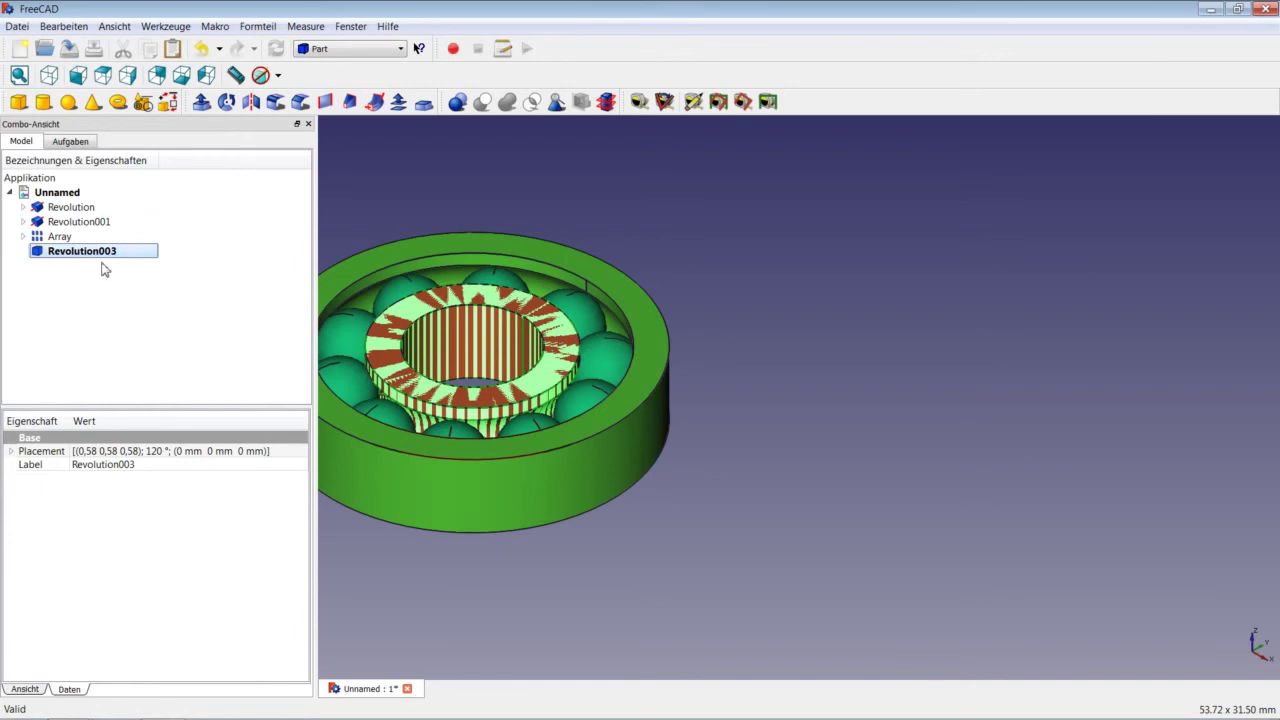
{"action": "left_click", "coordinate": [55, 28]}
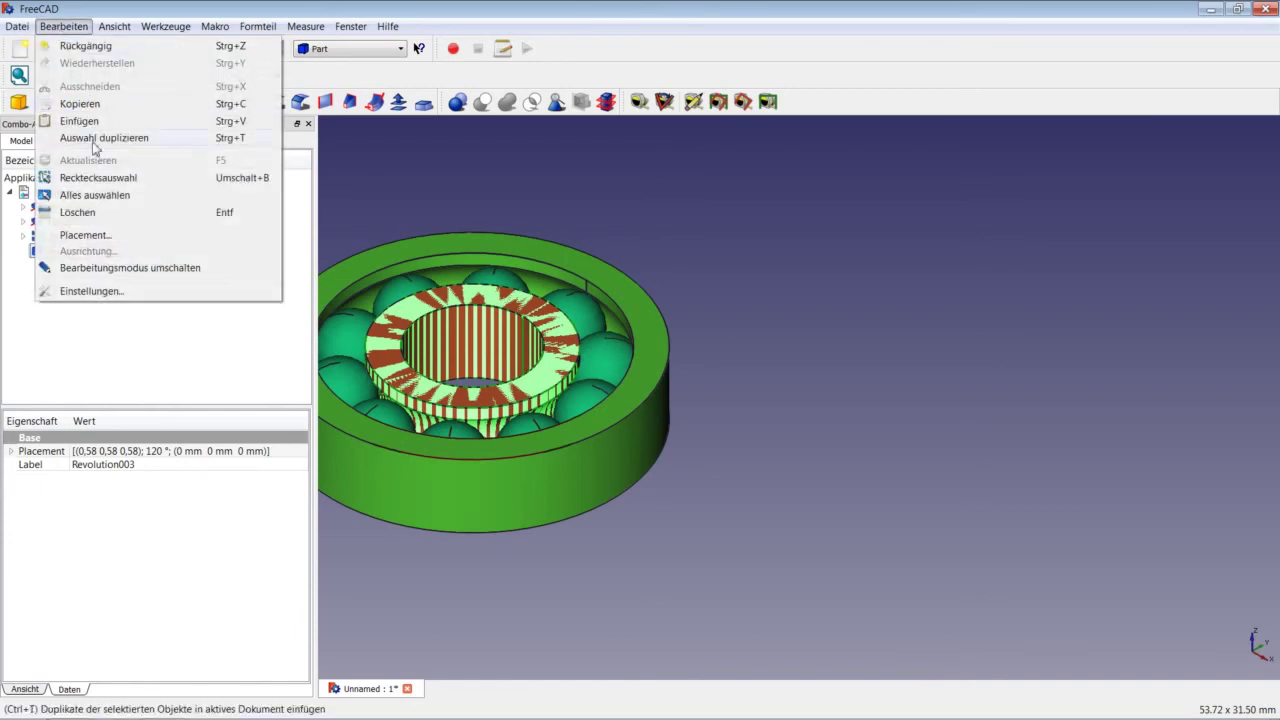
{"action": "left_click", "coordinate": [96, 293]}
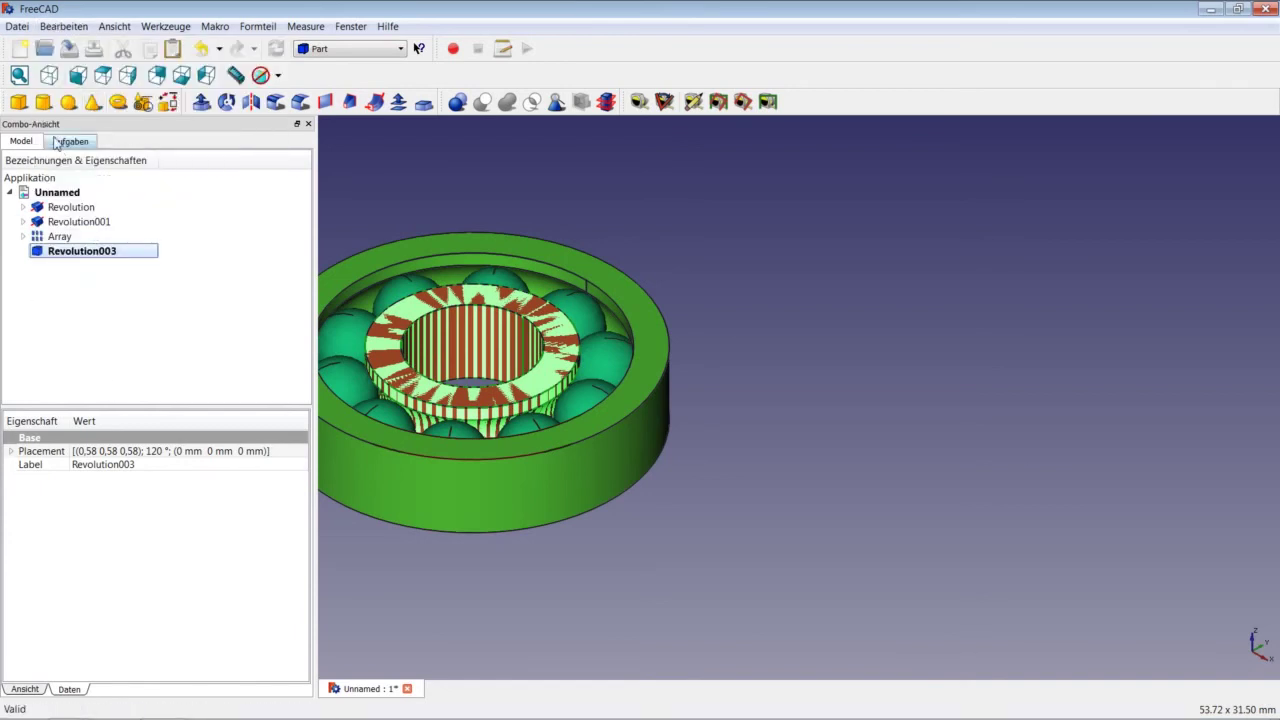
Step: Create a new document and paste the inner ring Revolution into it
{"action": "left_click", "coordinate": [19, 48]}
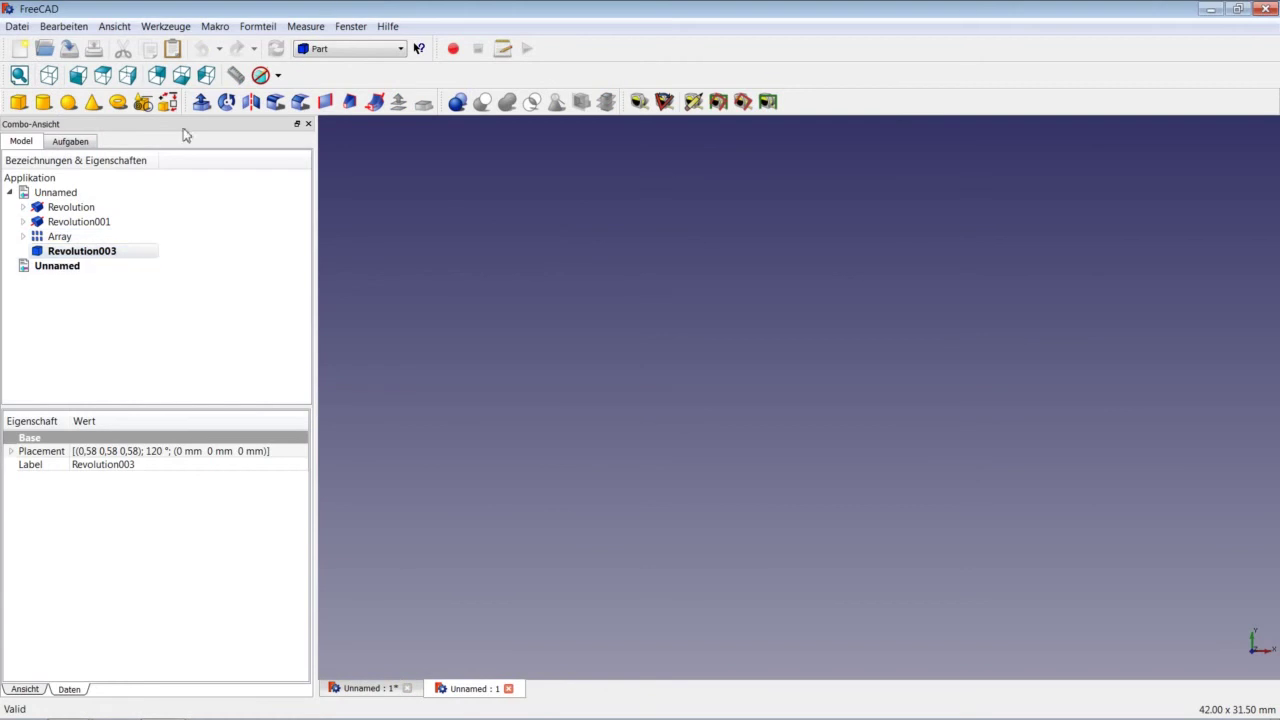
{"action": "left_click", "coordinate": [106, 317]}
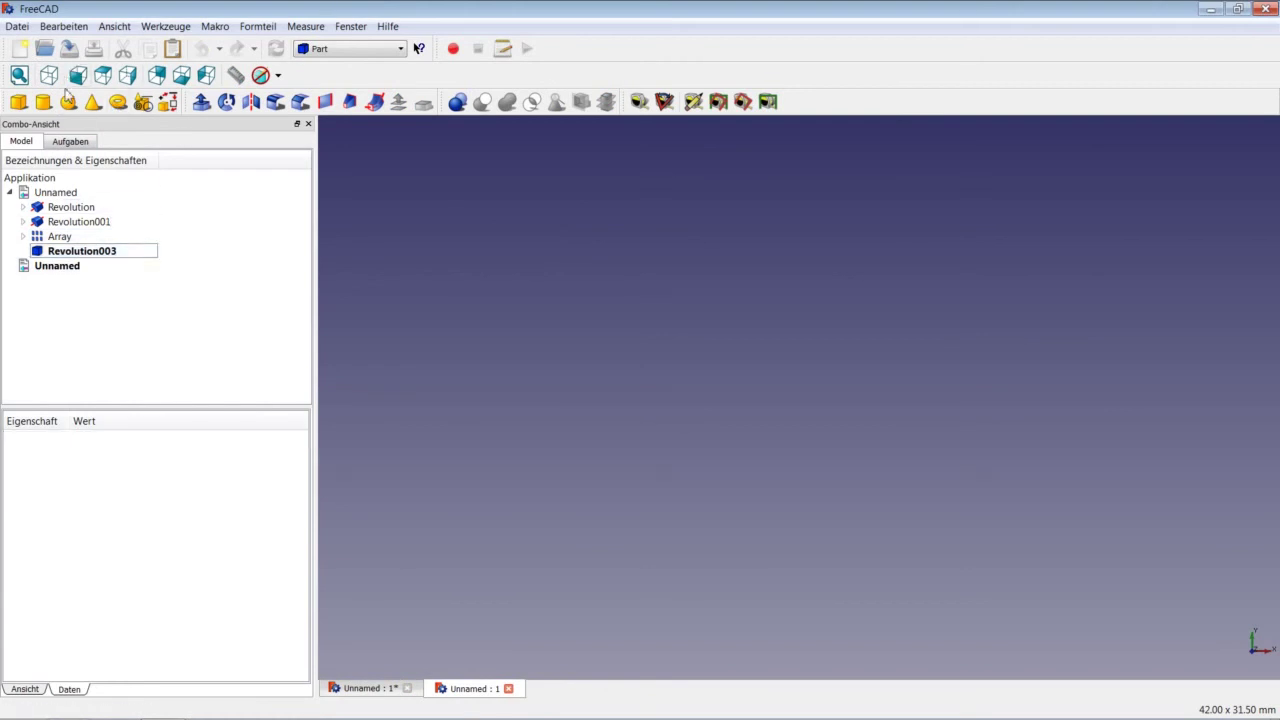
{"action": "left_click", "coordinate": [60, 28]}
{"action": "left_click", "coordinate": [111, 126]}
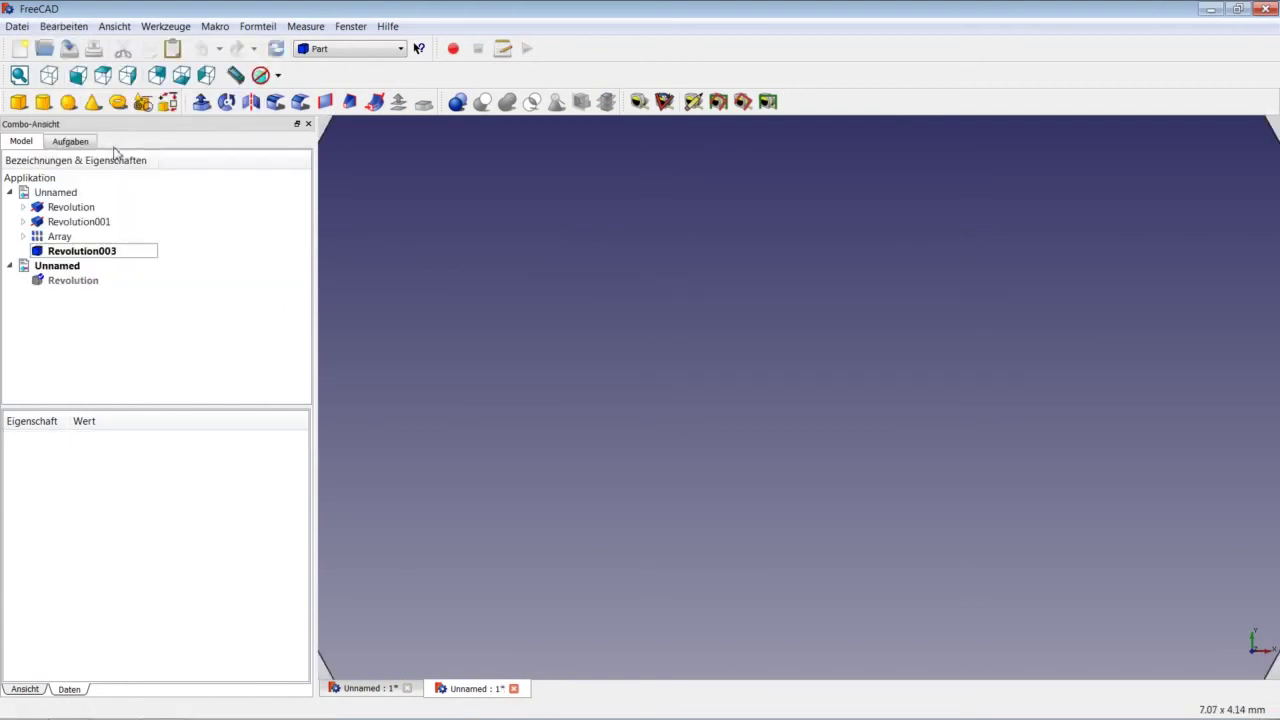
Step: Fit the pasted ring to the view and display it isometrically
{"action": "right_click", "coordinate": [454, 462]}
{"action": "left_click", "coordinate": [505, 472]}
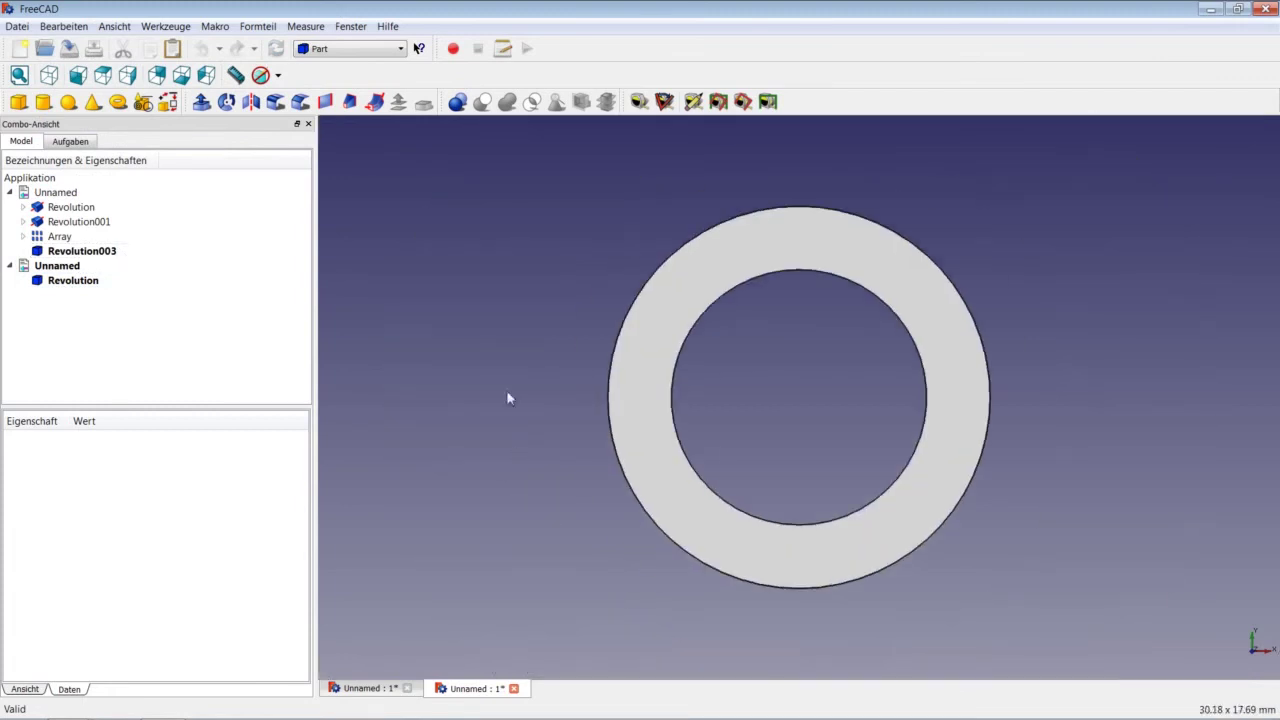
{"action": "left_click", "coordinate": [48, 75]}
{"action": "right_click", "coordinate": [514, 237]}
{"action": "left_click", "coordinate": [89, 281]}
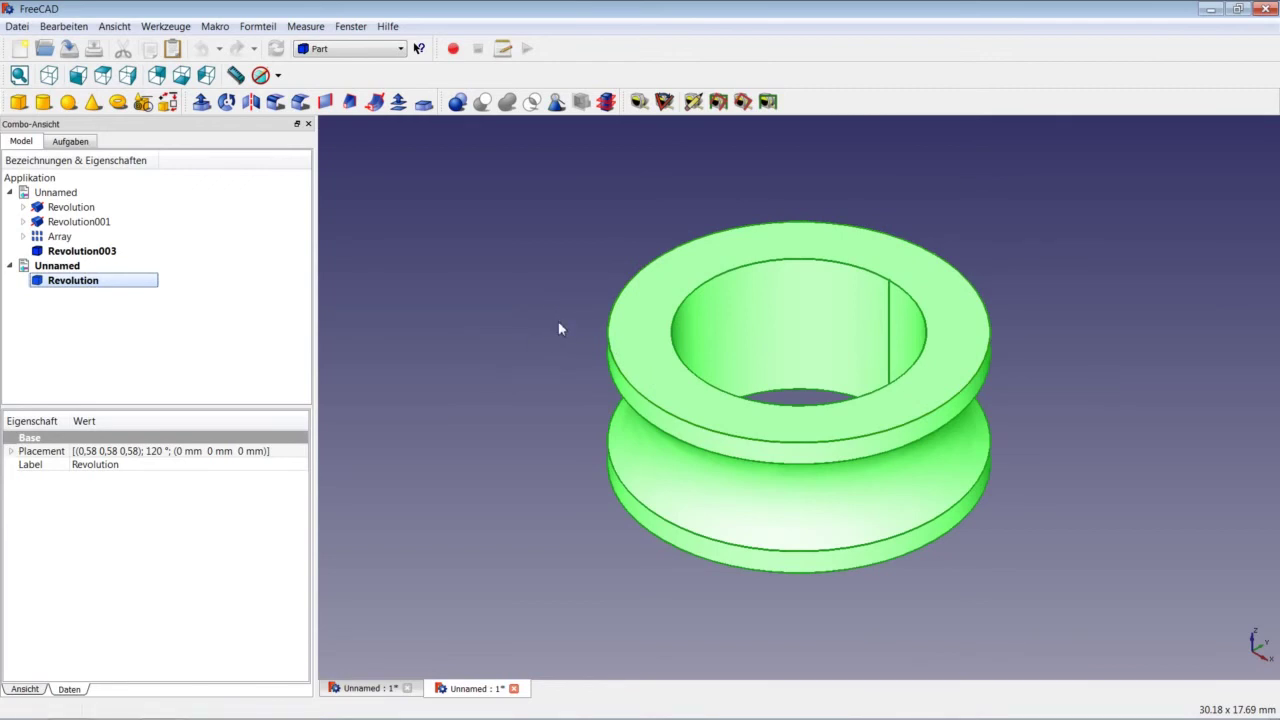
{"action": "left_click", "coordinate": [1068, 517]}
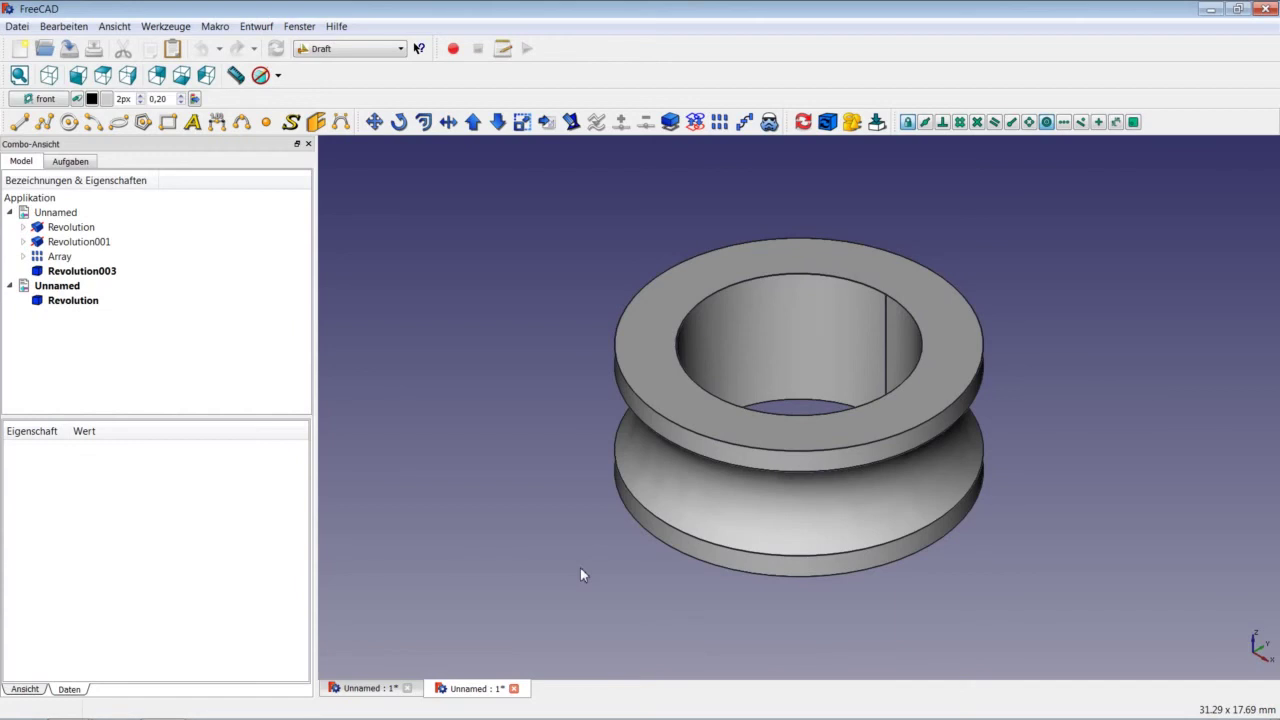
Step: Open Schach_Craftmanspace from the recent files and zoom in on the chessboard
{"action": "left_click", "coordinate": [17, 26]}
{"action": "mouse_move", "coordinate": [57, 291]}
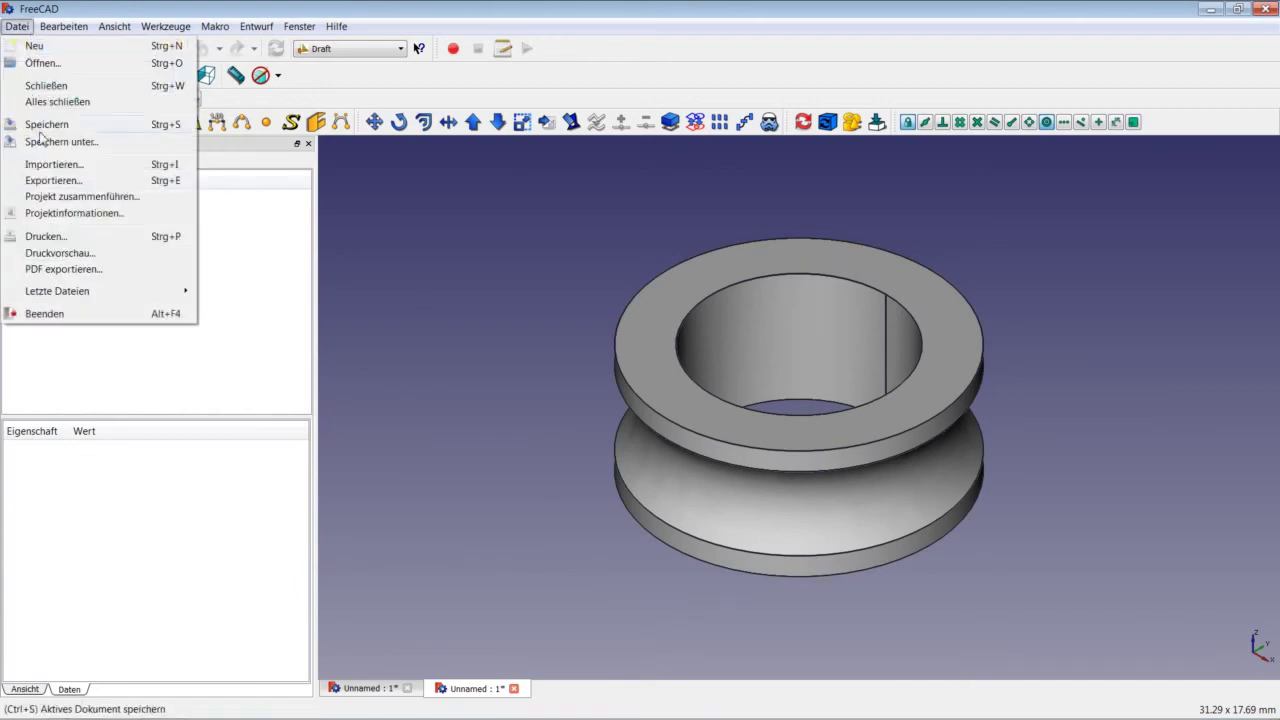
{"action": "left_click", "coordinate": [232, 295]}
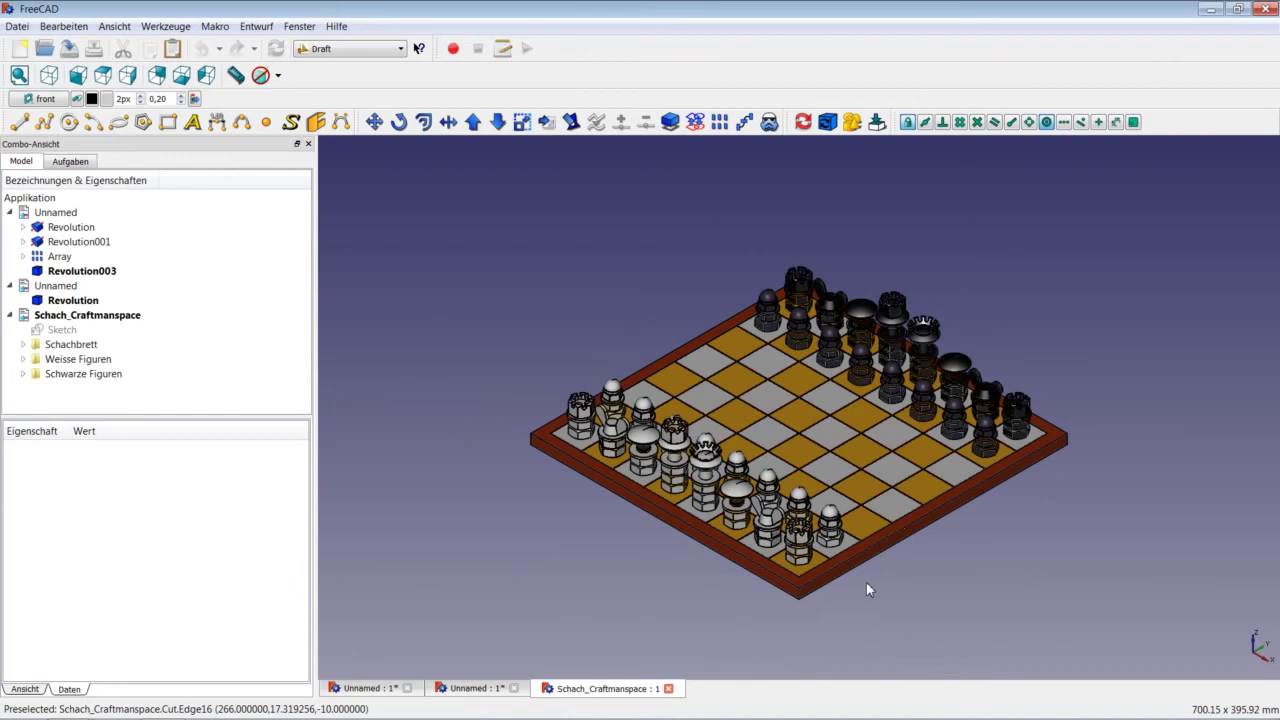
{"action": "scroll", "coordinate": [901, 605], "scroll_direction": "up", "scroll_amount": 2}
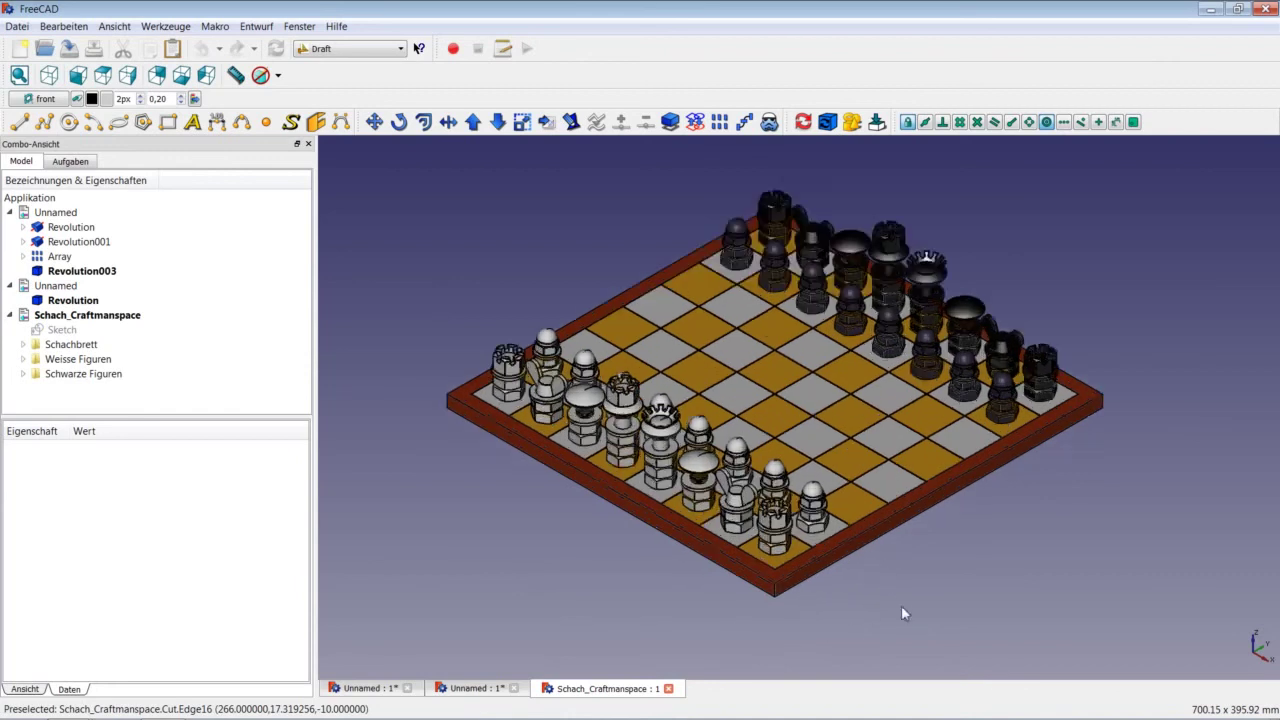
{"action": "scroll", "coordinate": [793, 548], "scroll_direction": "up", "scroll_amount": 3}
{"action": "scroll", "coordinate": [745, 540], "scroll_direction": "up", "scroll_amount": 1}
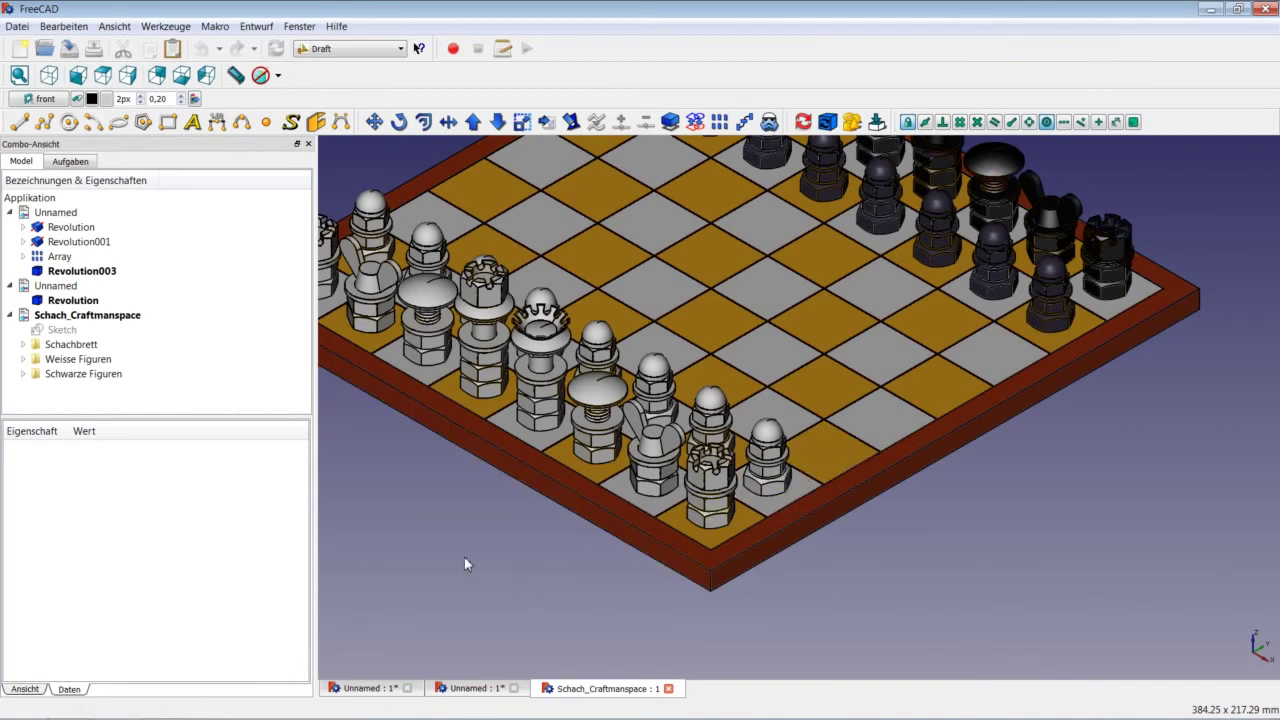
{"action": "left_click", "coordinate": [23, 359]}
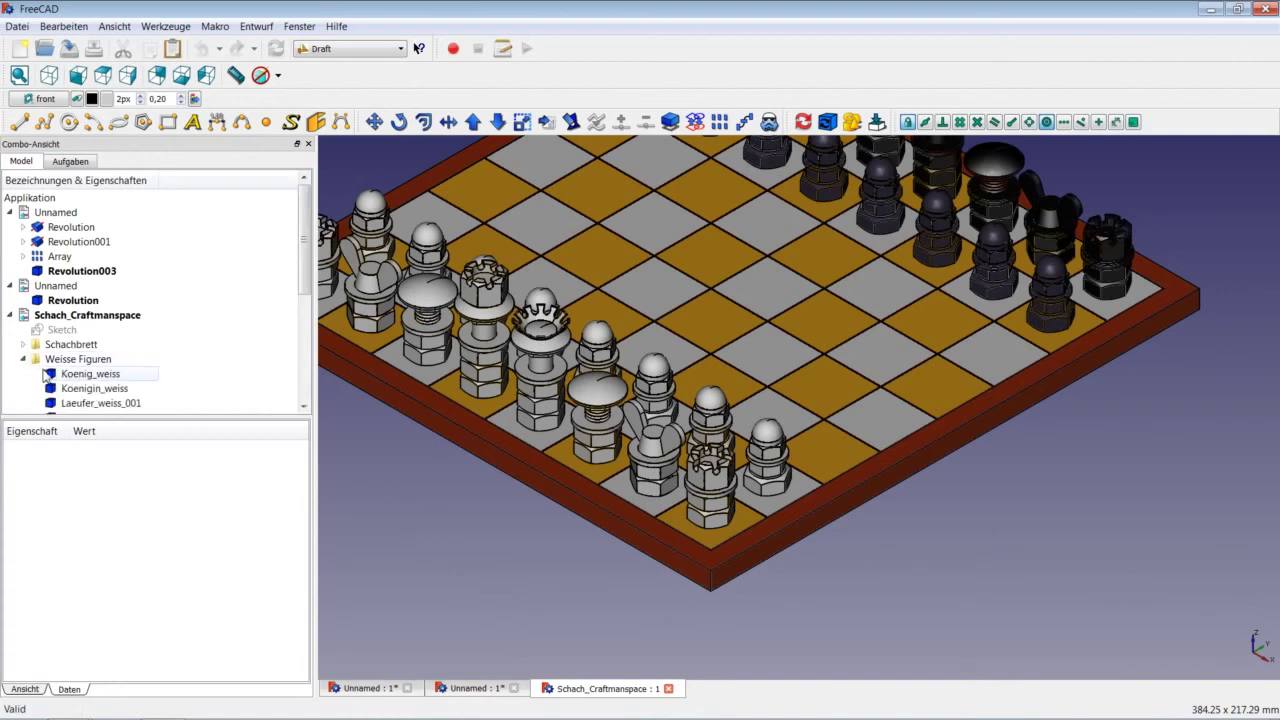
{"action": "left_click_drag", "start_coordinate": [305, 250], "coordinate": [305, 295]}
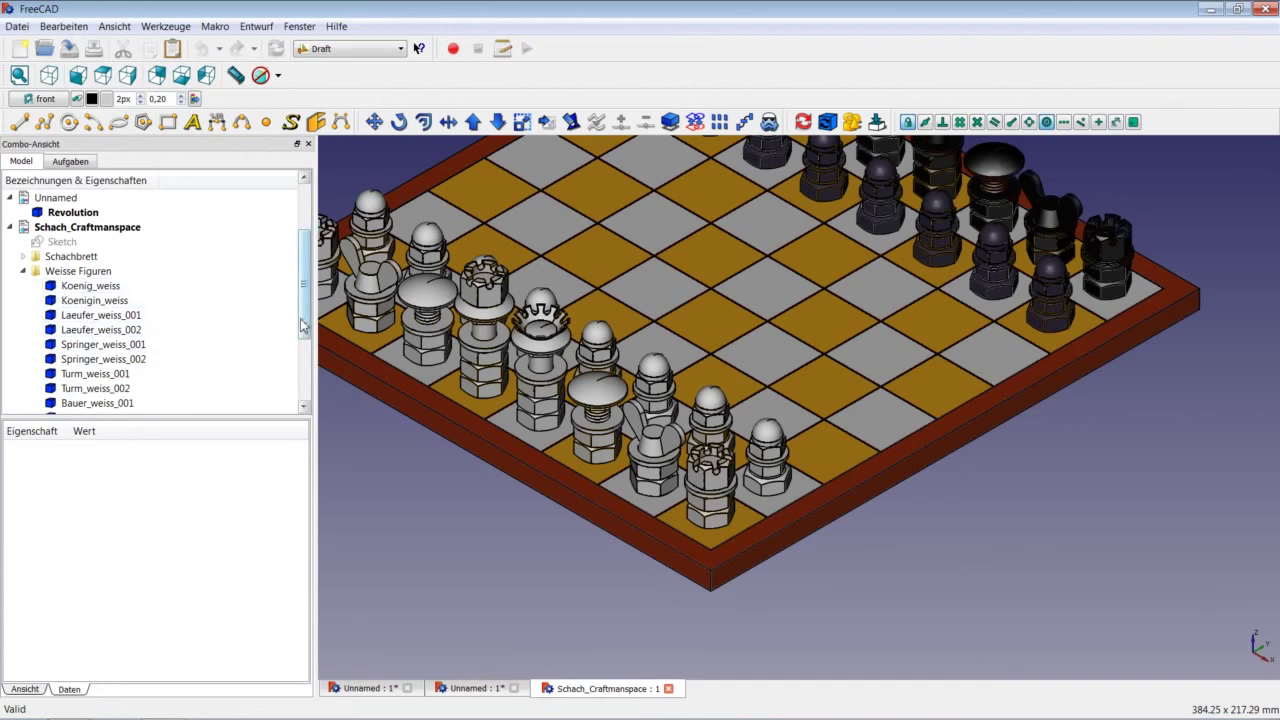
{"action": "left_click_drag", "start_coordinate": [305, 326], "coordinate": [307, 377]}
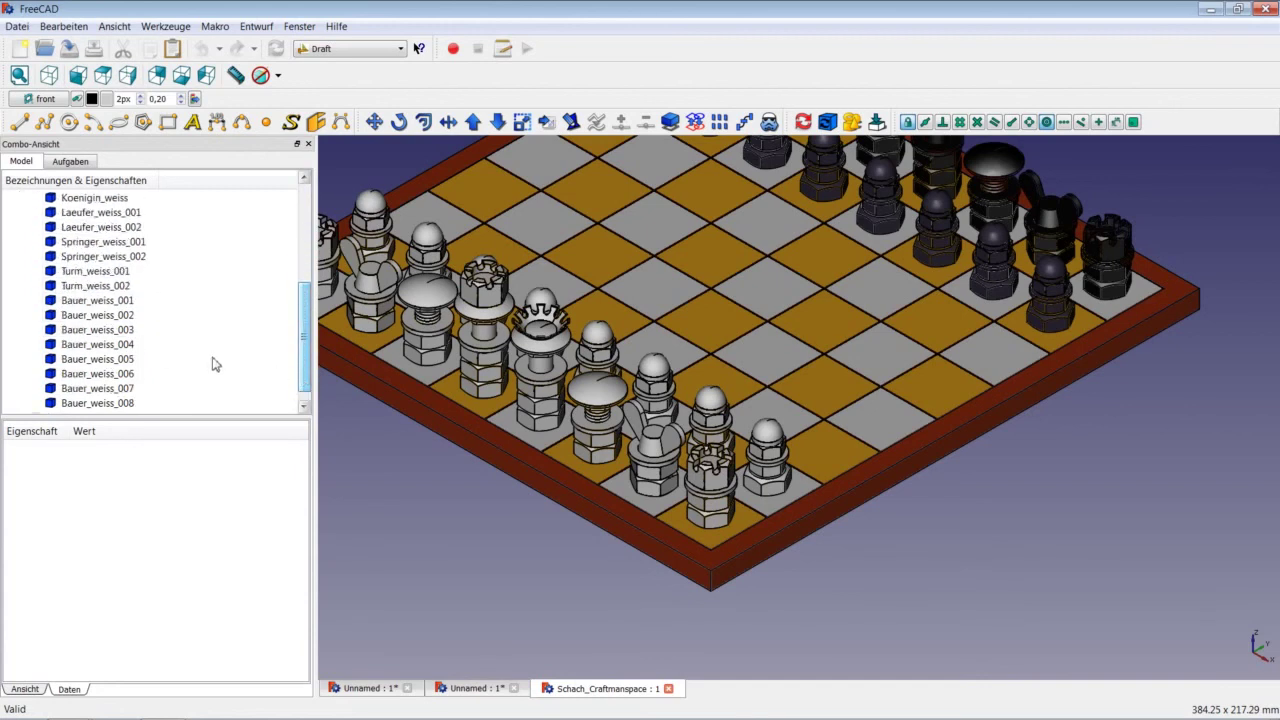
{"action": "left_click", "coordinate": [120, 315]}
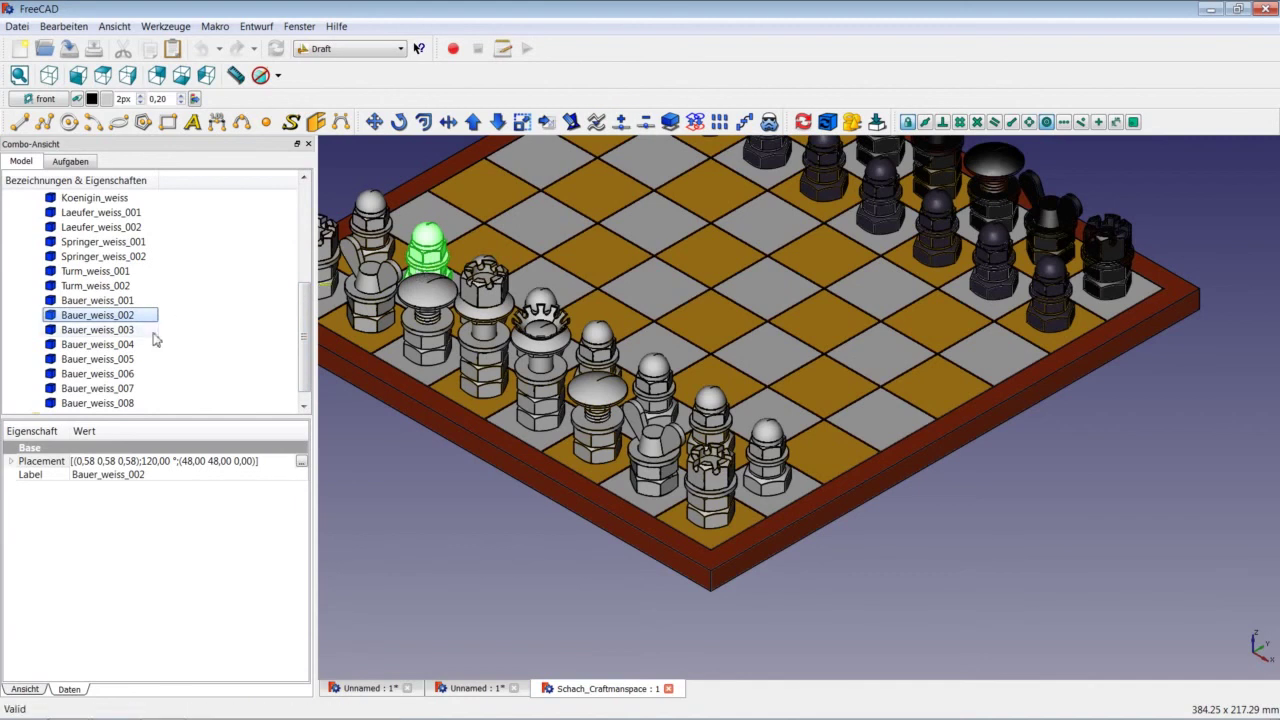
{"action": "left_click", "coordinate": [301, 461]}
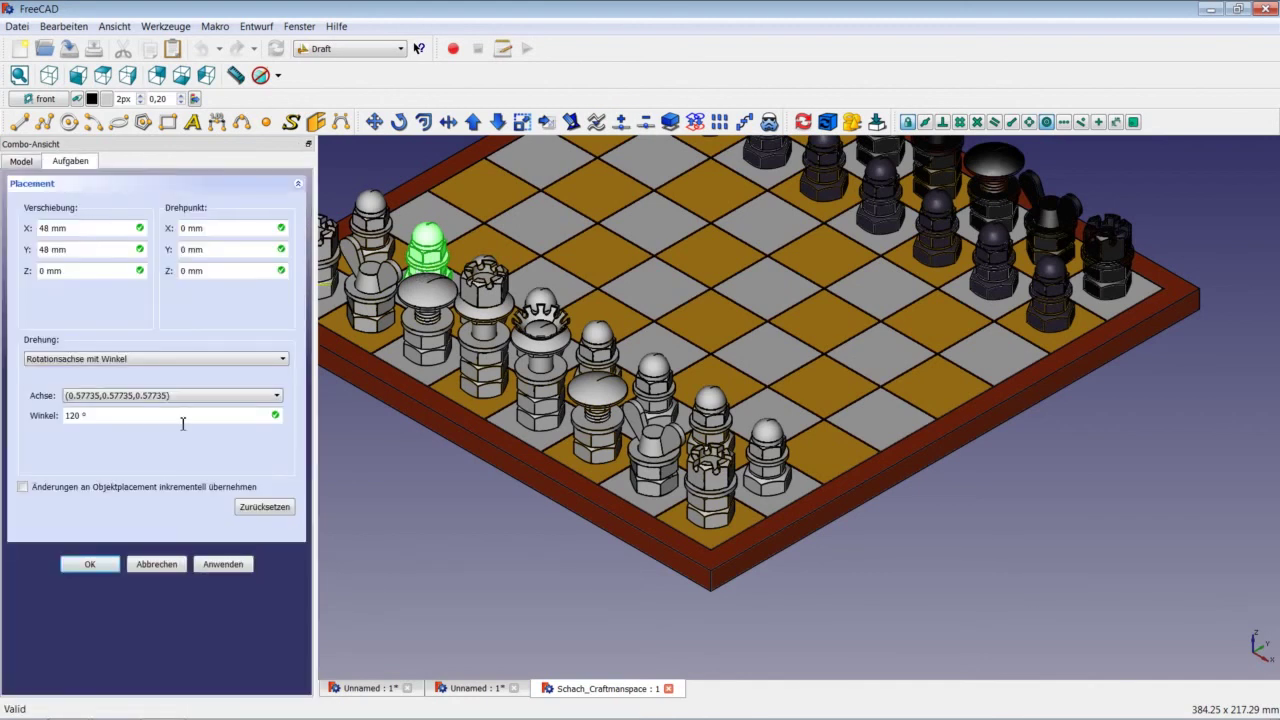
{"action": "left_click", "coordinate": [51, 250]}
{"action": "type", "text": "+32"}
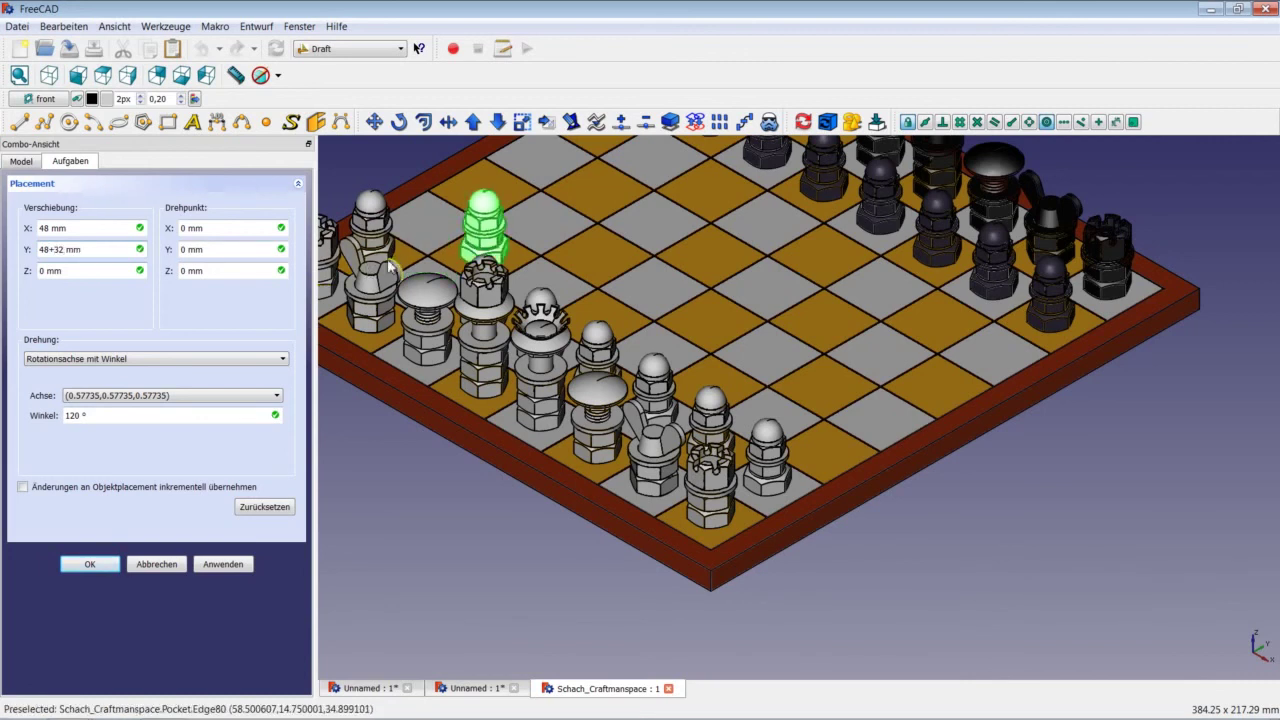
{"action": "left_click", "coordinate": [82, 568]}
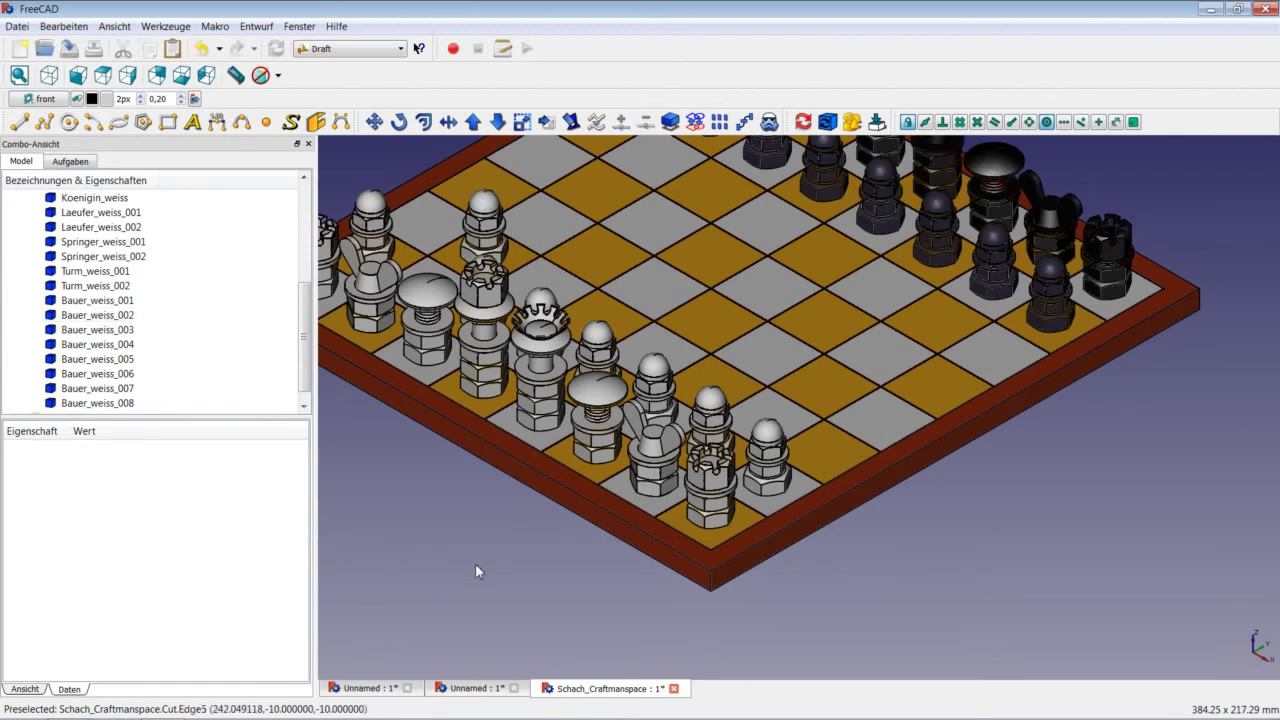
{"action": "scroll", "coordinate": [474, 563], "scroll_direction": "up", "scroll_amount": 2}
{"action": "scroll", "coordinate": [536, 545], "scroll_direction": "down", "scroll_amount": 4}
{"action": "scroll", "coordinate": [583, 510], "scroll_direction": "down", "scroll_amount": 1}
{"action": "scroll", "coordinate": [760, 416], "scroll_direction": "up", "scroll_amount": 2}
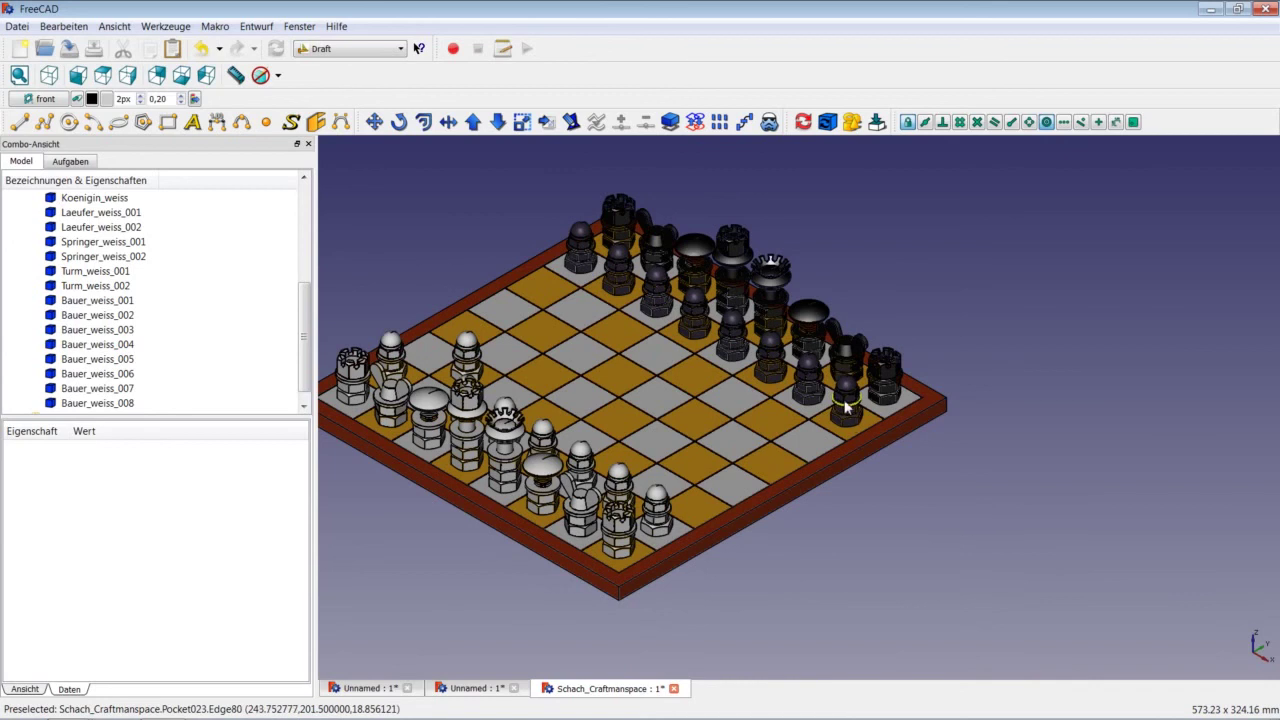
Step: Make the board's hidden Sketch visible so its circles mark every square
{"action": "left_click_drag", "start_coordinate": [305, 312], "coordinate": [305, 224]}
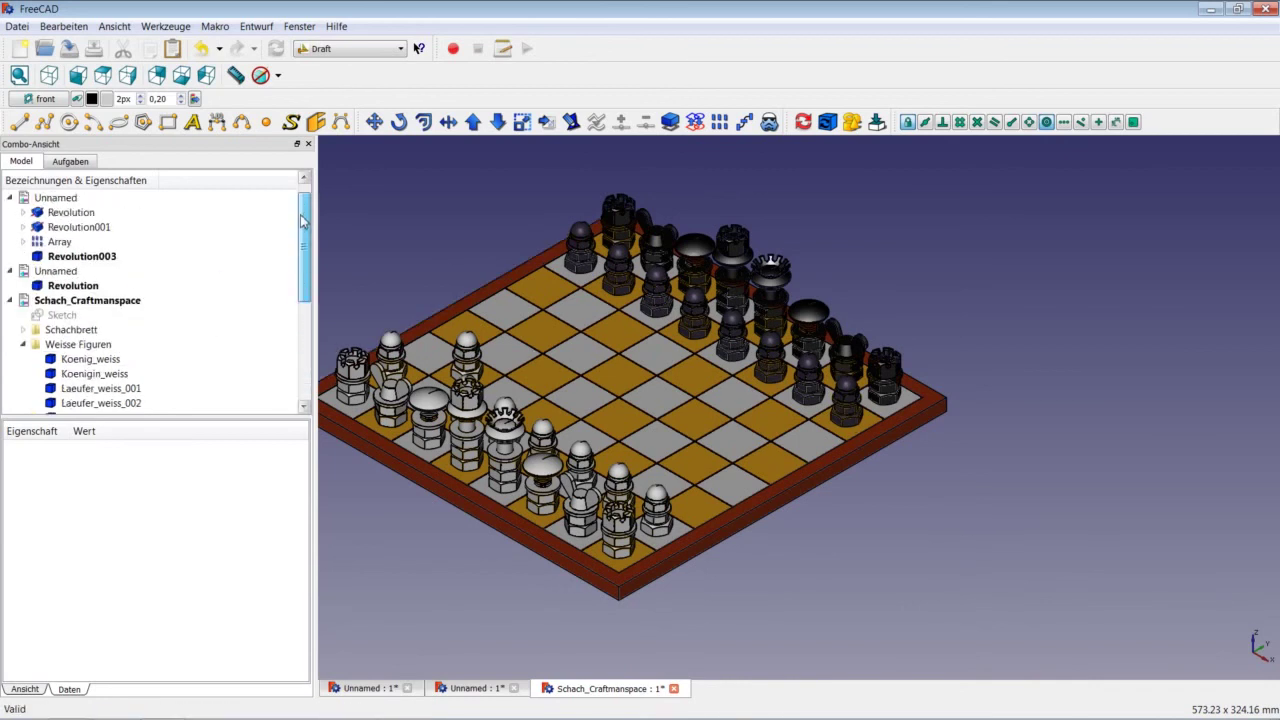
{"action": "right_click", "coordinate": [84, 316]}
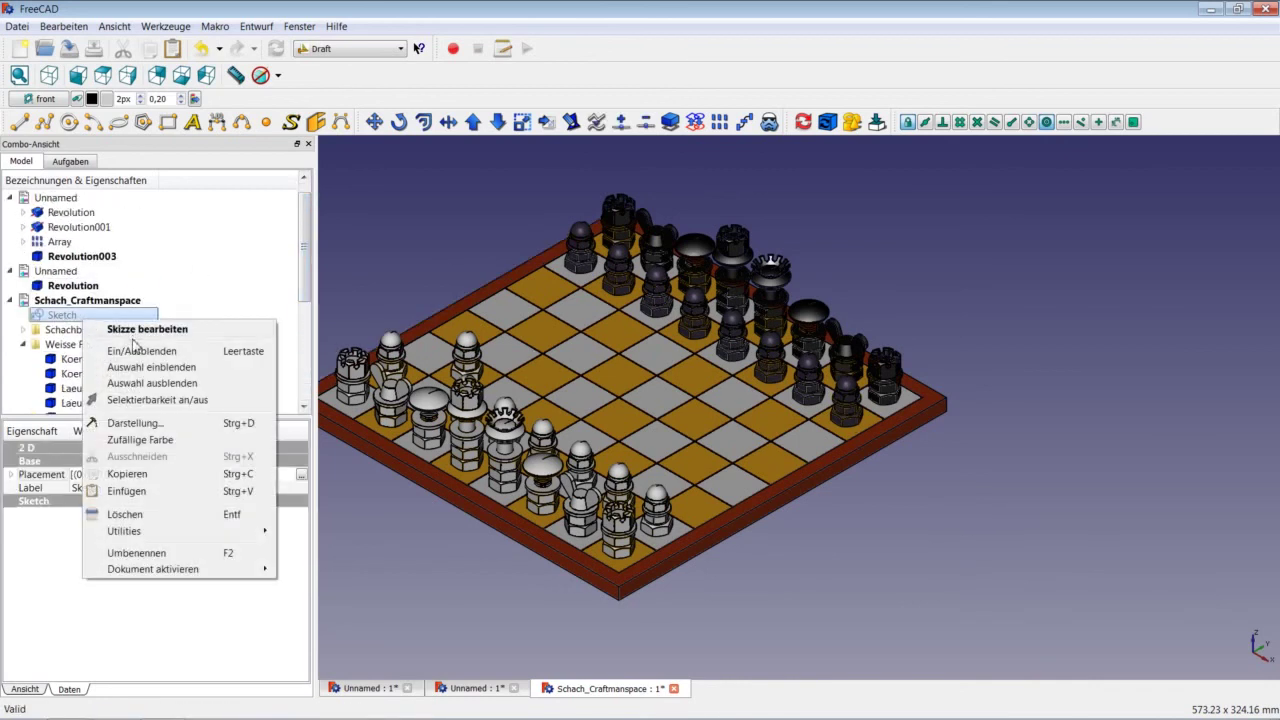
{"action": "left_click", "coordinate": [130, 350]}
{"action": "scroll", "coordinate": [725, 520], "scroll_direction": "up", "scroll_amount": 2}
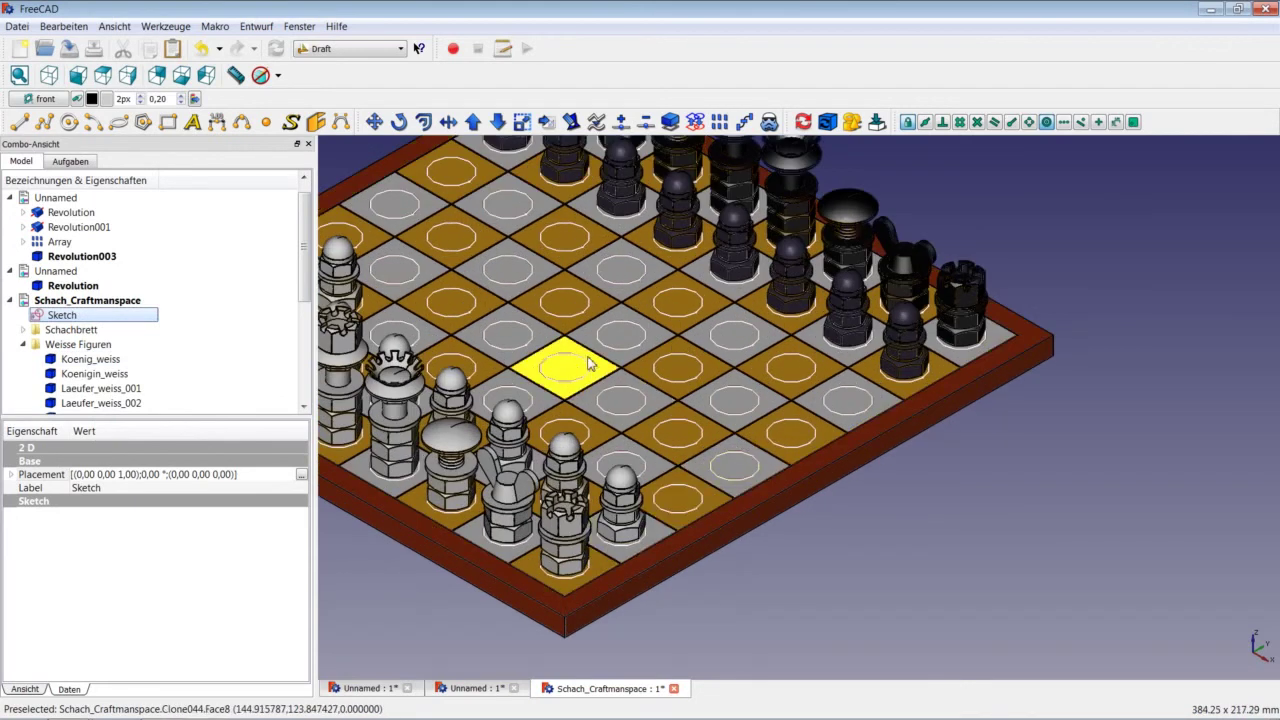
Step: Expand the black pieces group and switch the model to wireframe display
{"action": "left_click", "coordinate": [24, 345]}
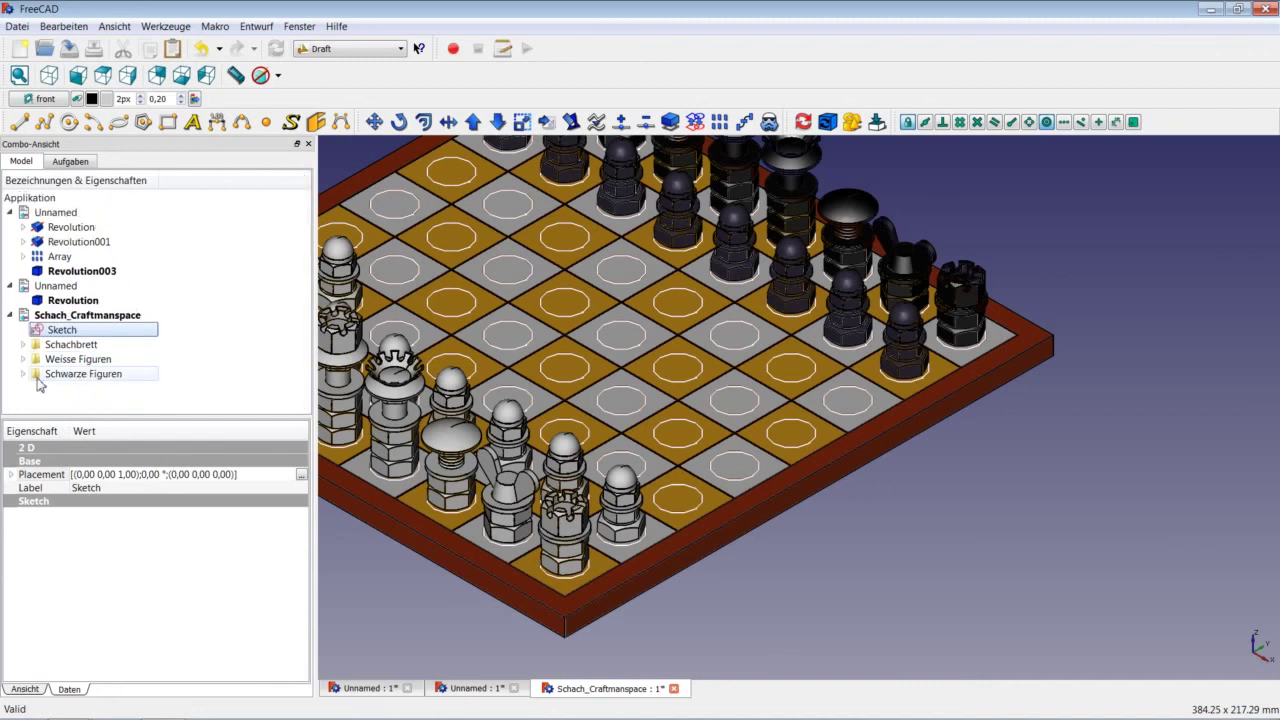
{"action": "left_click", "coordinate": [23, 374]}
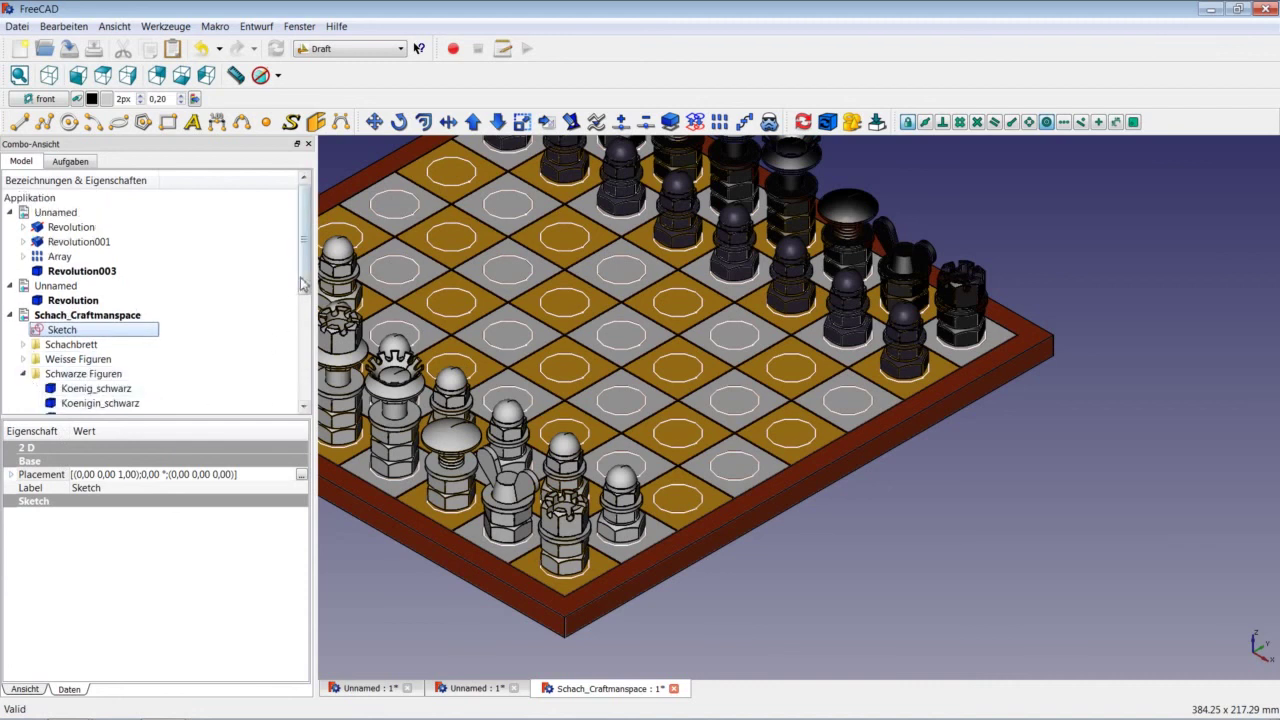
{"action": "left_click_drag", "start_coordinate": [304, 288], "coordinate": [306, 404]}
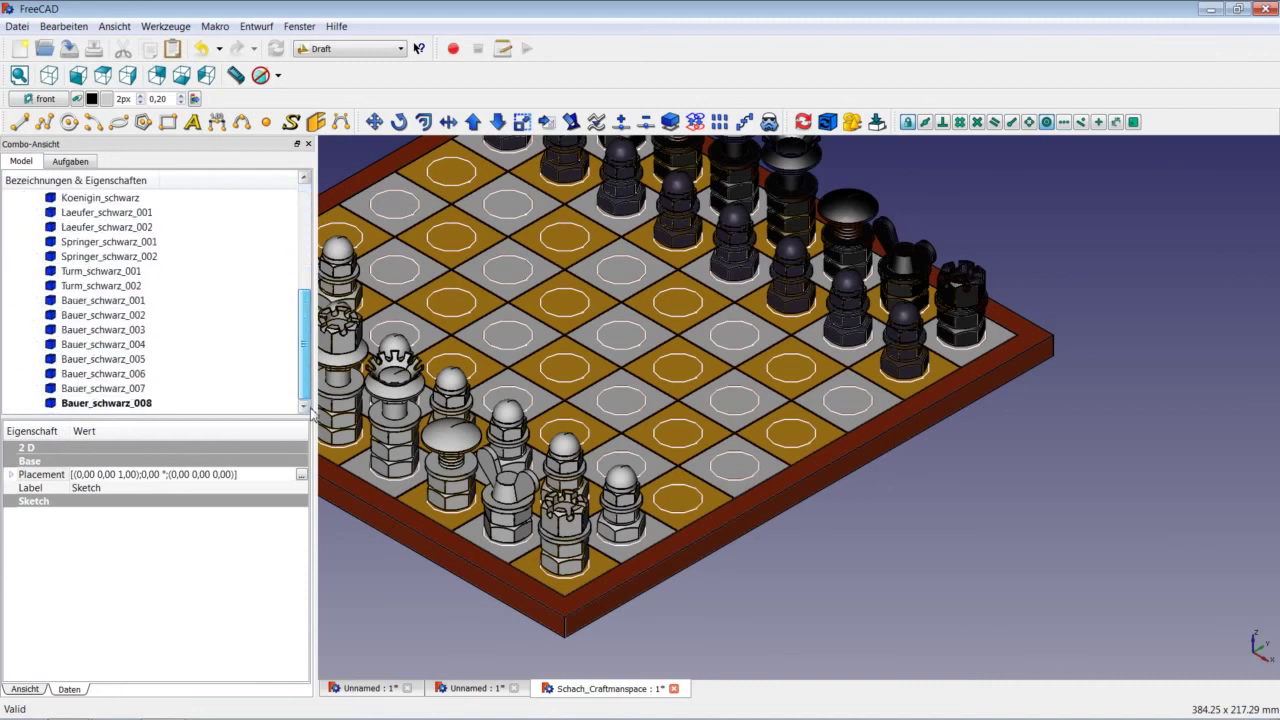
{"action": "left_click", "coordinate": [146, 403]}
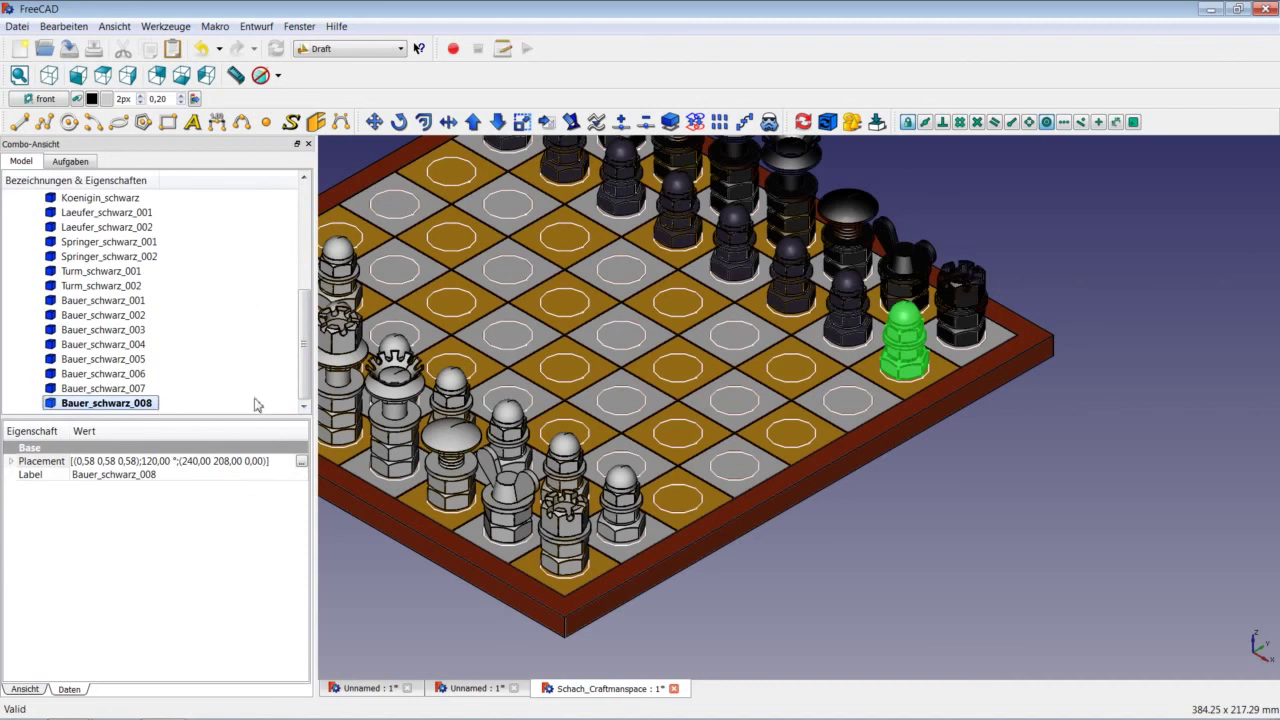
{"action": "left_click", "coordinate": [375, 585]}
{"action": "left_click", "coordinate": [278, 76]}
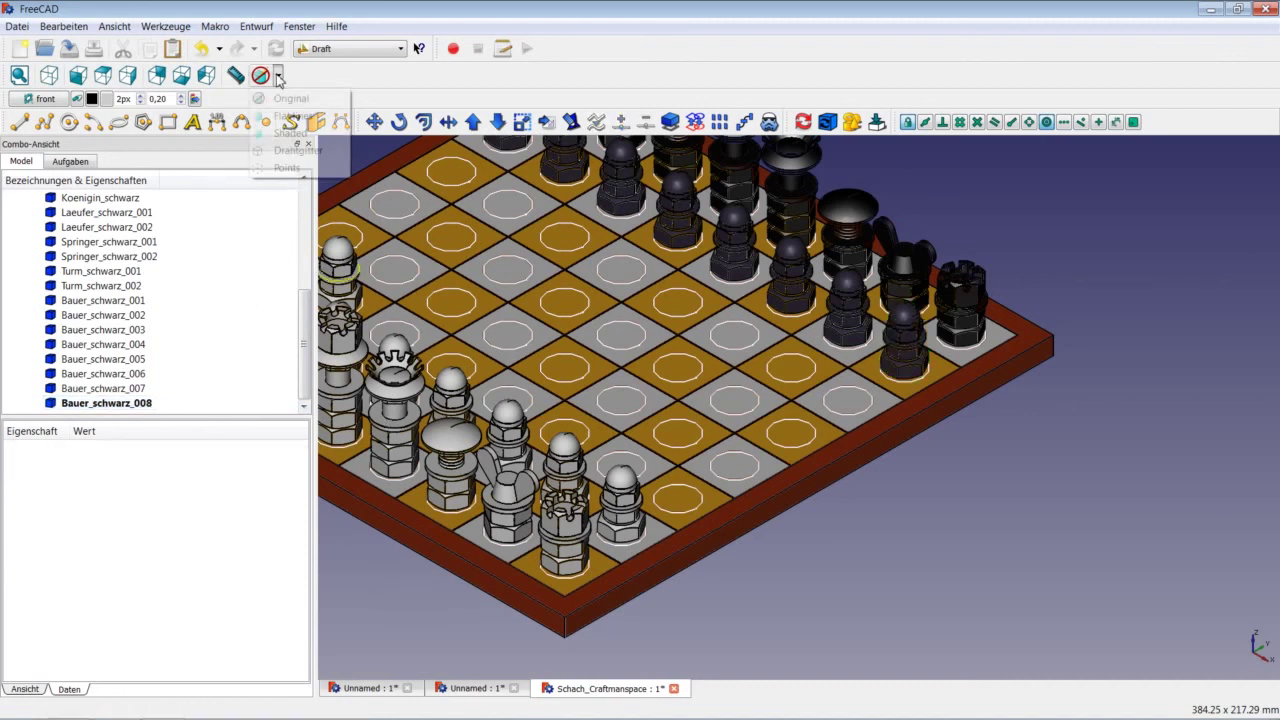
{"action": "left_click", "coordinate": [288, 157]}
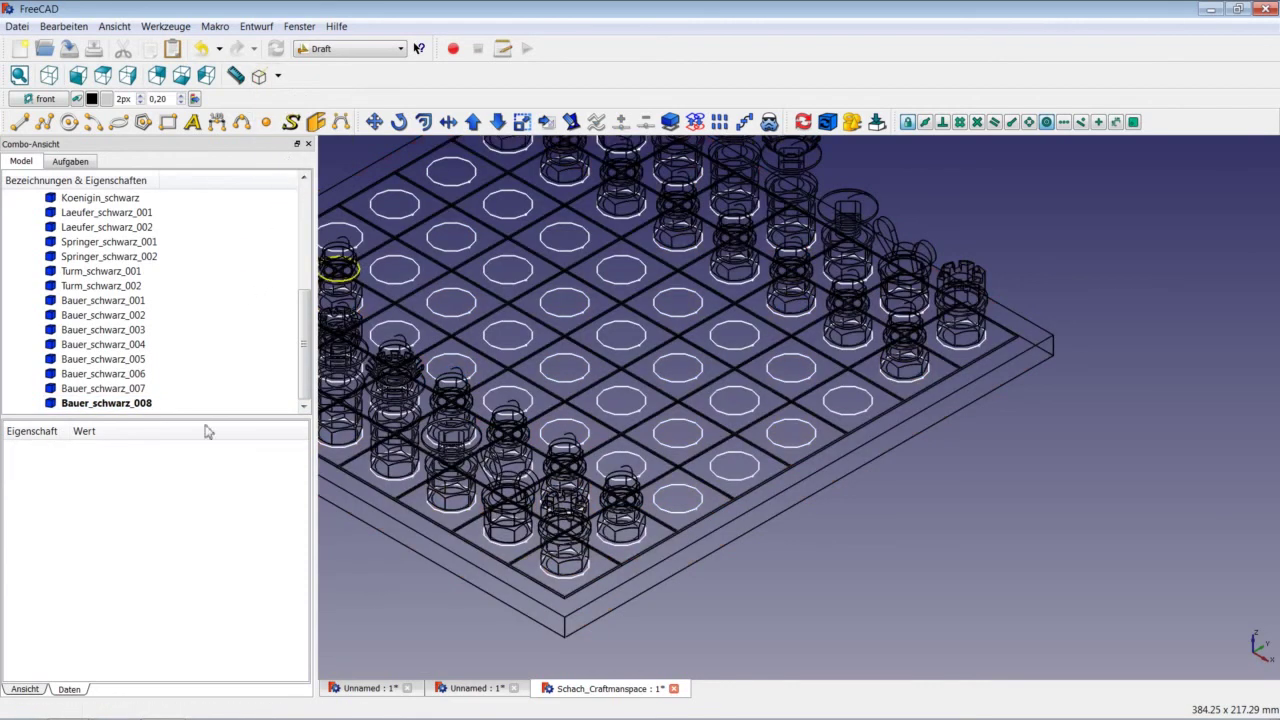
Step: Draft-move black pawn Bauer_schwarz_008 from its base centre onto a square nearer white
{"action": "left_click", "coordinate": [148, 405]}
{"action": "scroll", "coordinate": [952, 372], "scroll_direction": "up", "scroll_amount": 2}
{"action": "scroll", "coordinate": [952, 372], "scroll_direction": "up", "scroll_amount": 2}
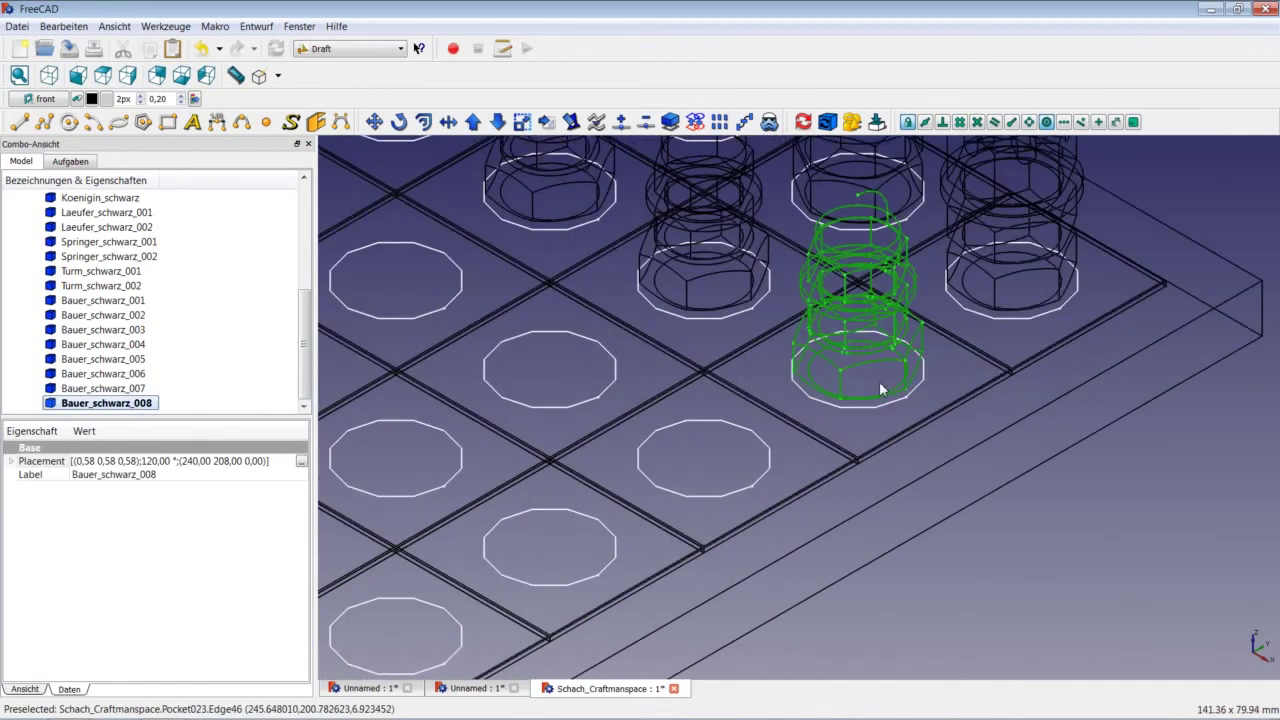
{"action": "scroll", "coordinate": [900, 380], "scroll_direction": "up", "scroll_amount": 2}
{"action": "scroll", "coordinate": [883, 384], "scroll_direction": "up", "scroll_amount": 1}
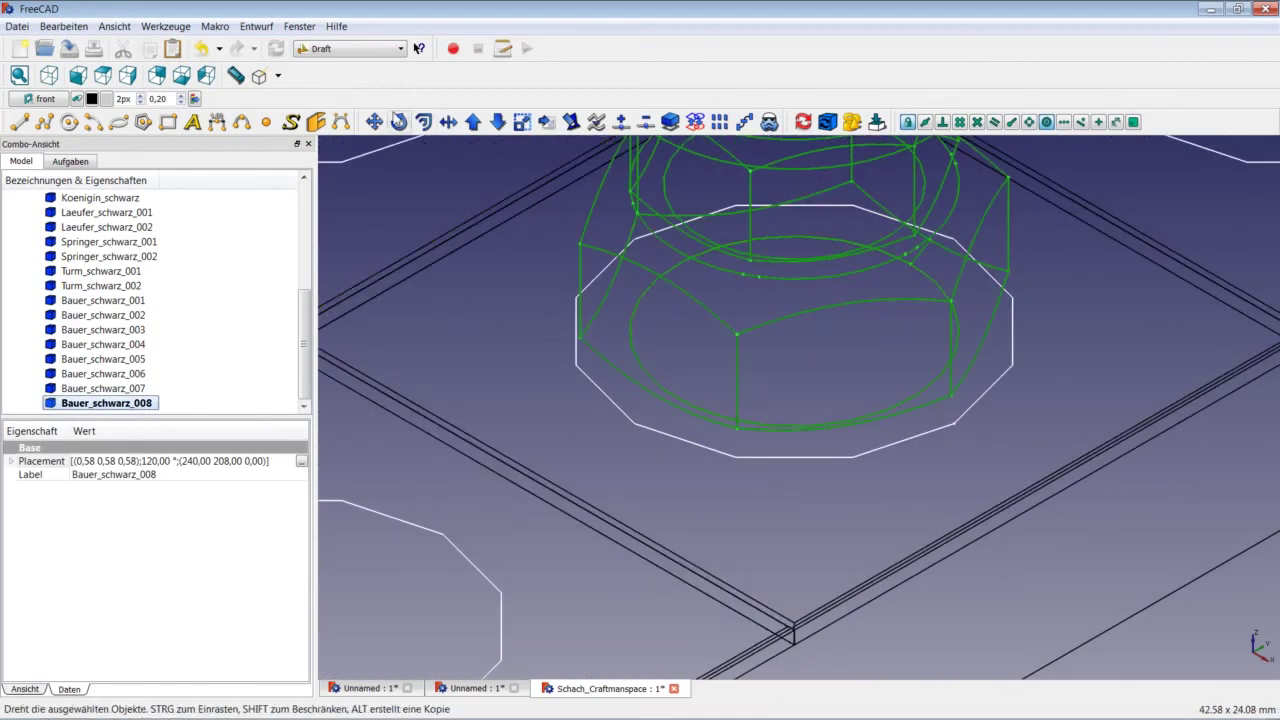
{"action": "left_click", "coordinate": [373, 121]}
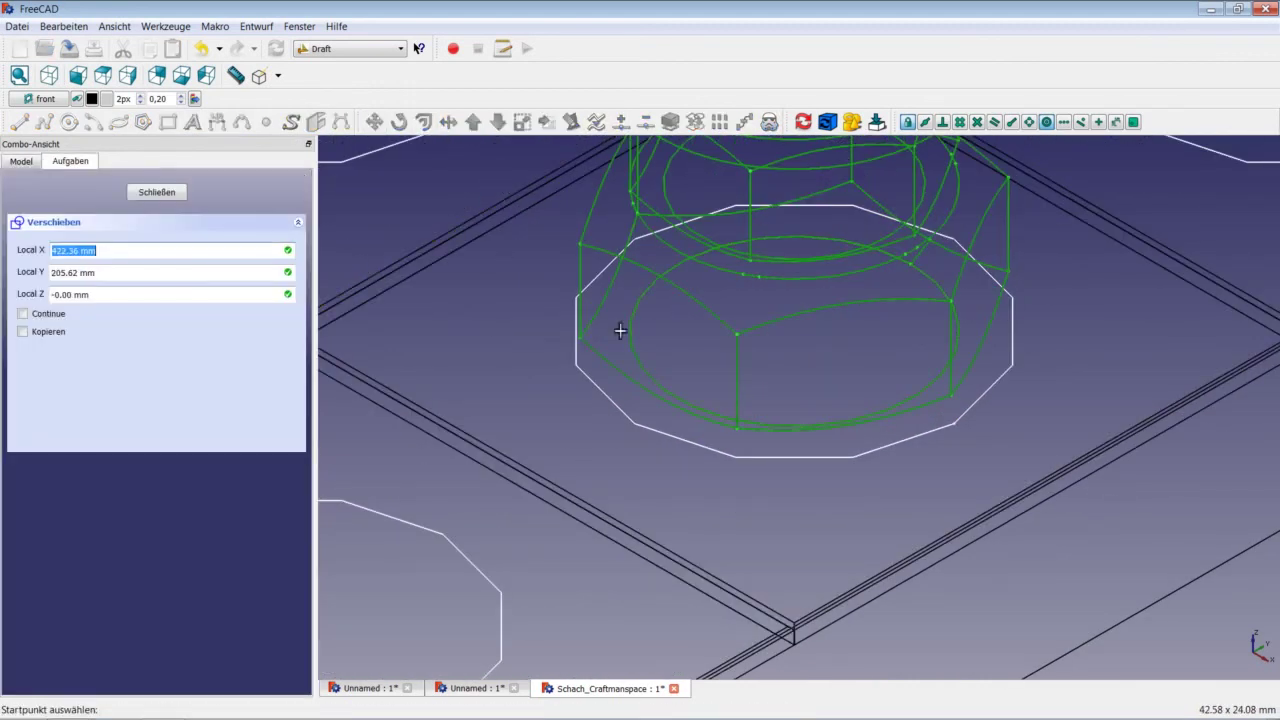
{"action": "left_click", "coordinate": [665, 385]}
{"action": "scroll", "coordinate": [794, 331], "scroll_direction": "down", "scroll_amount": 3}
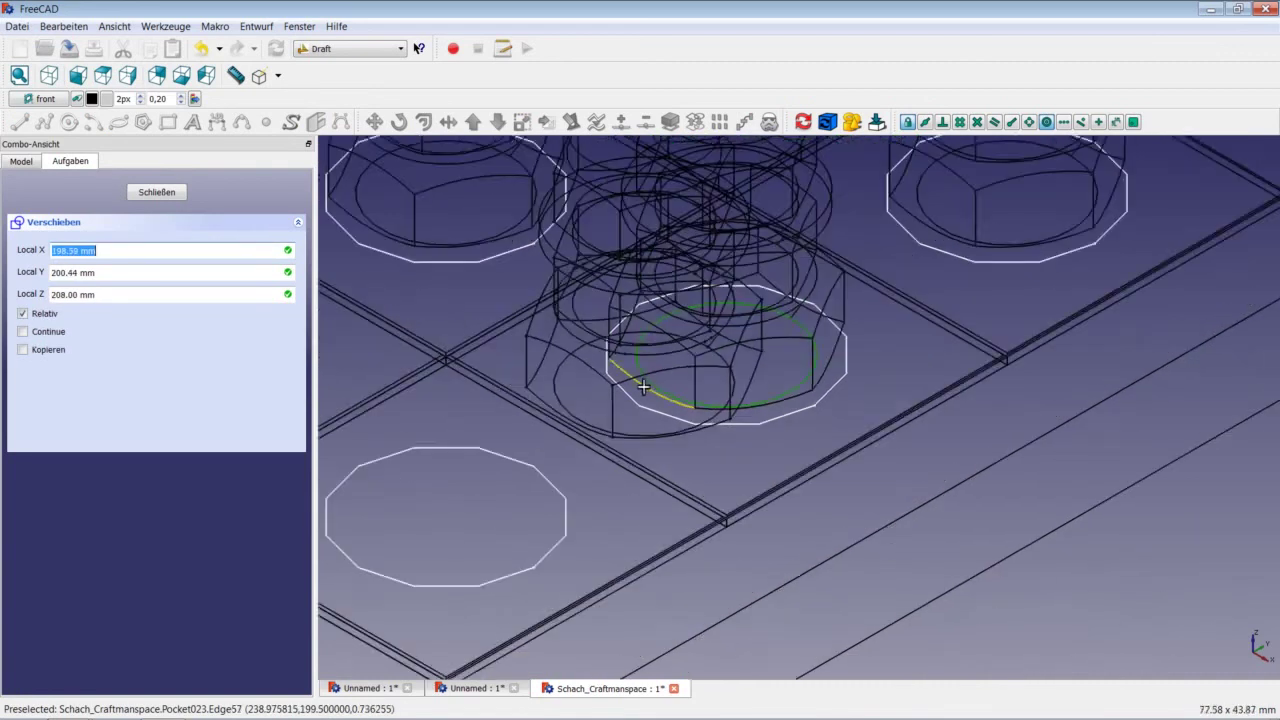
{"action": "scroll", "coordinate": [700, 370], "scroll_direction": "down", "scroll_amount": 3}
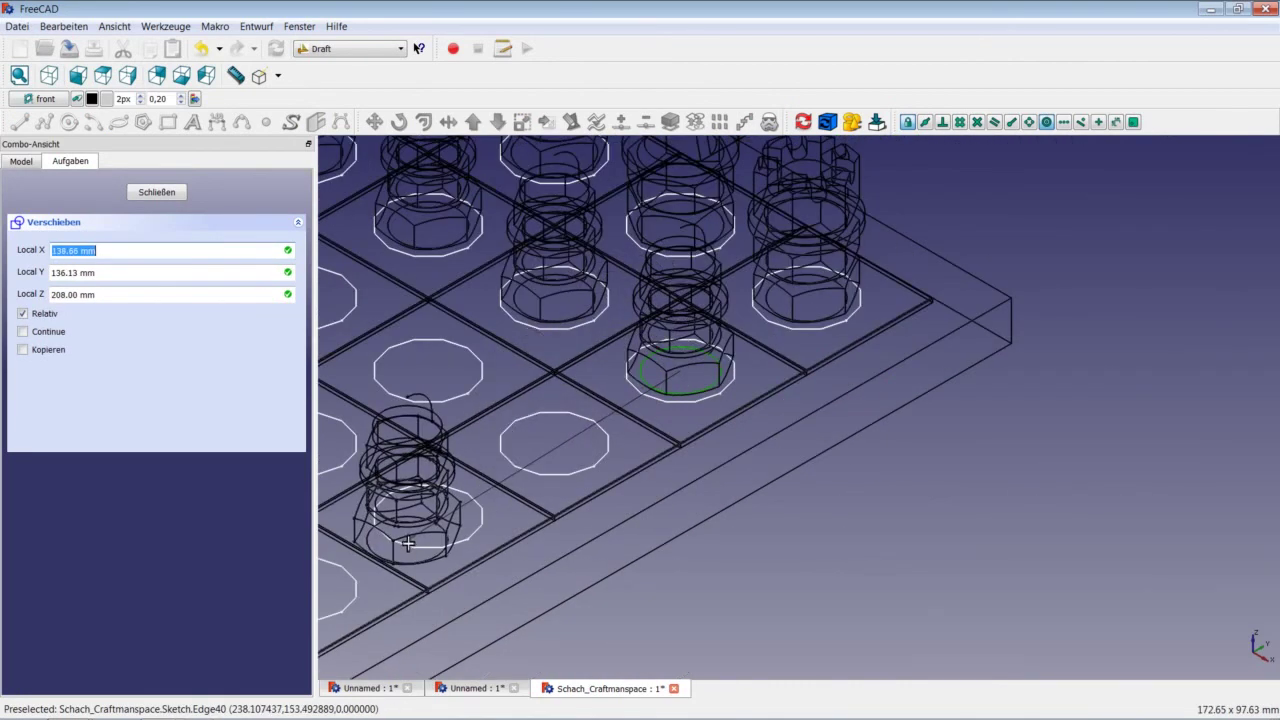
{"action": "left_click", "coordinate": [406, 548]}
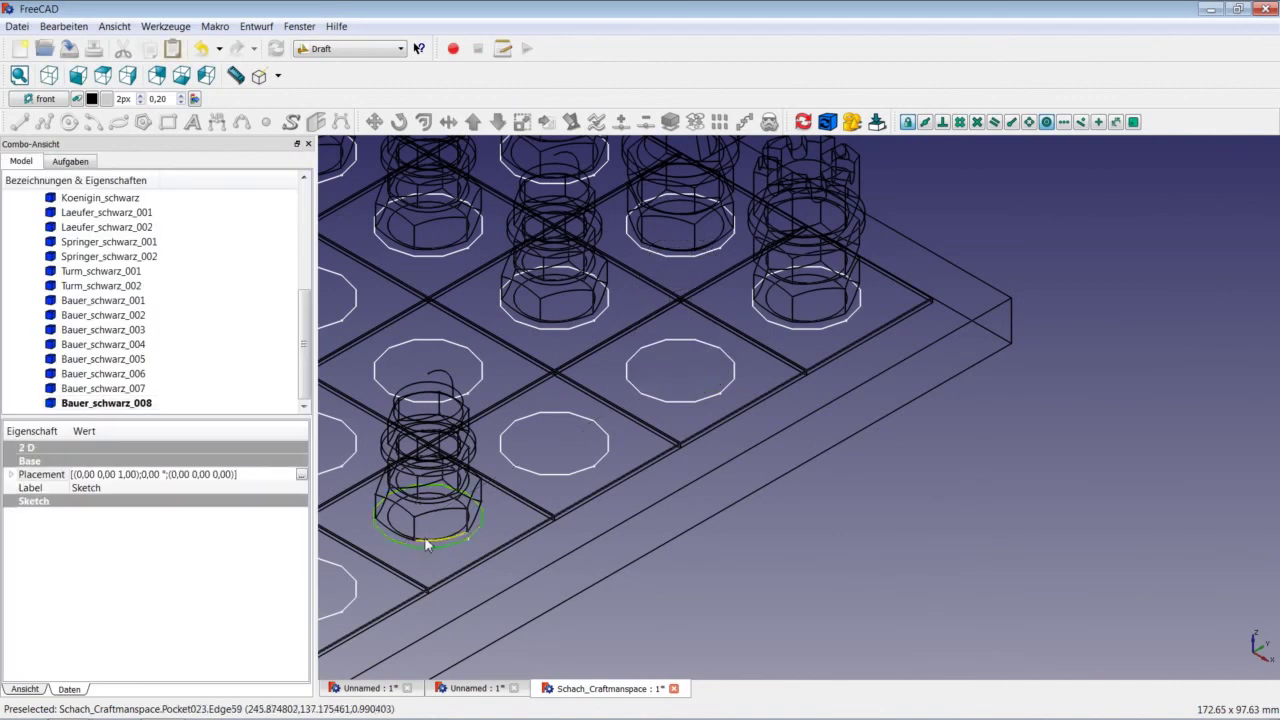
{"action": "scroll", "coordinate": [650, 564], "scroll_direction": "down", "scroll_amount": 3}
{"action": "scroll", "coordinate": [650, 562], "scroll_direction": "down", "scroll_amount": 3}
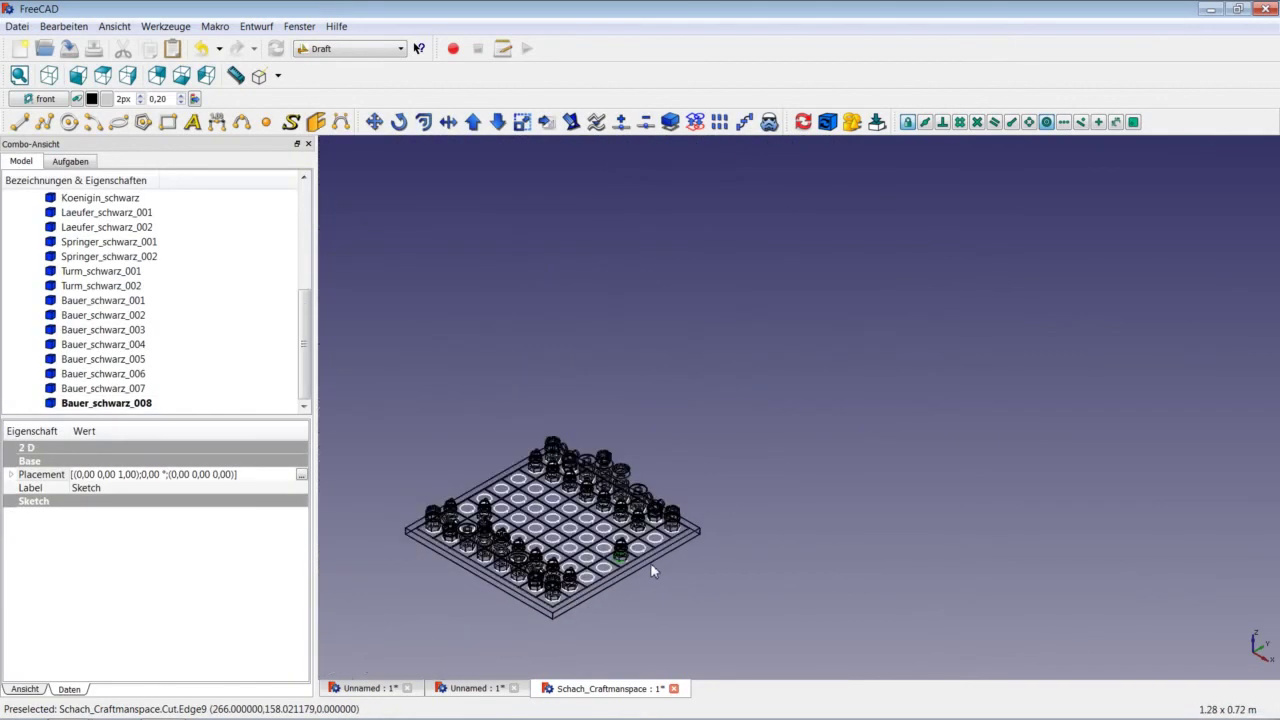
{"action": "scroll", "coordinate": [526, 542], "scroll_direction": "up", "scroll_amount": 2}
{"action": "scroll", "coordinate": [526, 542], "scroll_direction": "up", "scroll_amount": 2}
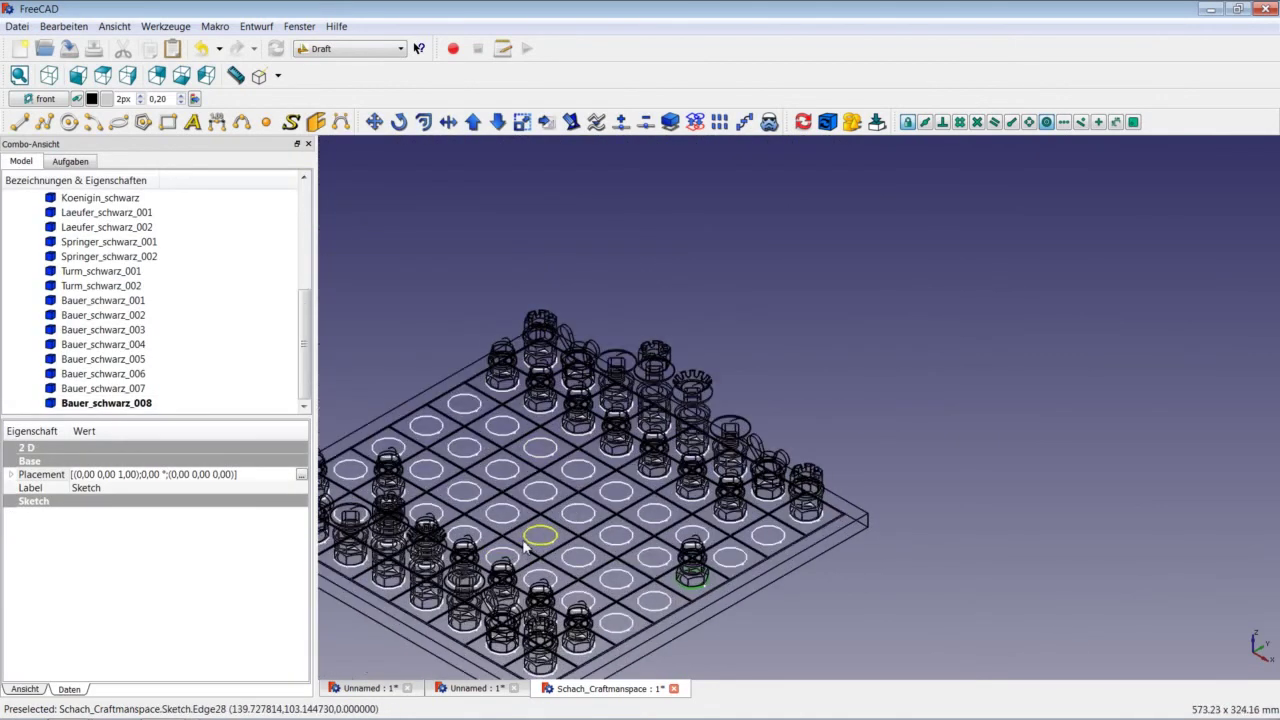
Step: Return the model to shaded display and deselect the moved pawn
{"action": "left_click", "coordinate": [278, 76]}
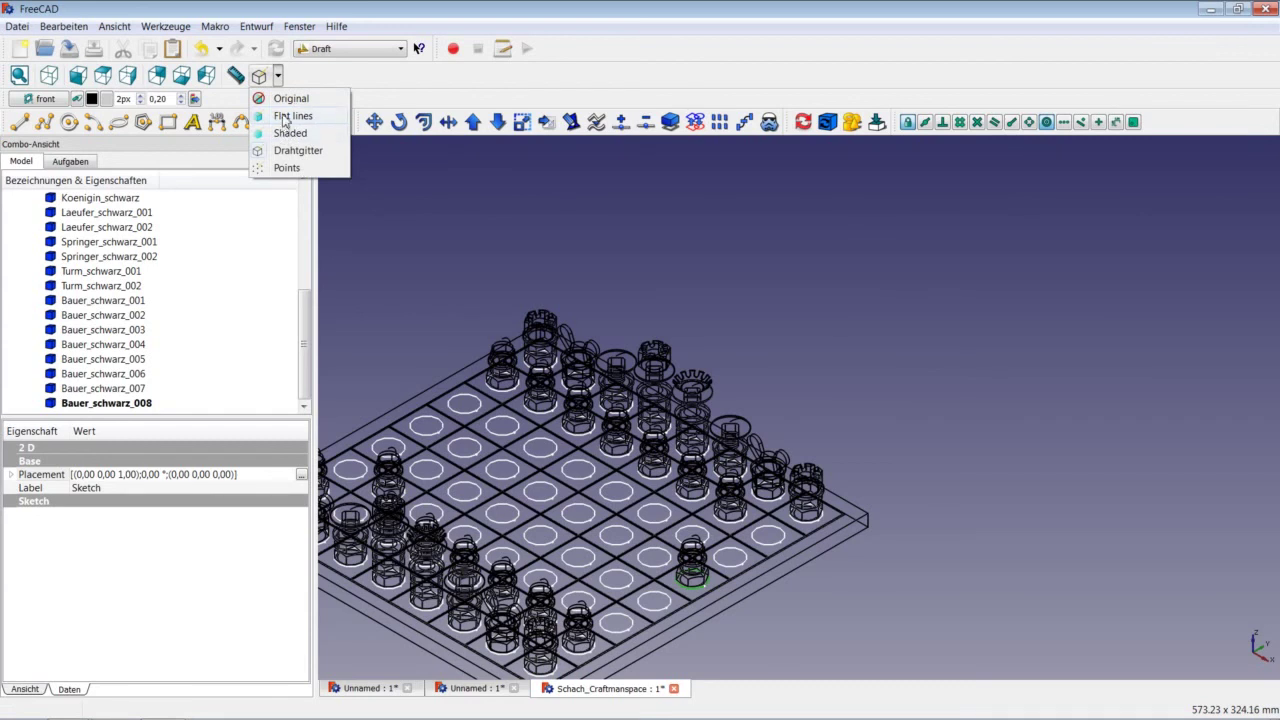
{"action": "left_click", "coordinate": [289, 100]}
{"action": "scroll", "coordinate": [378, 306], "scroll_direction": "down", "scroll_amount": 2}
{"action": "left_click", "coordinate": [378, 306]}
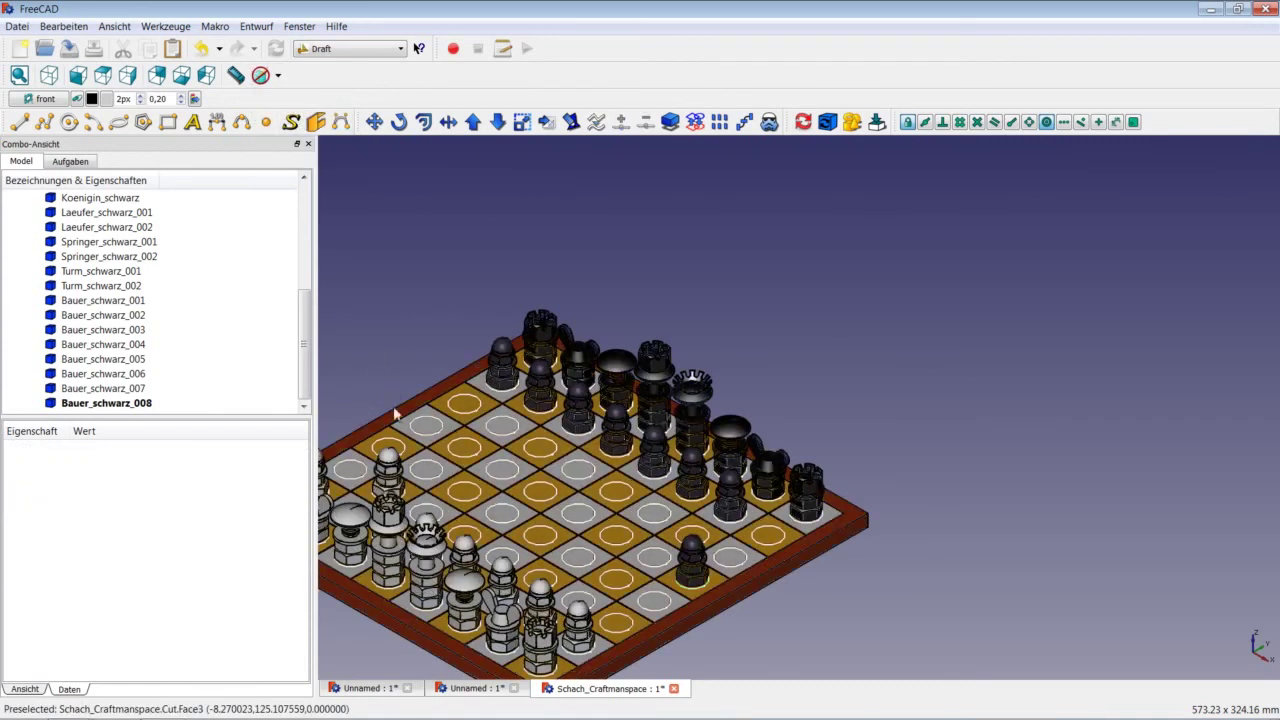
{"action": "scroll", "coordinate": [360, 450], "scroll_direction": "down", "scroll_amount": 2}
{"action": "scroll", "coordinate": [341, 512], "scroll_direction": "down", "scroll_amount": 2}
{"action": "scroll", "coordinate": [341, 512], "scroll_direction": "up", "scroll_amount": 2}
{"action": "scroll", "coordinate": [380, 515], "scroll_direction": "up", "scroll_amount": 2}
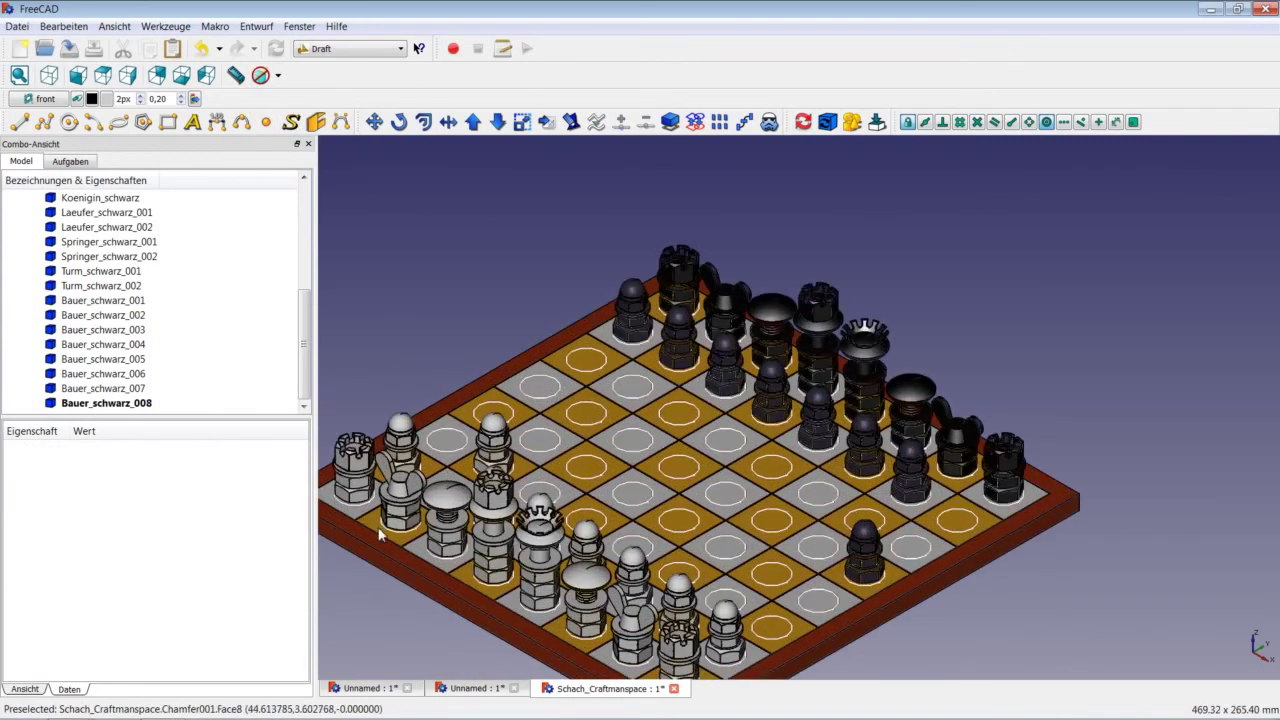
{"action": "scroll", "coordinate": [385, 532], "scroll_direction": "up", "scroll_amount": 2}
{"action": "scroll", "coordinate": [812, 570], "scroll_direction": "down", "scroll_amount": 1}
{"action": "scroll", "coordinate": [810, 570], "scroll_direction": "down", "scroll_amount": 1}
{"action": "scroll", "coordinate": [910, 624], "scroll_direction": "down", "scroll_amount": 2}
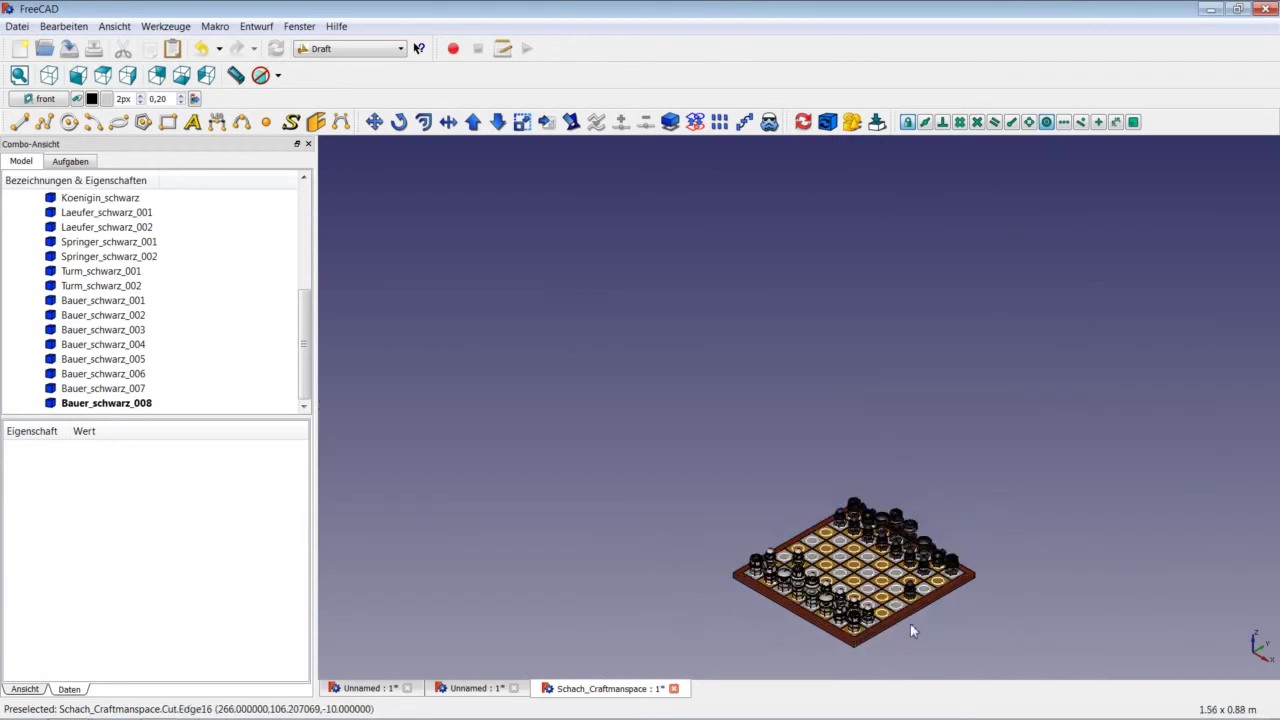
{"action": "scroll", "coordinate": [926, 642], "scroll_direction": "up", "scroll_amount": 2}
{"action": "scroll", "coordinate": [862, 597], "scroll_direction": "up", "scroll_amount": 1}
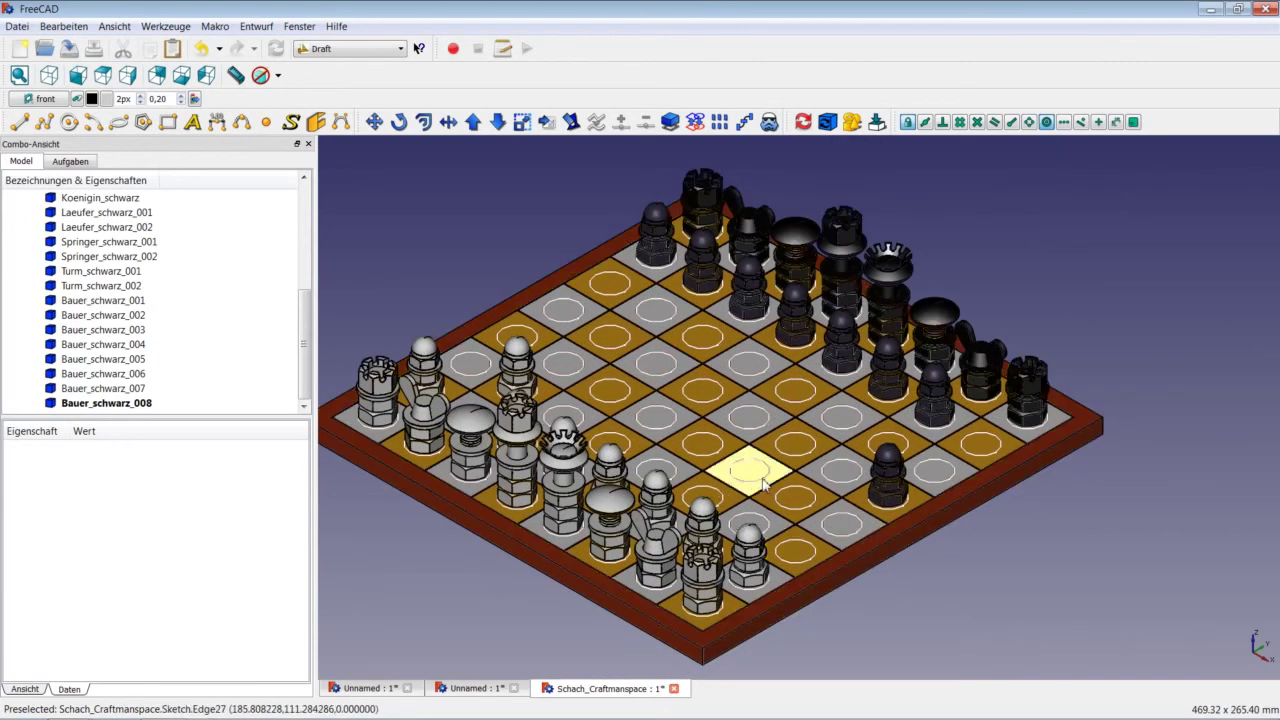